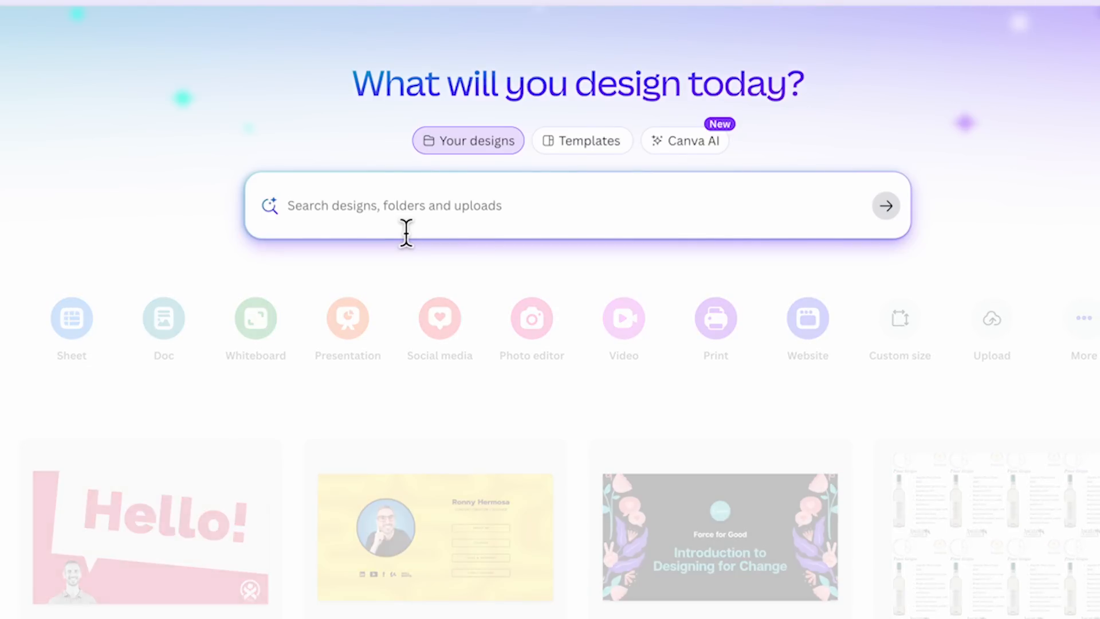
- Search your own designs for "Instagram" and expand the list of matching designs to browse more of them
left_click(406, 232)
type("Instagram")
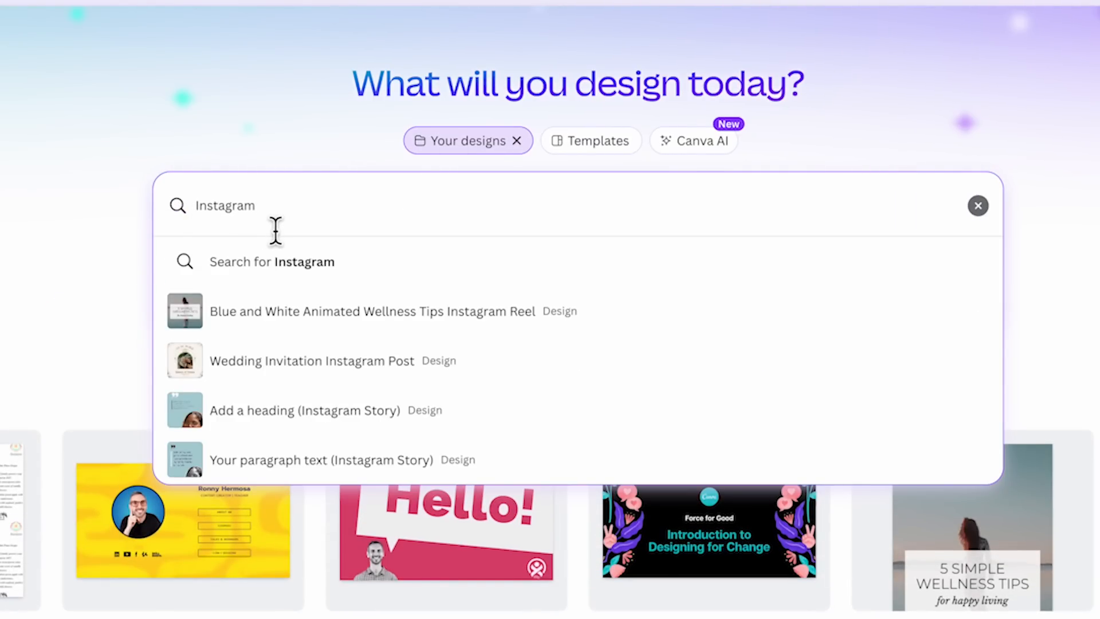
key("Return")
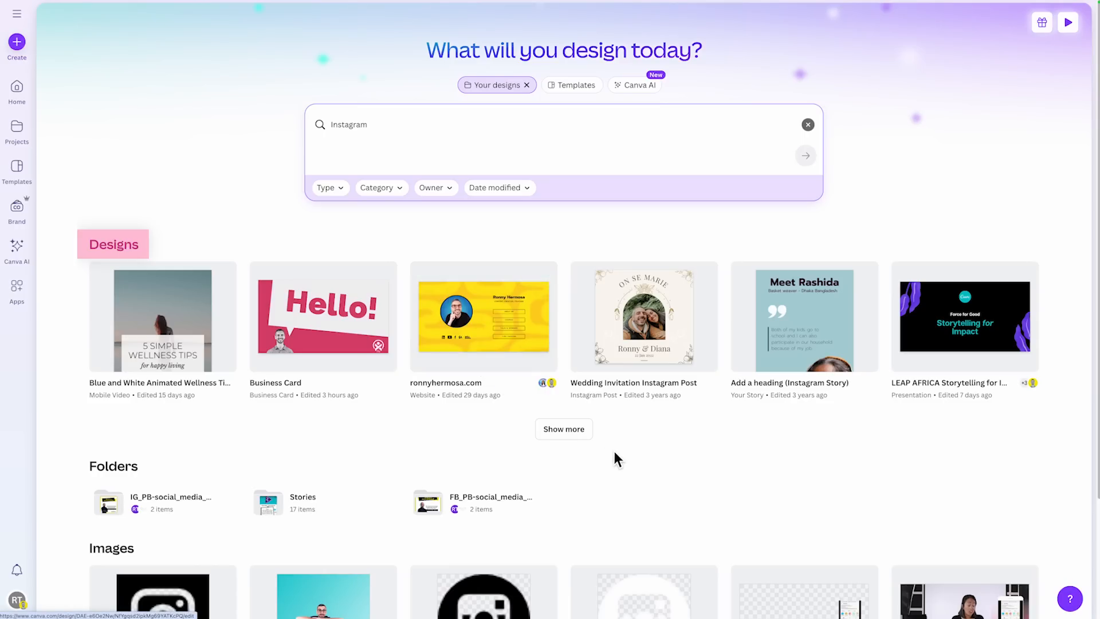
left_click(575, 436)
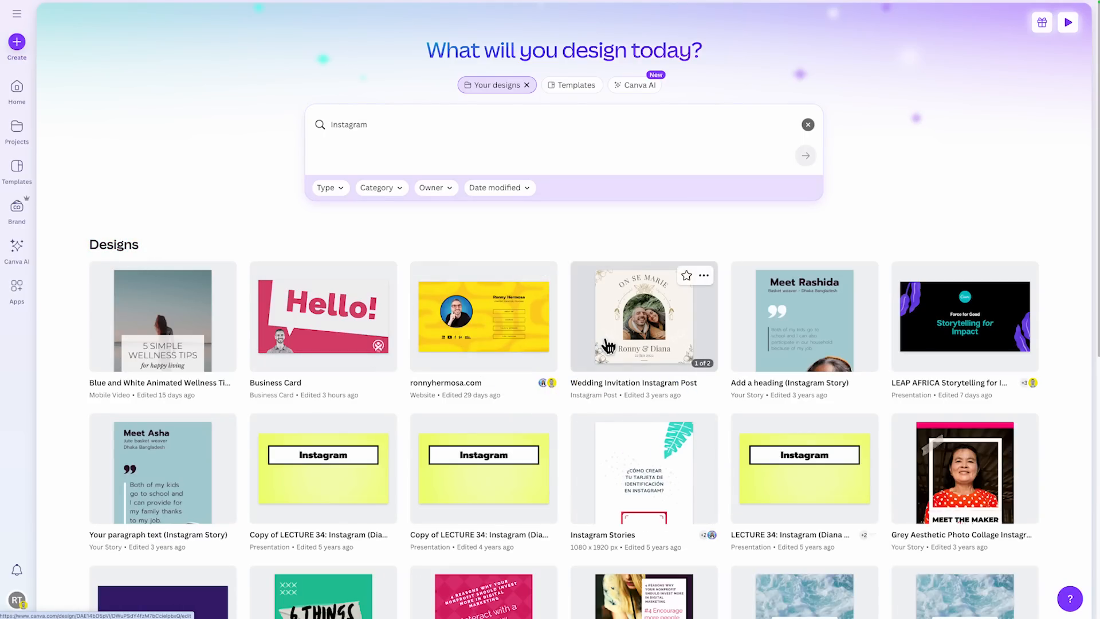
scroll(613, 344, "down", 3)
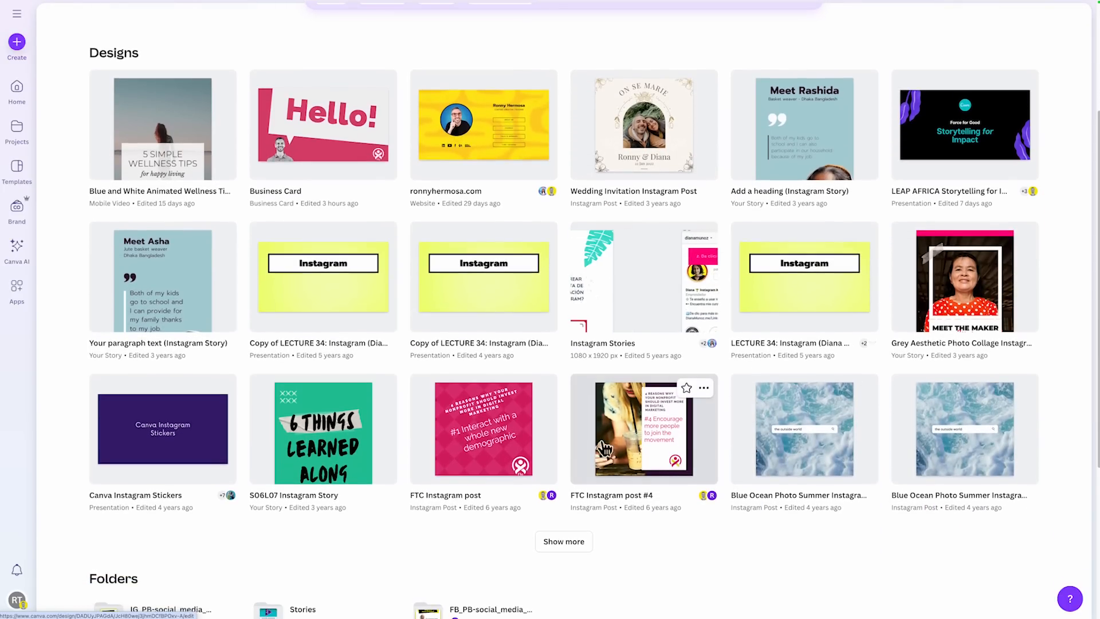
left_click(567, 542)
scroll(598, 453, "down", 3)
scroll(596, 436, "up", 6)
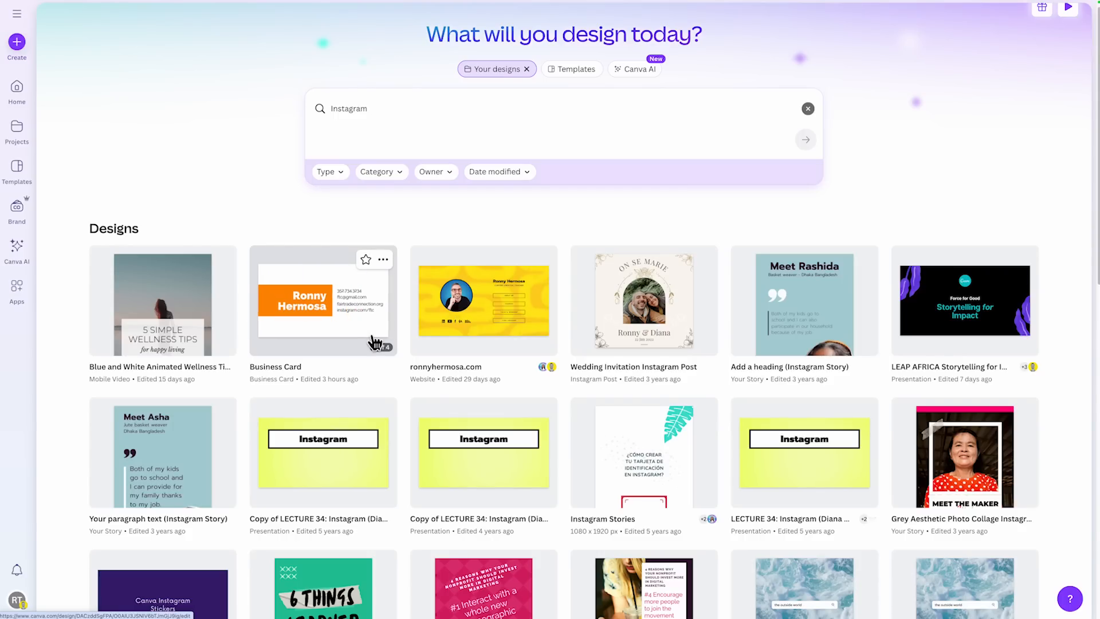
- Open the Business Card design from the search results to view its pages
left_click(366, 320)
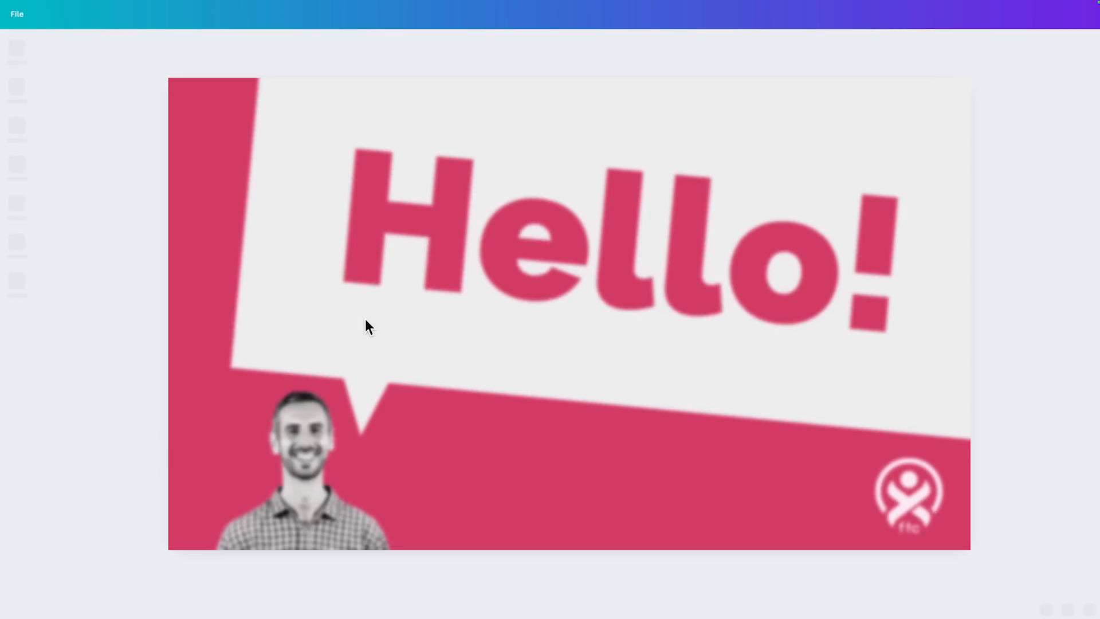
left_click(505, 573)
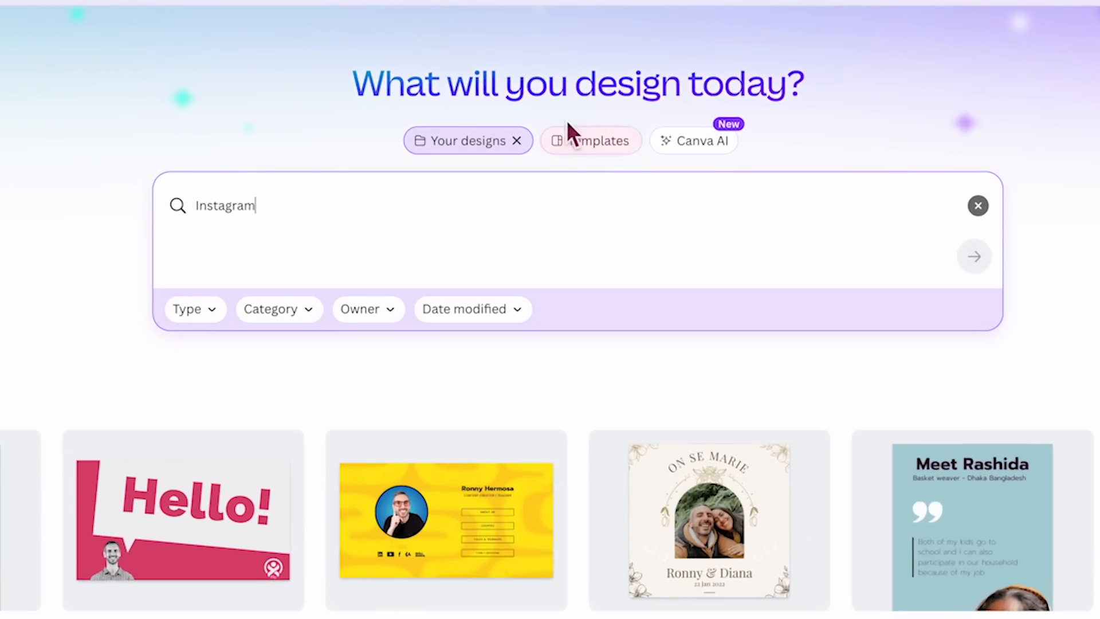
- Switch the "Instagram" search from your designs to templates and look through the suggested search terms
left_click(558, 68)
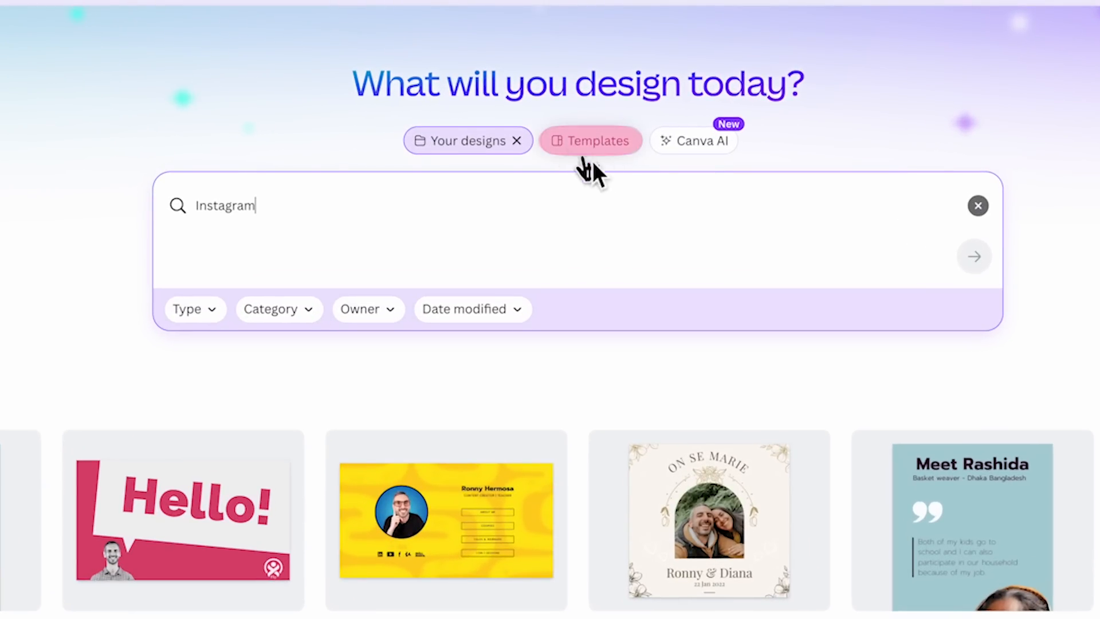
left_click(595, 150)
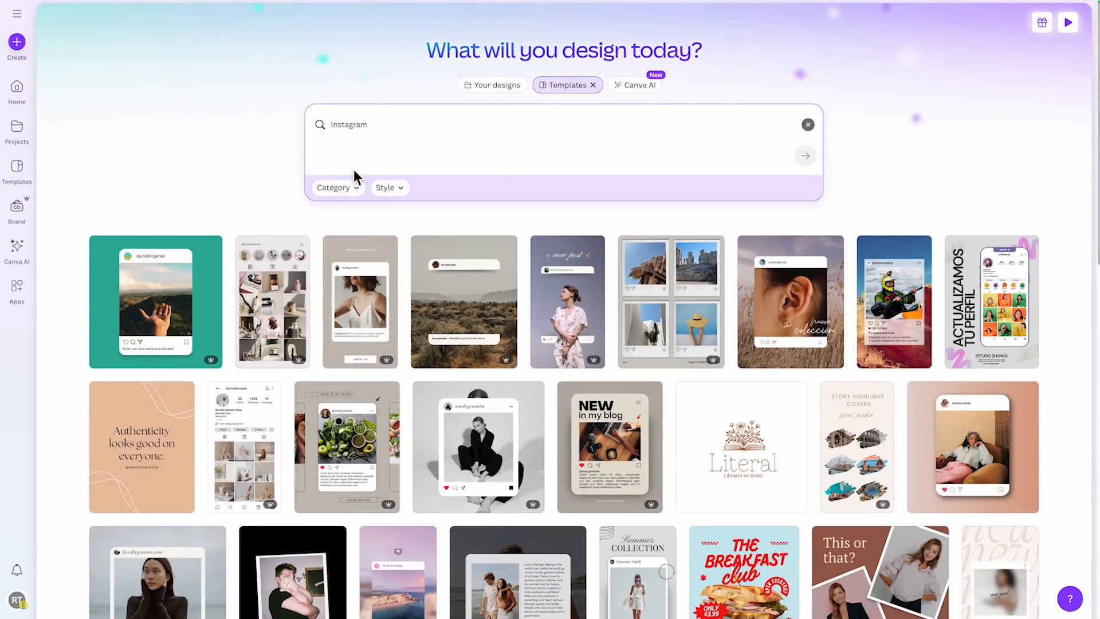
left_click(389, 125)
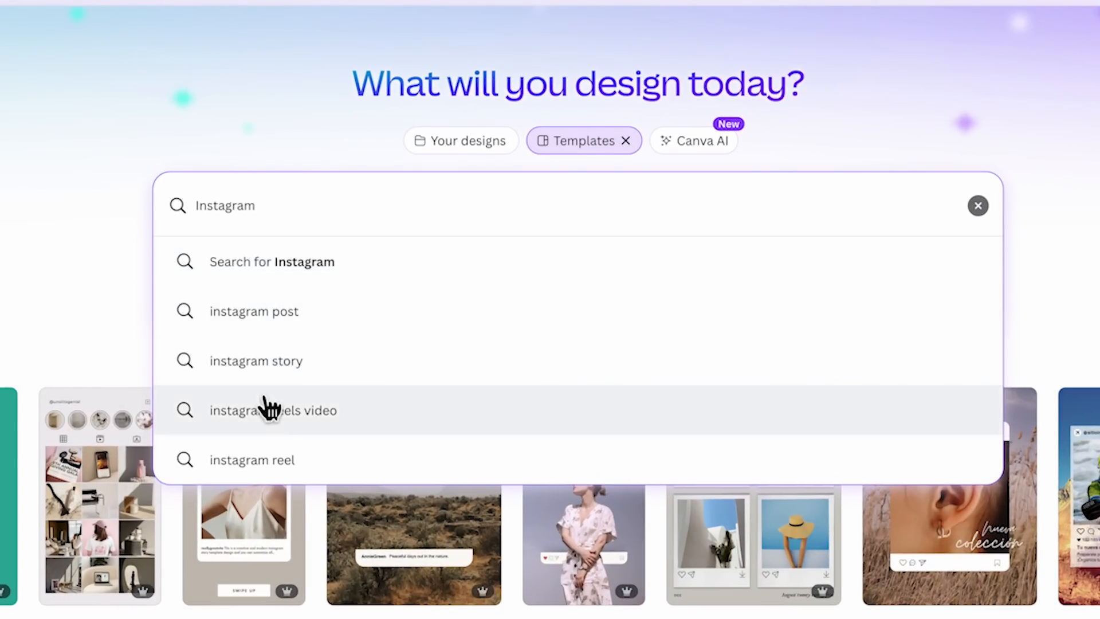
left_click(234, 261)
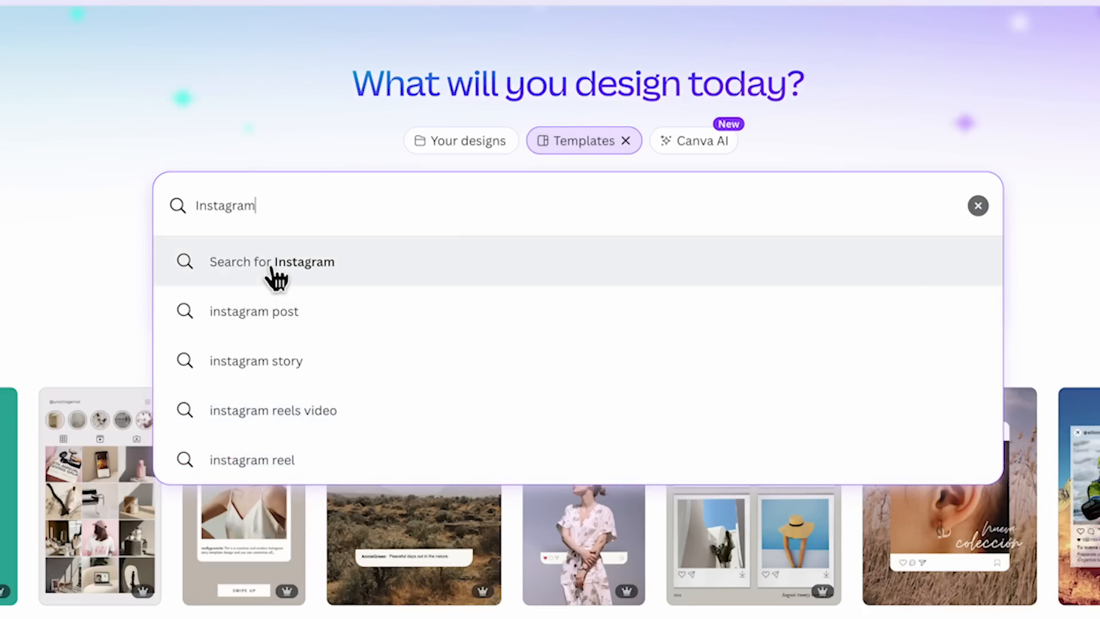
left_click(108, 296)
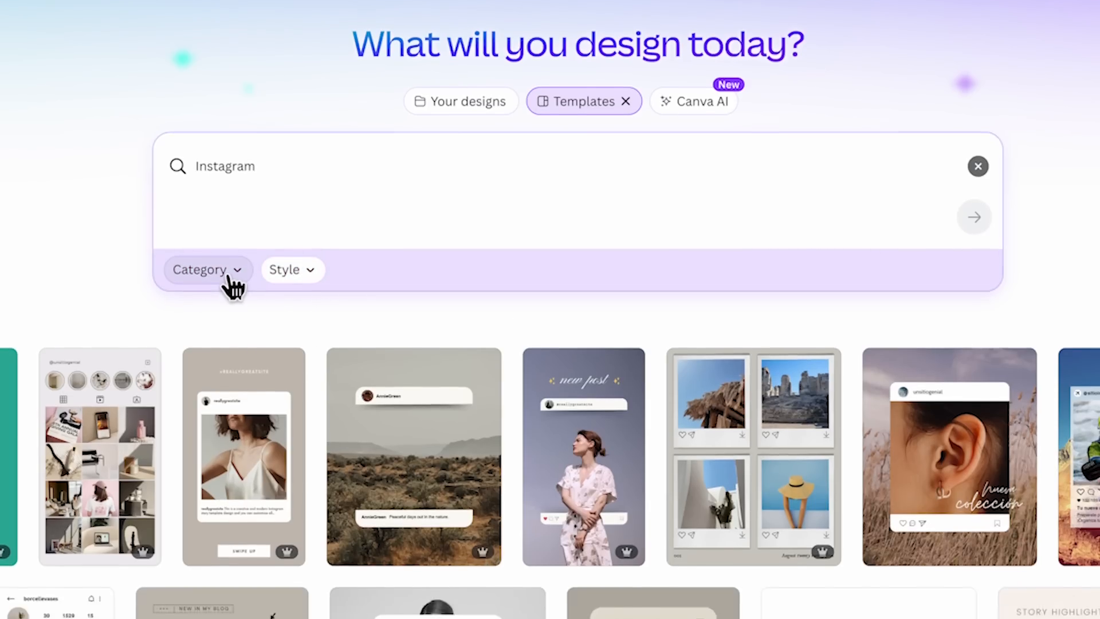
- Examine the category and style filter options for the Instagram templates without applying any of them
left_click(226, 312)
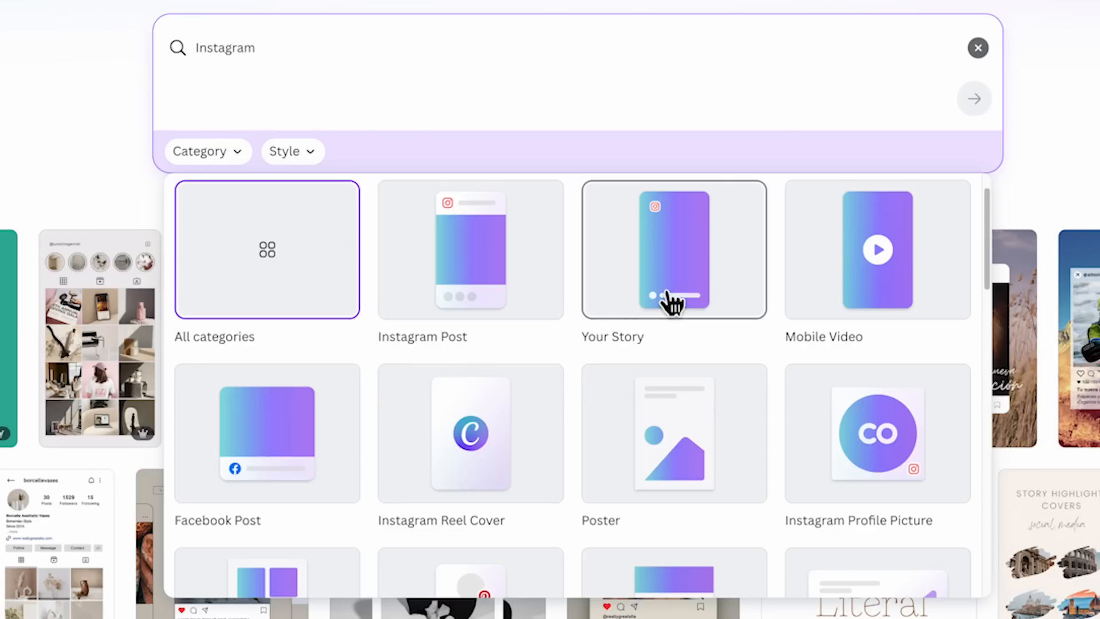
scroll(731, 332, "down", 2)
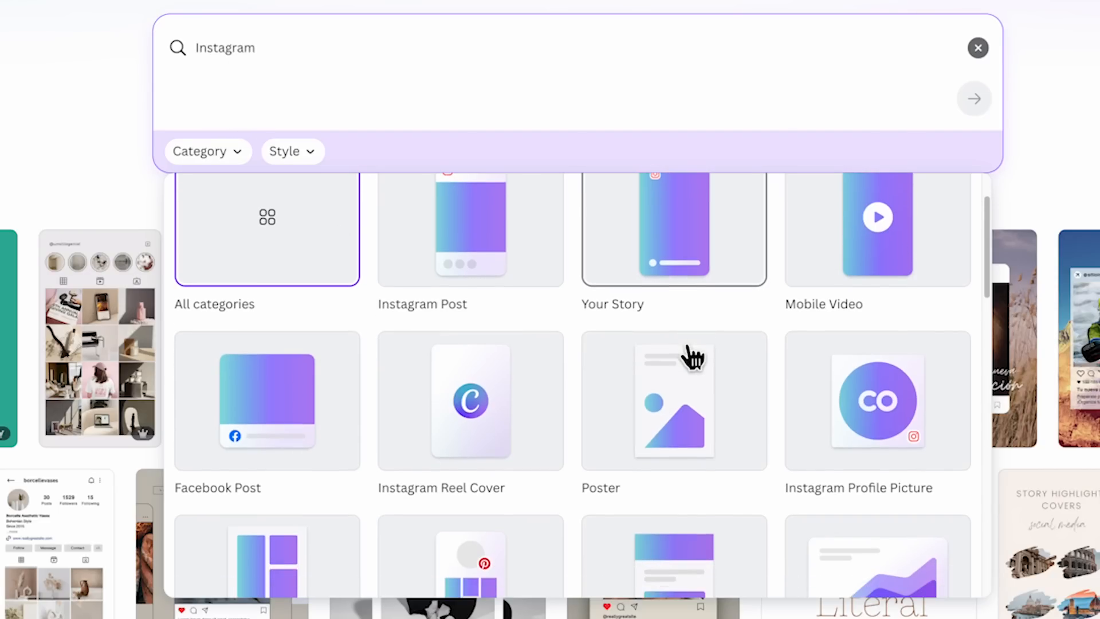
scroll(698, 353, "down", 1)
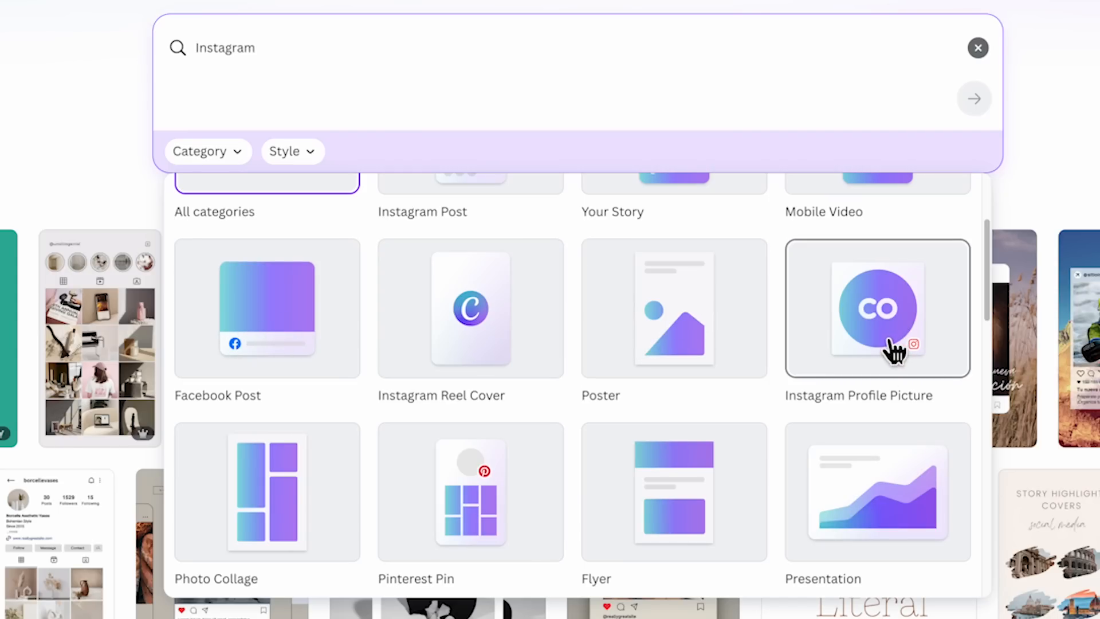
scroll(894, 359, "up", 3)
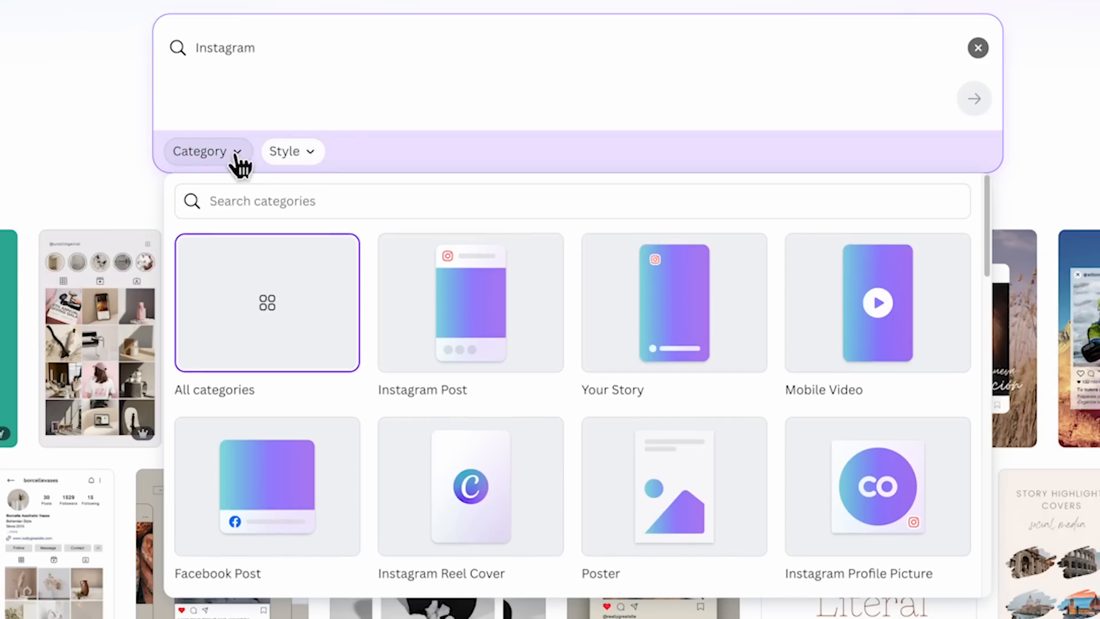
left_click(313, 160)
scroll(317, 281, "down", 2)
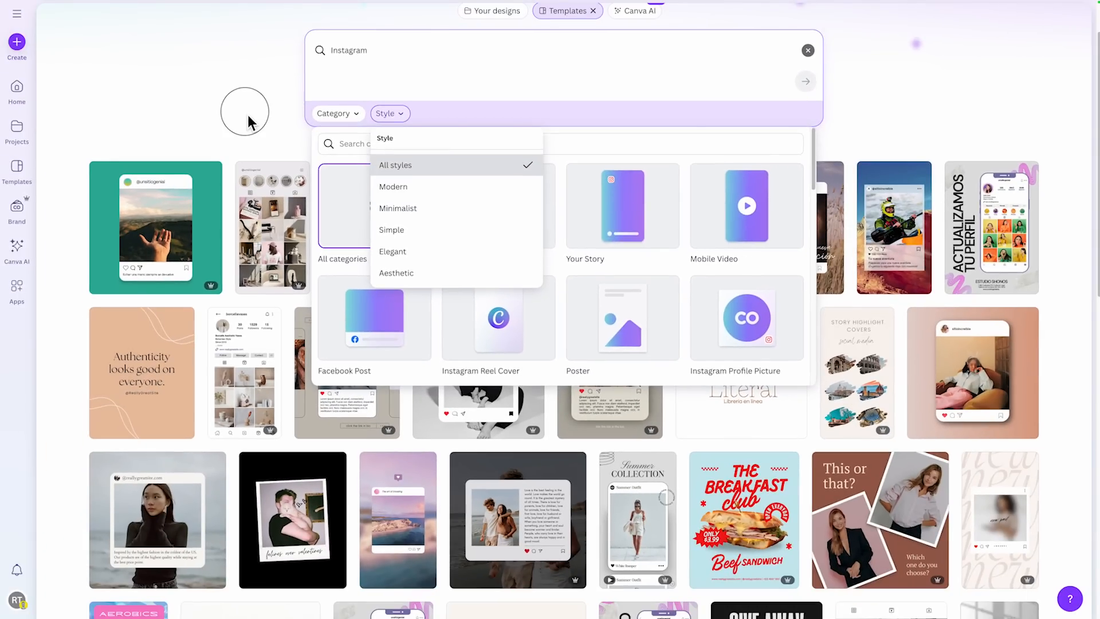
left_click(52, 32)
scroll(86, 69, "up", 2)
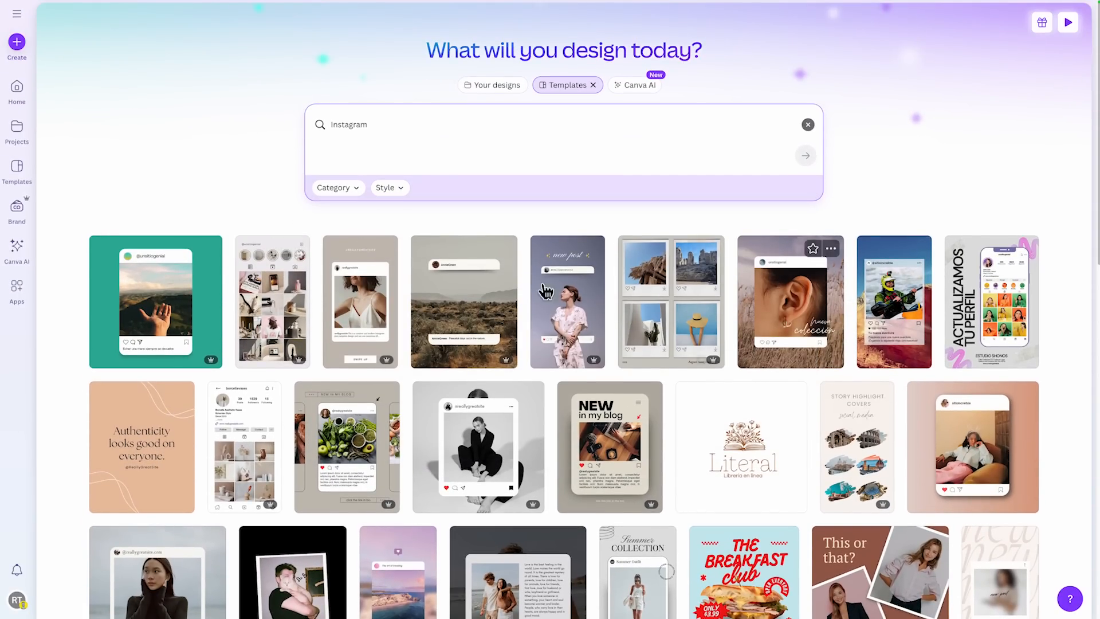
- Preview the "Grey and White Modern Geometric New in my Blog Instagram Post" template and close the preview
left_click(388, 132)
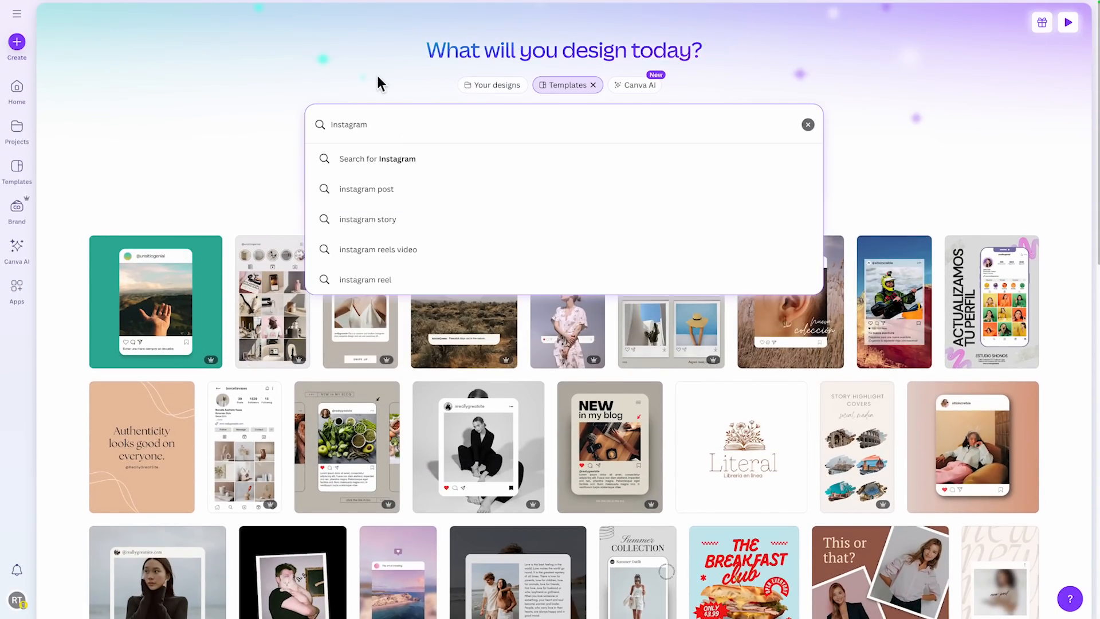
left_click(205, 171)
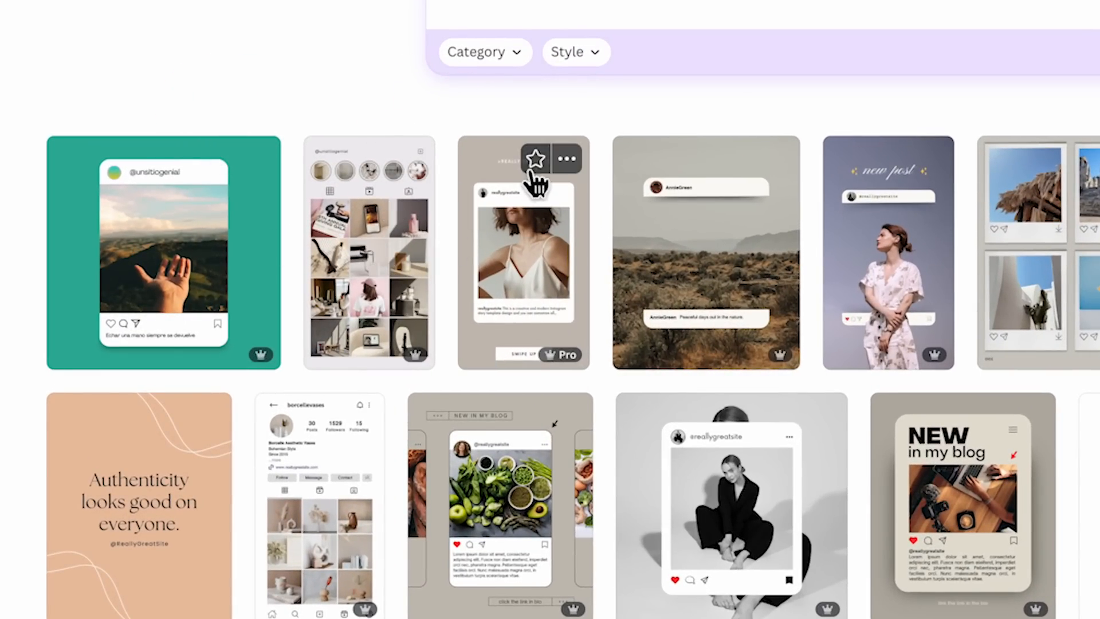
scroll(550, 310, "down", 1)
scroll(835, 442, "down", 3)
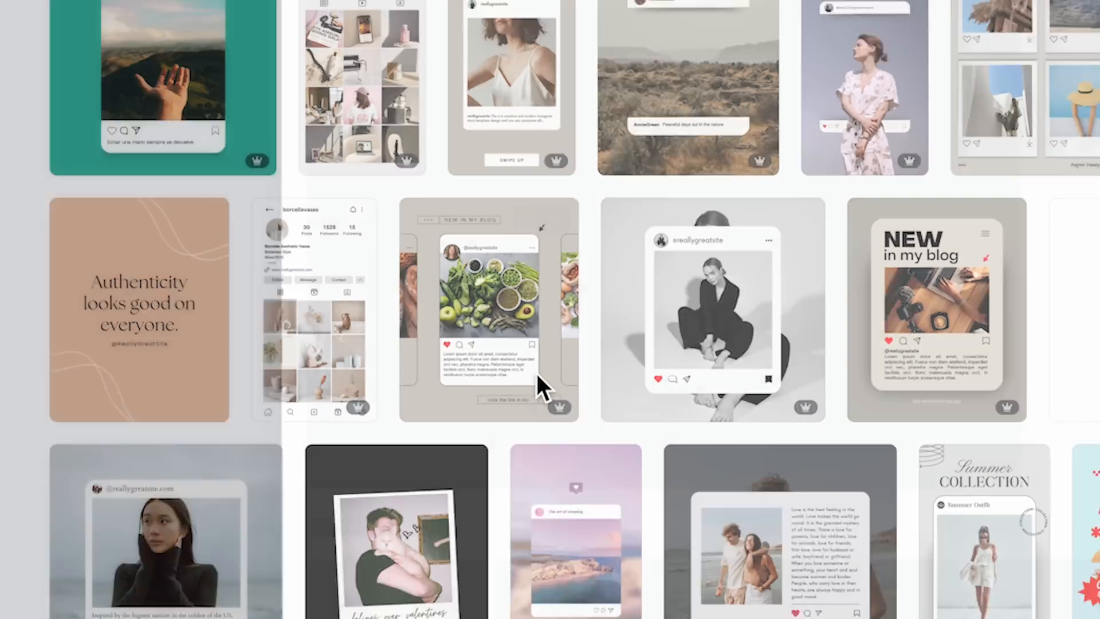
left_click(535, 371)
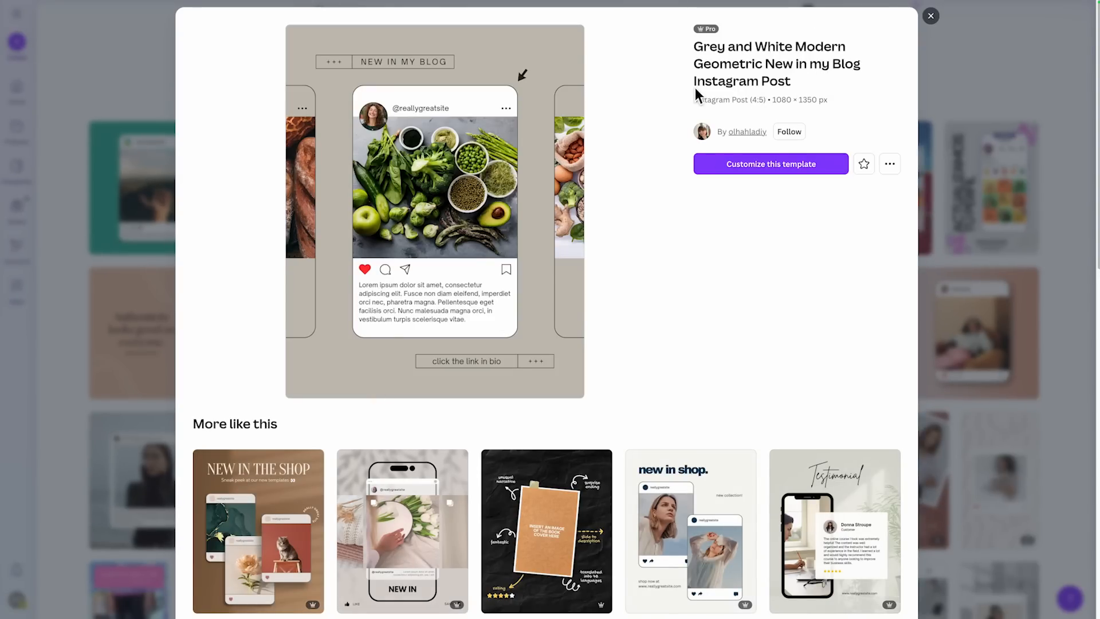
left_click(931, 17)
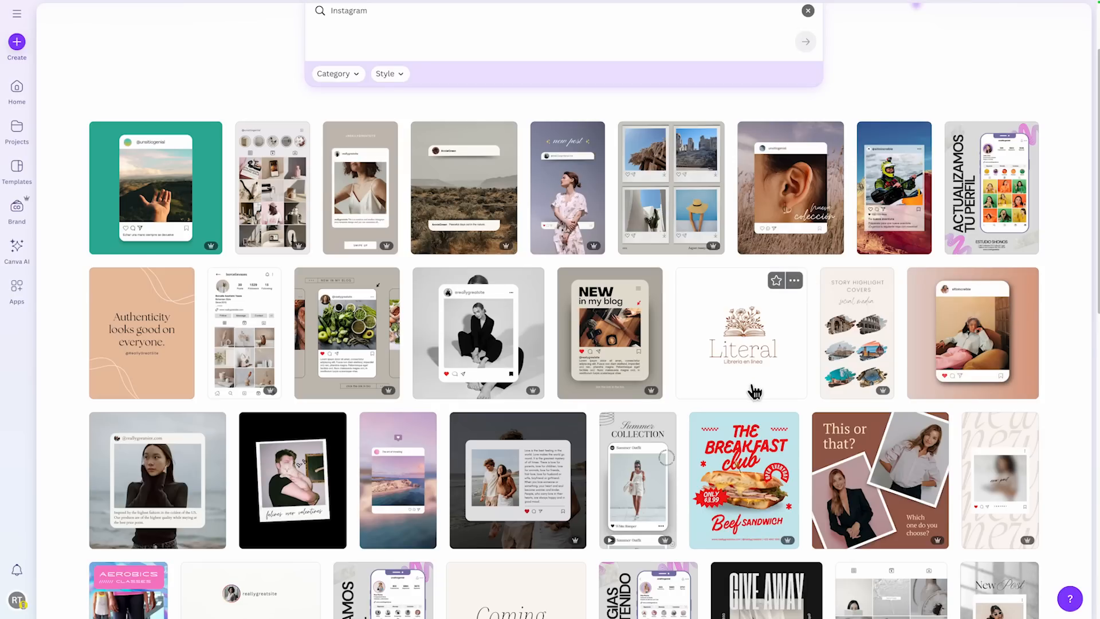
- Browse further through the Instagram template results
scroll(682, 419, "down", 9)
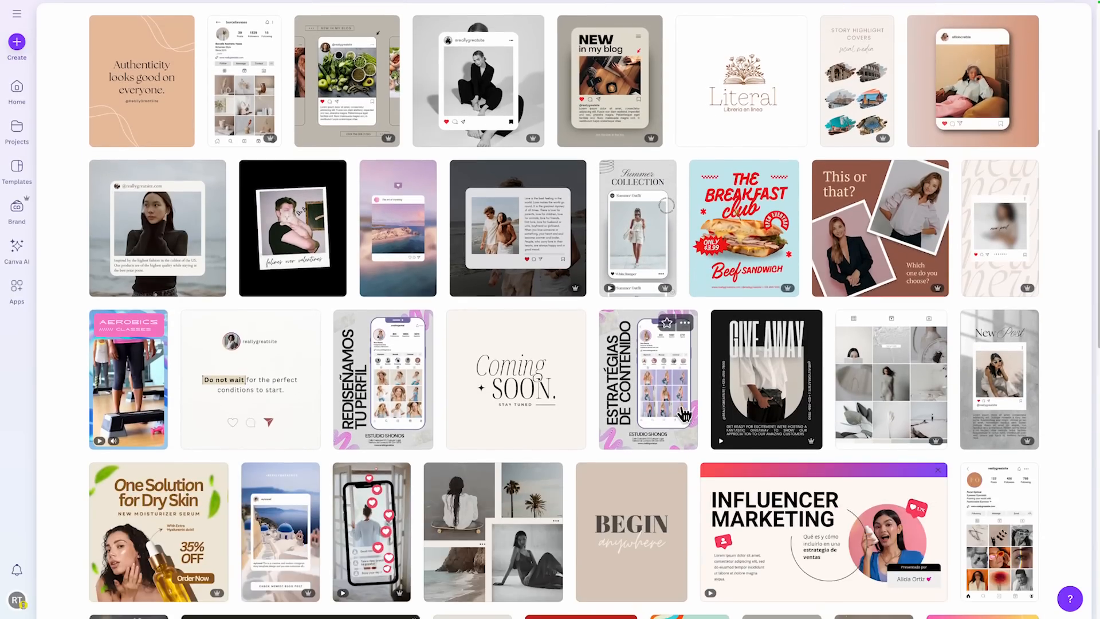
scroll(692, 409, "down", 2)
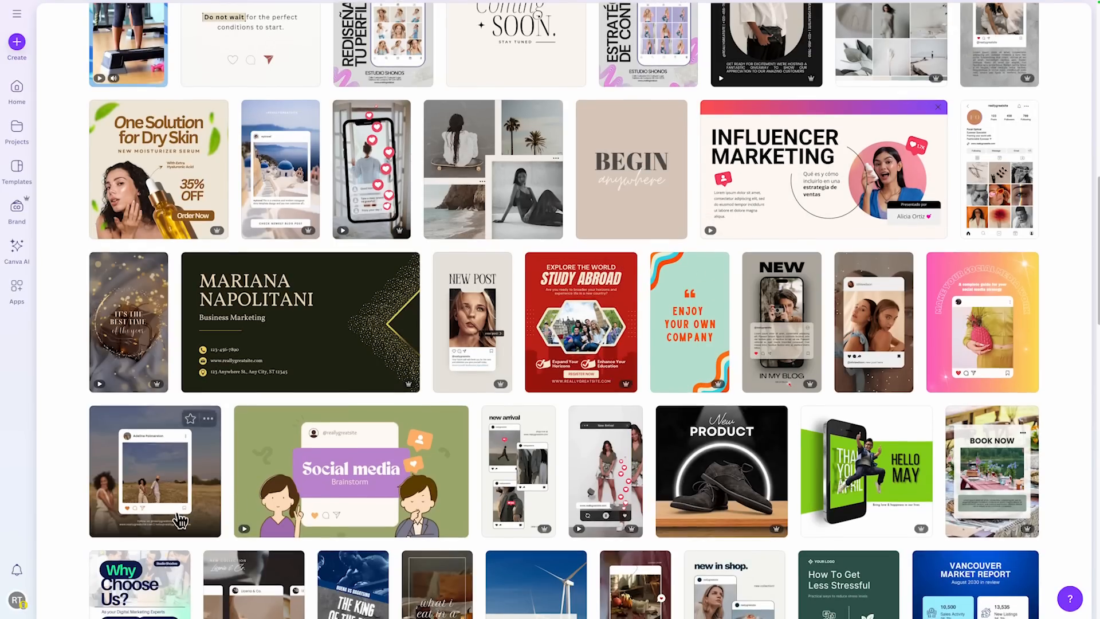
scroll(483, 401, "down", 7)
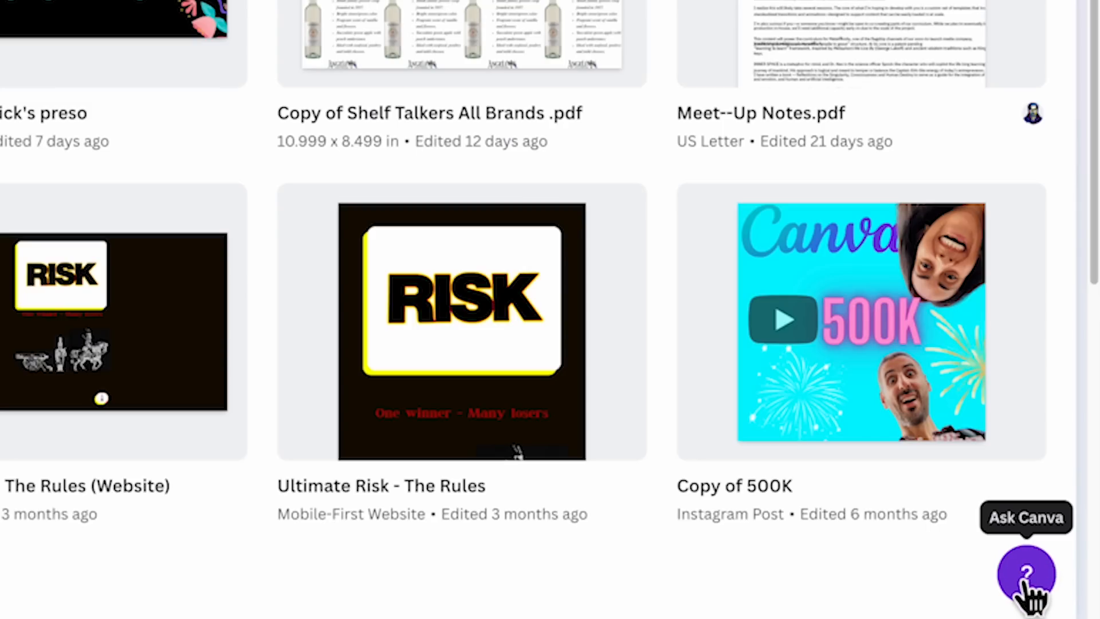
- Ask the Ask Canva assistant "Where can I learn about the keyboard shortcuts in Canva to work faster?"
left_click(1027, 577)
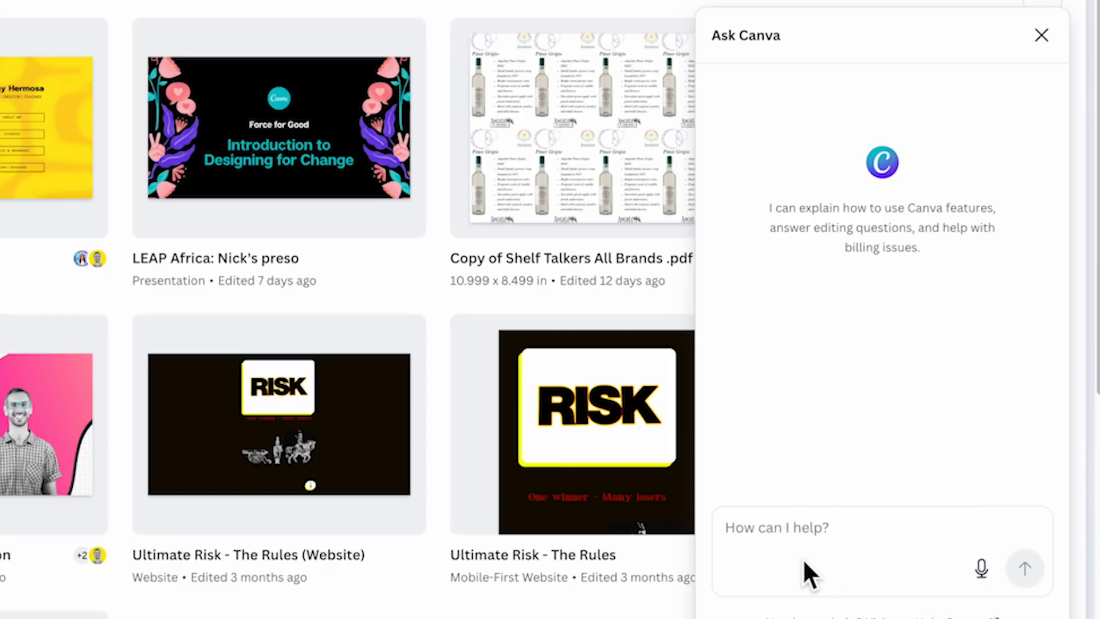
type("Where can I learn about the keyboard shortcuts in Canva to work faster?")
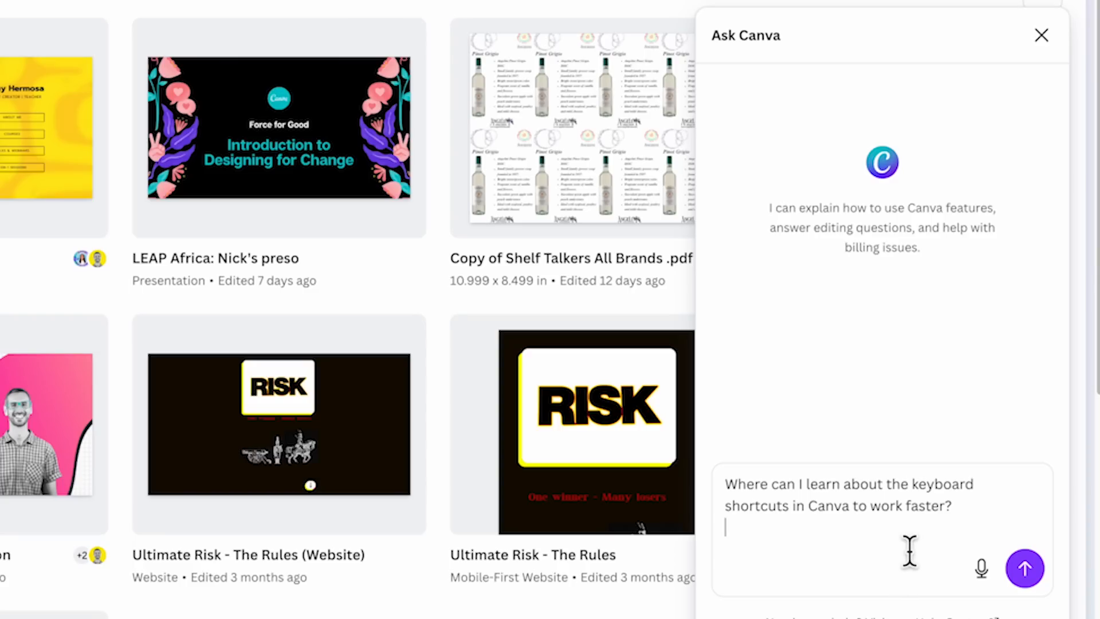
left_click(1024, 566)
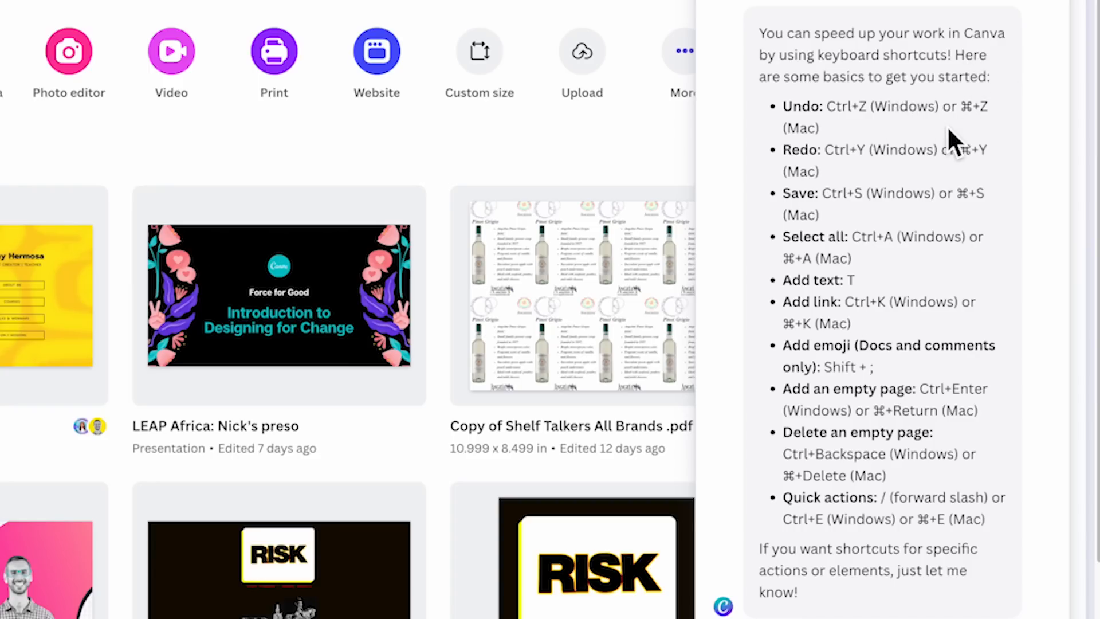
- Read the assistant's list of basic shortcuts, highlighting the word Undo and the key for adding text
double_click(794, 108)
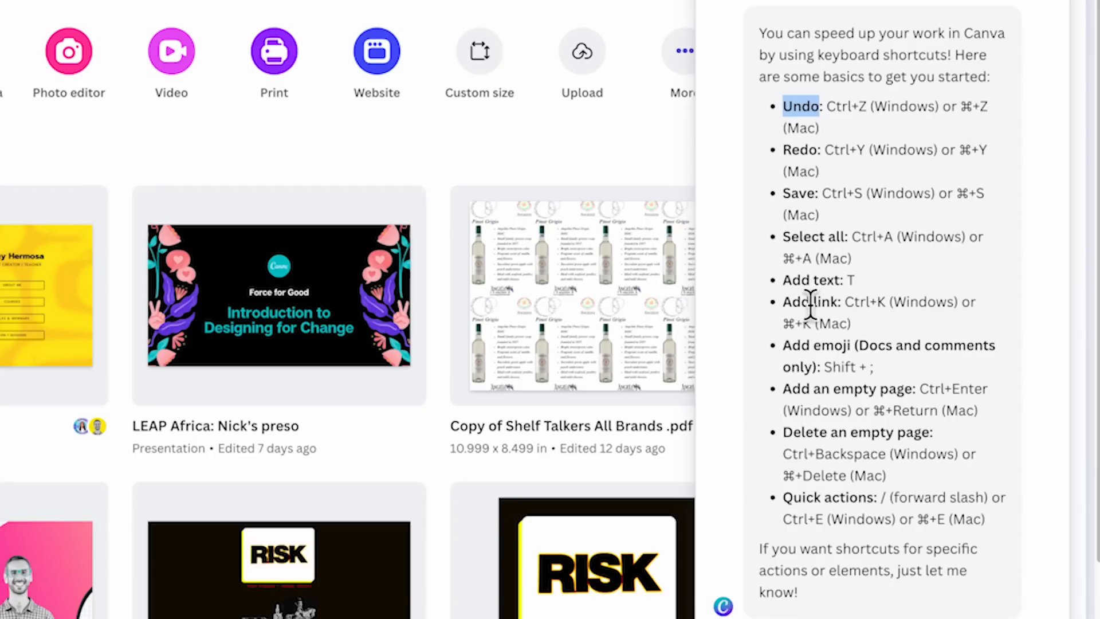
double_click(851, 280)
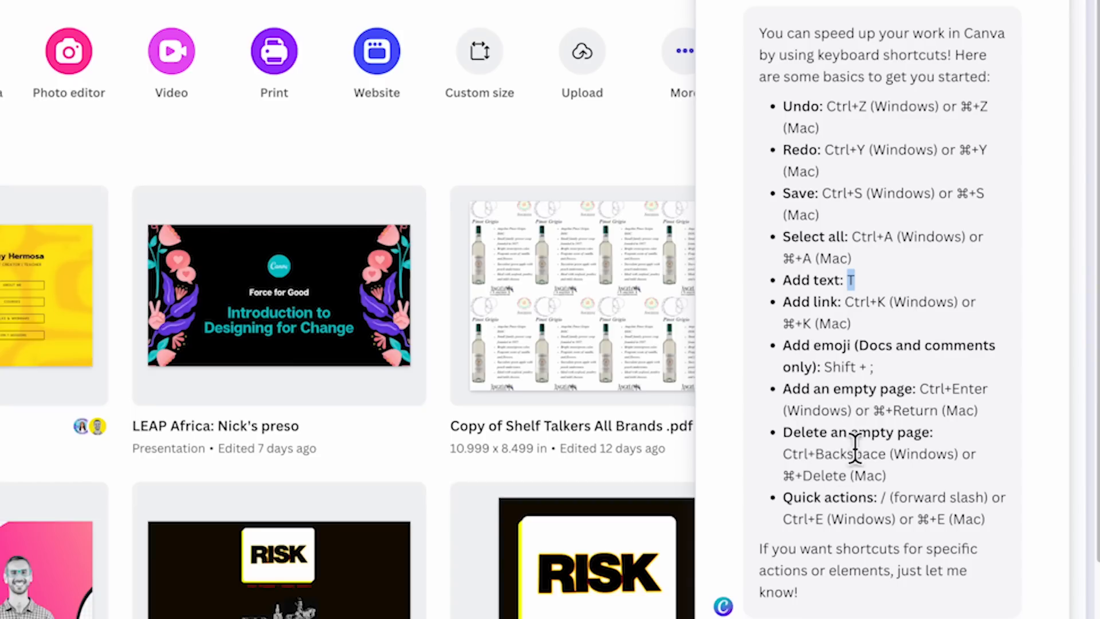
scroll(850, 458, "down", 1)
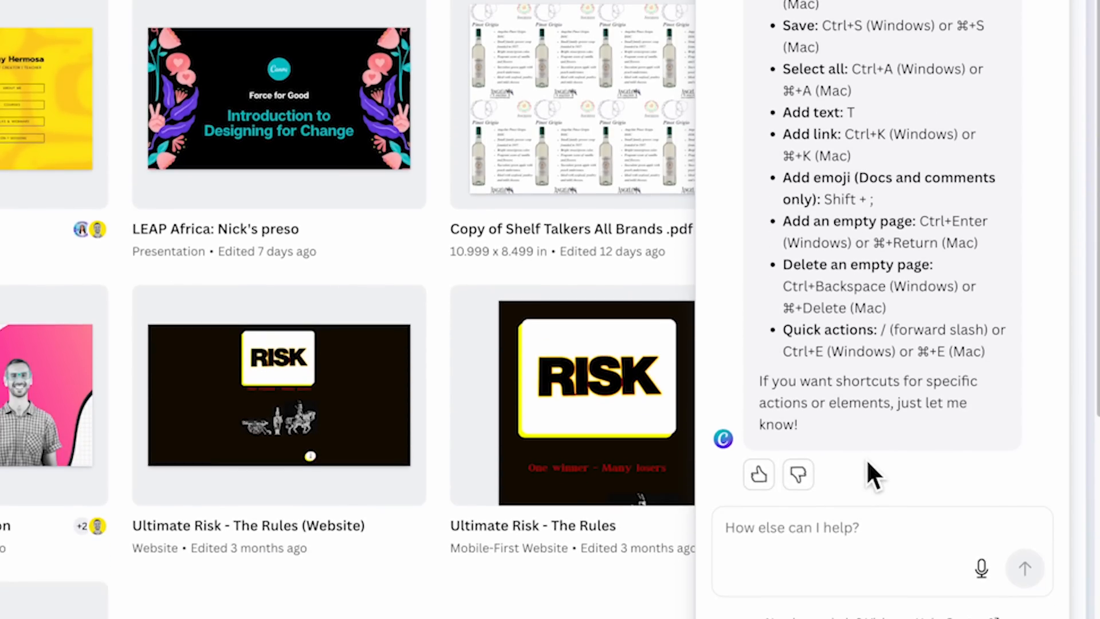
- Ask the assistant "is there an article where I could see all the shortcuts?" and select "keyboard shortcuts" in its reply
type("is there an article where I could see all the sho")
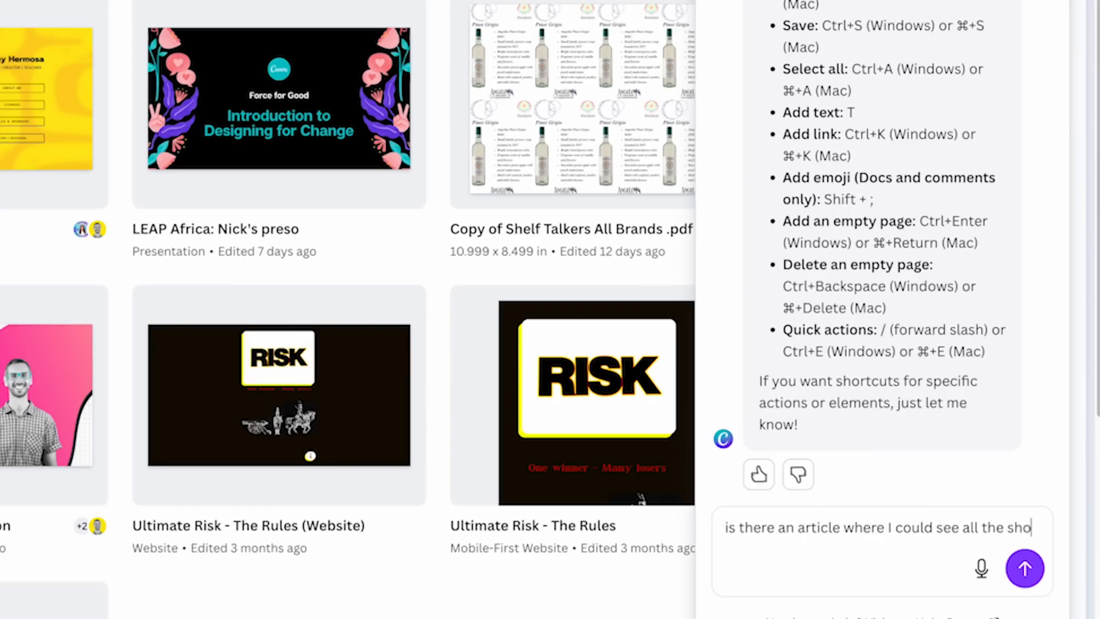
type("rtcuts?")
key("Return")
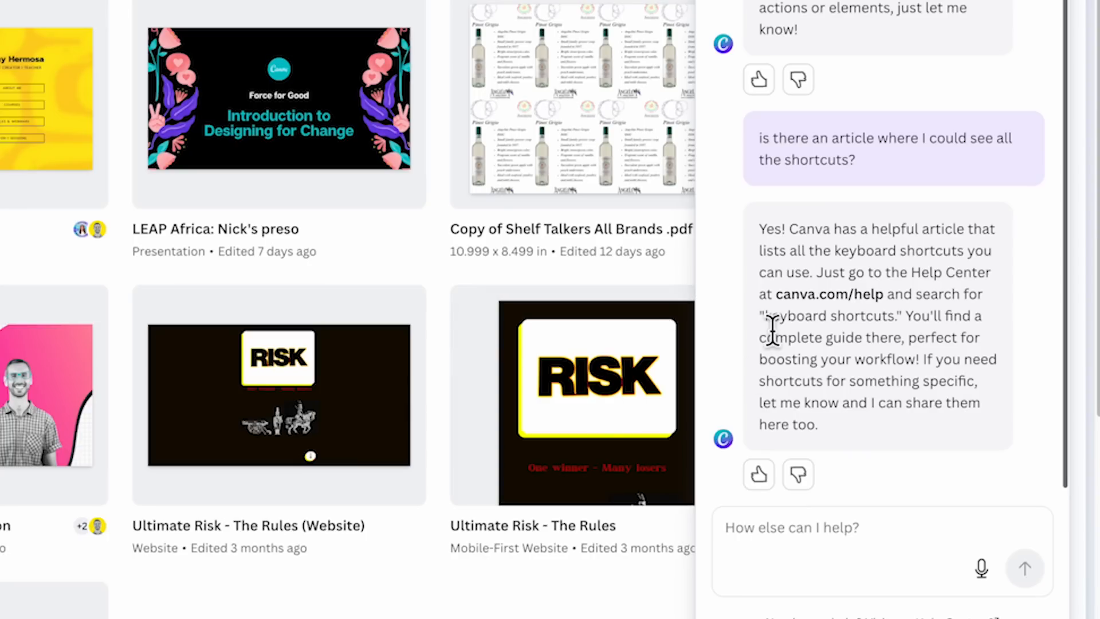
left_click_drag(766, 320, 898, 337)
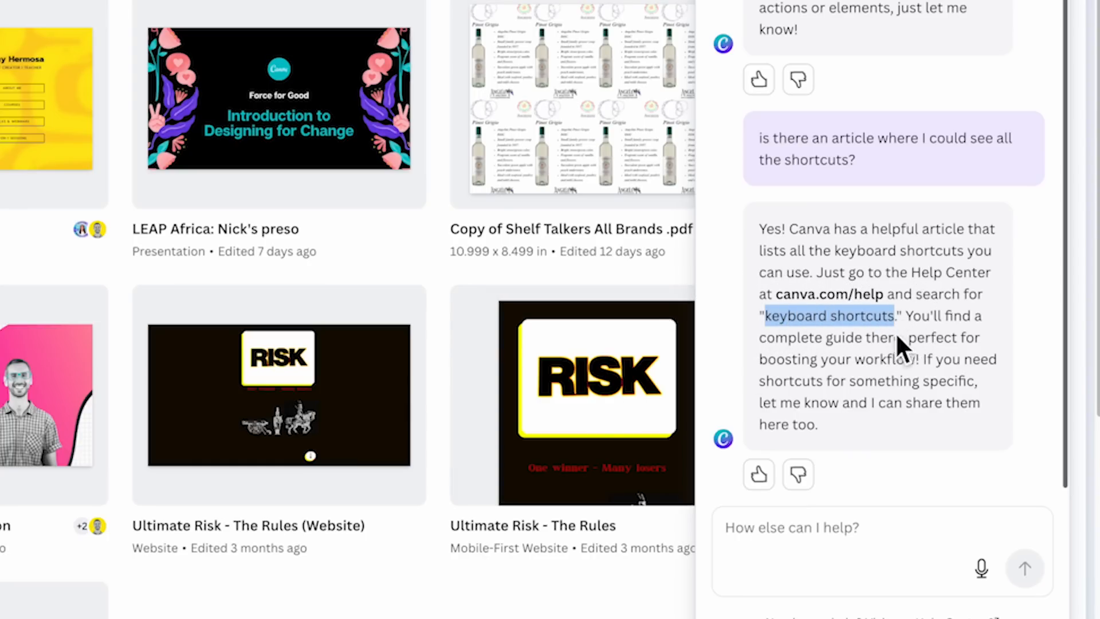
- Ask the assistant "can you give me the url?" to get a link to the shortcuts article
left_click(870, 547)
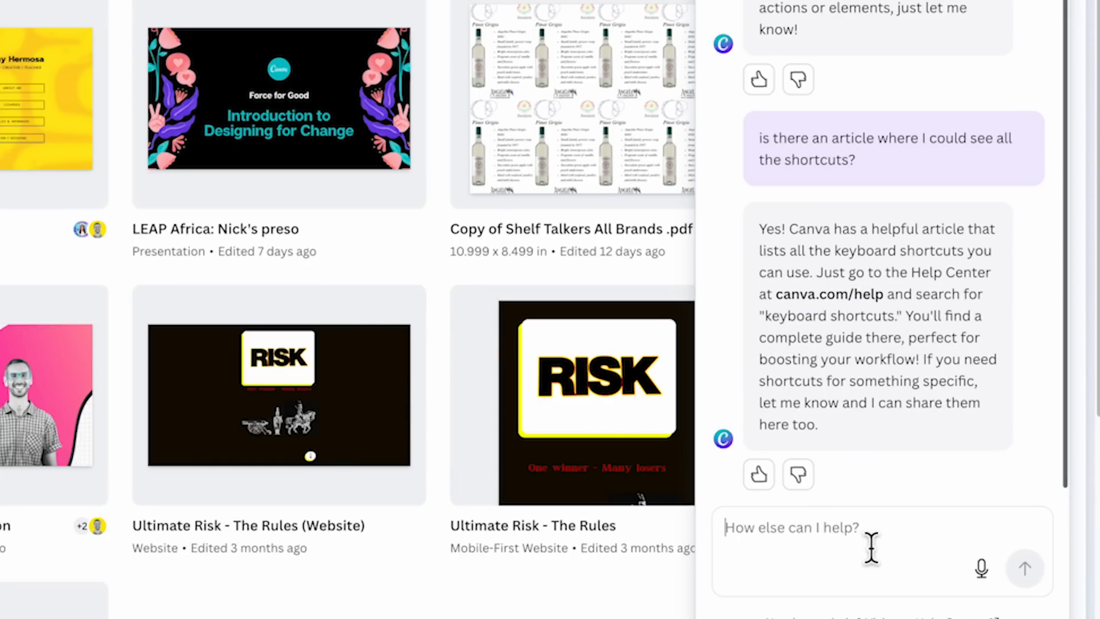
left_click(864, 314)
left_click(851, 556)
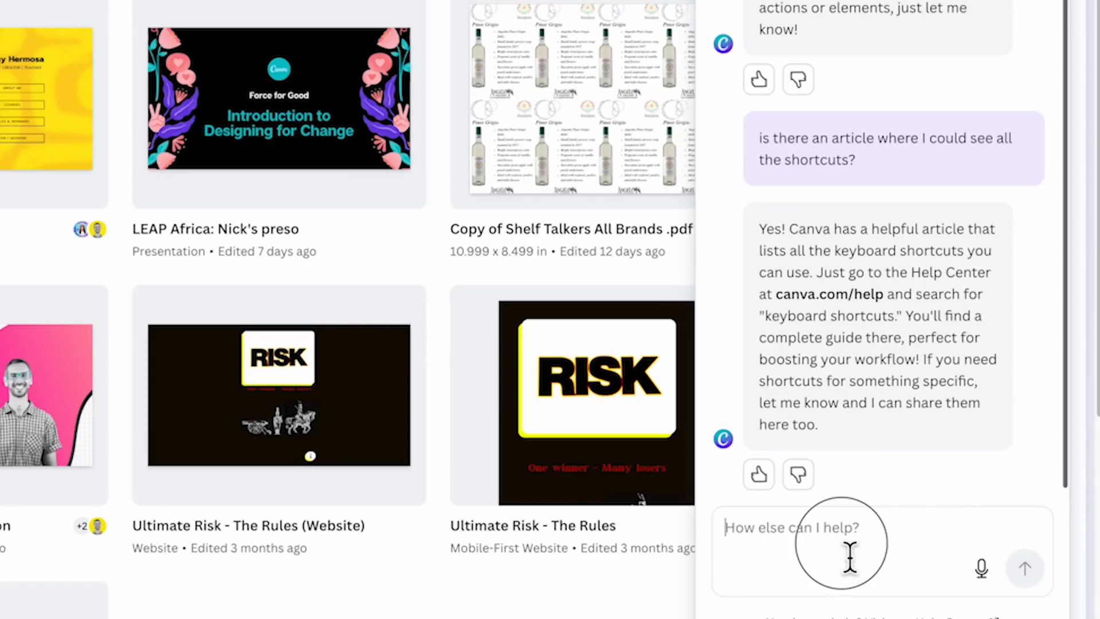
type("can you give me the url?")
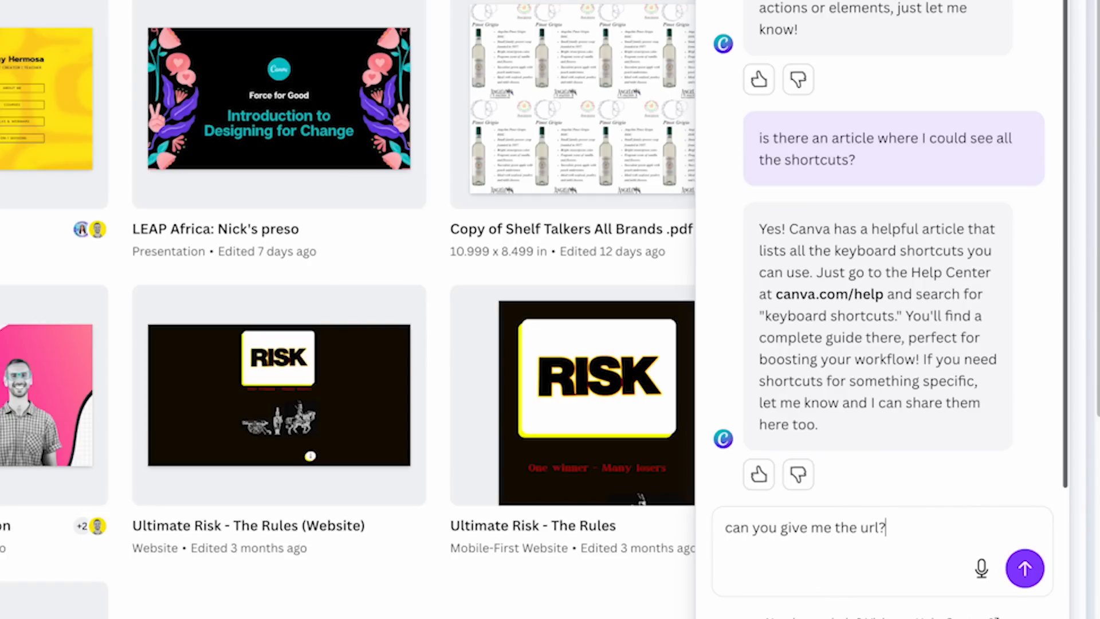
key("Return")
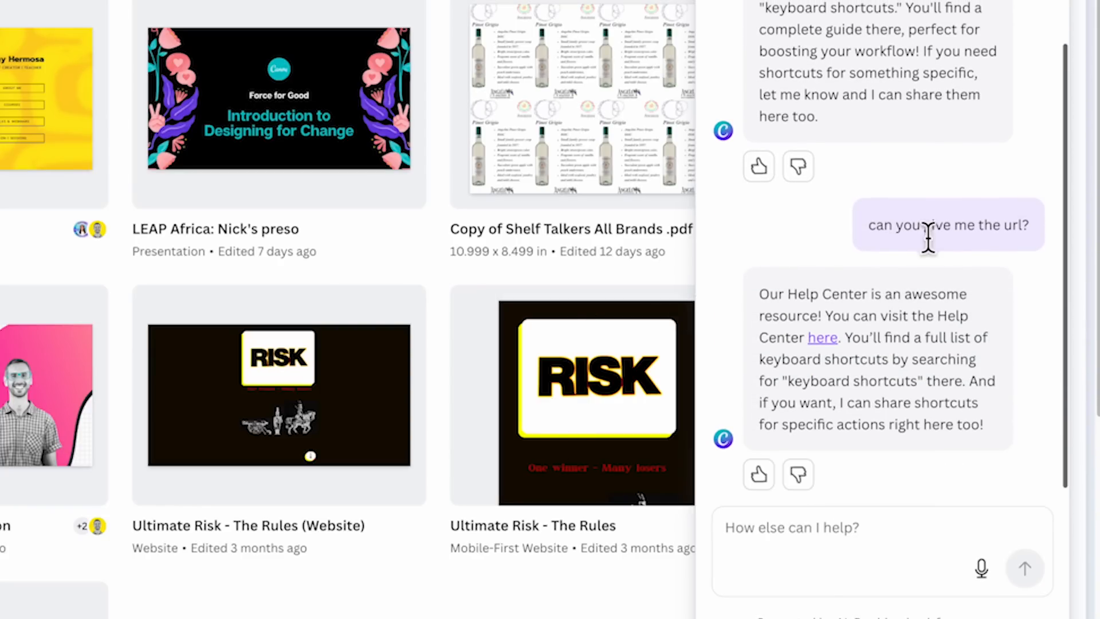
- Open the Help Center linked in the assistant's reply and search it for "keyboard shortcuts"
left_click(823, 338)
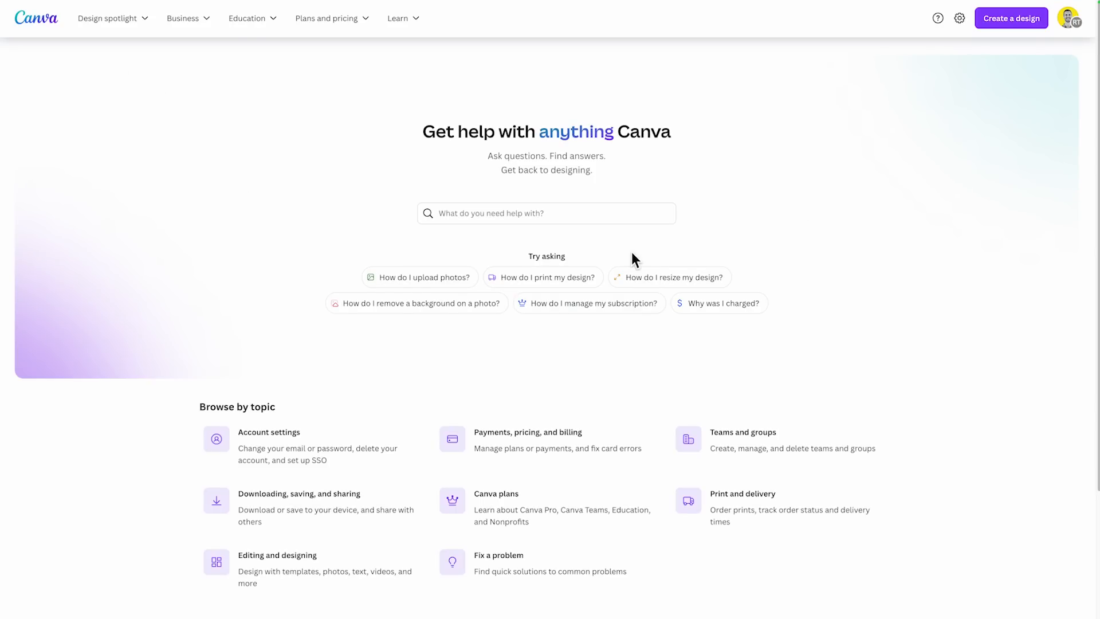
left_click(604, 216)
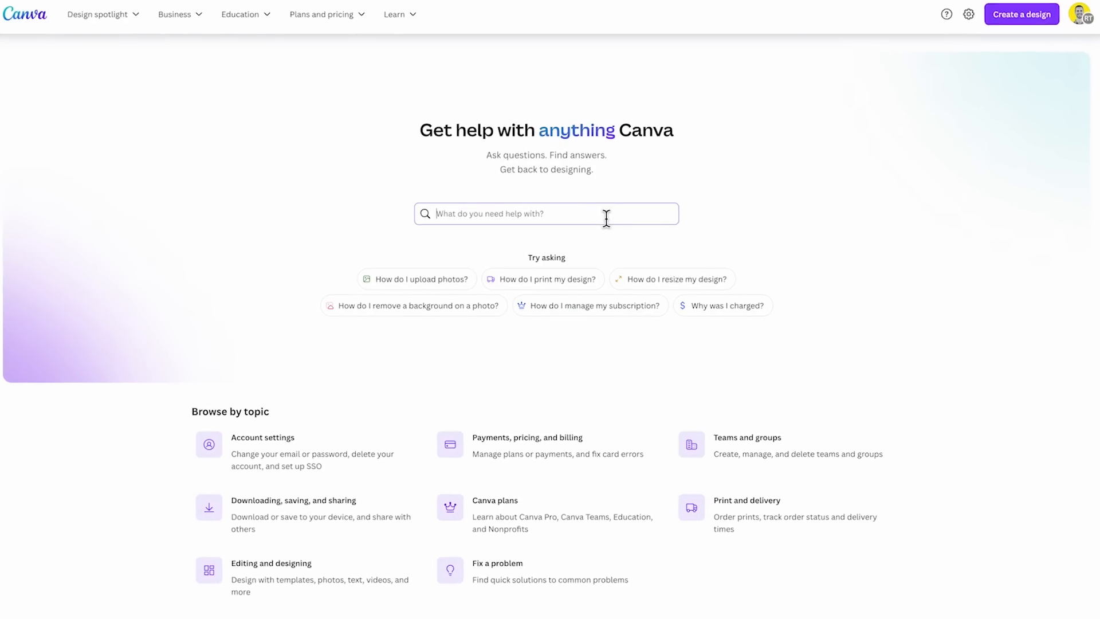
type("keyboard shortcuts")
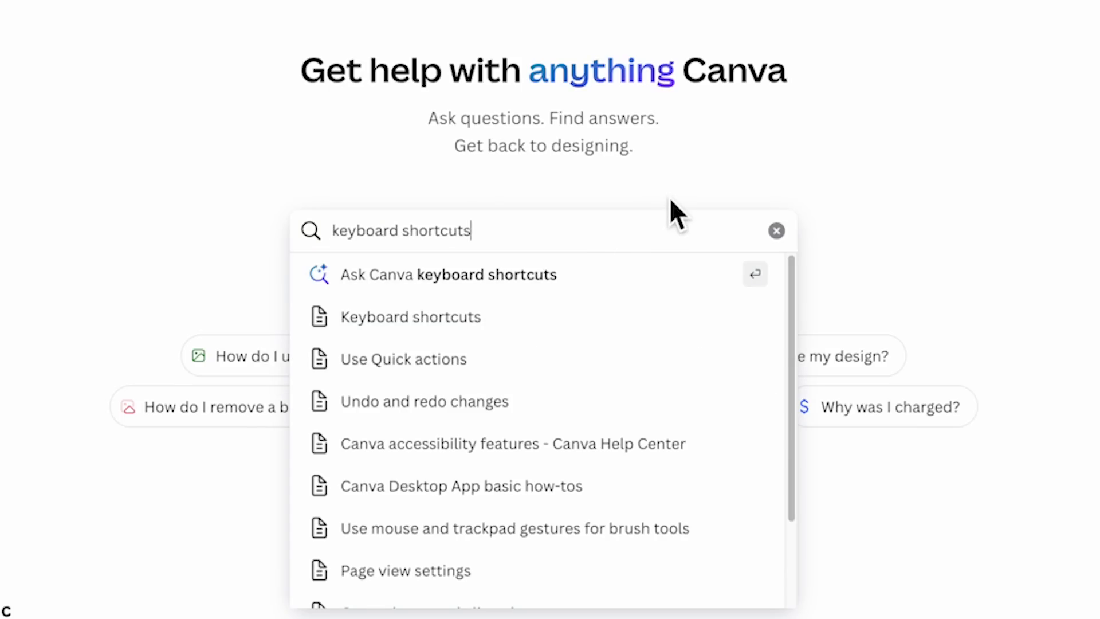
key("Return")
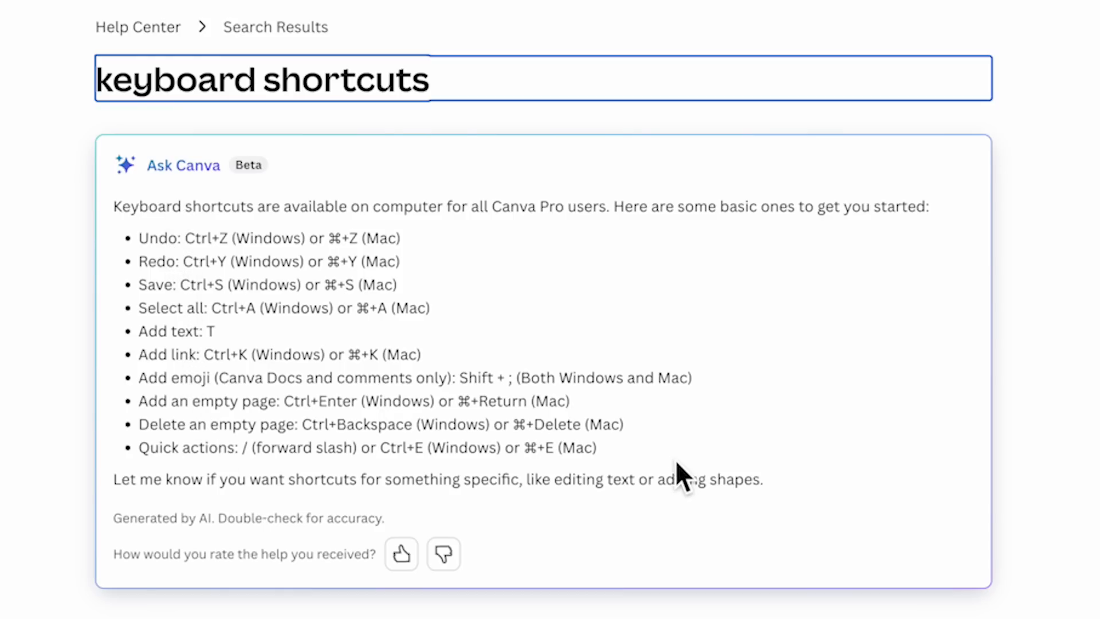
- Highlight the basic shortcuts in the Ask Canva answer and open the "Keyboard shortcuts" article among the further resources
left_click_drag(654, 450, 126, 253)
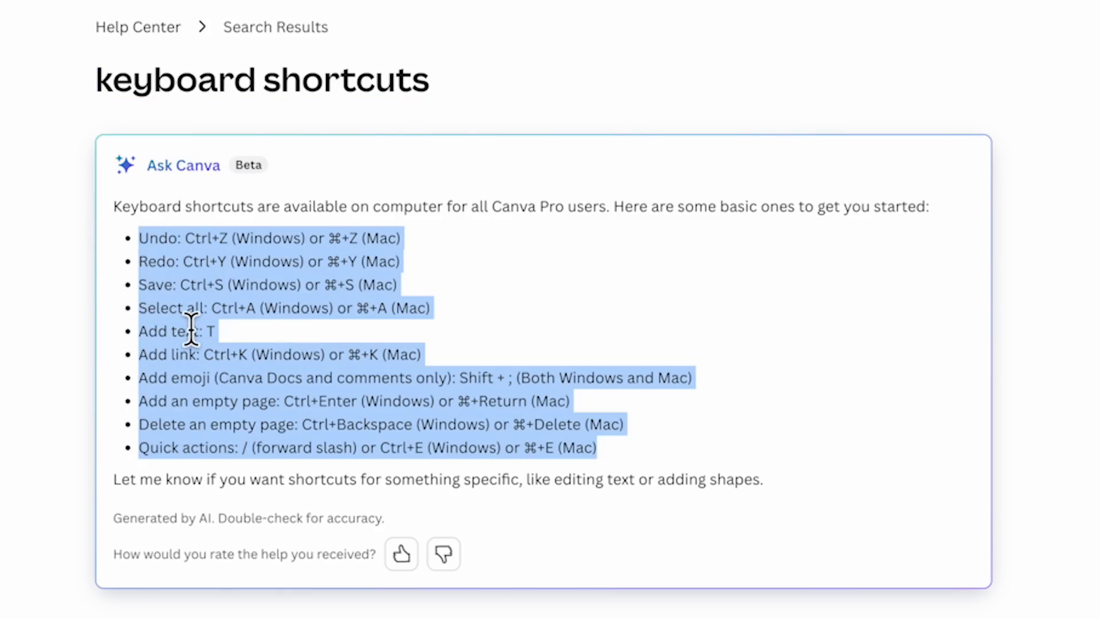
scroll(304, 358, "down", 3)
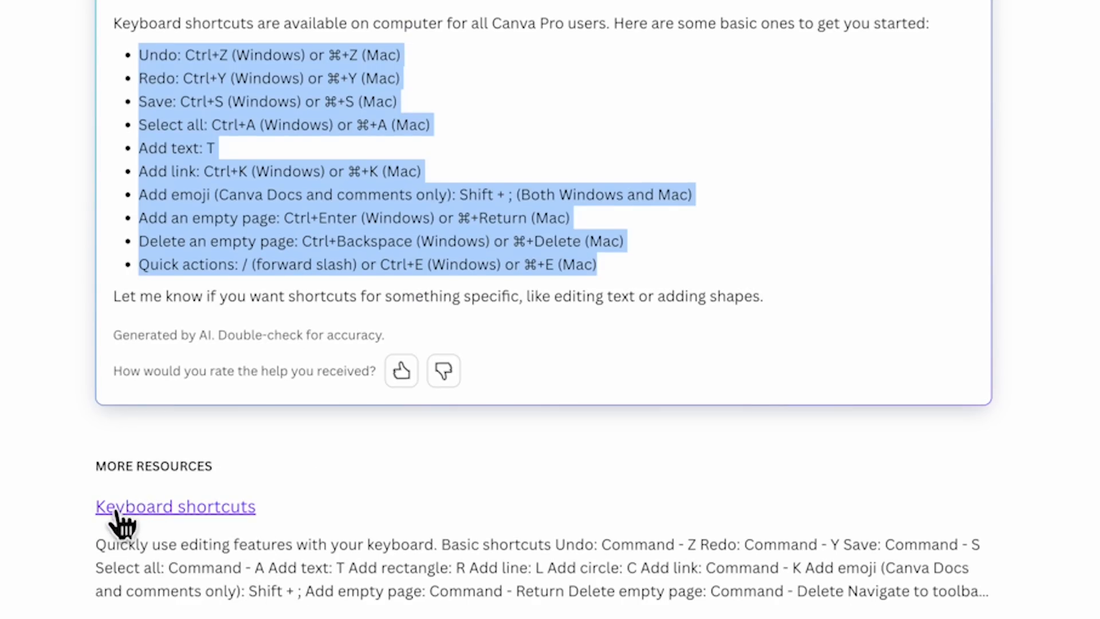
left_click(169, 509)
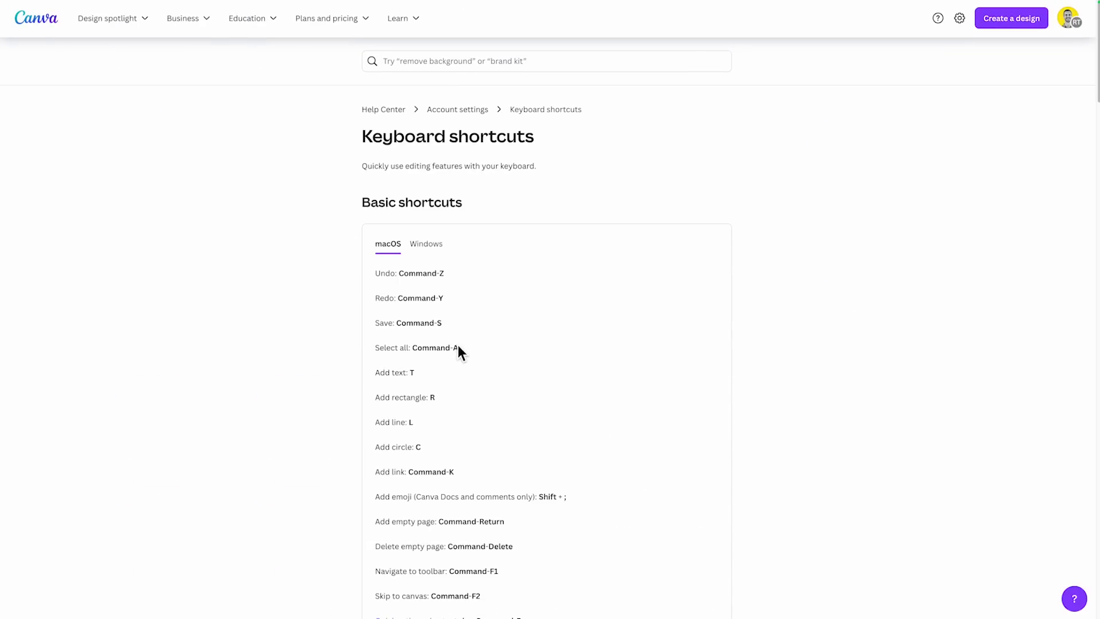
- Look through the article's macOS shortcut lists and rate the article as helpful
scroll(460, 351, "down", 10)
scroll(470, 362, "down", 15)
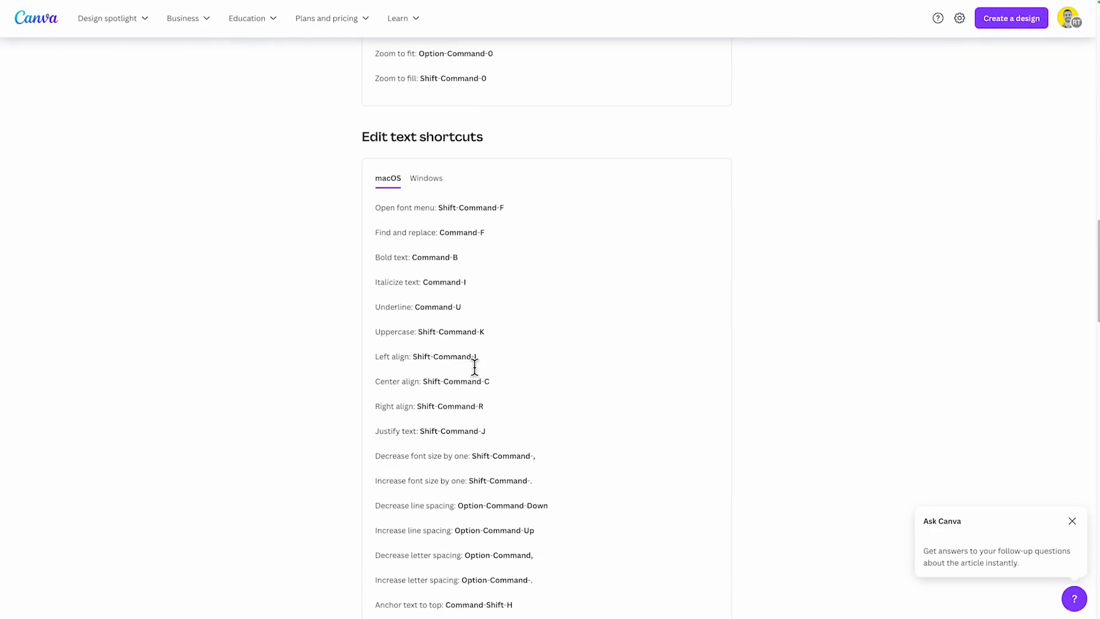
scroll(475, 371, "down", 20)
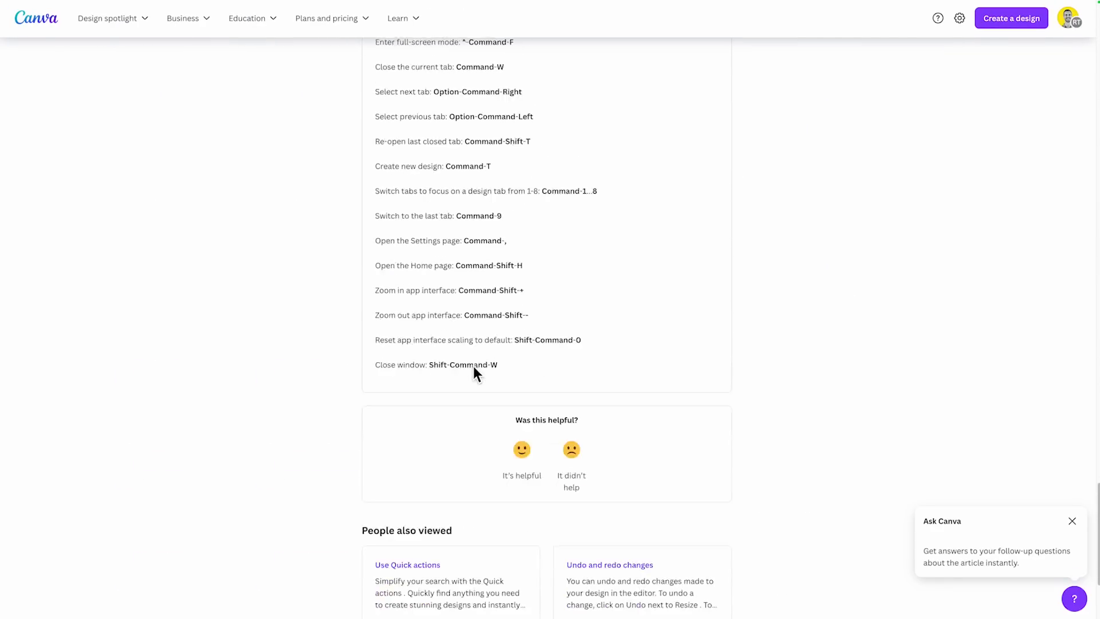
left_click(523, 454)
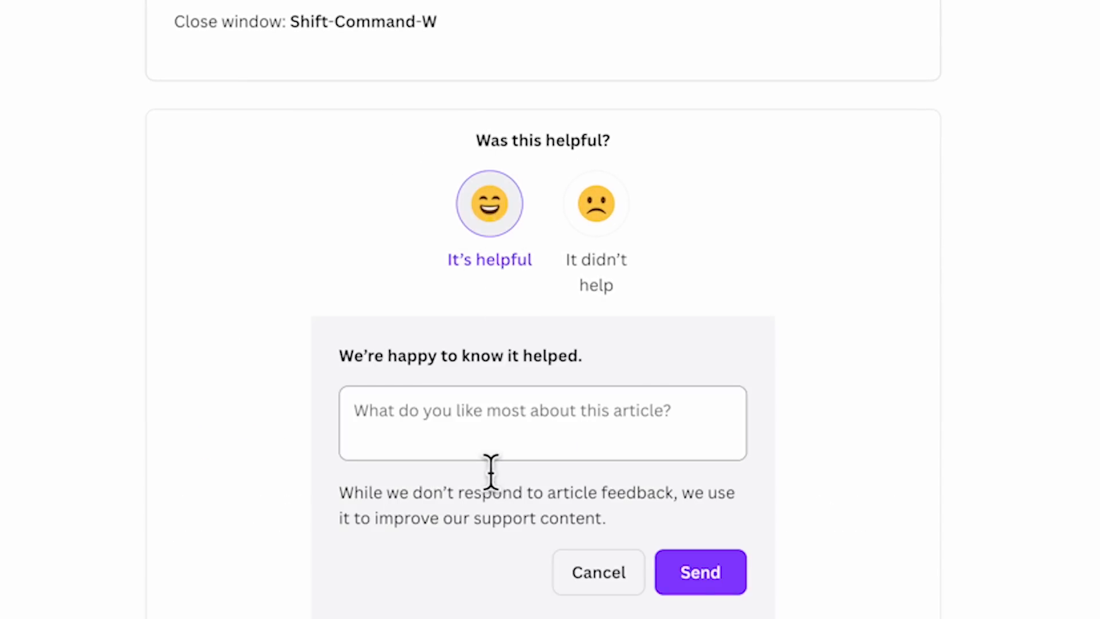
left_click(713, 583)
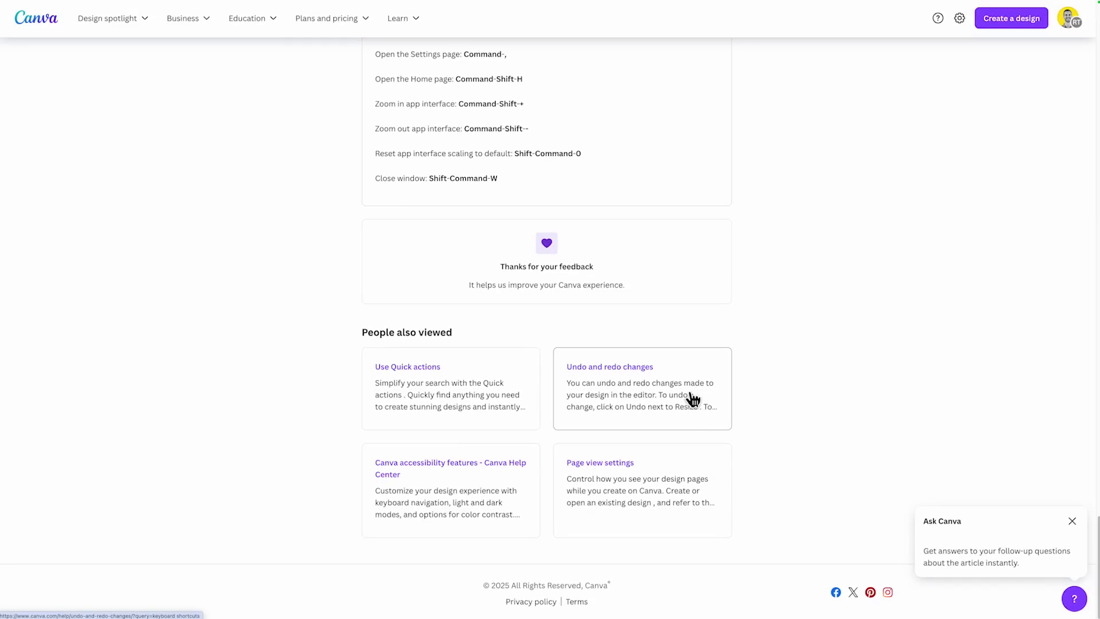
- Return to the beginning of the keyboard shortcuts article and switch back to the Canva home page
scroll(693, 400, "up", 20)
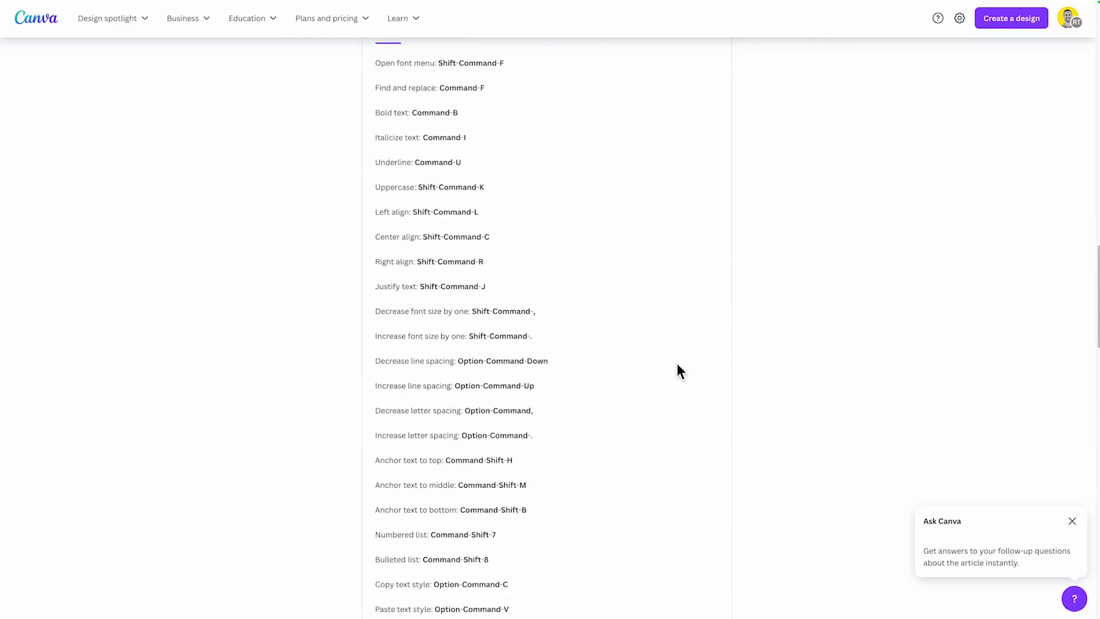
scroll(679, 367, "up", 9)
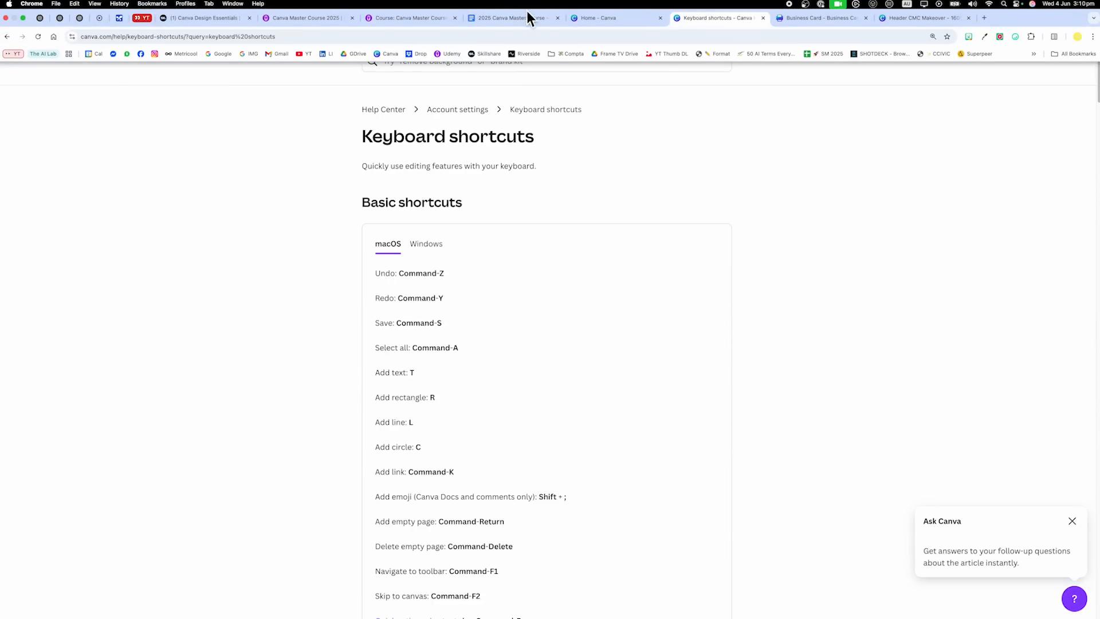
left_click(642, 21)
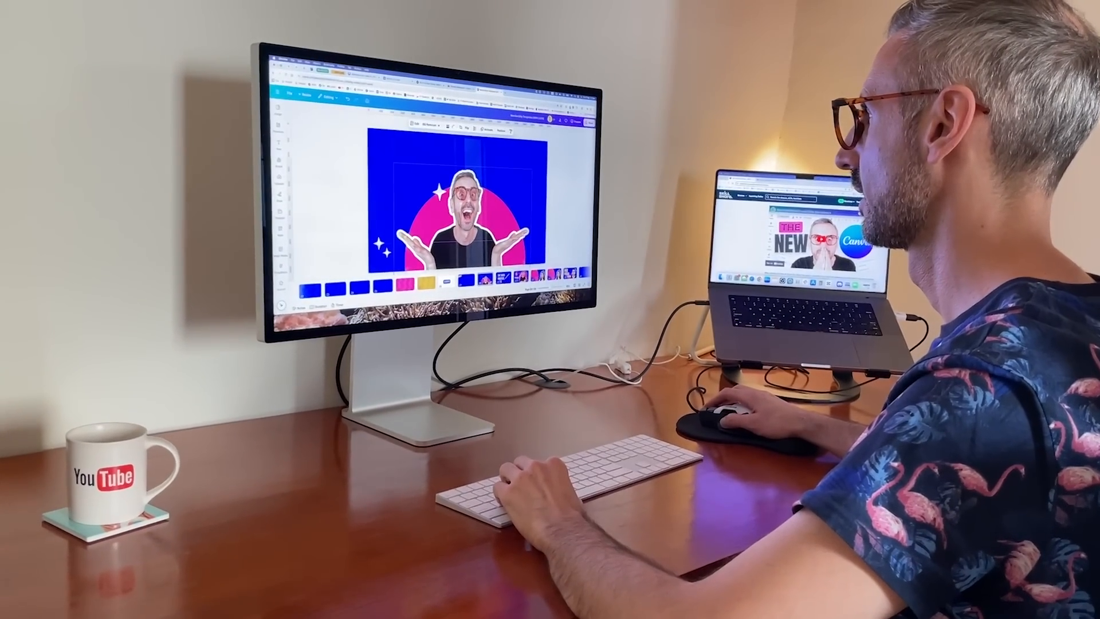
left_click(275, 126)
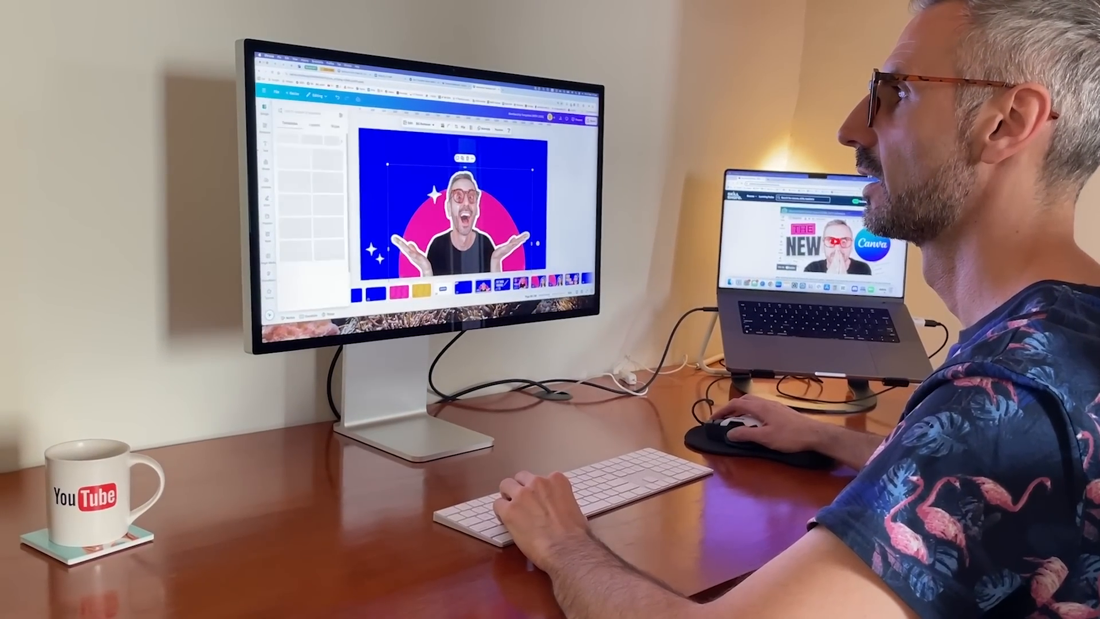
left_click(293, 114)
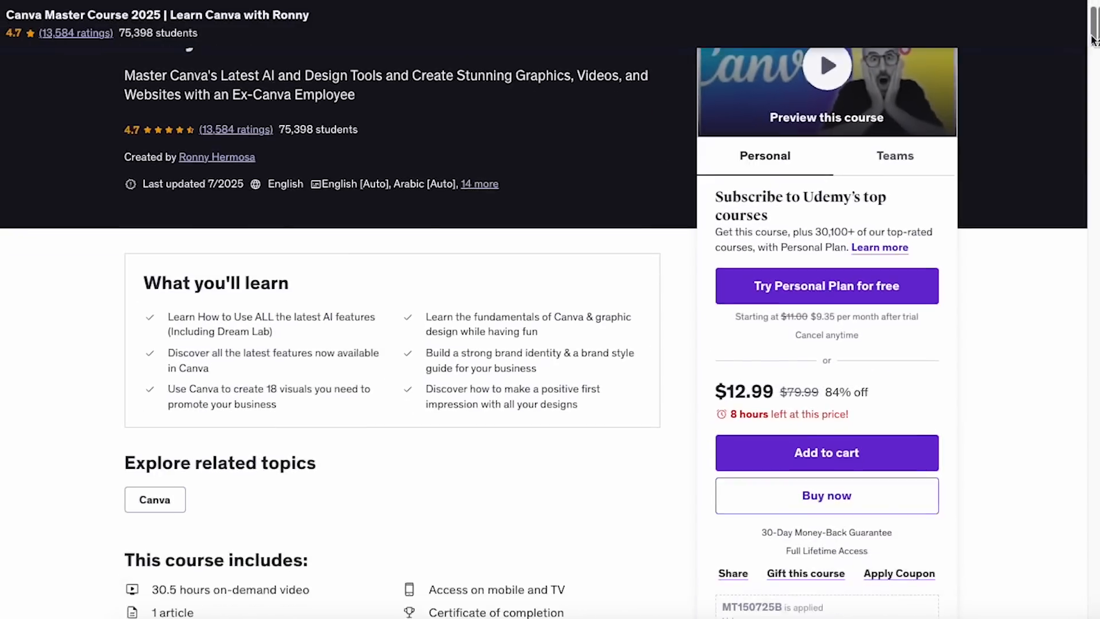
scroll(490, 243, "down", 8)
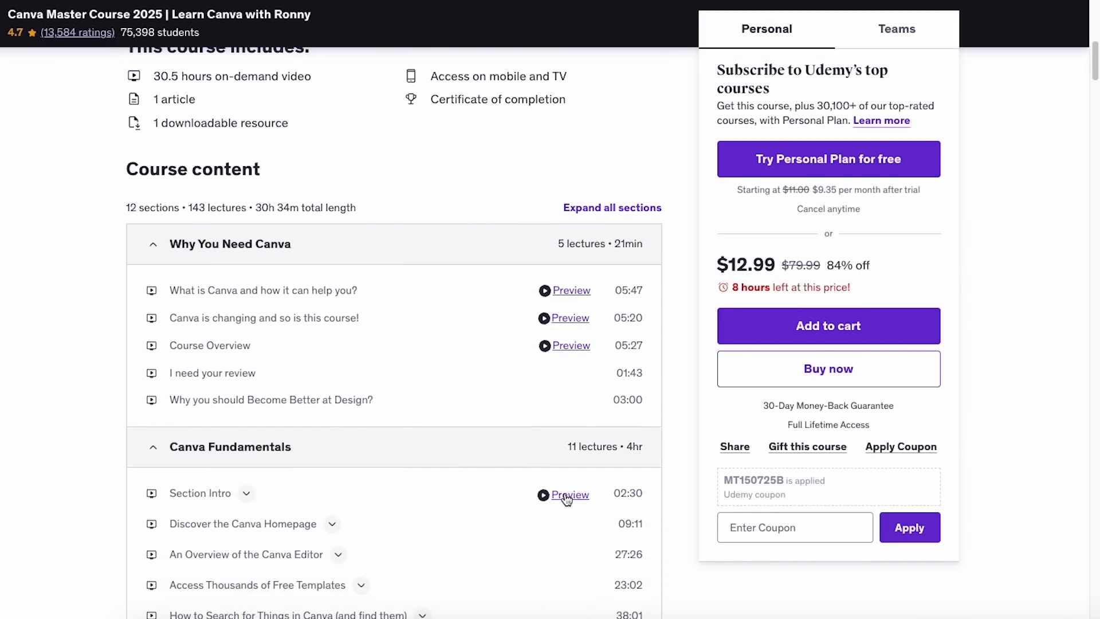
scroll(1090, 60, "down", 10)
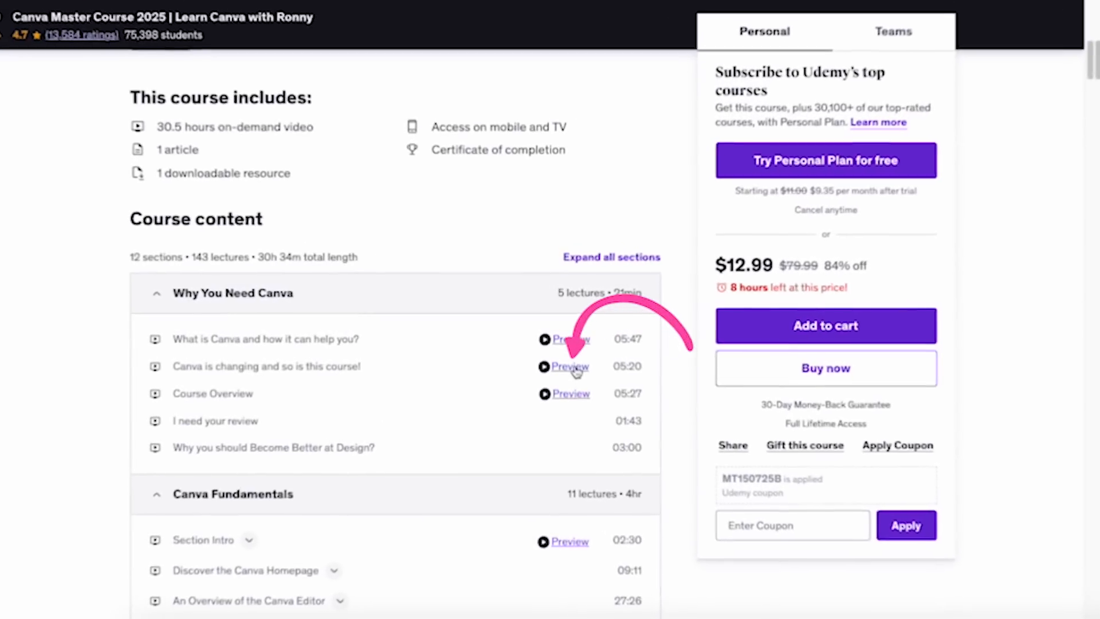
left_click(576, 372)
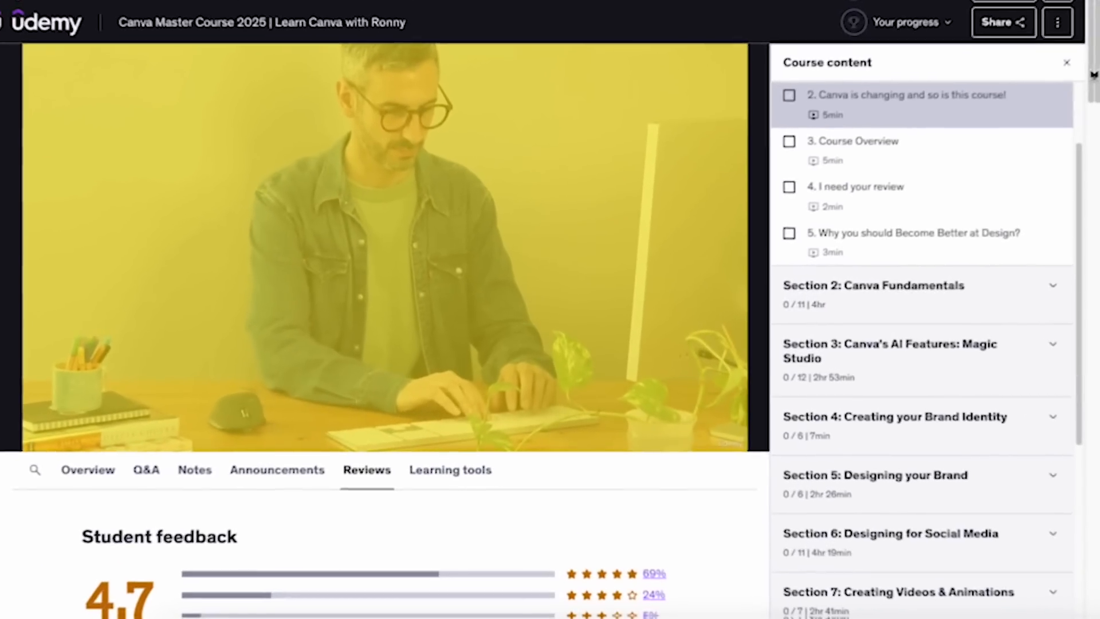
scroll(1095, 101, "down", 3)
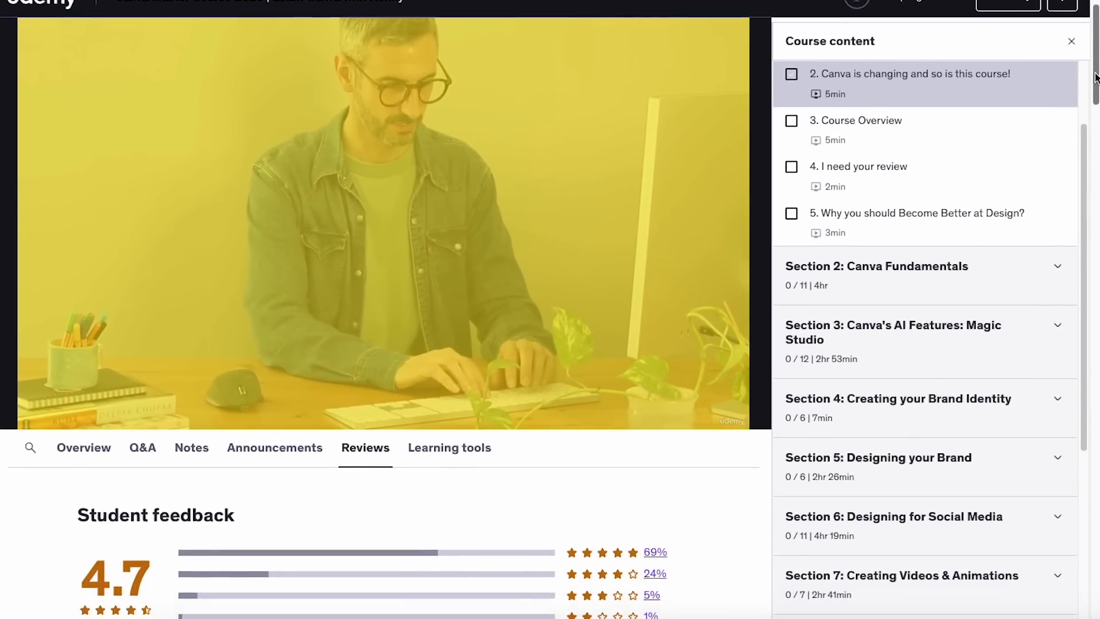
left_click_drag(1095, 100, 1091, 191)
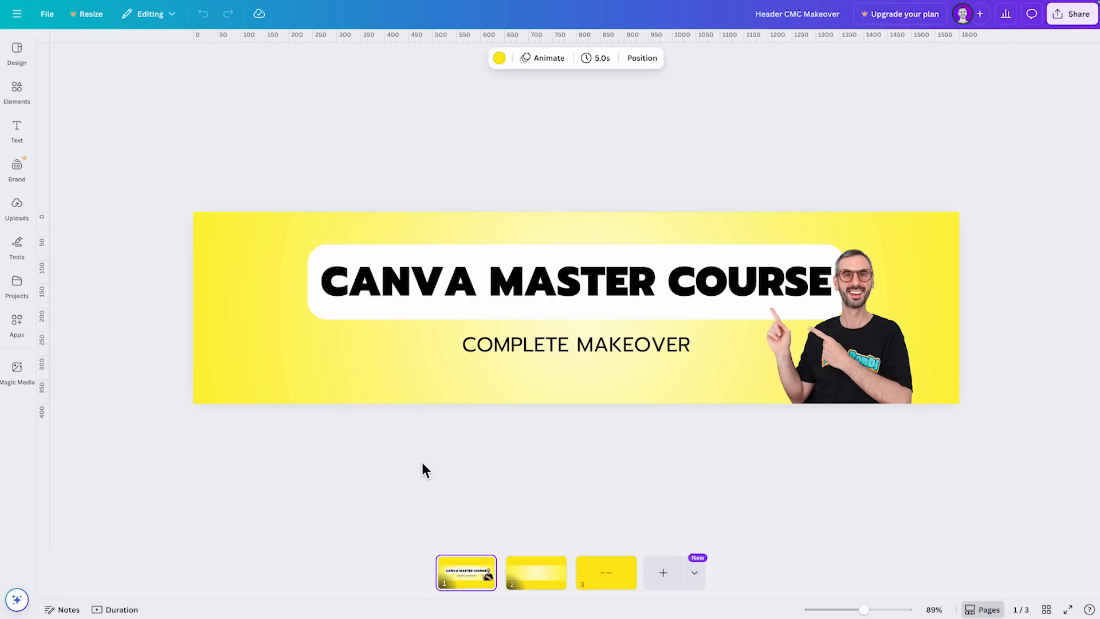
- Preview the Design, Elements and Text resources available in the editor for the "Header CMC Makeover" design
left_click(17, 53)
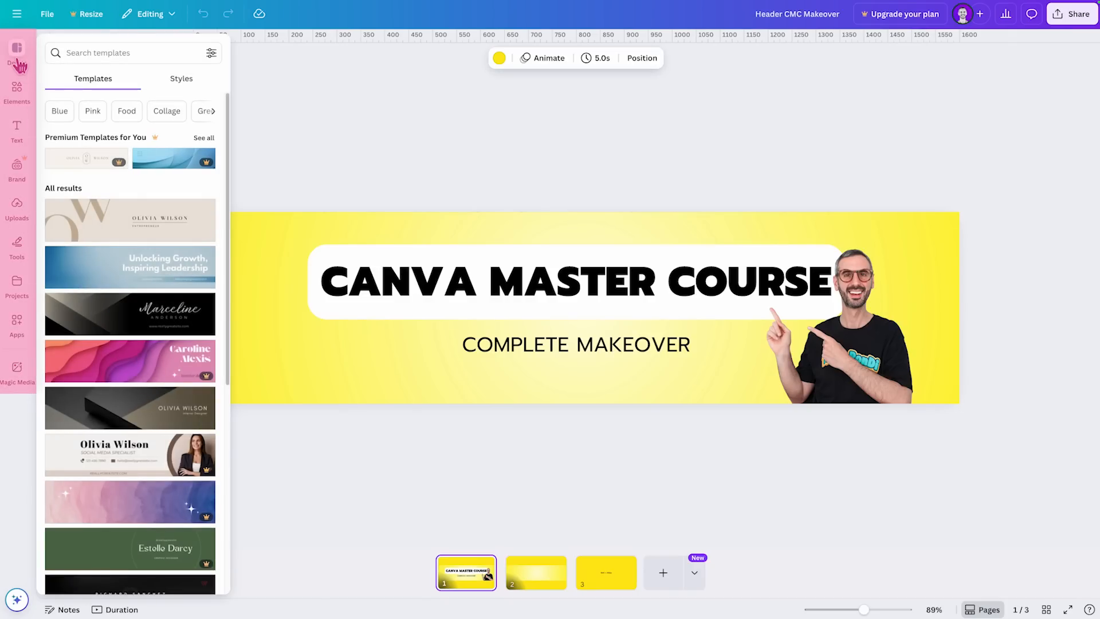
left_click(20, 96)
left_click(17, 132)
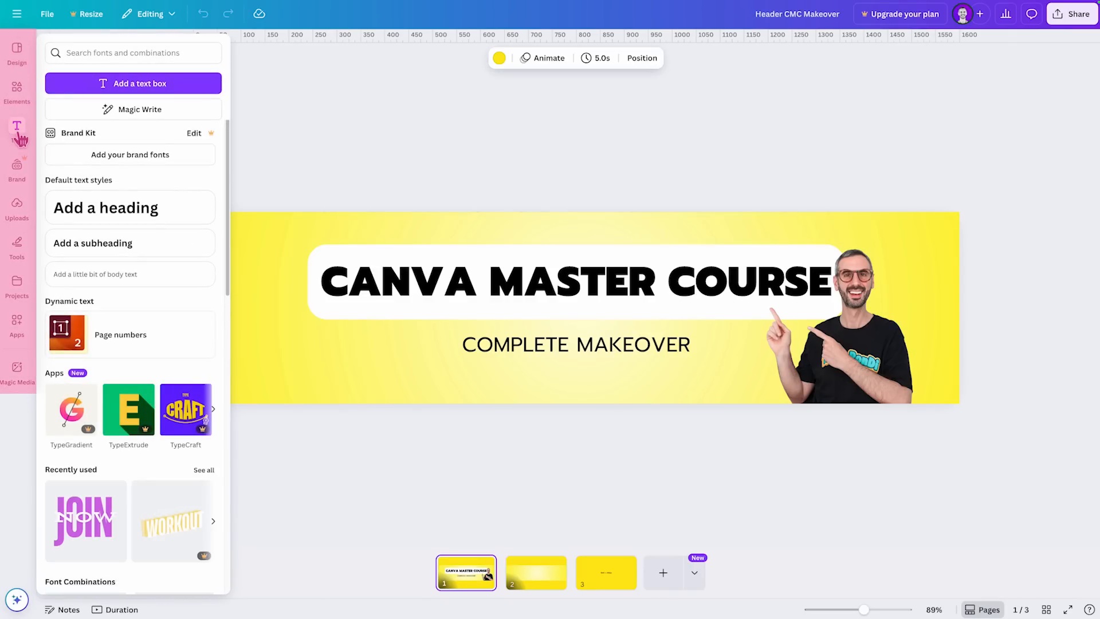
- Compare the Design section's templates with its styles, and show the Elements library
left_click(18, 53)
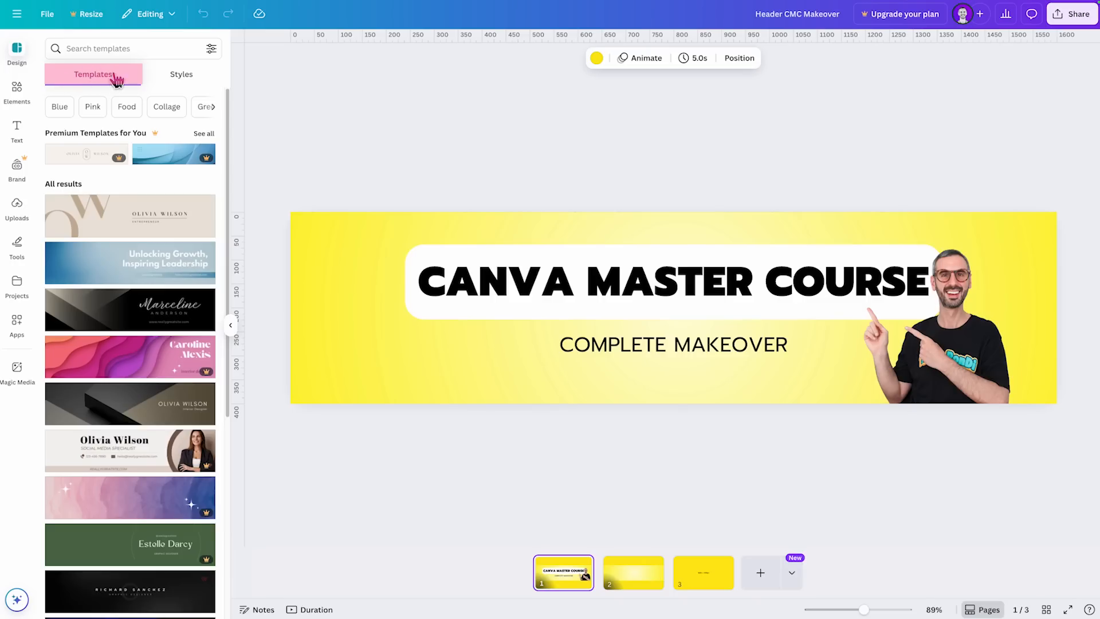
left_click(183, 79)
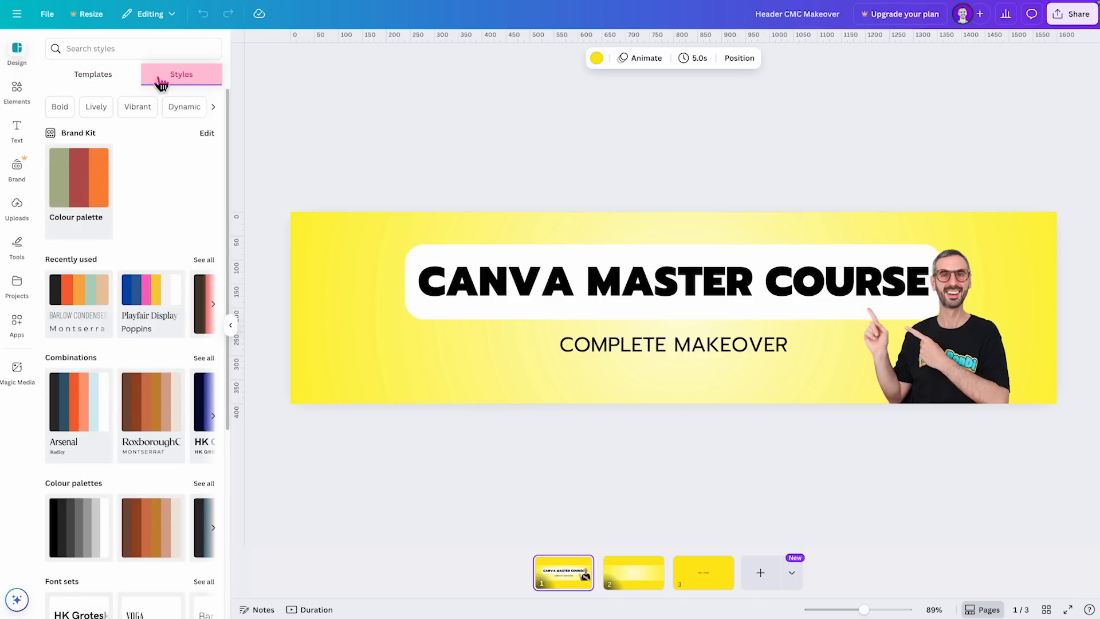
left_click(99, 84)
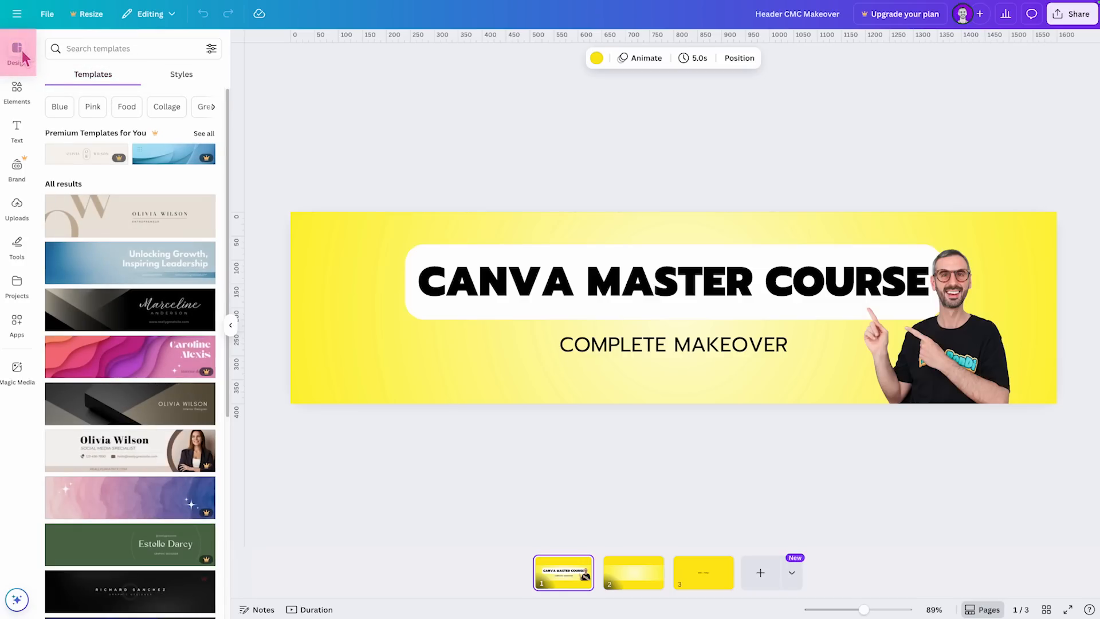
left_click(22, 95)
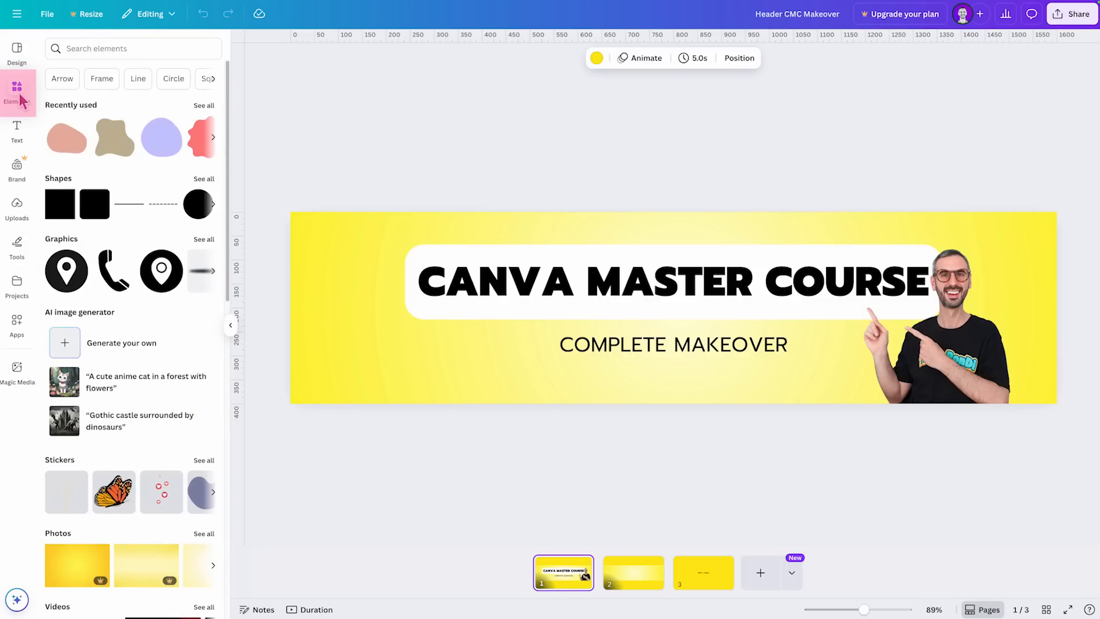
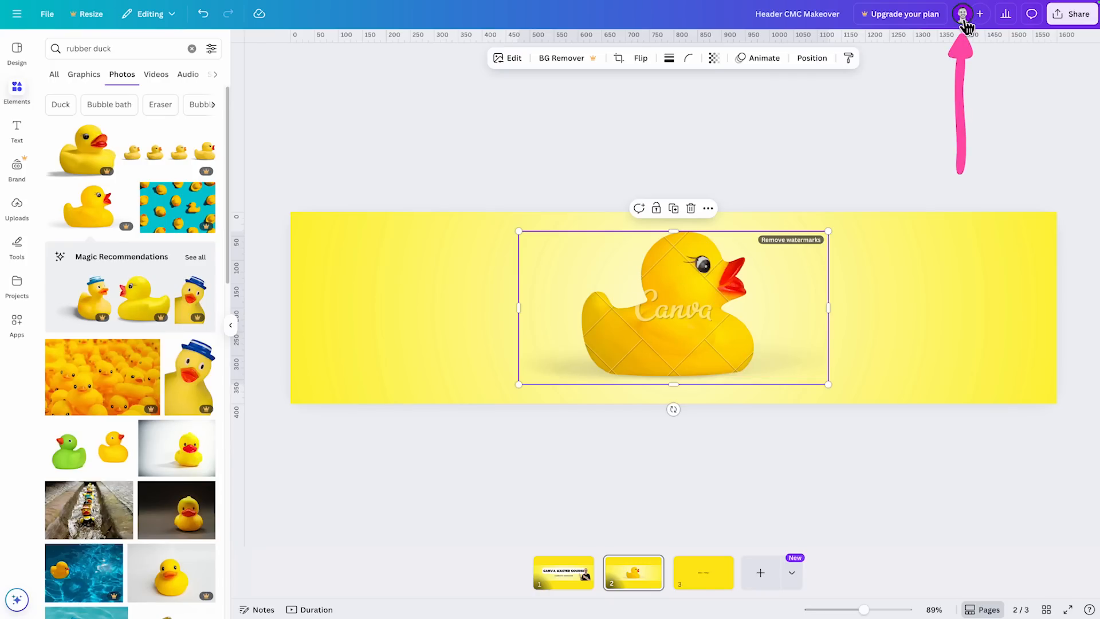
- Look over the rubber duck photo results and inspect the watermarked duck photo on page 2
mouse_move(964, 26)
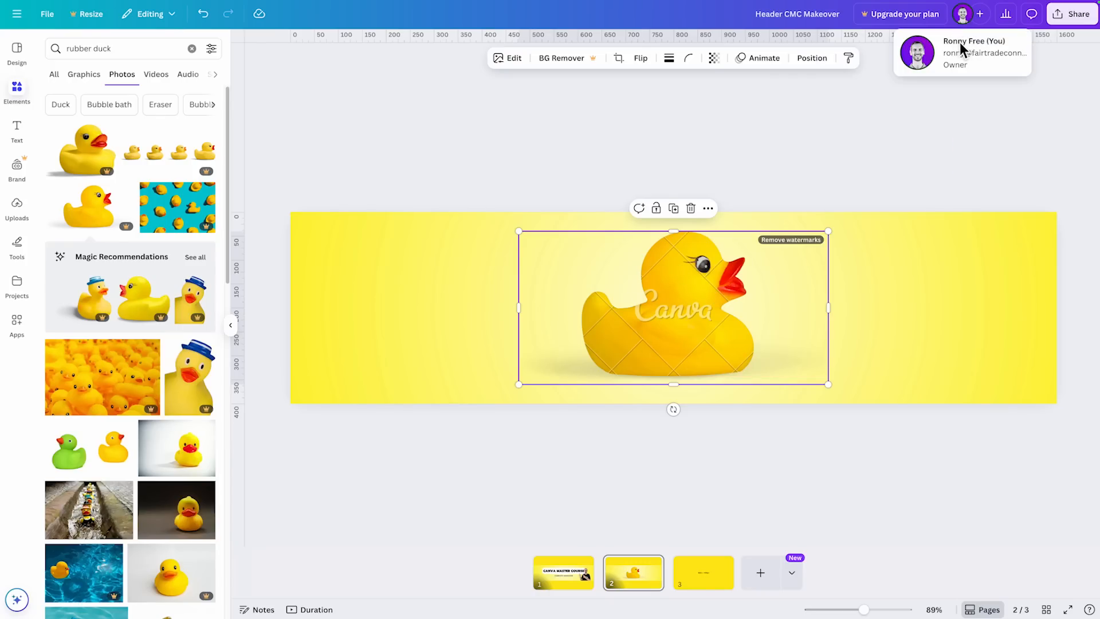
left_click(965, 133)
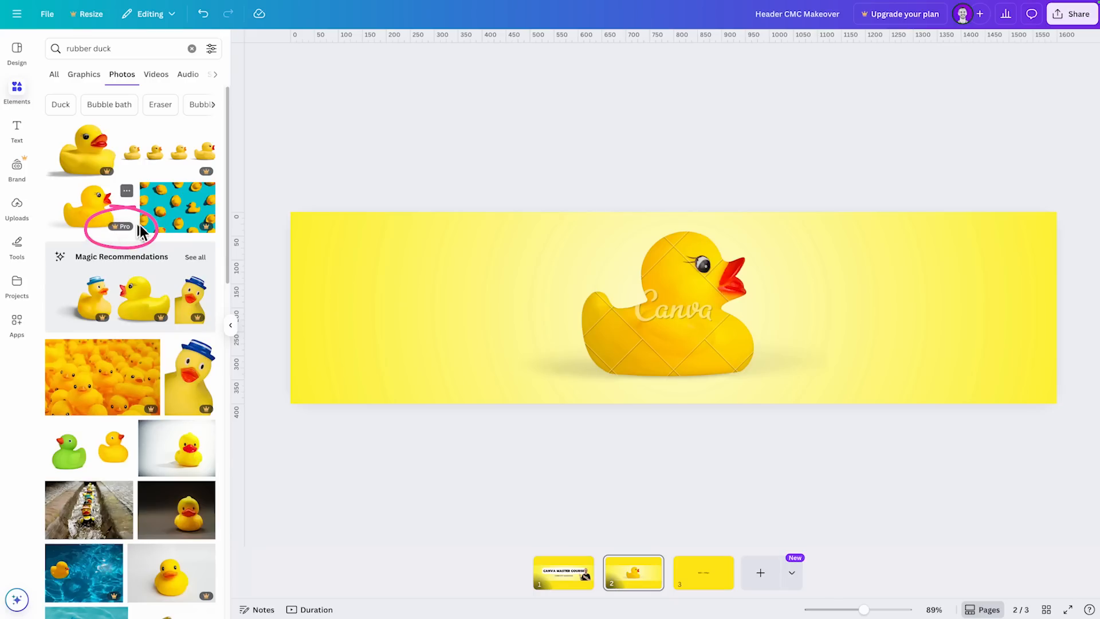
scroll(139, 314, "down", 5)
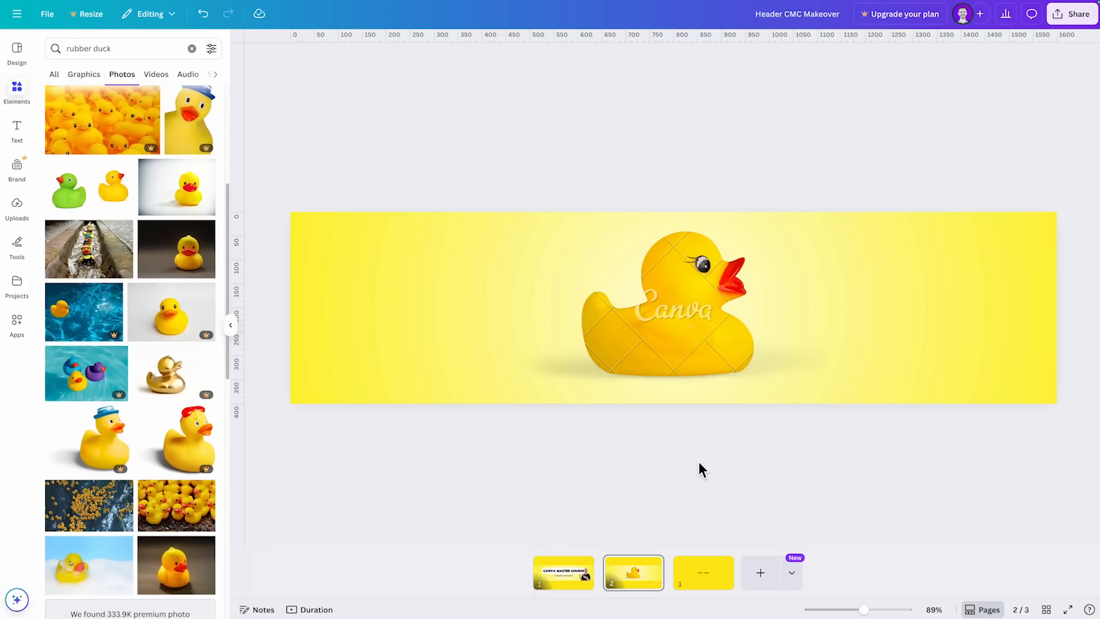
left_click(686, 332)
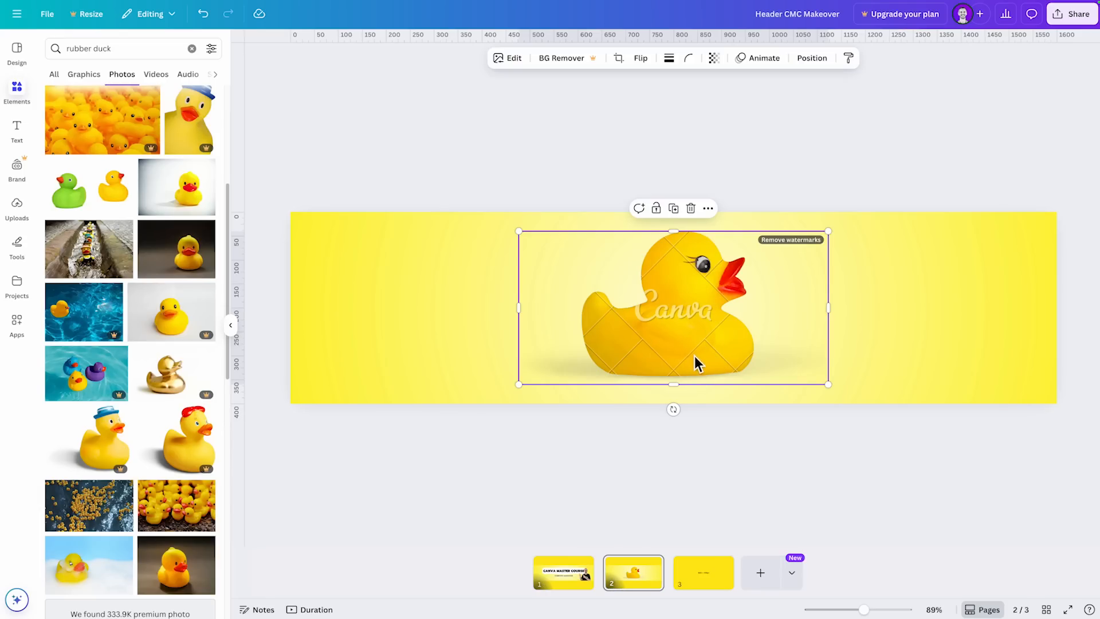
mouse_move(690, 290)
left_mouse_down()
mouse_move(705, 300)
mouse_move(727, 422)
mouse_move(727, 309)
mouse_move(681, 290)
mouse_move(692, 292)
left_mouse_up()
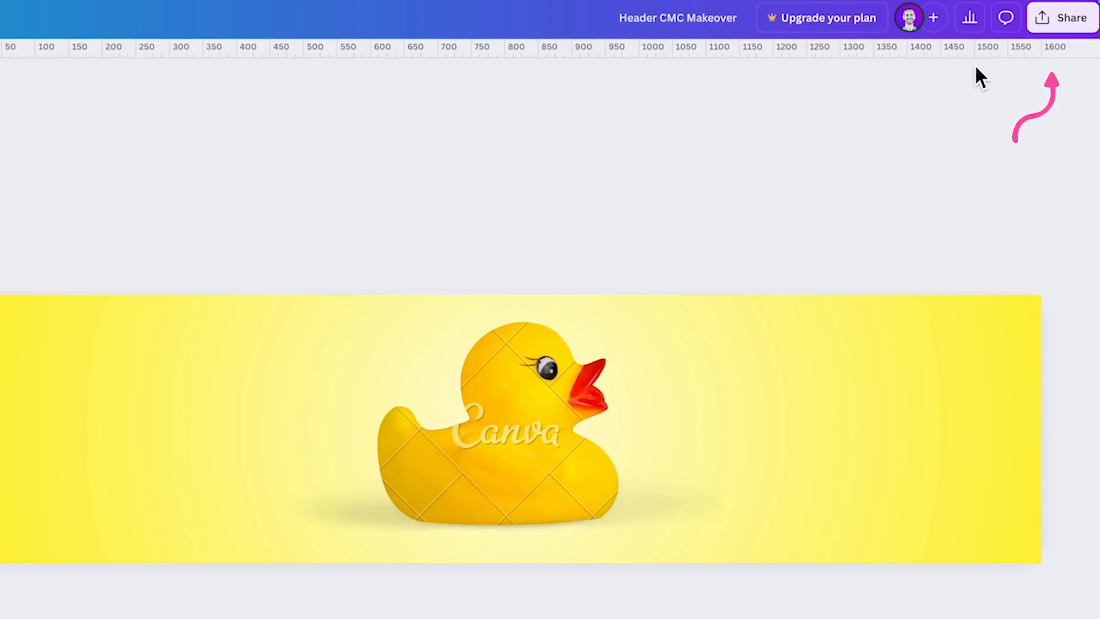
- Try to download only page 2 of the design as a PNG, and dismiss the premium content offer
left_click(1069, 34)
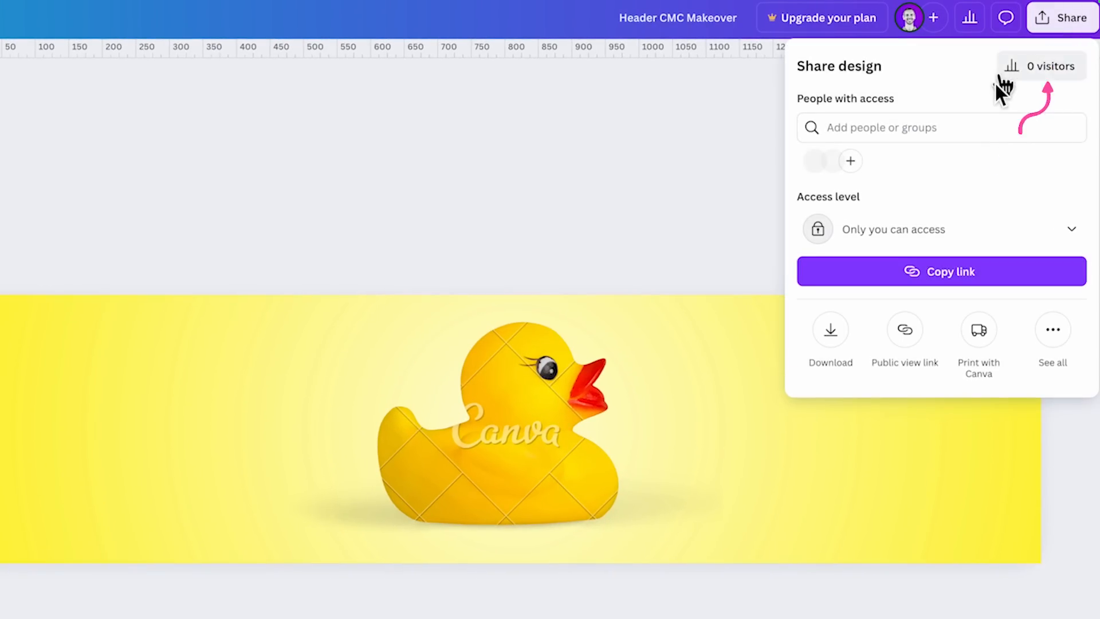
left_click(833, 330)
left_click(889, 337)
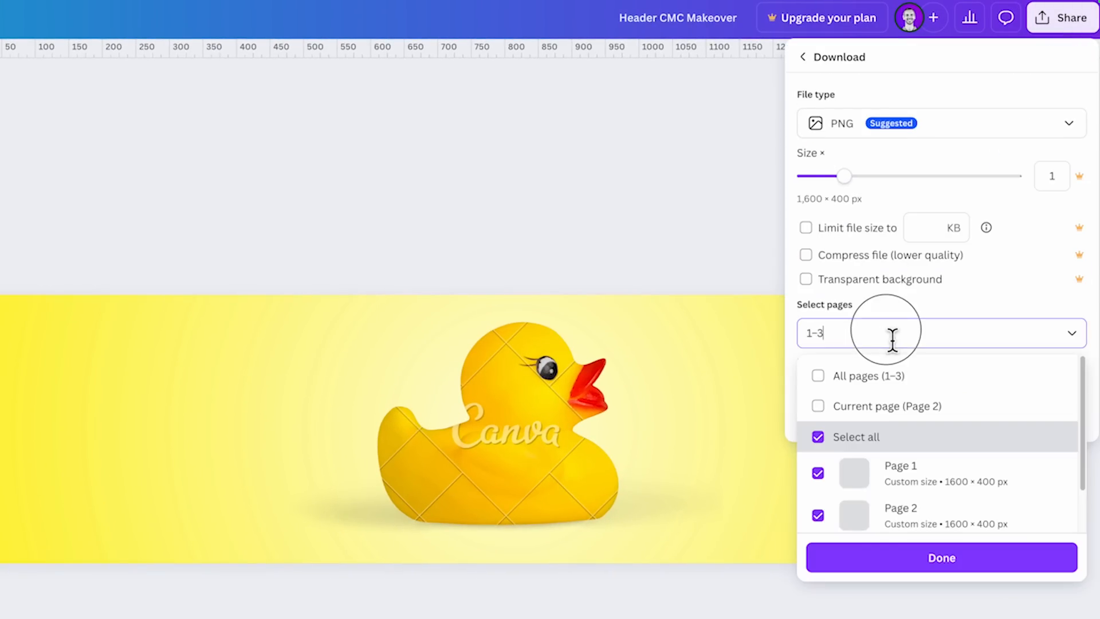
left_click(818, 513)
left_click(827, 429)
left_click(818, 434)
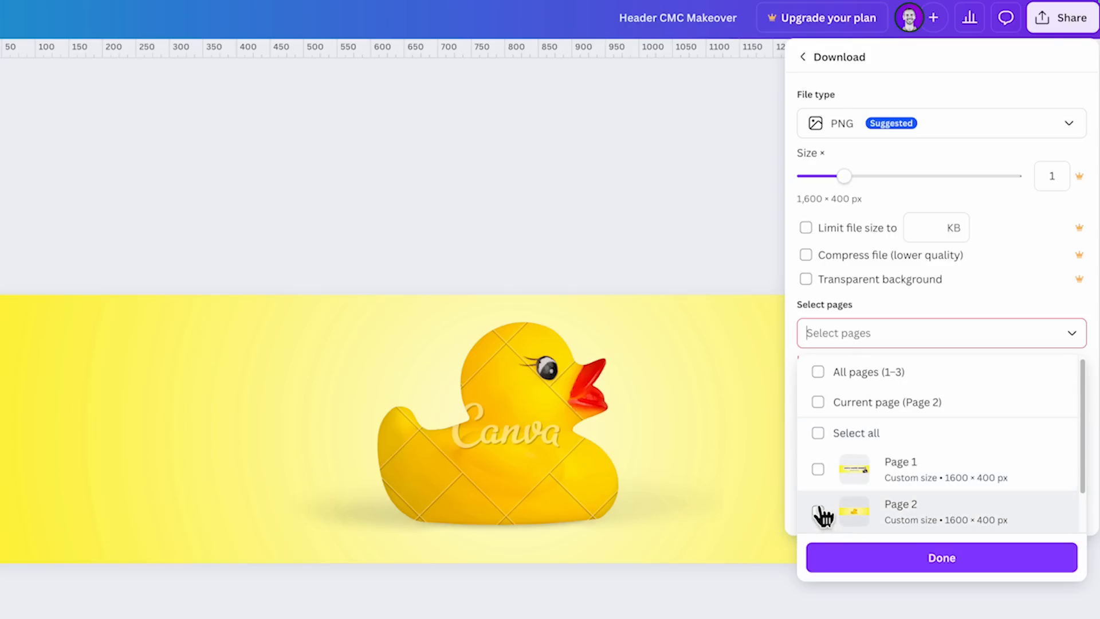
left_click(820, 507)
left_click(889, 566)
left_click(956, 423)
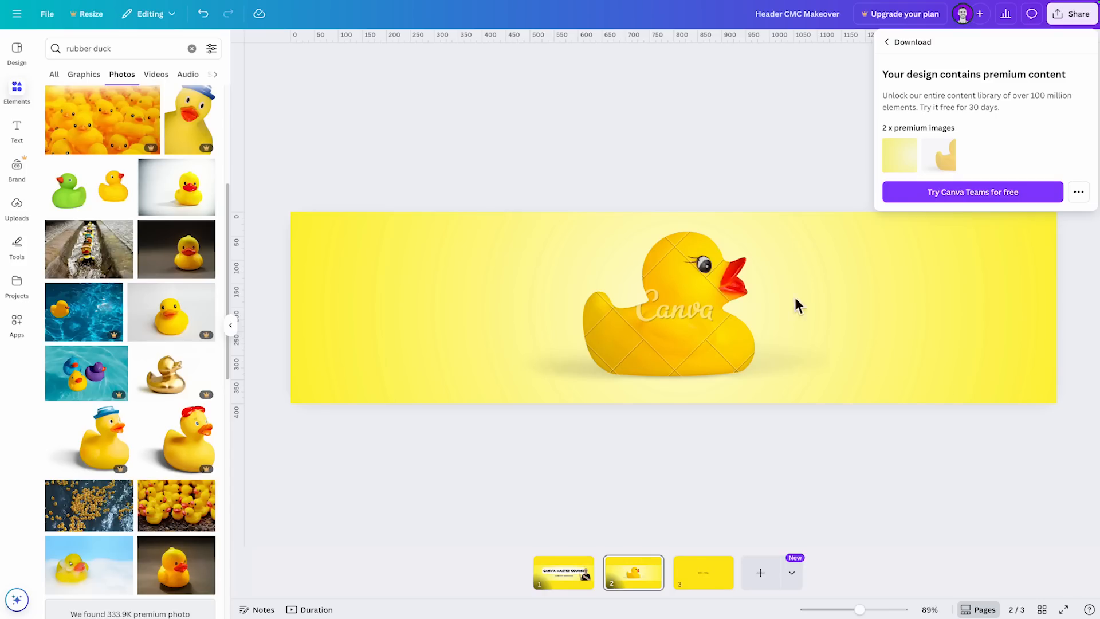
left_click(759, 500)
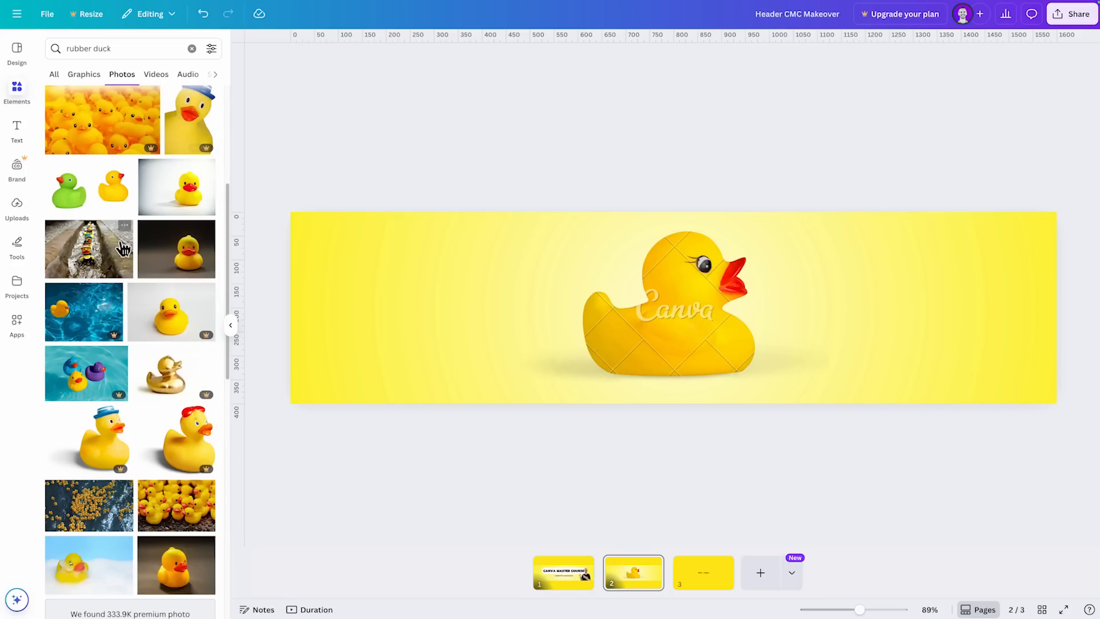
- Delete the watermarked rubber duck photo from page 2
scroll(155, 295, "down", 8)
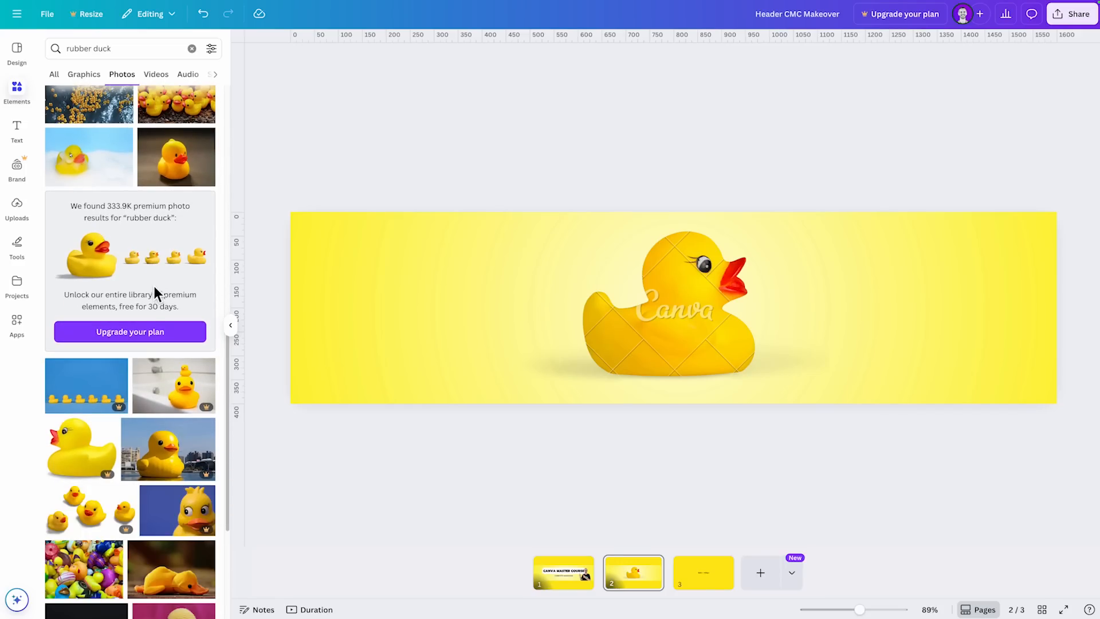
scroll(156, 306, "down", 5)
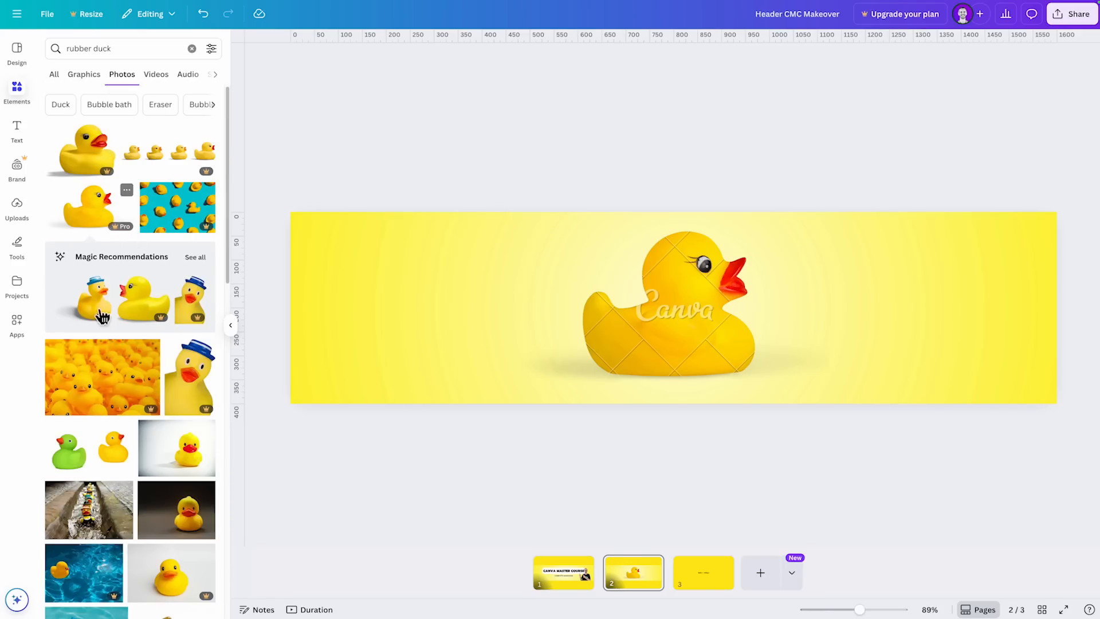
scroll(103, 480, "down", 2)
scroll(103, 480, "down", 2)
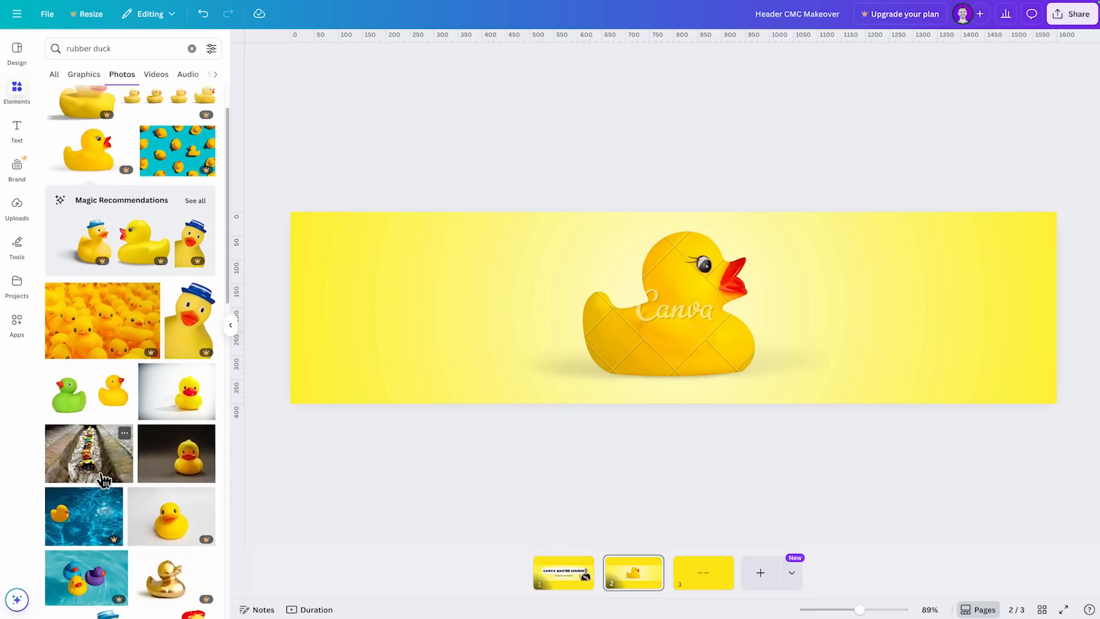
left_click(696, 304)
key("Delete")
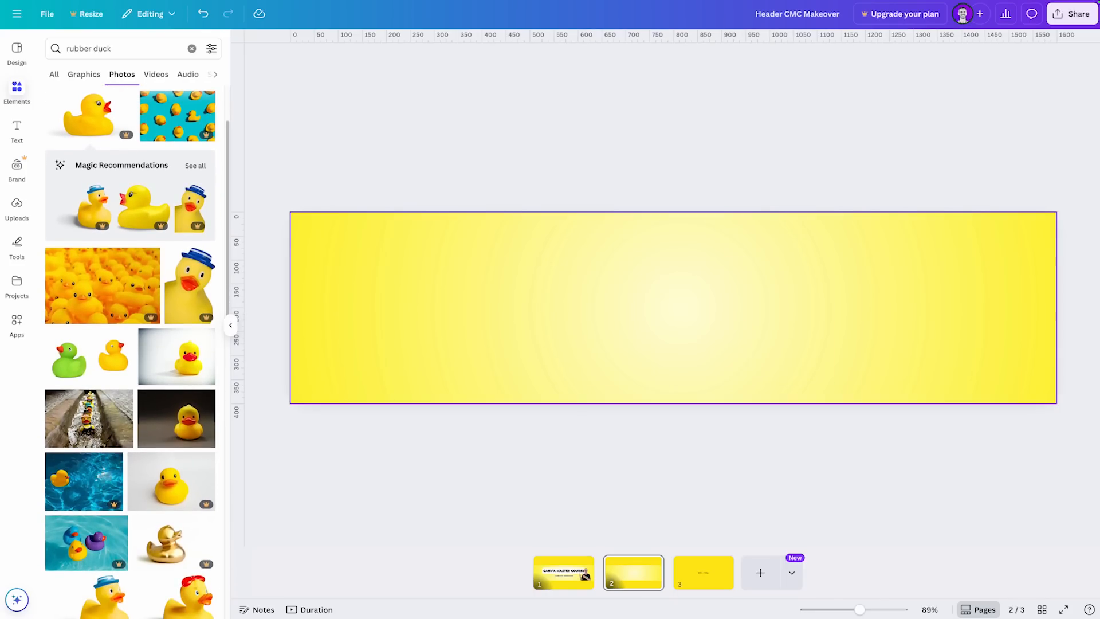
- Switch to page 1 and view the full list of rubber duck videos, returning to results of all types
left_click(570, 577)
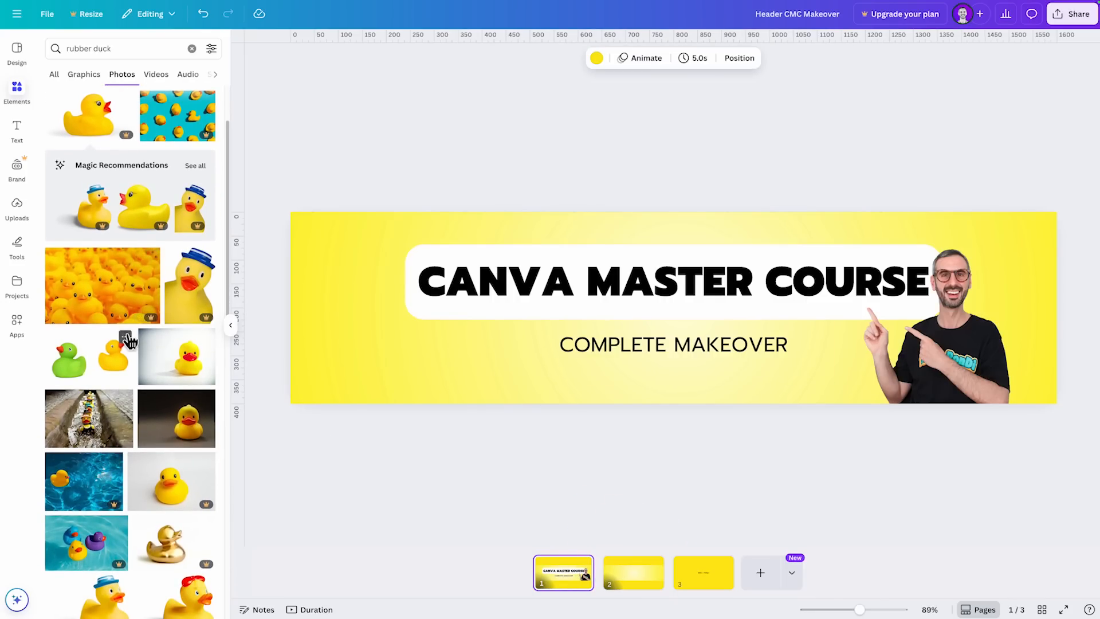
scroll(126, 332, "up", 3)
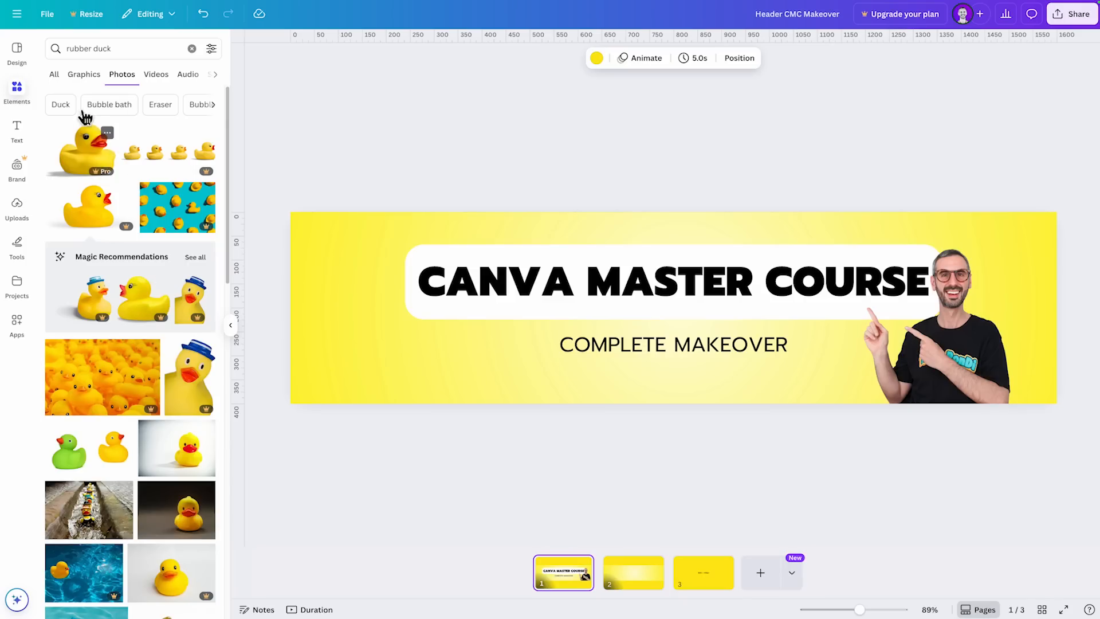
left_click(54, 77)
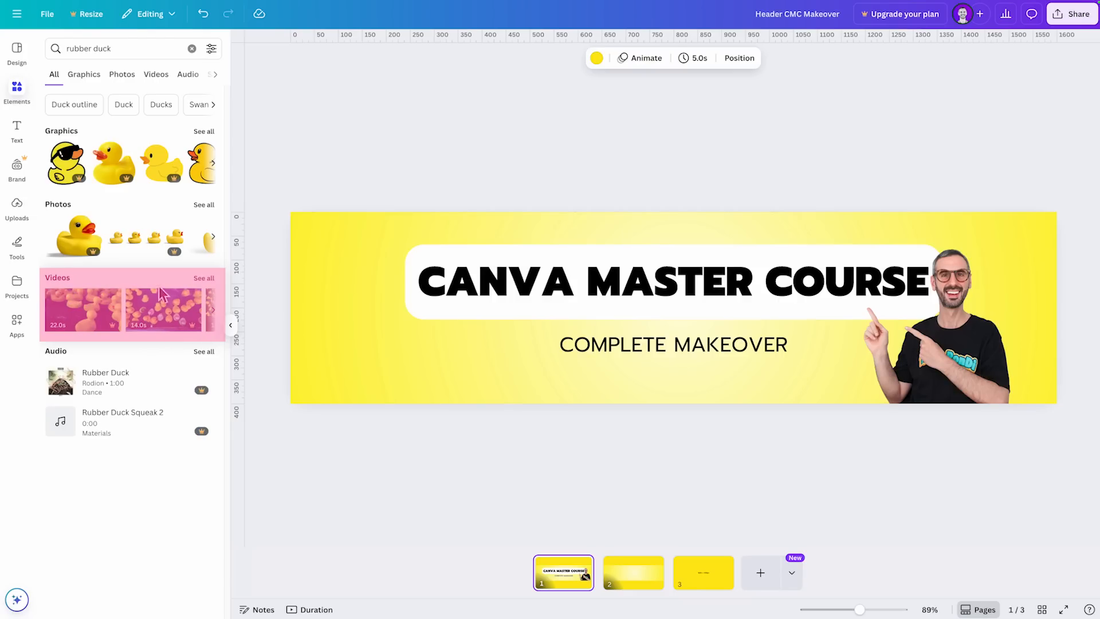
left_click(204, 278)
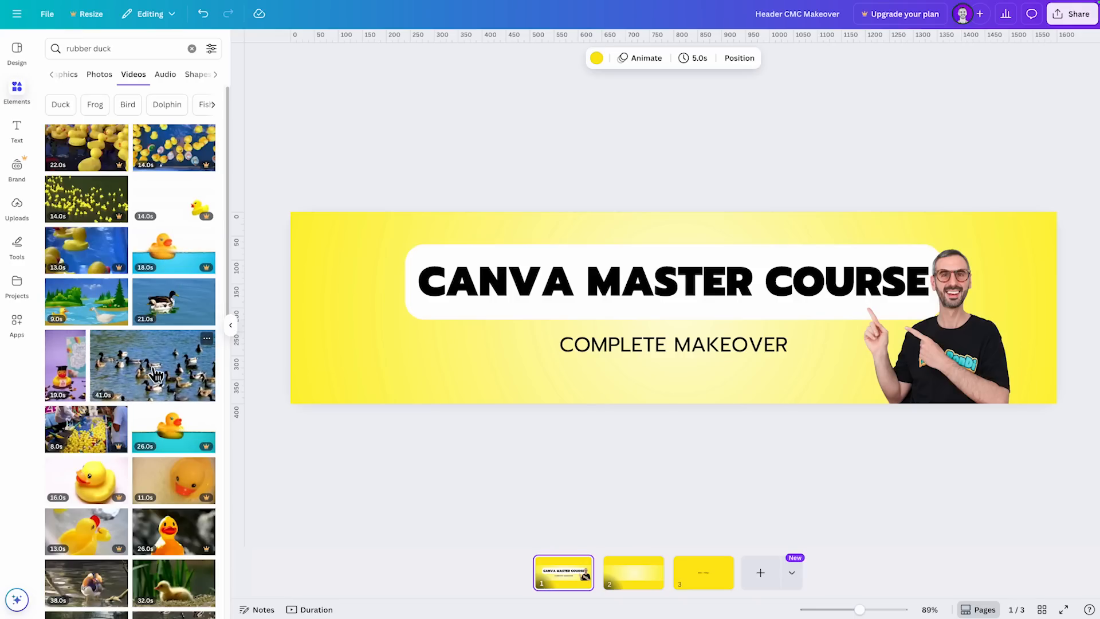
left_click(54, 74)
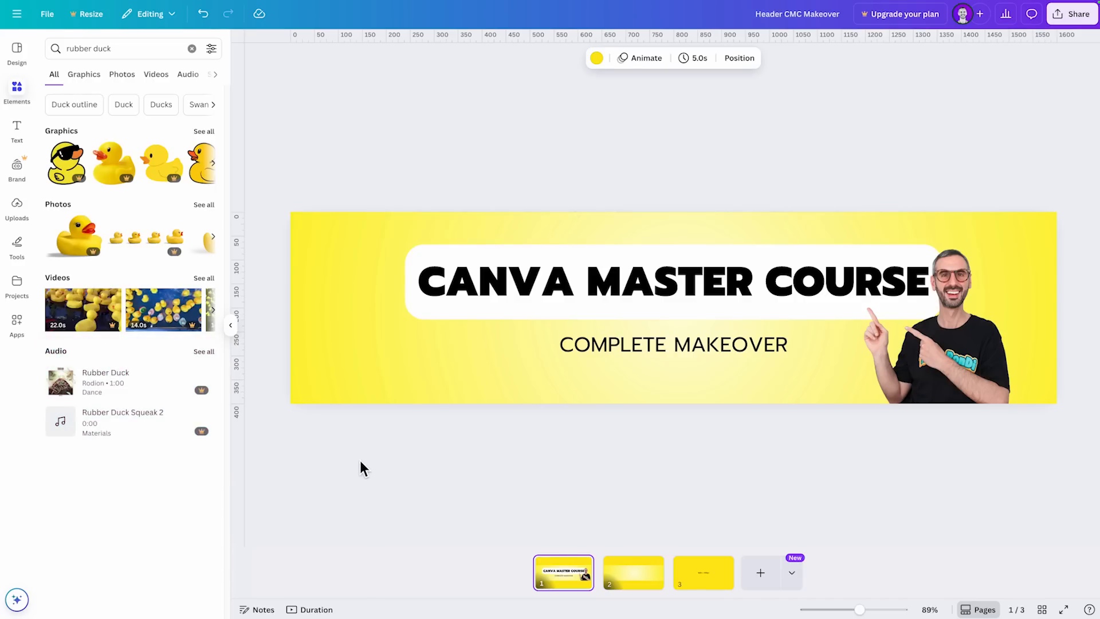
- Preview the "Rubber Duck" track and the "Rubber Duck Squeak 2" sound from the audio results
mouse_move(149, 423)
mouse_move(111, 388)
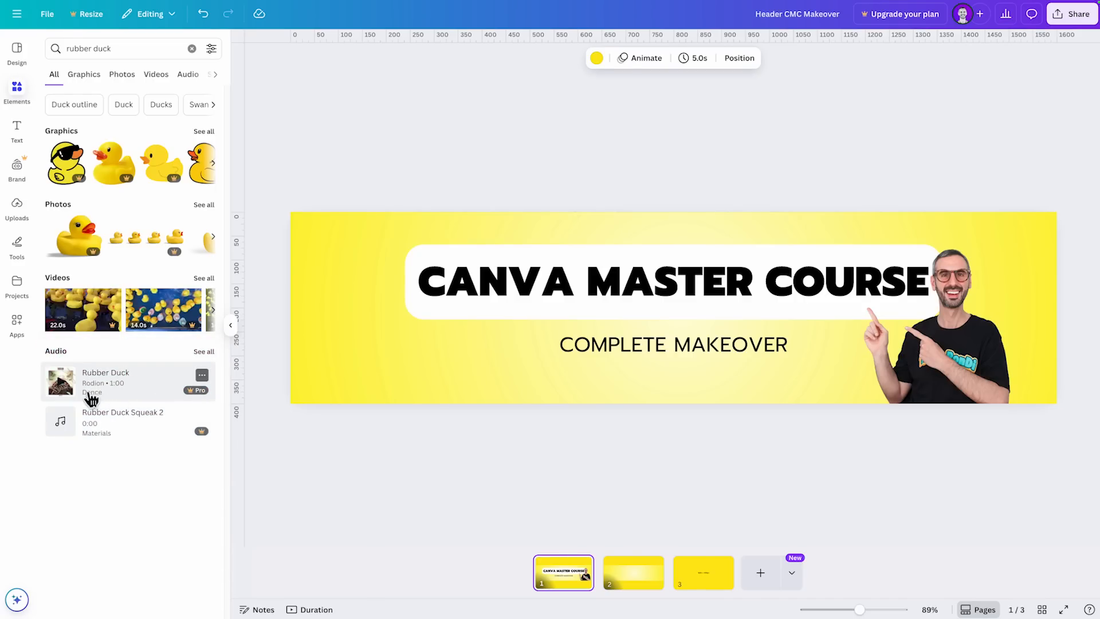
left_click(61, 381)
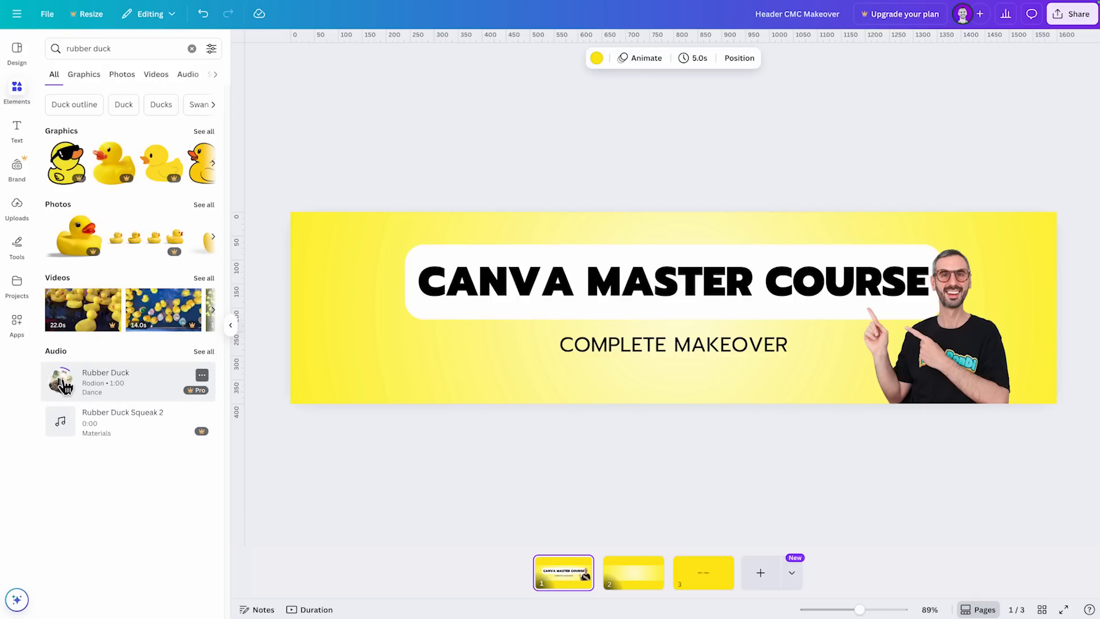
left_click(62, 382)
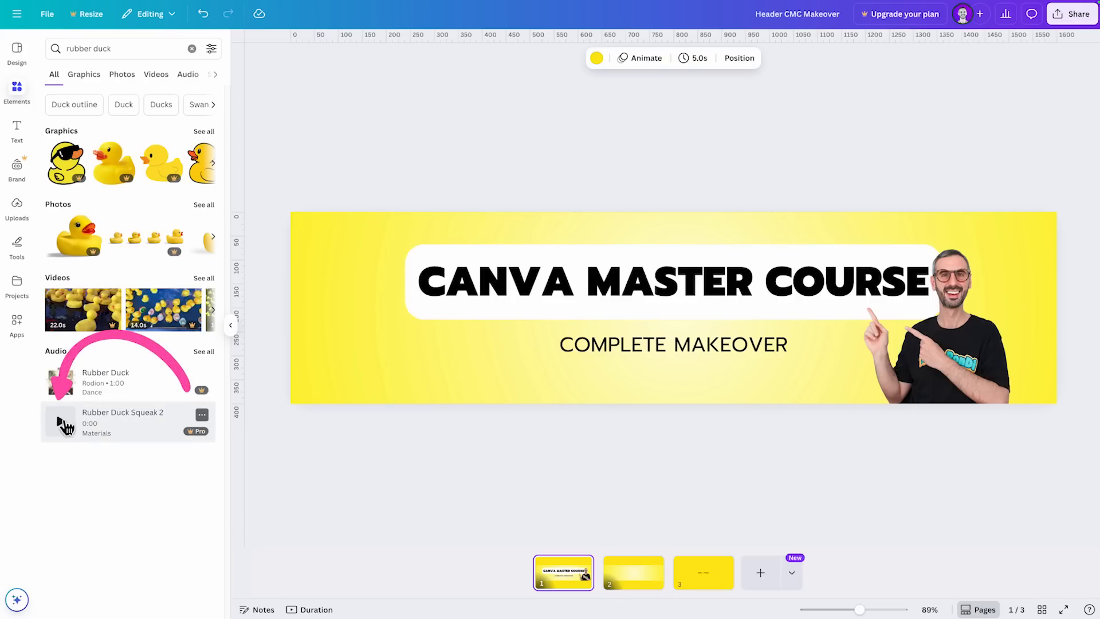
left_click(63, 424)
- Show all rubber duck audio results and look through the tracks and their Pro labels
left_click(204, 351)
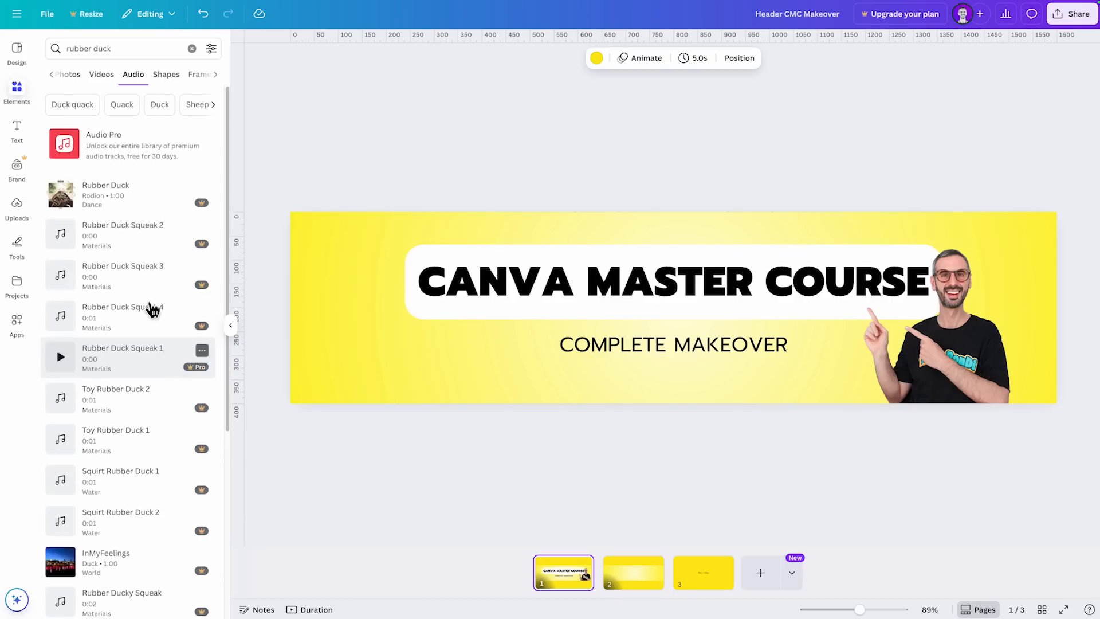
scroll(135, 264, "down", 15)
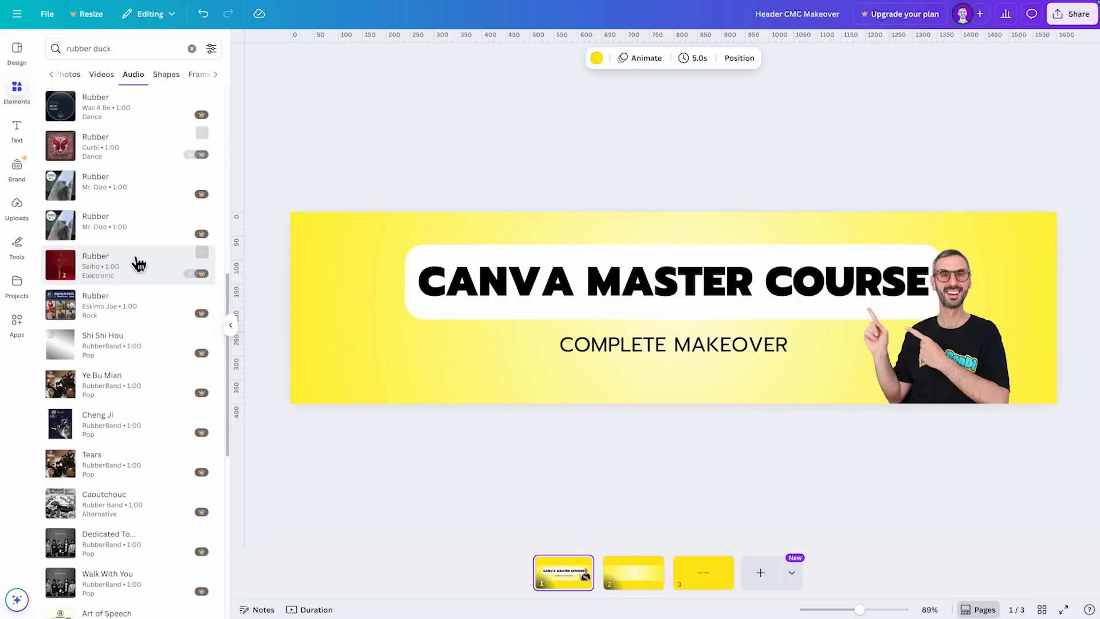
scroll(141, 266, "down", 3)
scroll(111, 473, "up", 18)
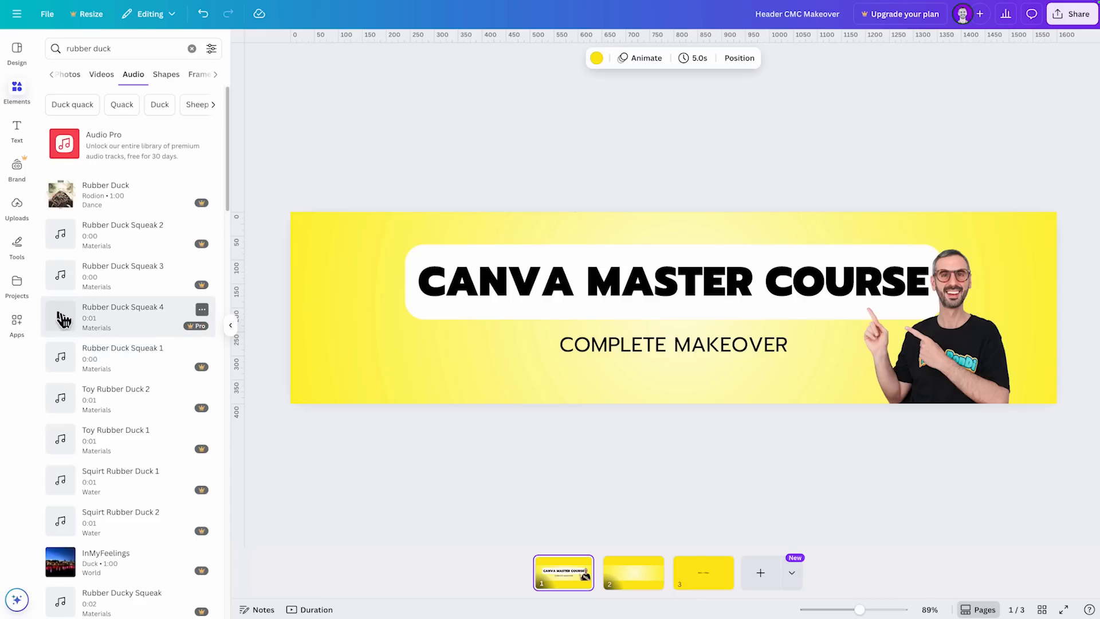
scroll(86, 338, "down", 1)
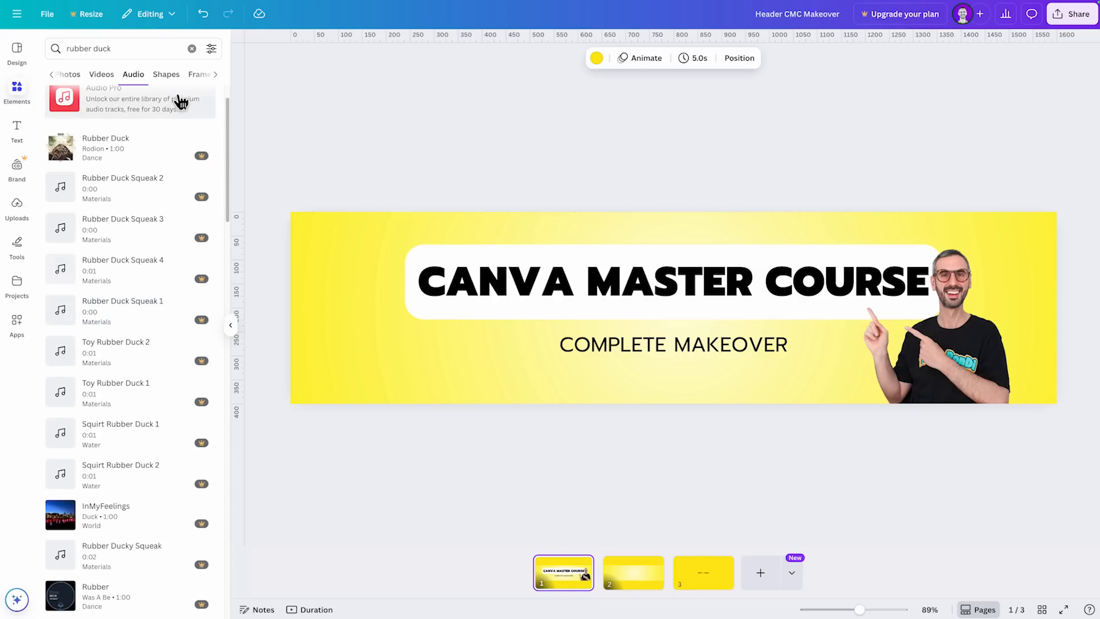
scroll(202, 533, "down", 2)
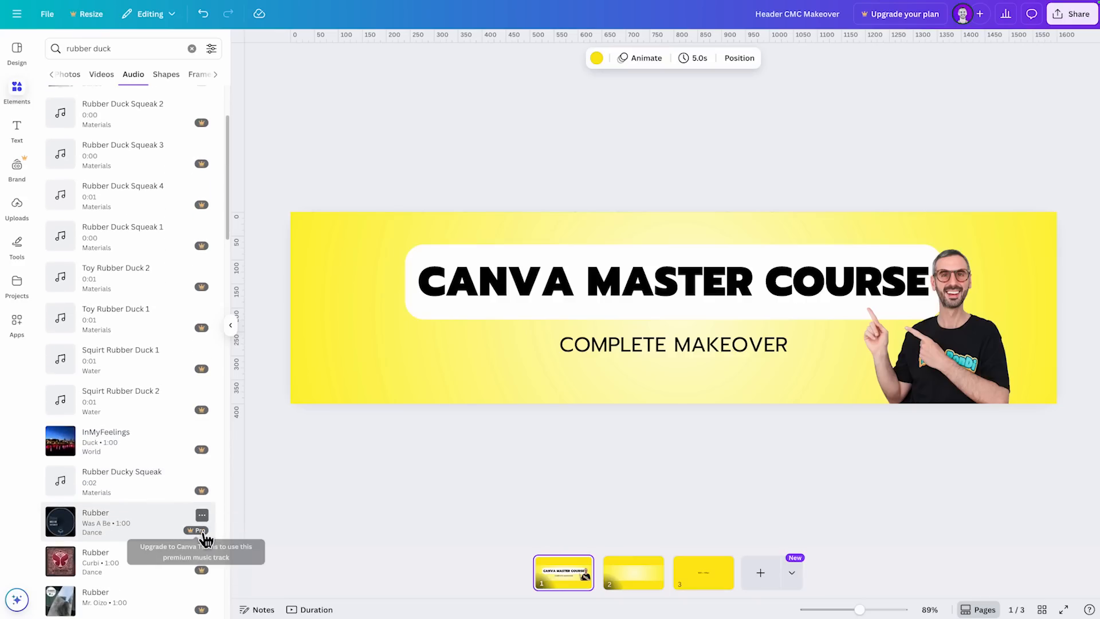
scroll(197, 565, "up", 3)
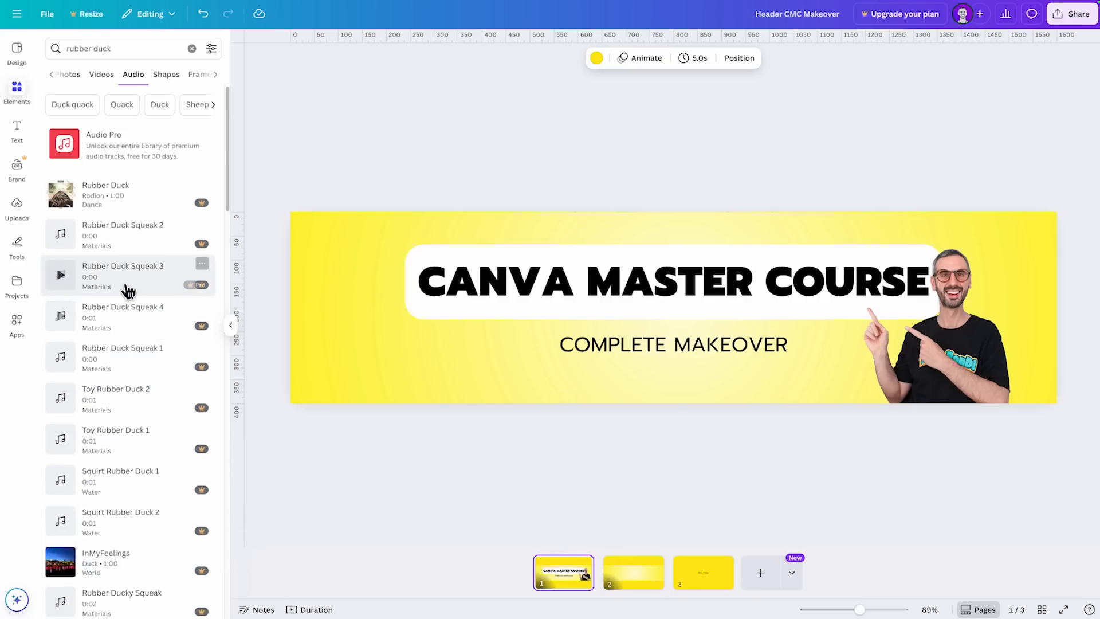
- Compare the rubber duck results across the All, Graphics, Photos, Videos and Shapes categories
left_click(53, 75)
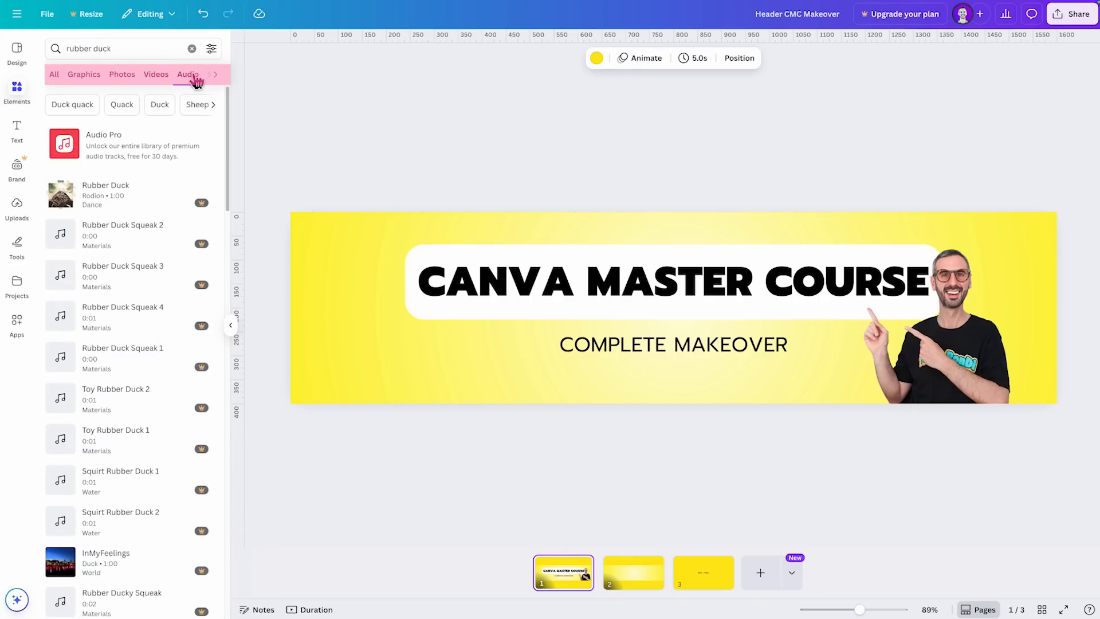
left_click(56, 76)
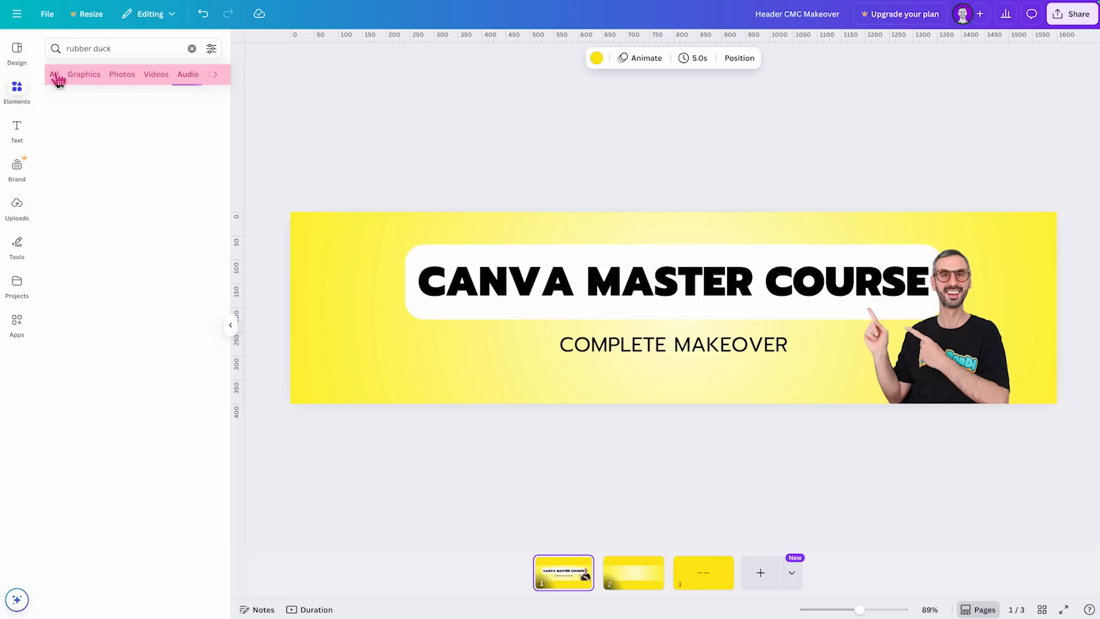
left_click(84, 80)
left_click(120, 80)
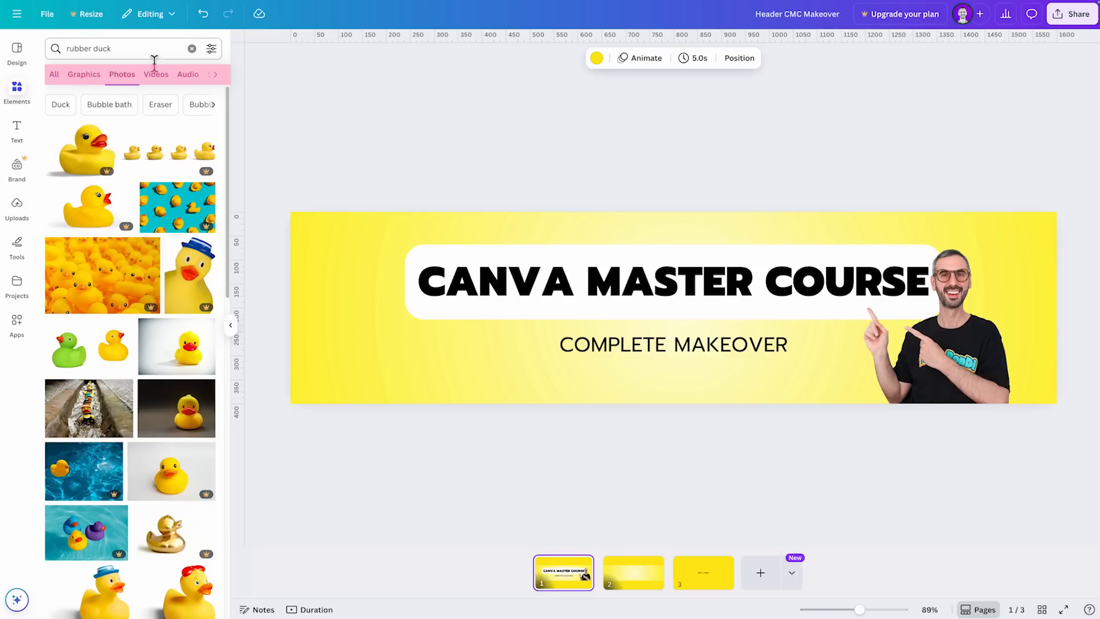
left_click(82, 77)
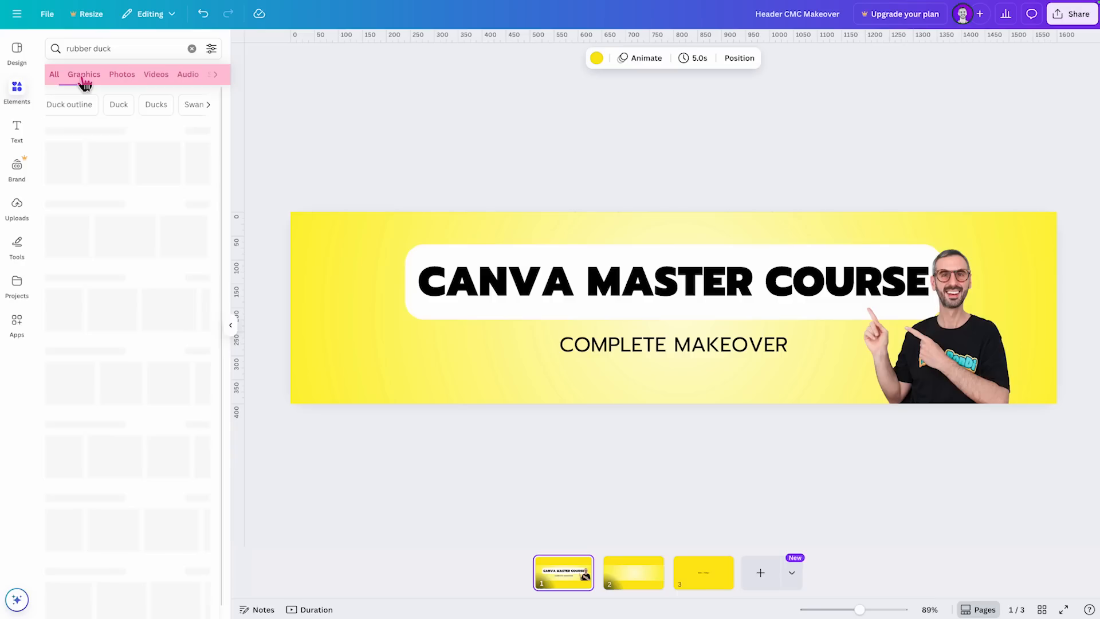
left_click(121, 77)
left_click(154, 80)
left_click(199, 80)
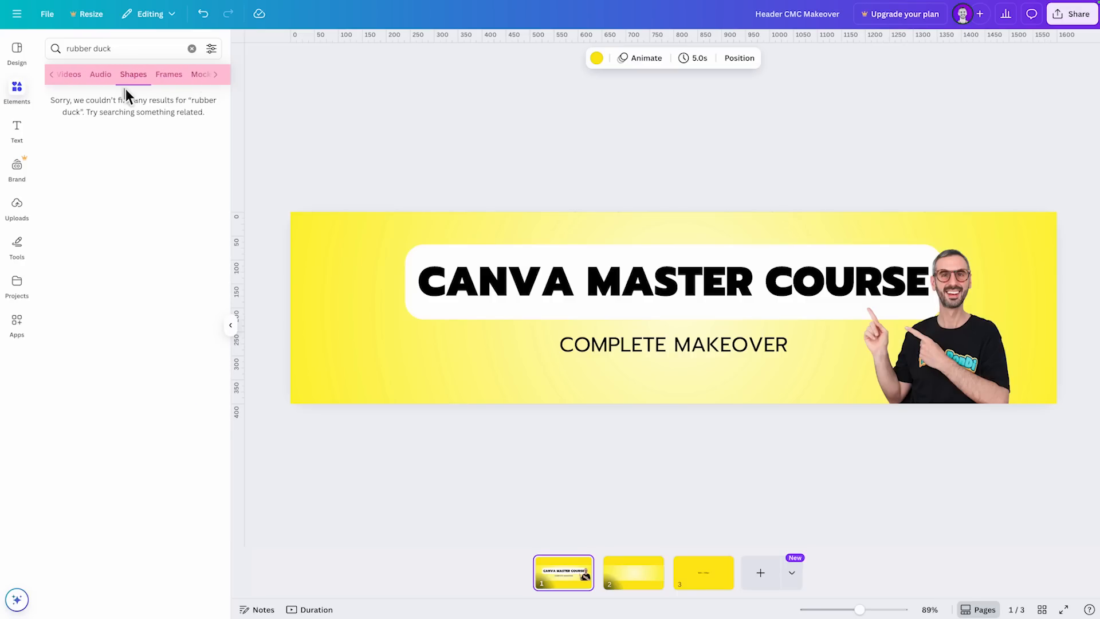
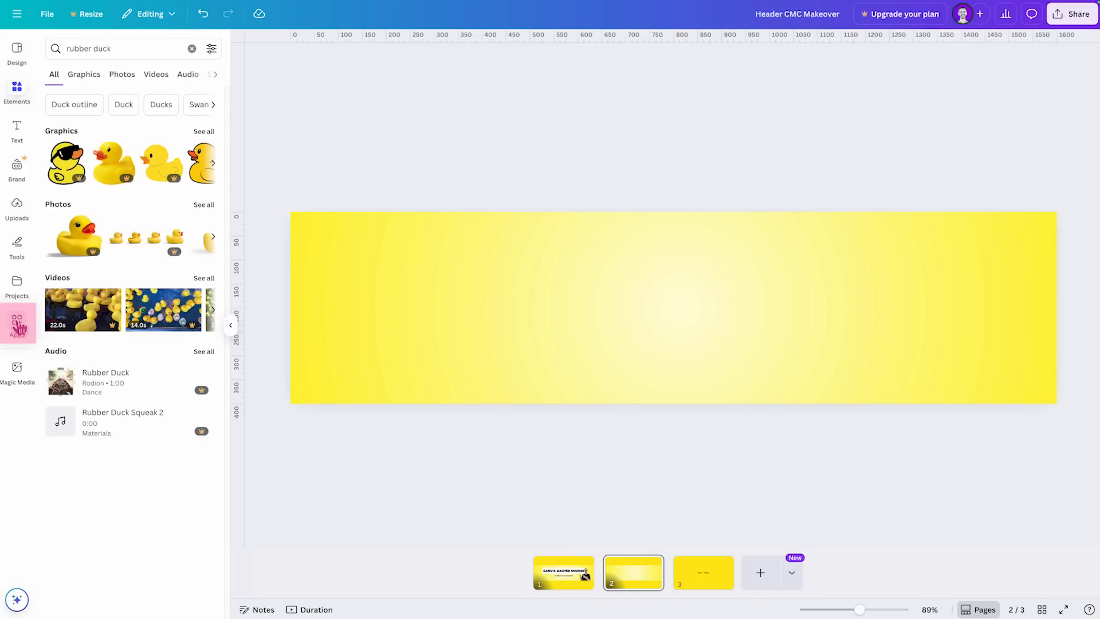
- Add the Photos app from the More from Canva collection to the sidebar
left_click(17, 324)
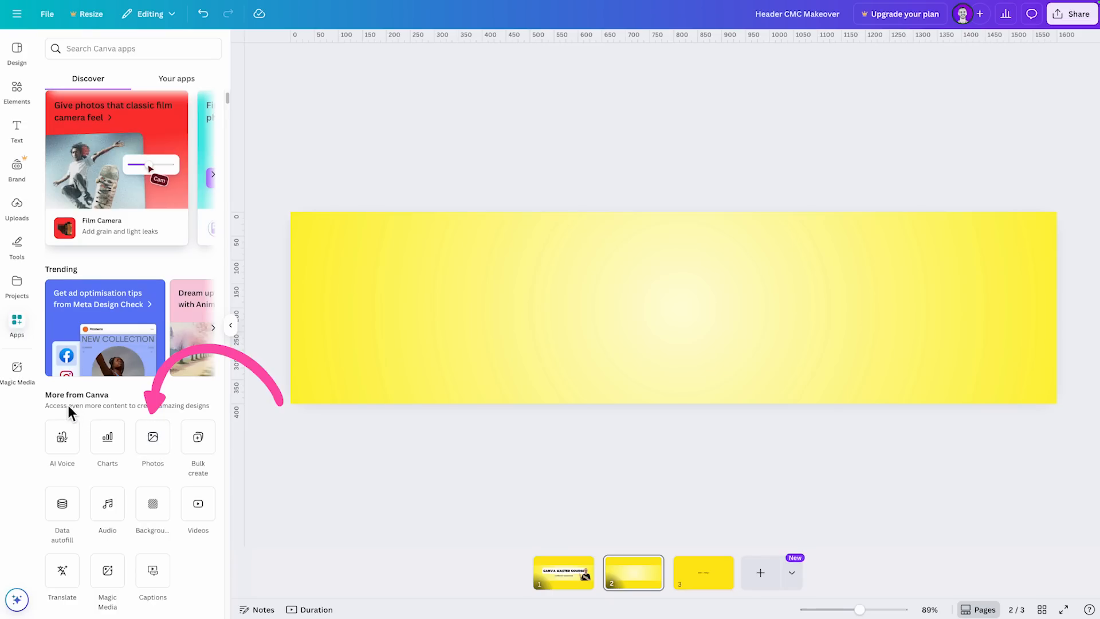
left_click(153, 439)
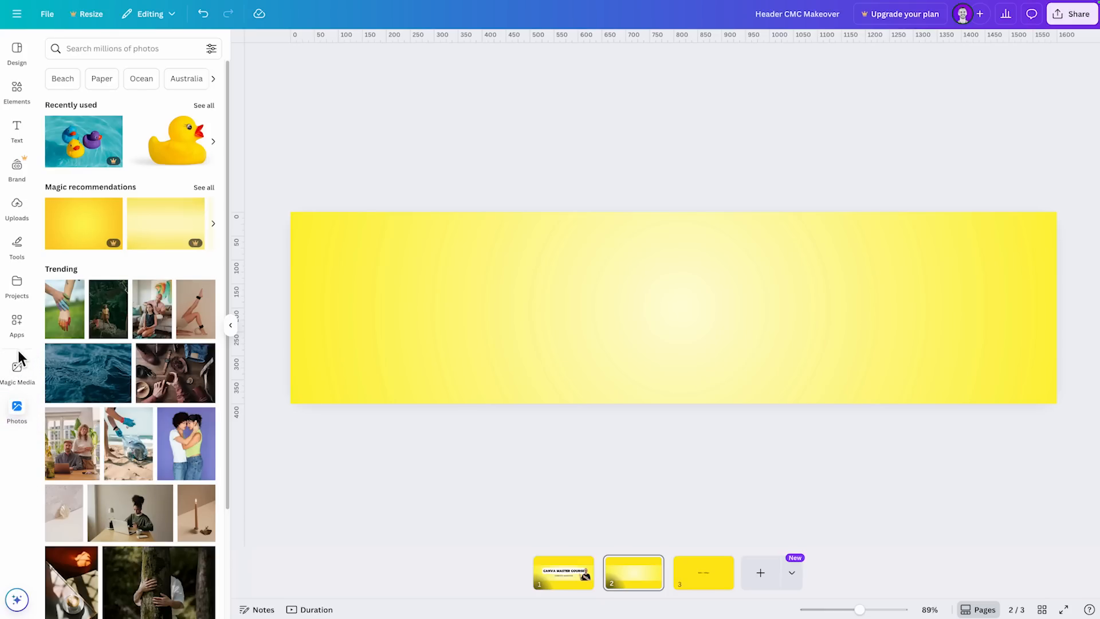
- Open Magic Media, then remove both the Magic Media and Photos apps from the sidebar
left_click(12, 373)
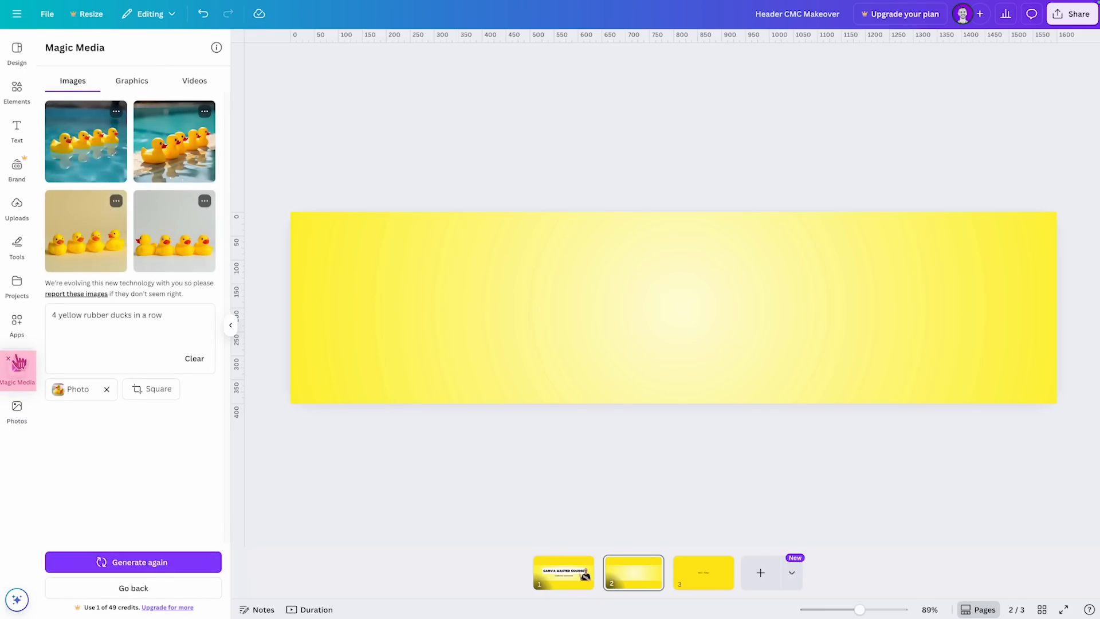
left_click(8, 359)
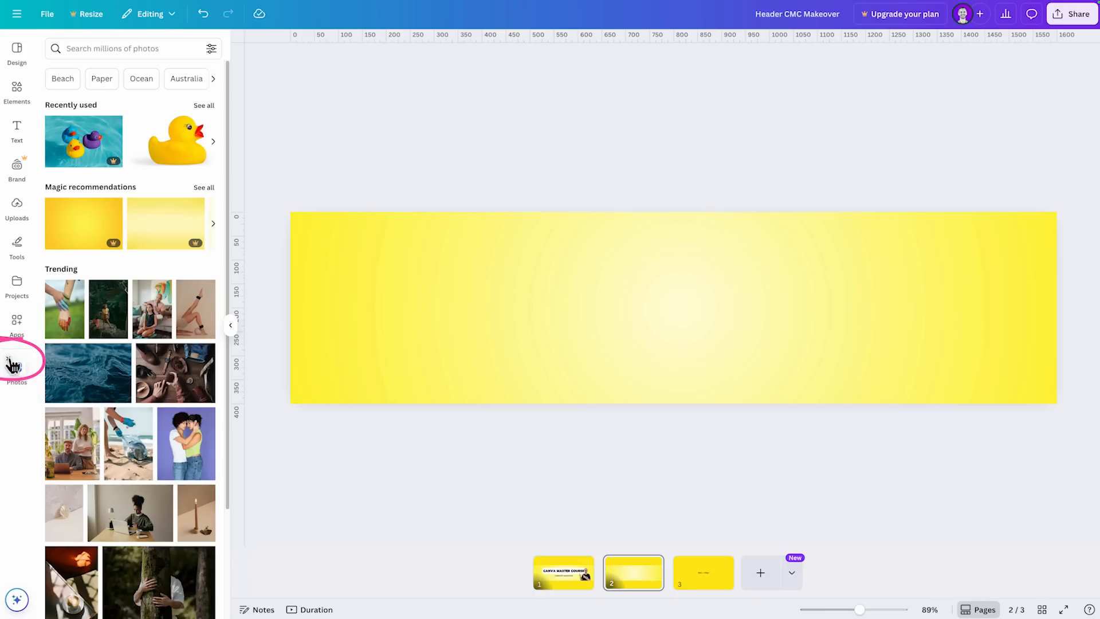
left_click(8, 359)
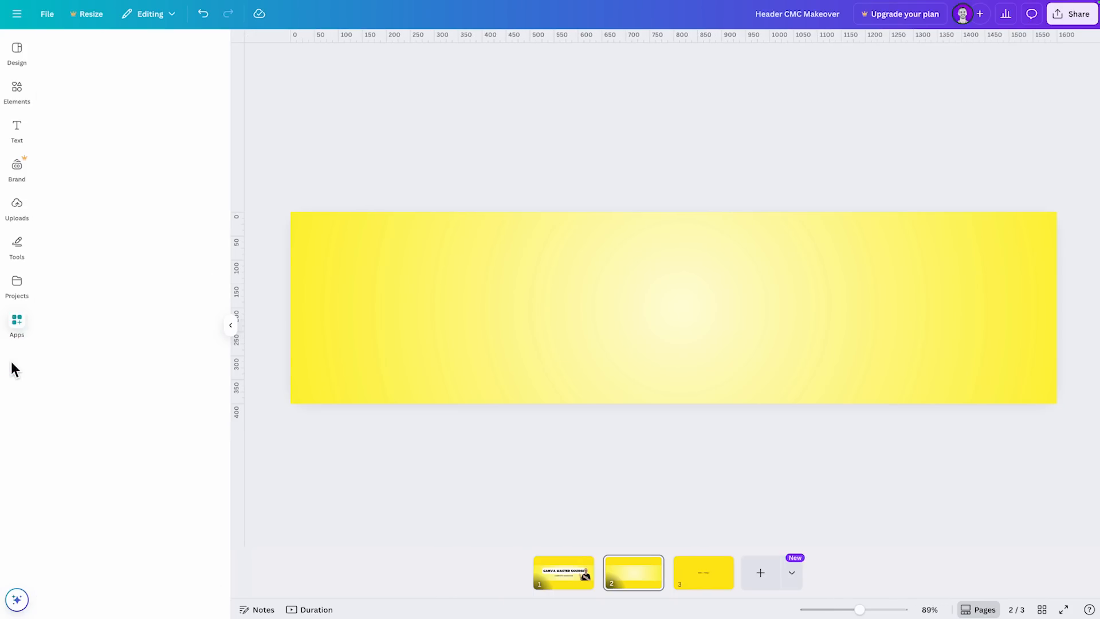
- Add the Photos and Charts apps from the More from Canva collection to the sidebar
left_click(152, 444)
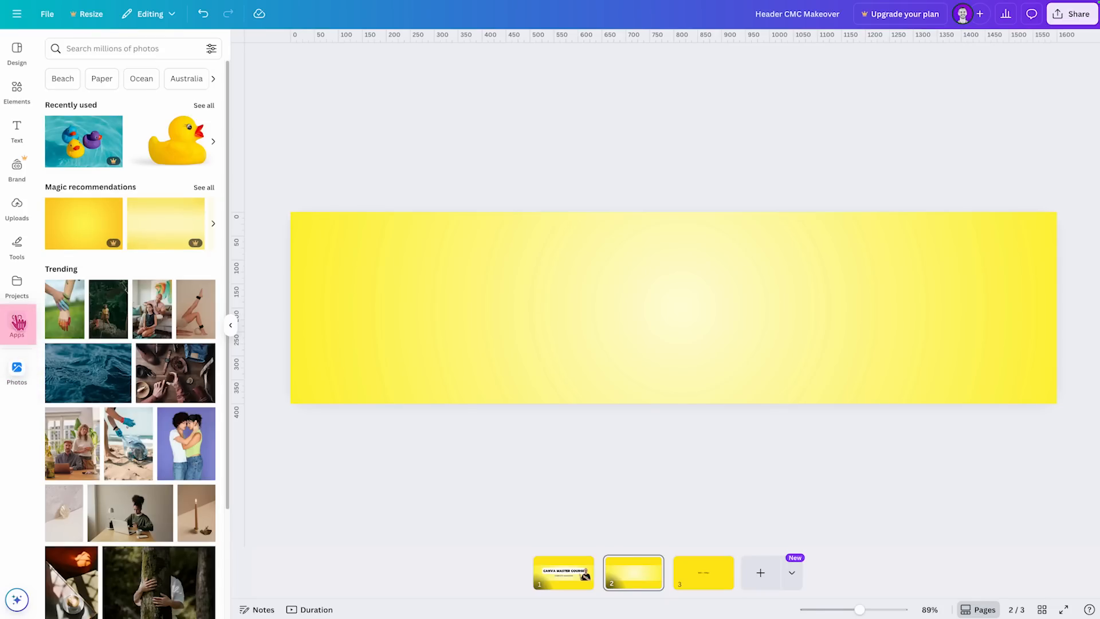
left_click(17, 325)
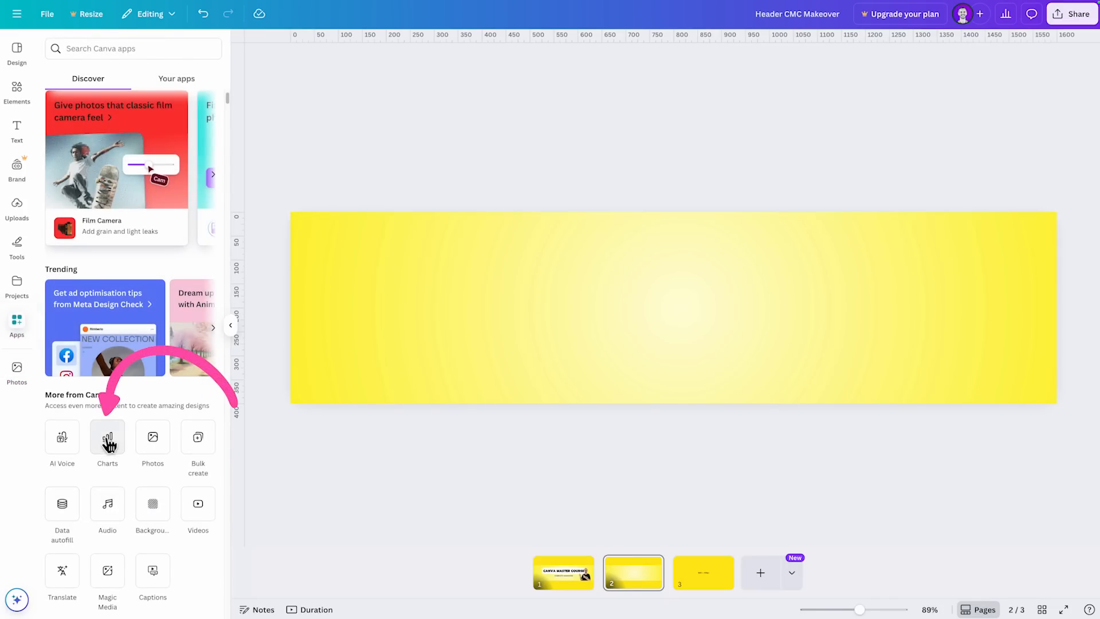
left_click(108, 441)
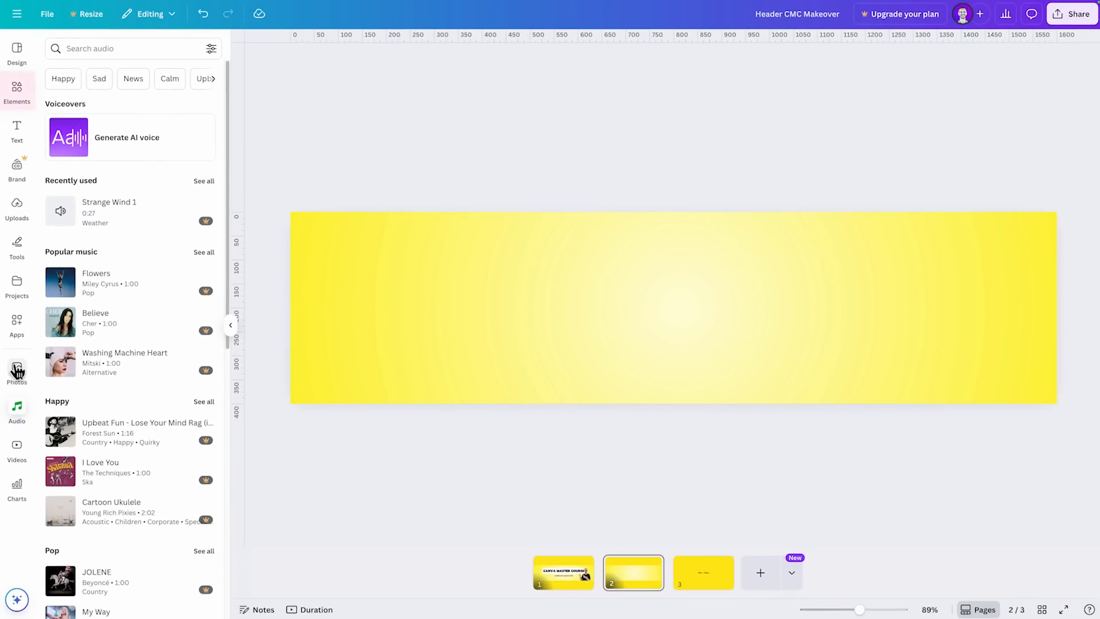
- Revisit the Elements search, then search the Photos app for "rubber duck" and browse the photos
left_click(20, 86)
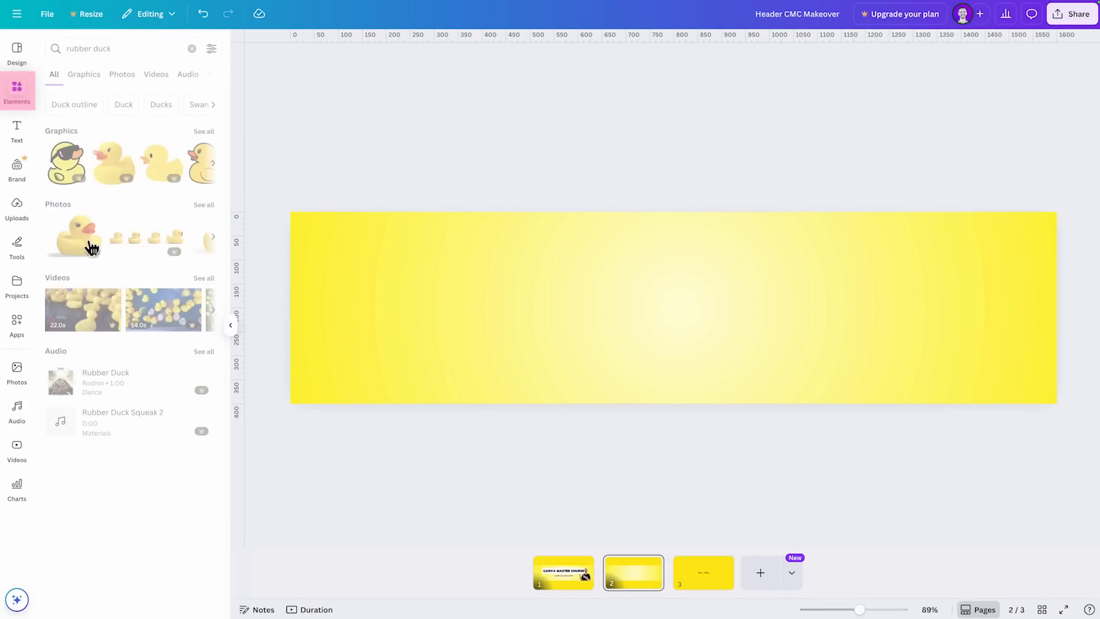
left_click(123, 50)
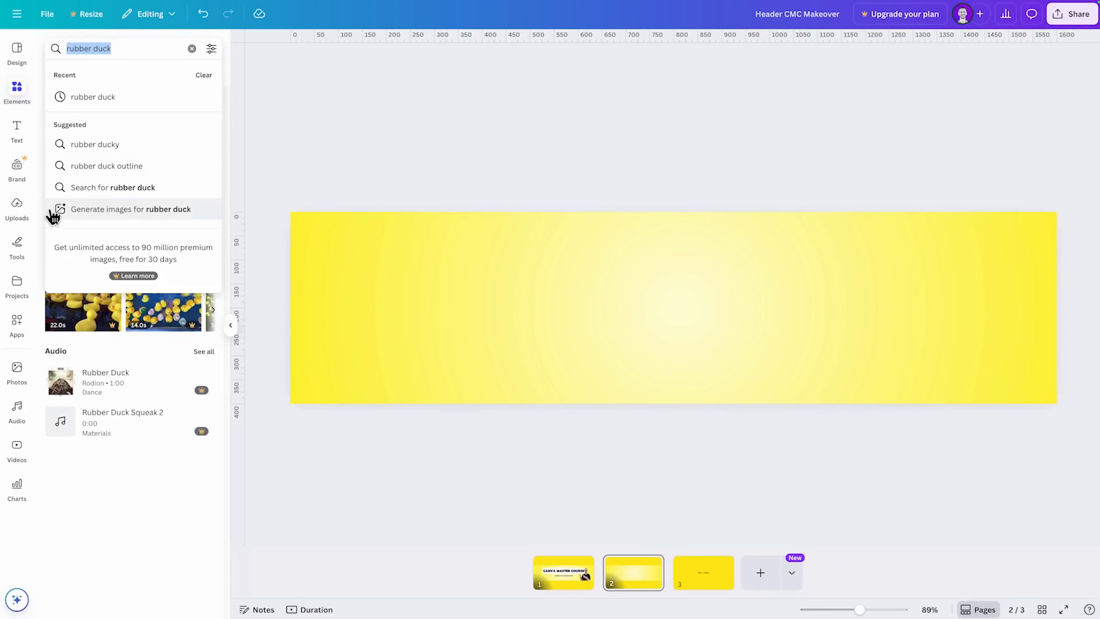
left_click(16, 372)
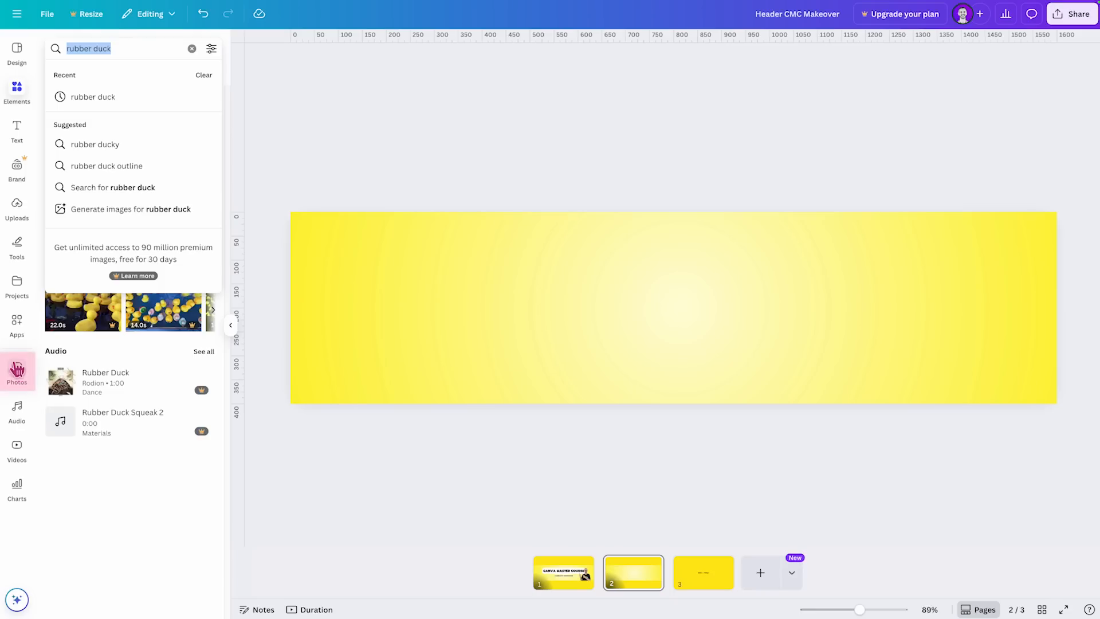
left_click(171, 51)
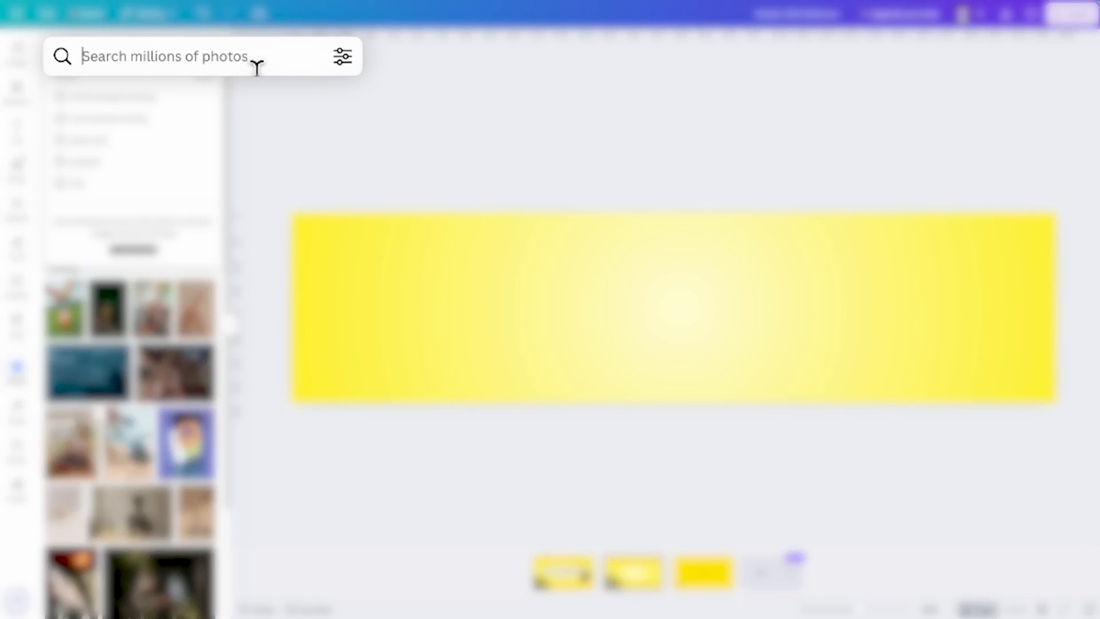
type("rubber duck")
key("Return")
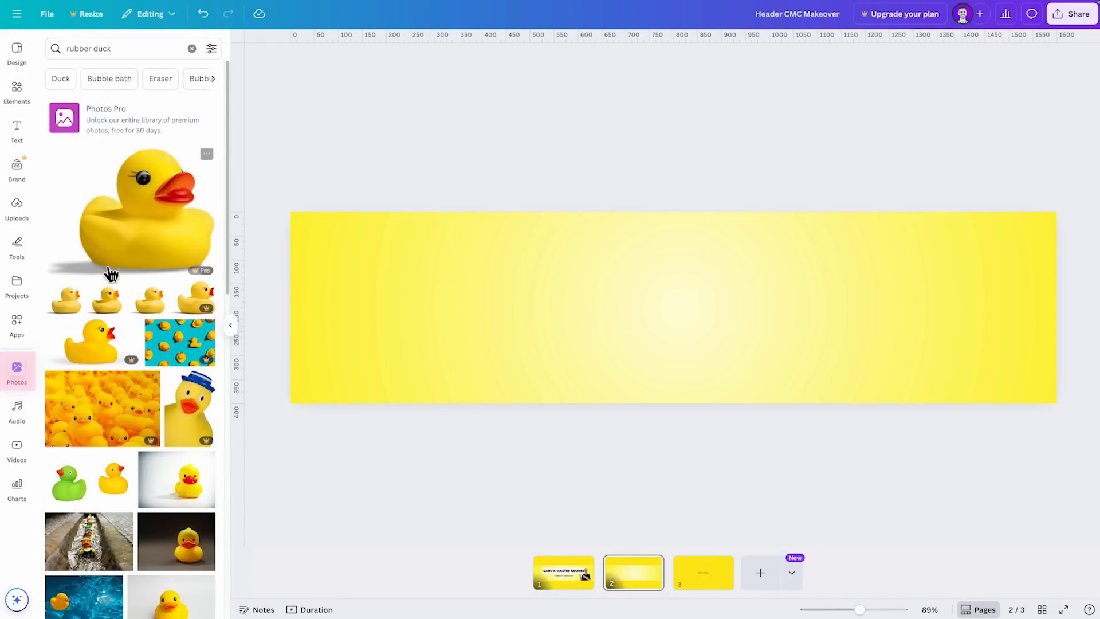
scroll(136, 321, "down", 8)
scroll(141, 327, "down", 6)
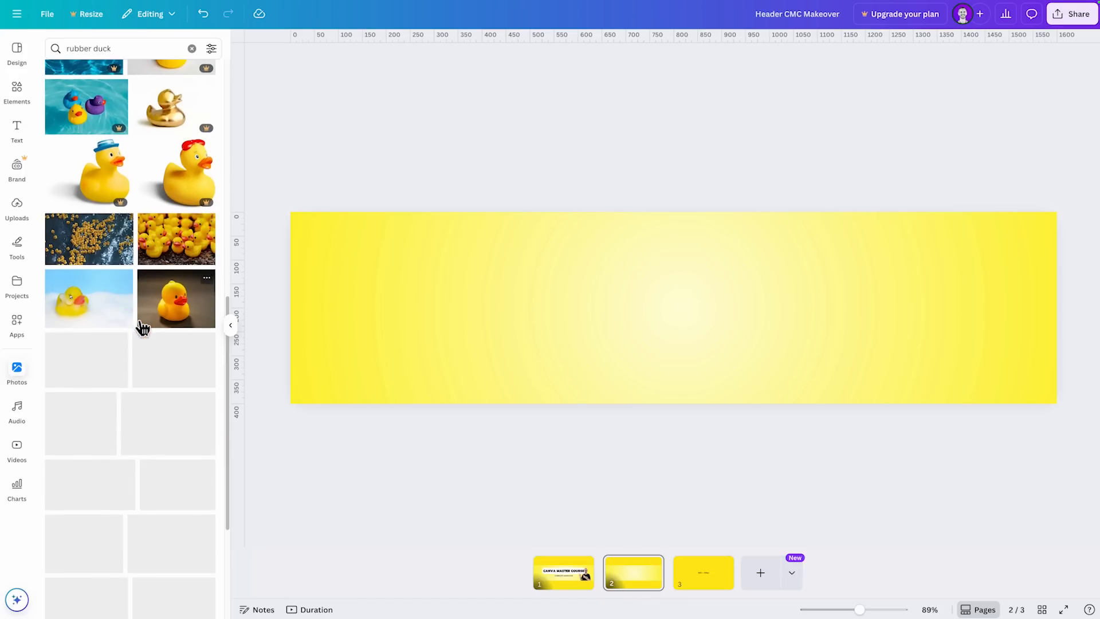
- Search the Videos app for "rubber duck" and look through the clips
left_click(17, 450)
left_click(170, 51)
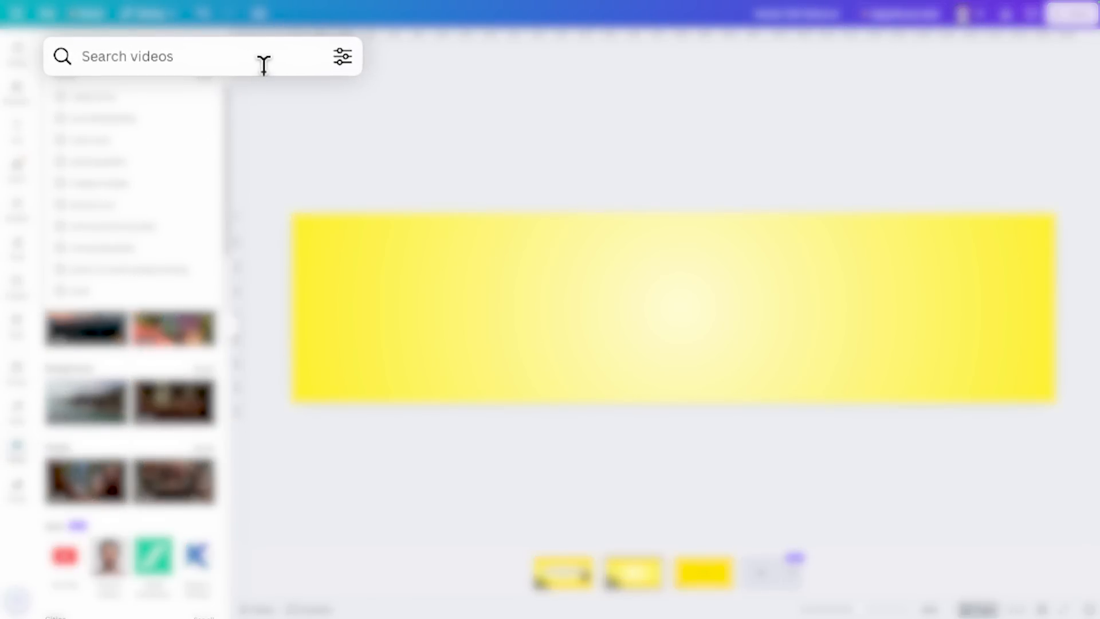
type("rubber duck")
key("Return")
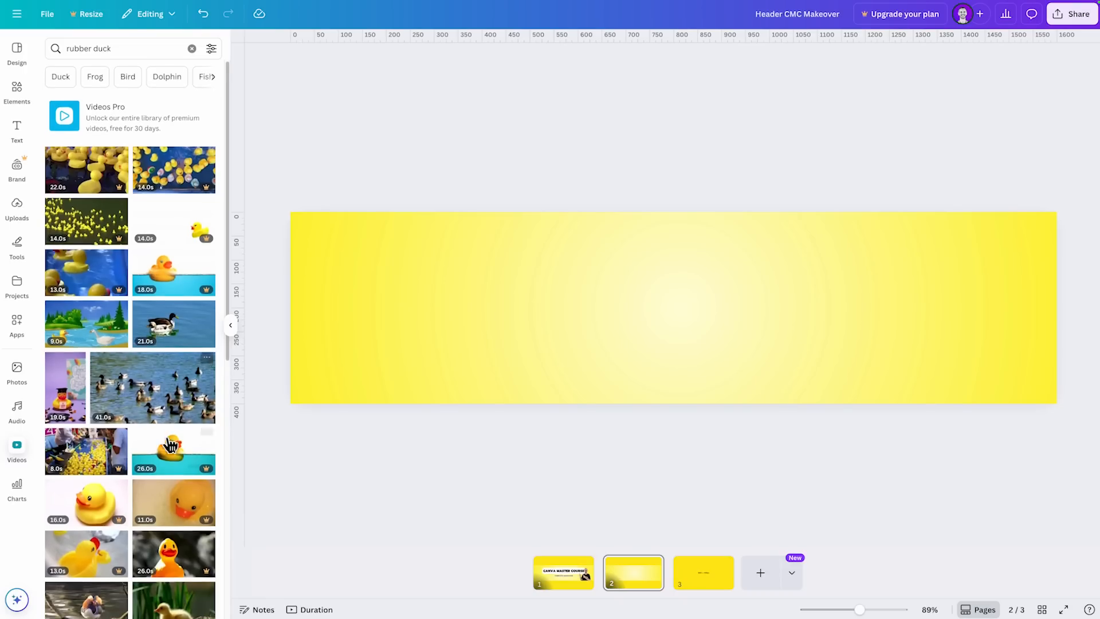
scroll(171, 439, "down", 8)
scroll(163, 448, "up", 8)
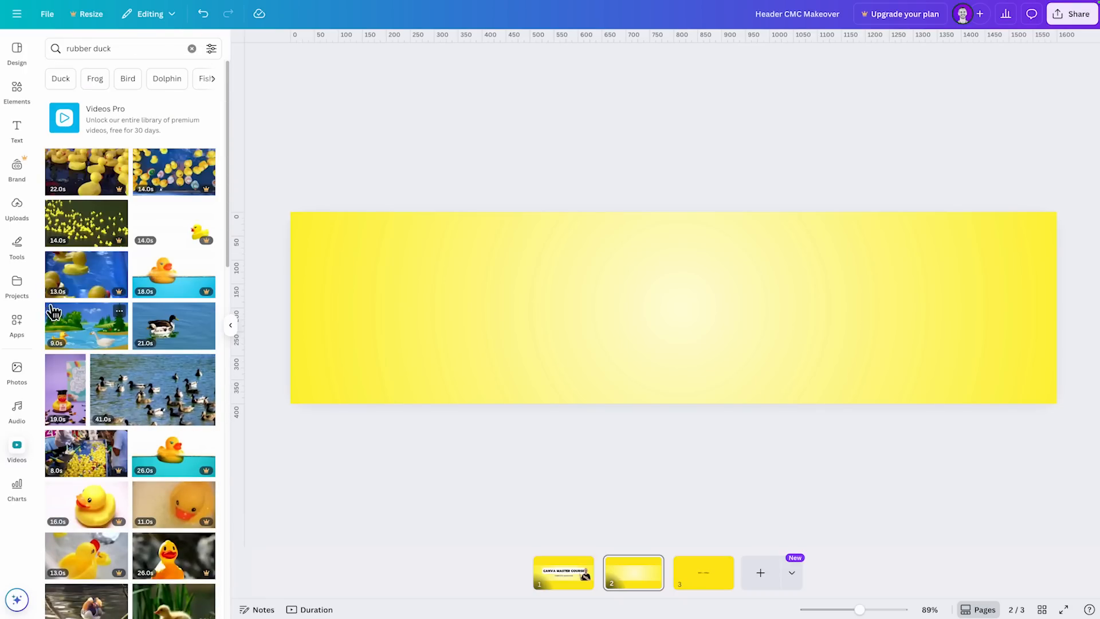
- Return to Elements and step through the rubber duck results by category, from Graphics and Photos to Videos, Audio and Shapes
left_click(18, 92)
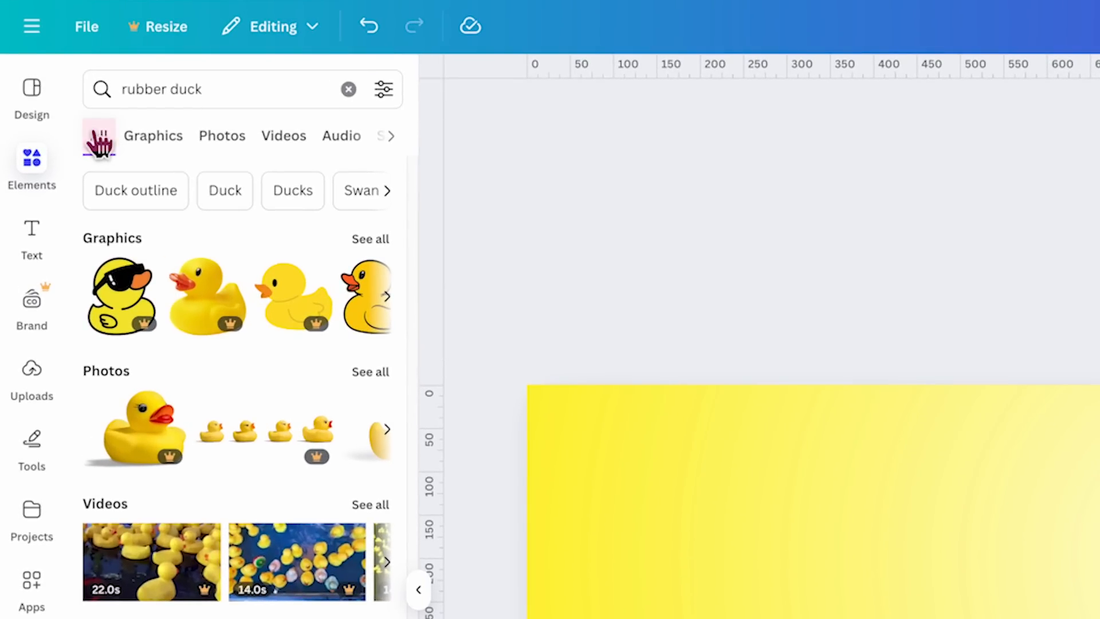
left_click(138, 137)
left_click(244, 146)
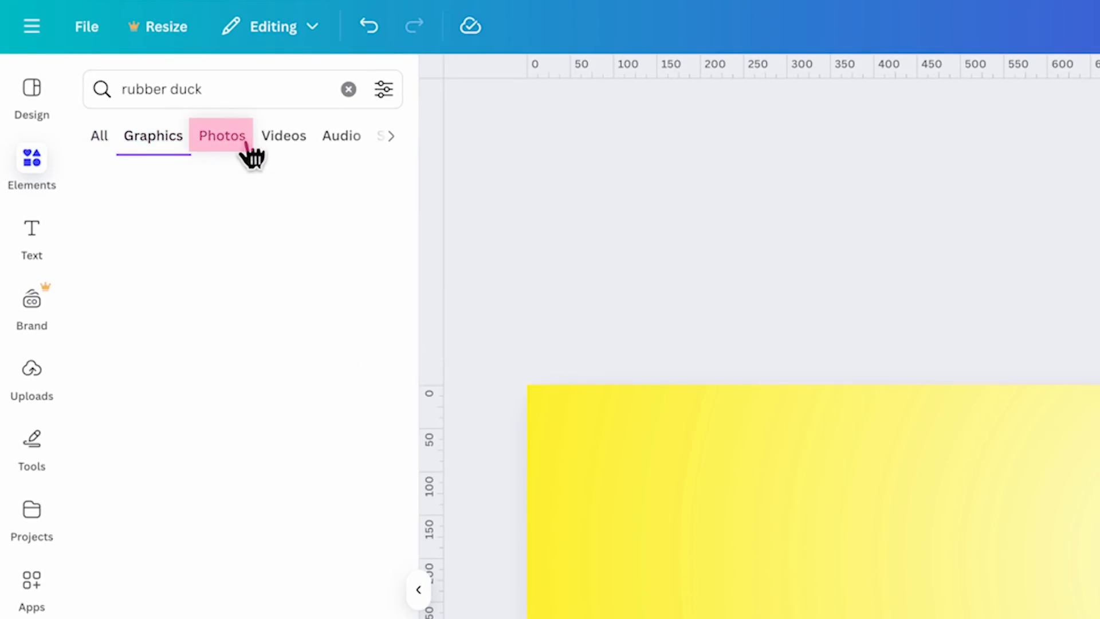
left_click(301, 145)
left_click(170, 78)
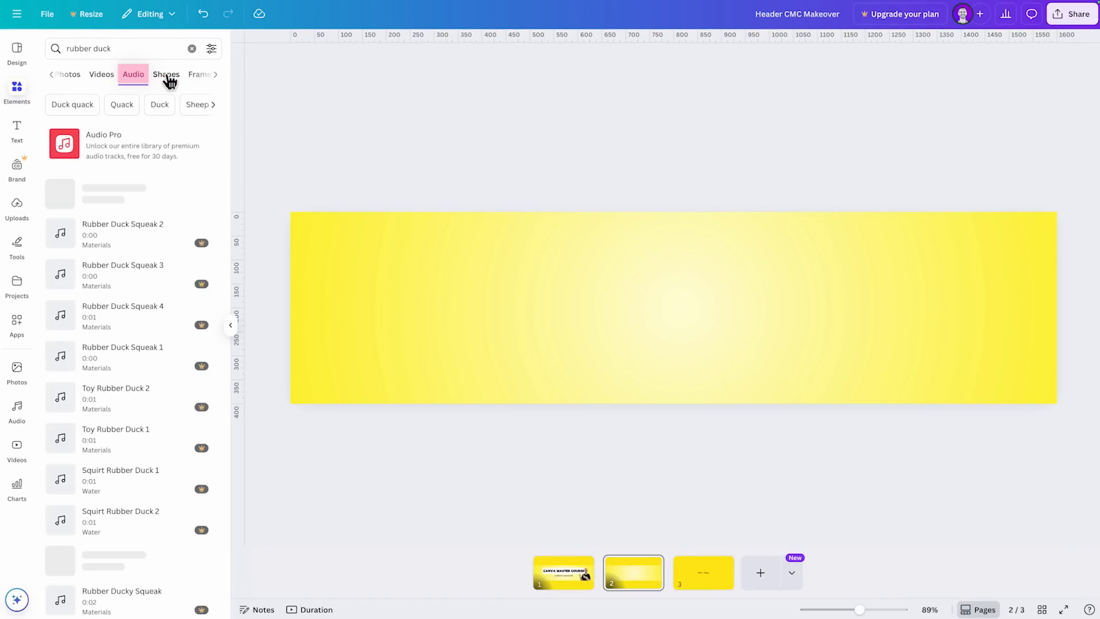
left_click(53, 75)
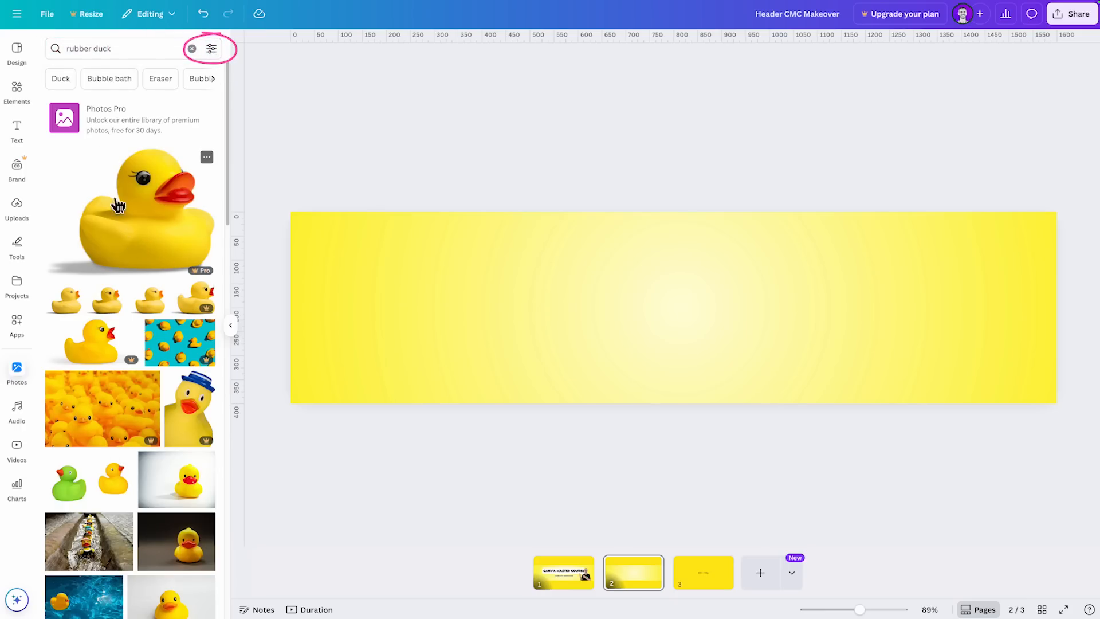
- Compare the Graphics, Photos and Videos results for rubber duck in Elements, returning to results of all types
left_click(17, 89)
left_click(86, 77)
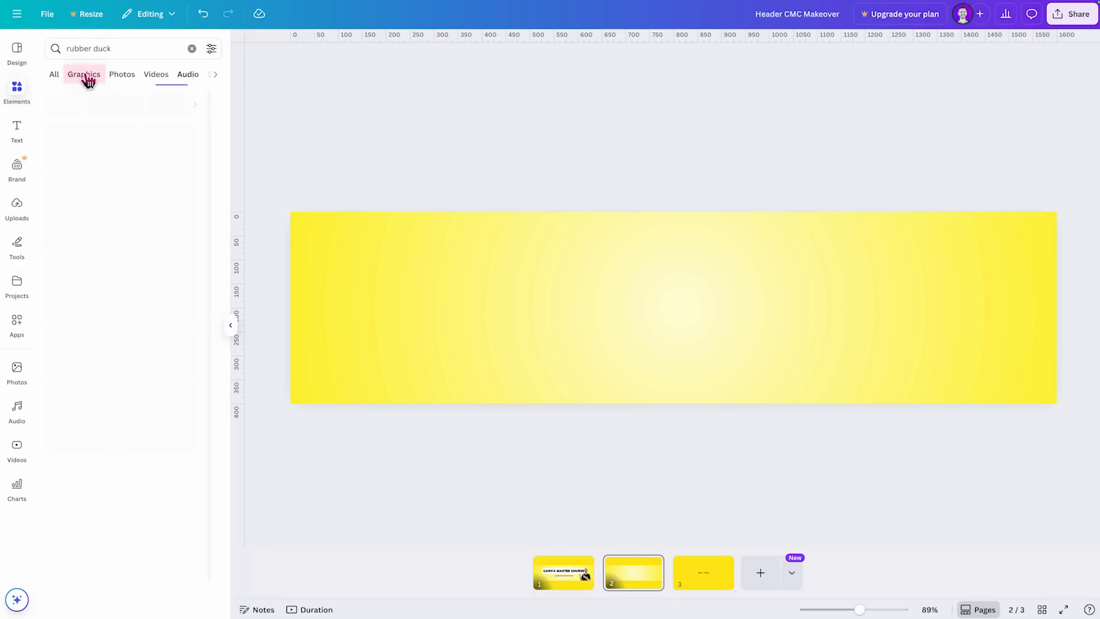
left_click(120, 78)
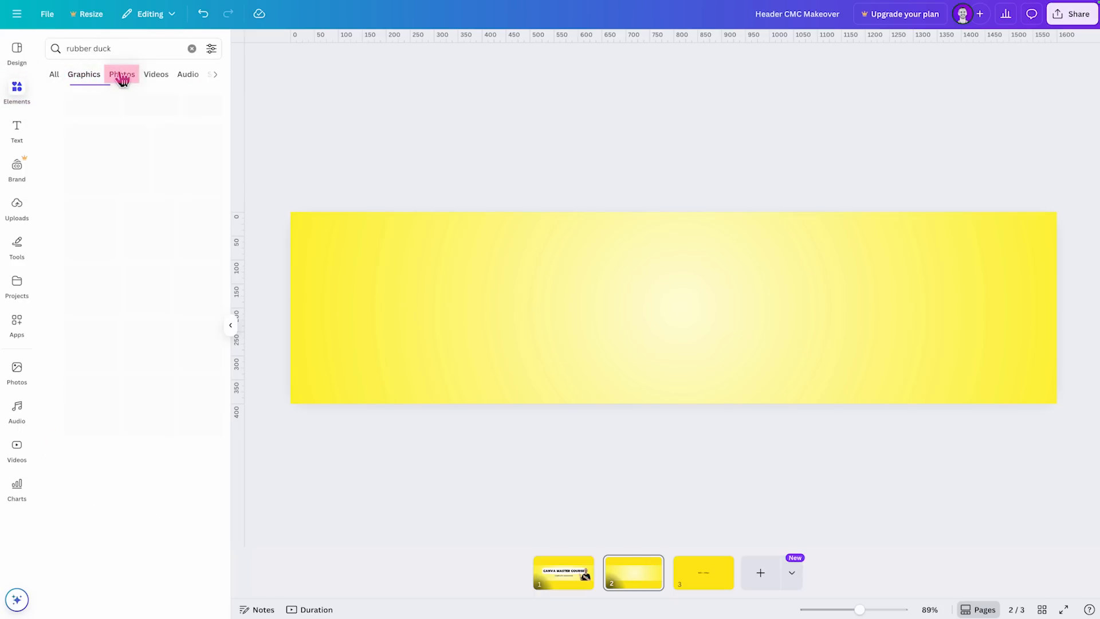
left_click(160, 79)
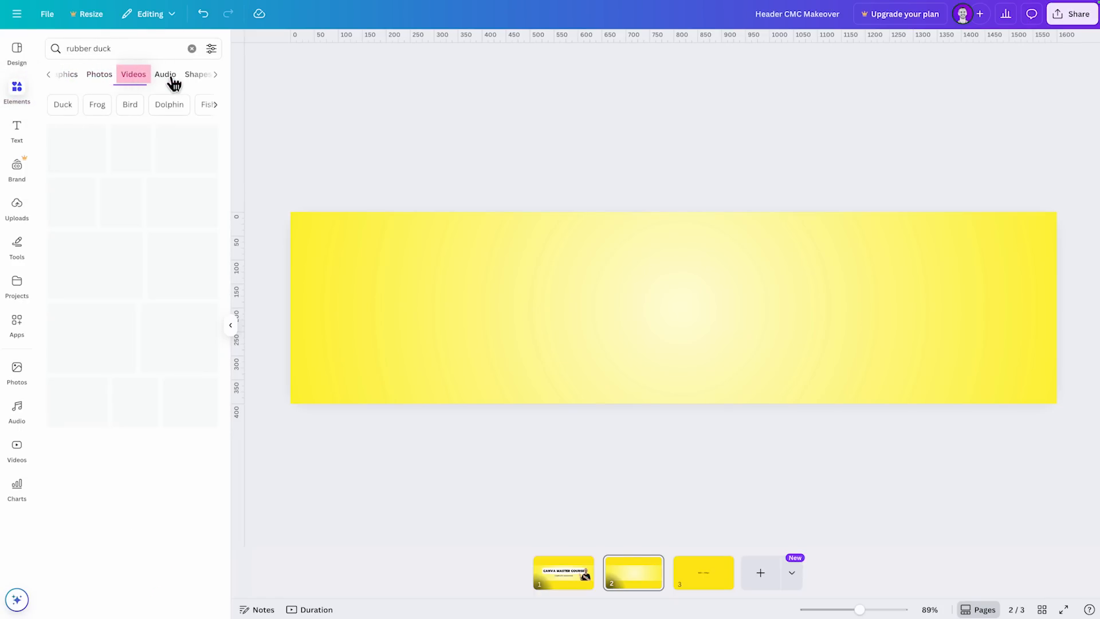
left_click(55, 76)
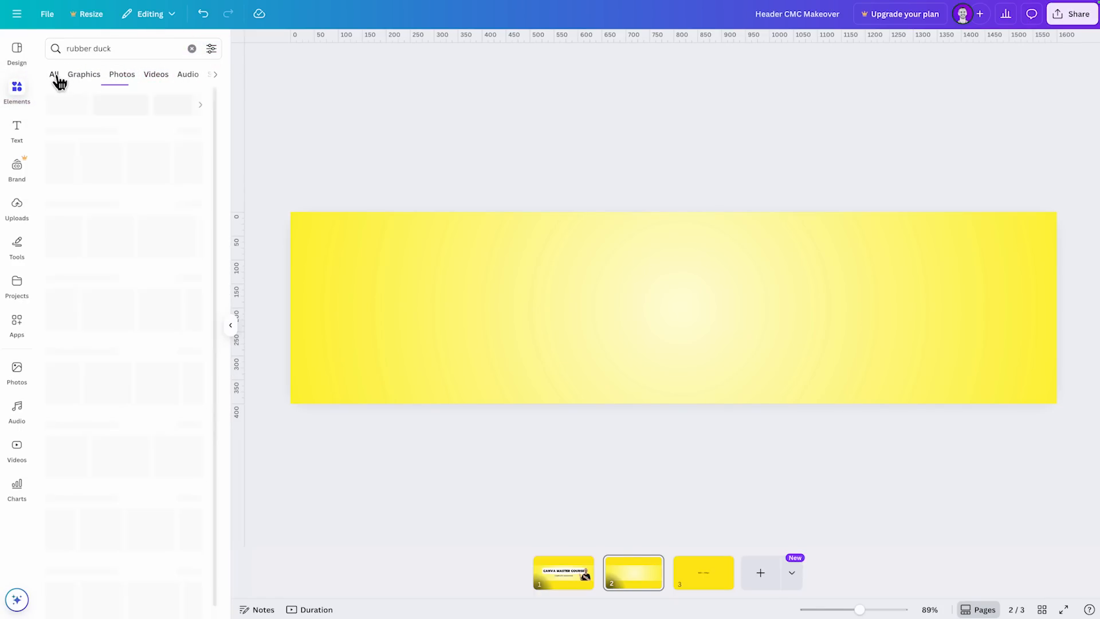
- Limit the rubber duck results to photos, filter them by the colour pink and run the search again
left_click(117, 80)
left_click(212, 49)
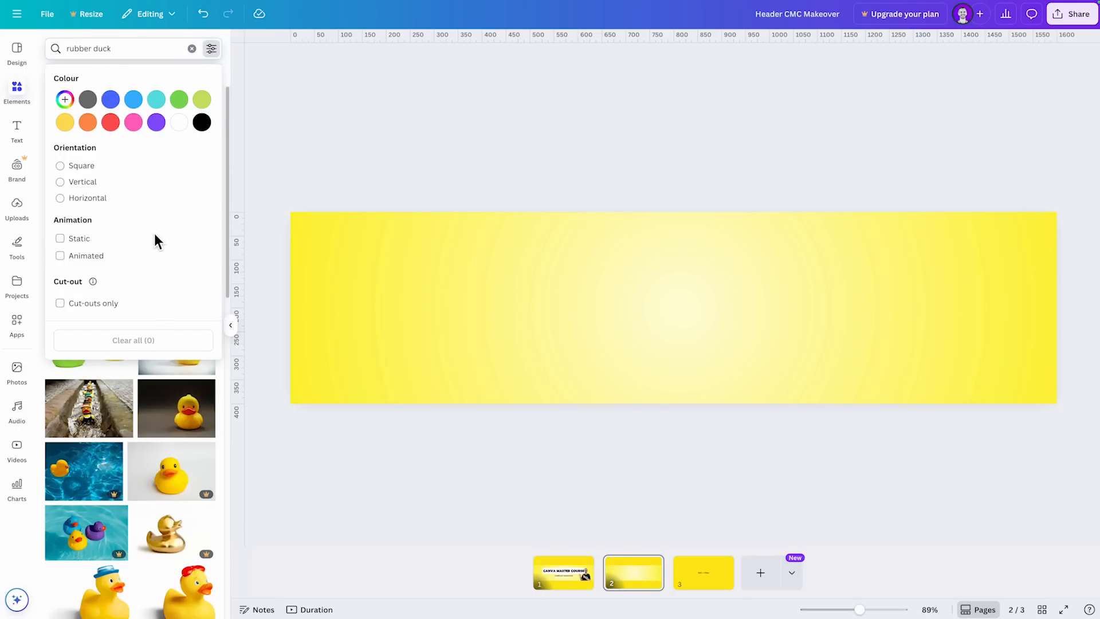
left_click(83, 167)
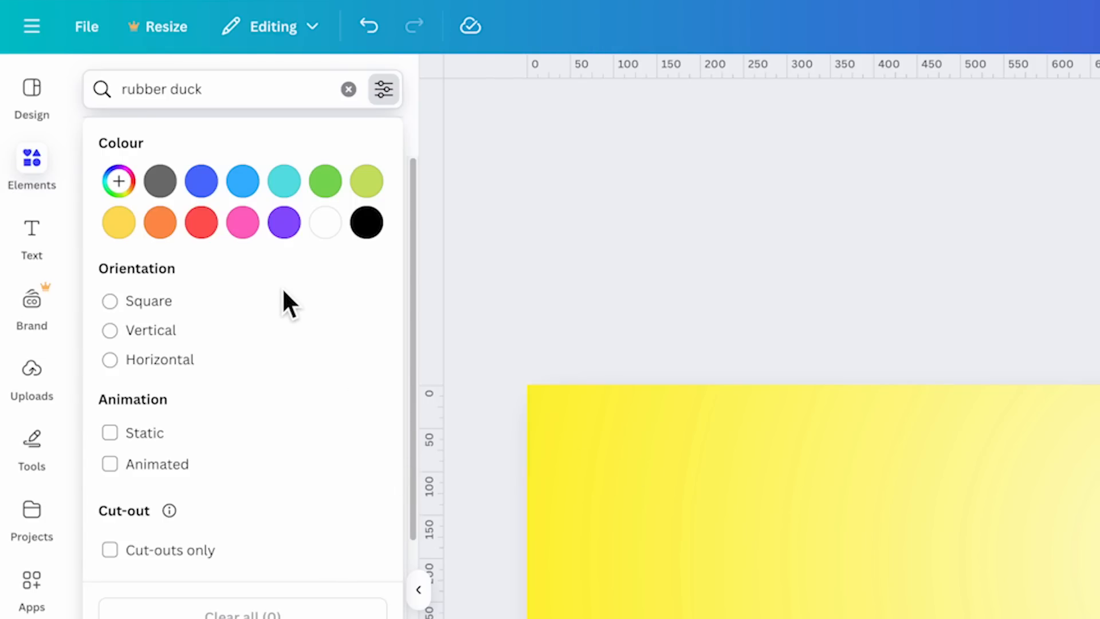
left_click(242, 224)
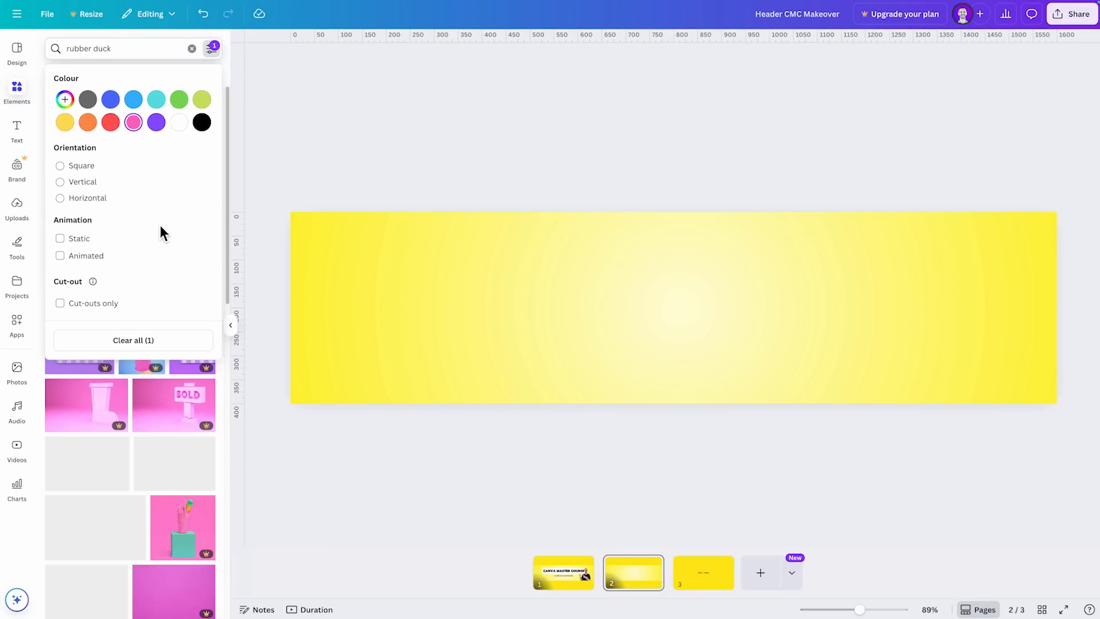
left_click(149, 54)
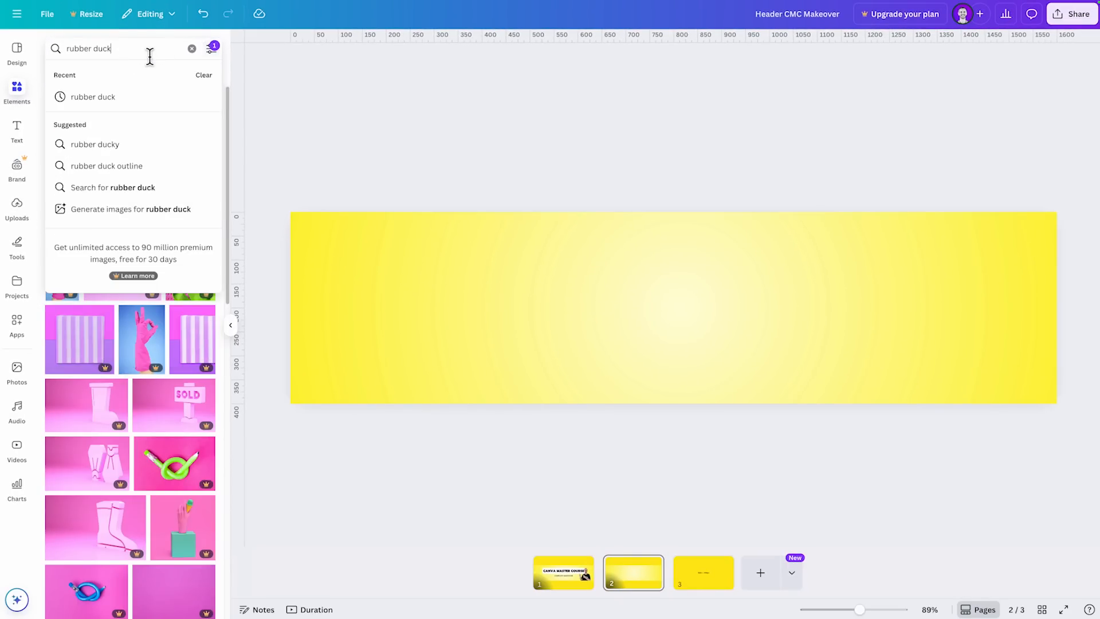
key("Return")
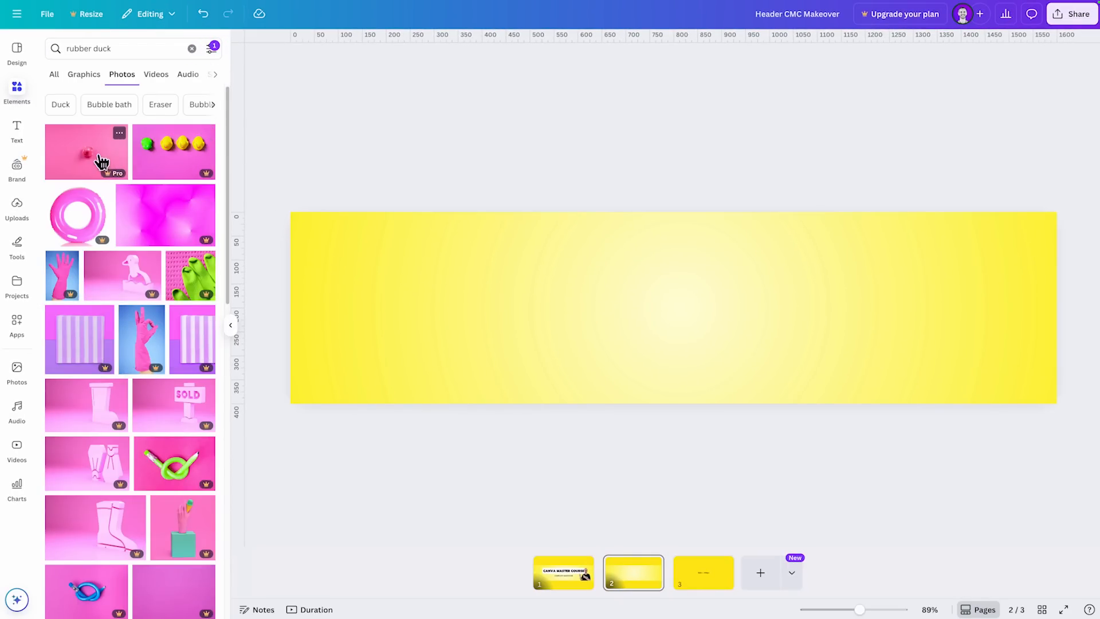
- Look through the pink-filtered rubber duck photos and bring up the search suggestions
scroll(92, 172, "down", 10)
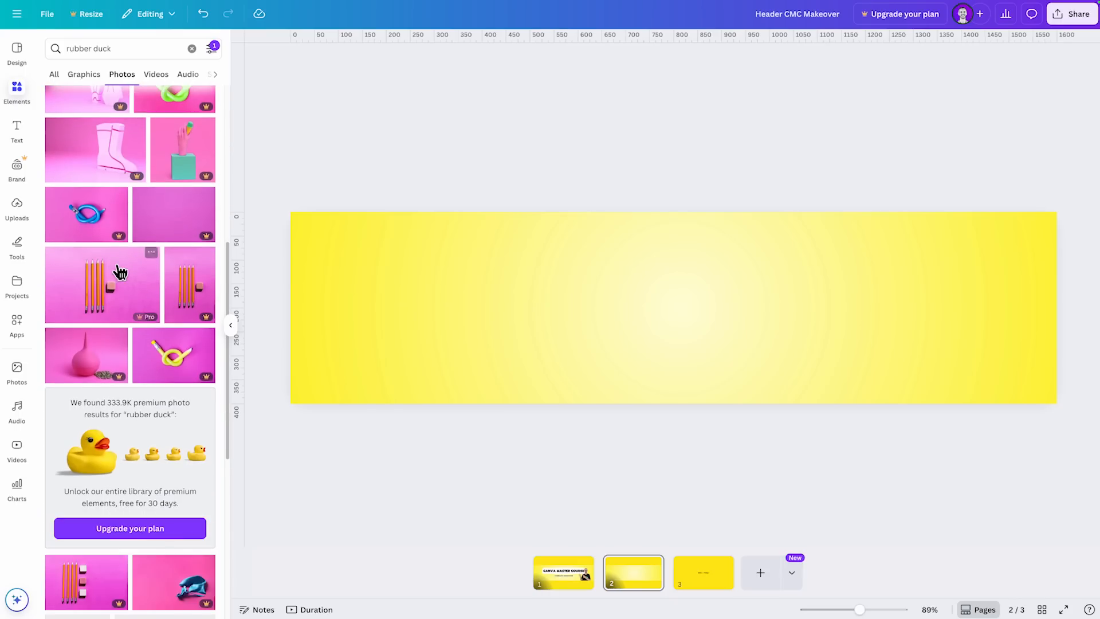
scroll(117, 274, "down", 9)
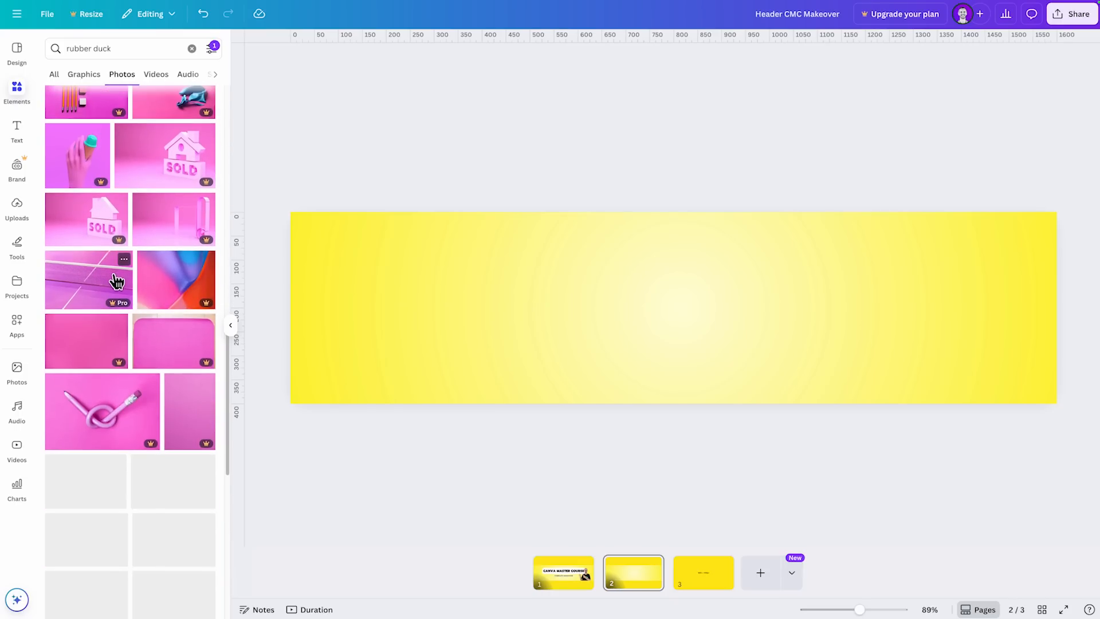
scroll(119, 401, "down", 8)
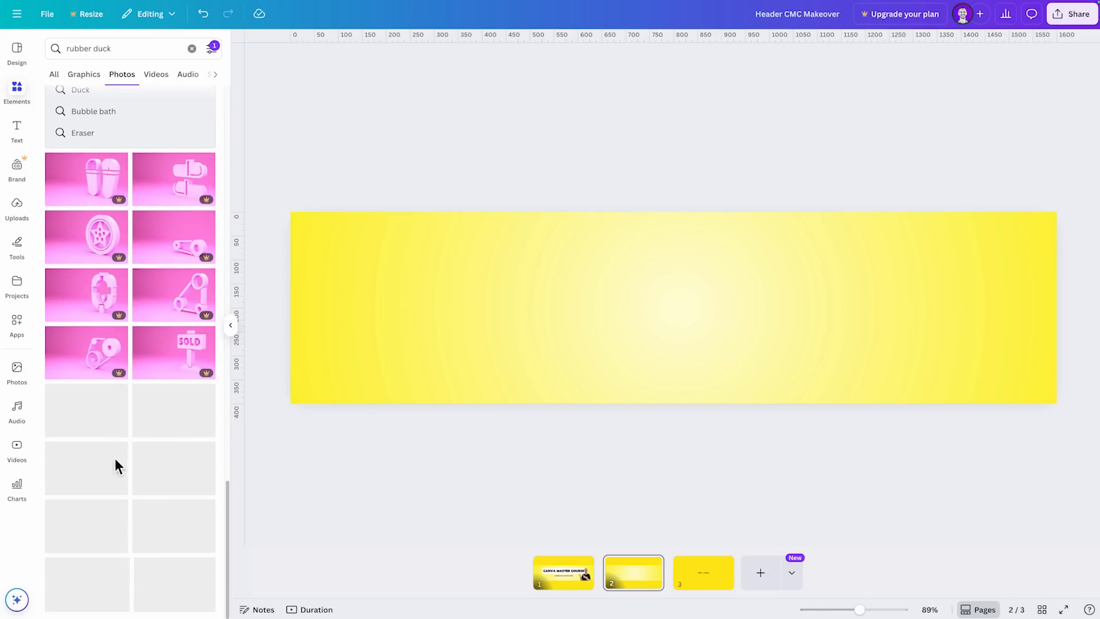
scroll(123, 472, "up", 15)
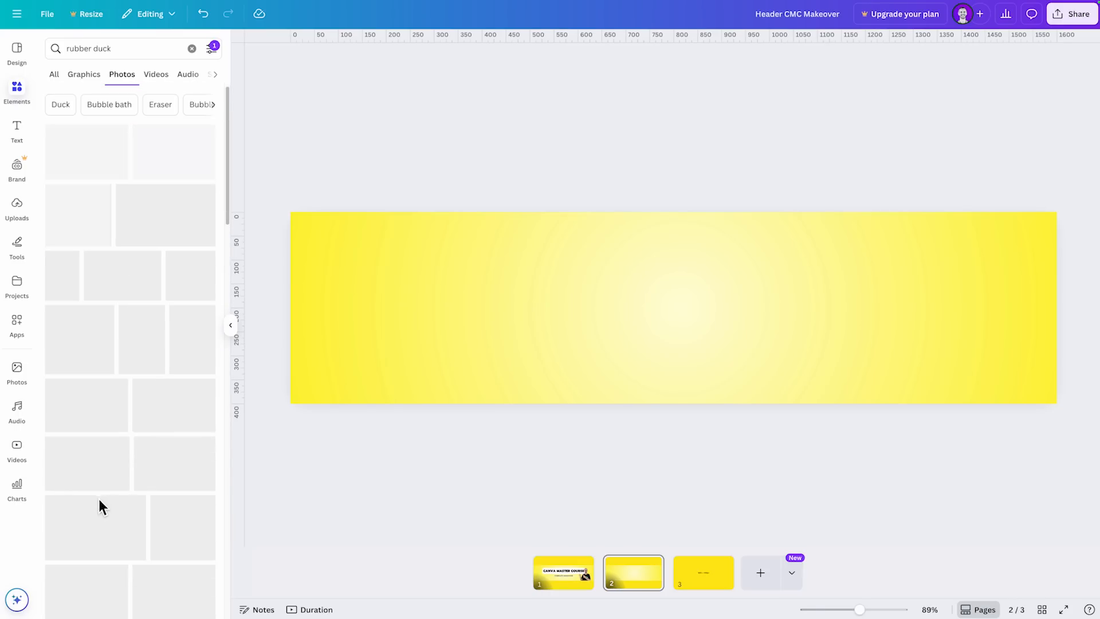
left_click(128, 56)
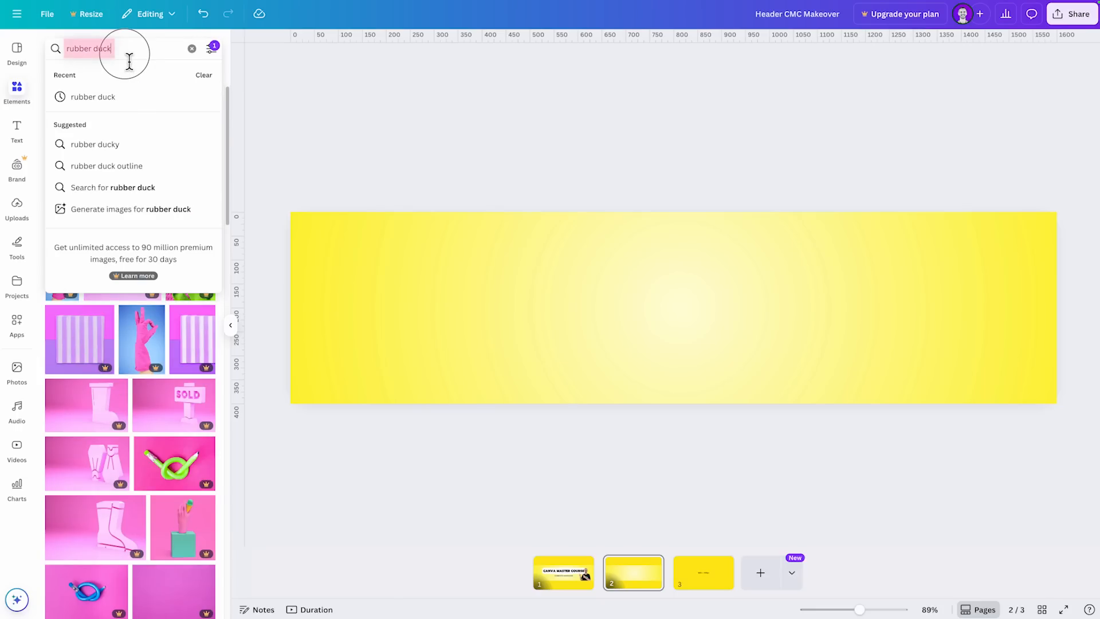
- Filter the rubber duck photos by yellow instead of pink and look through the results
left_click(212, 49)
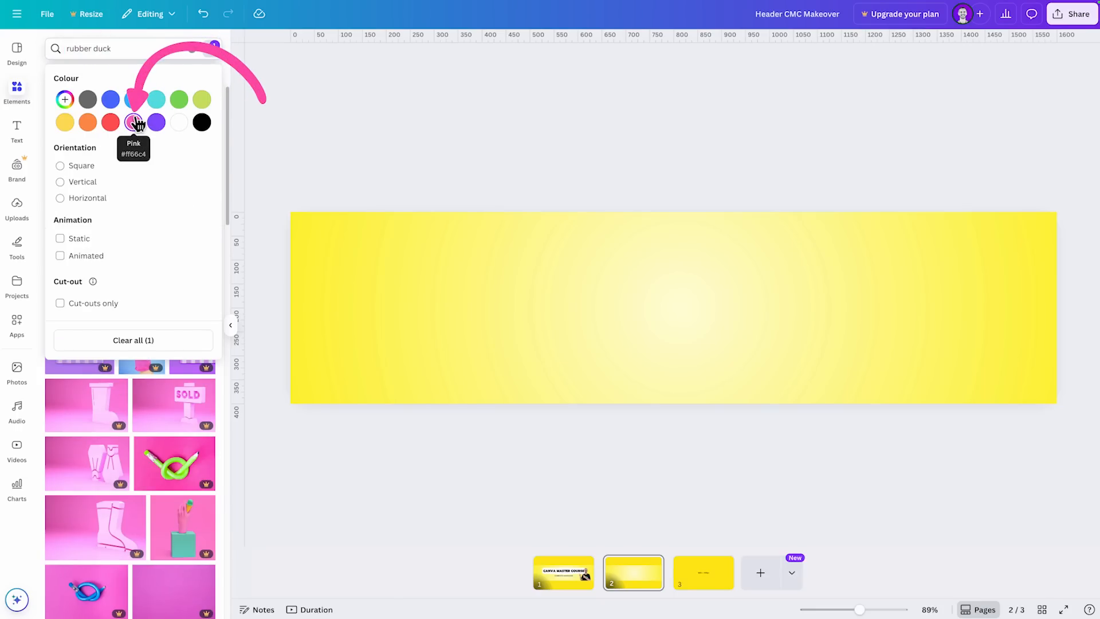
left_click(66, 123)
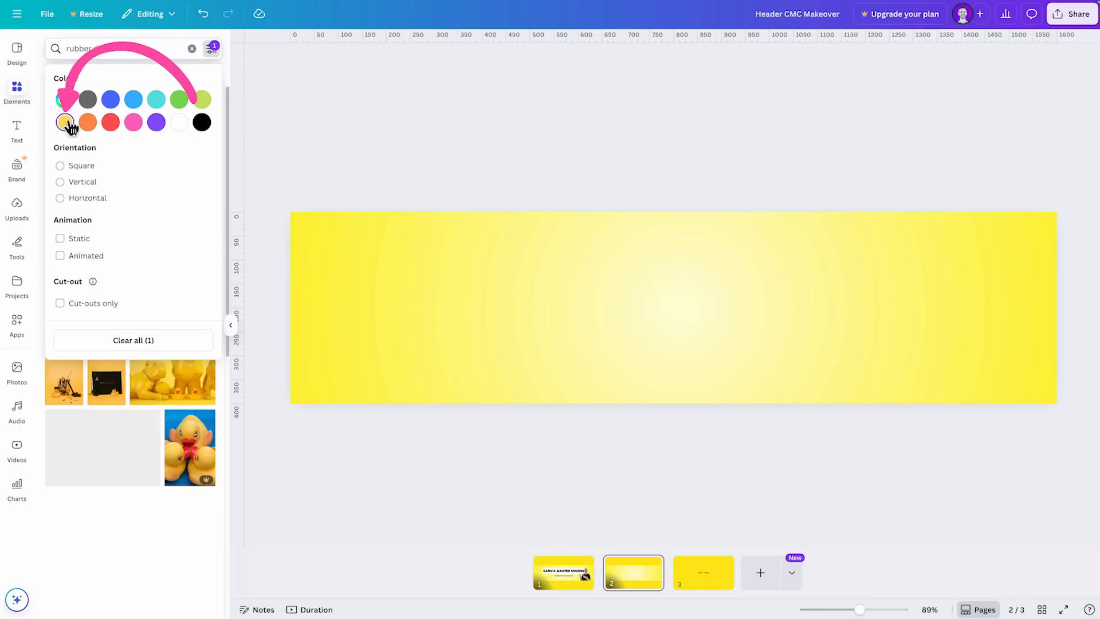
scroll(114, 447, "down", 5)
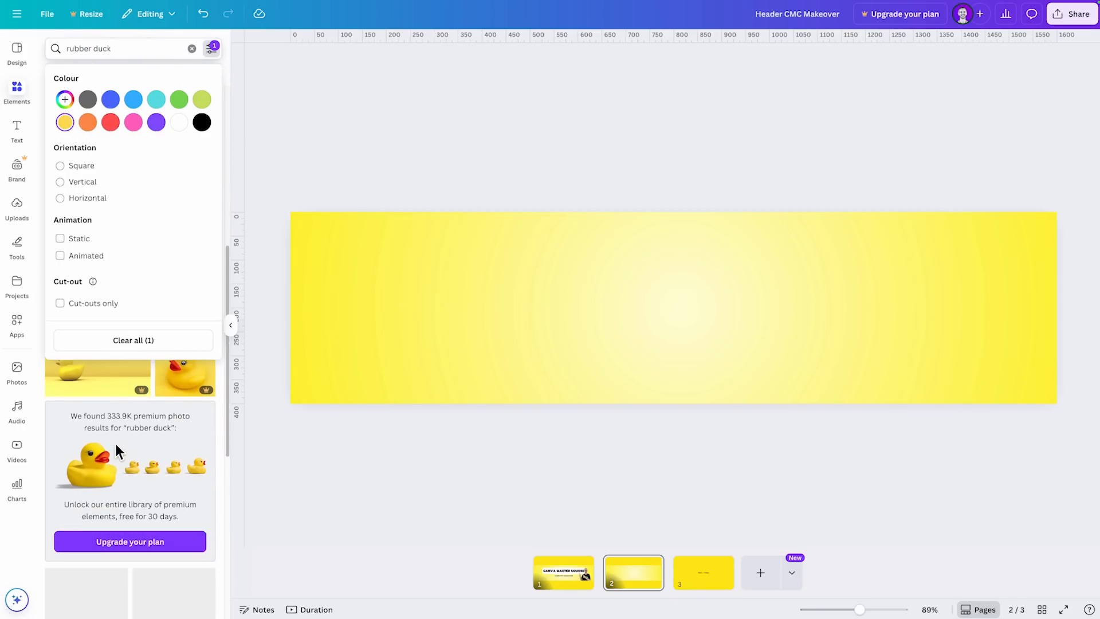
scroll(117, 450, "down", 5)
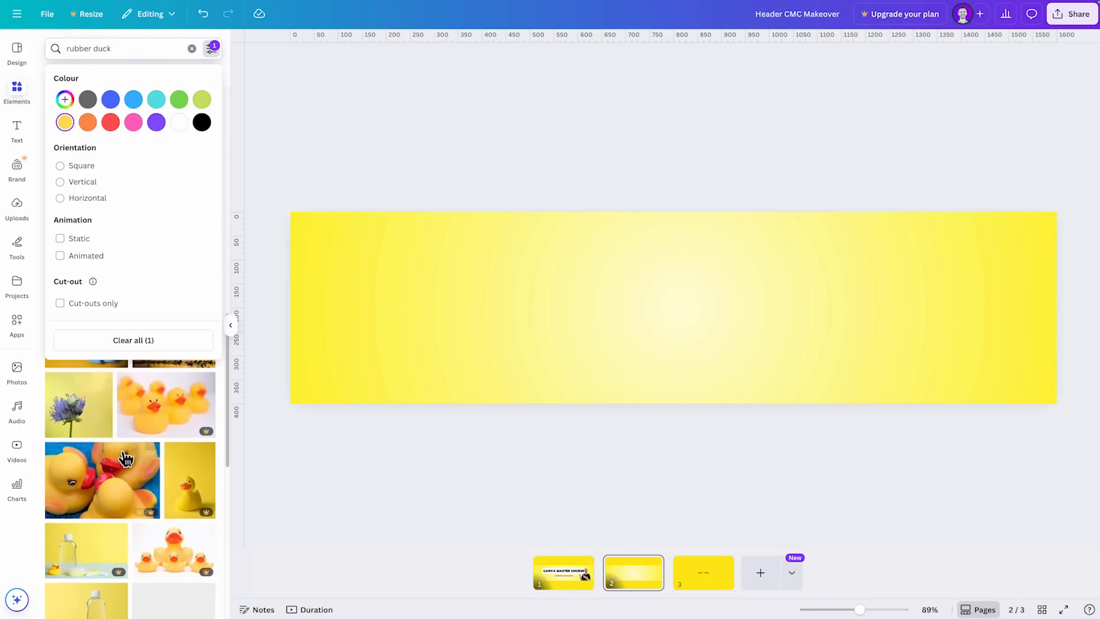
scroll(123, 455, "down", 5)
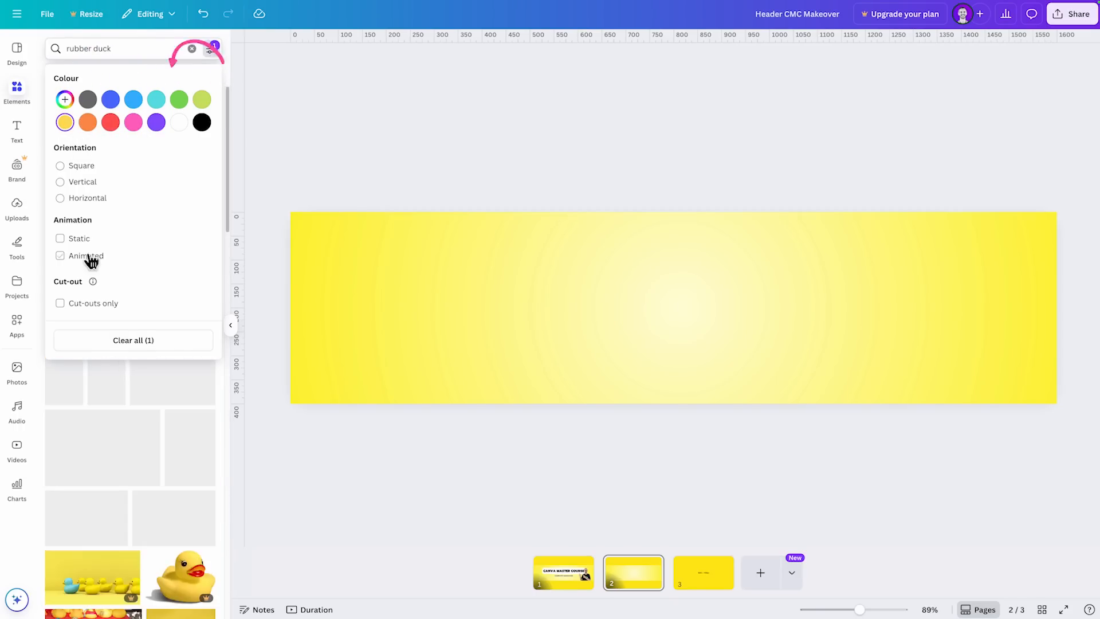
- Switch the photo colour filter to light blue and look through the rubber duck results
left_click(135, 103)
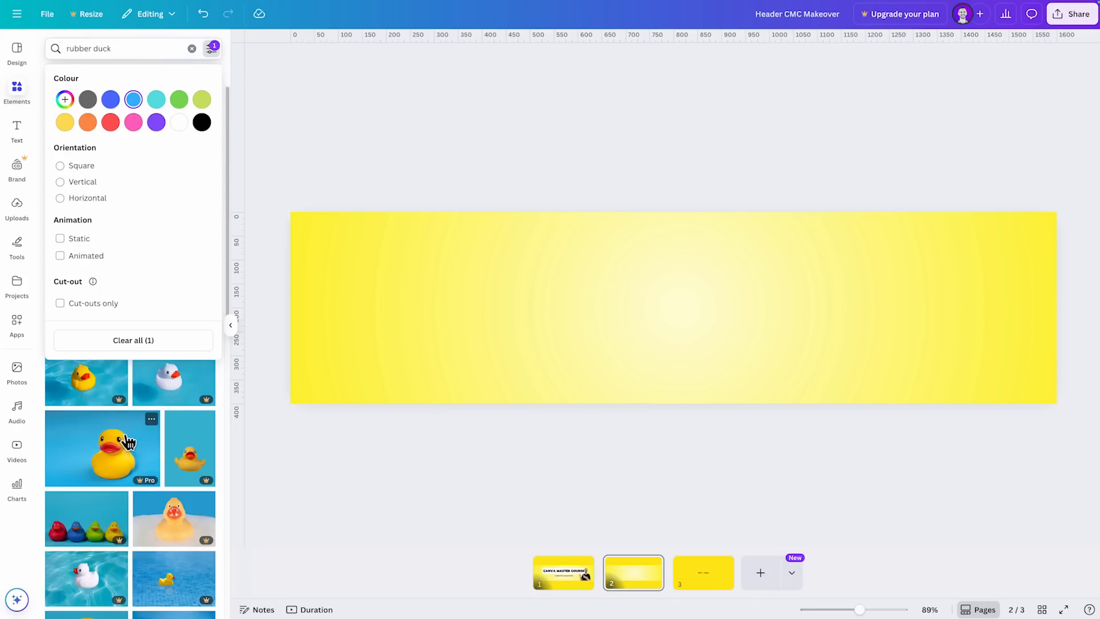
scroll(123, 459, "down", 3)
scroll(131, 456, "down", 2)
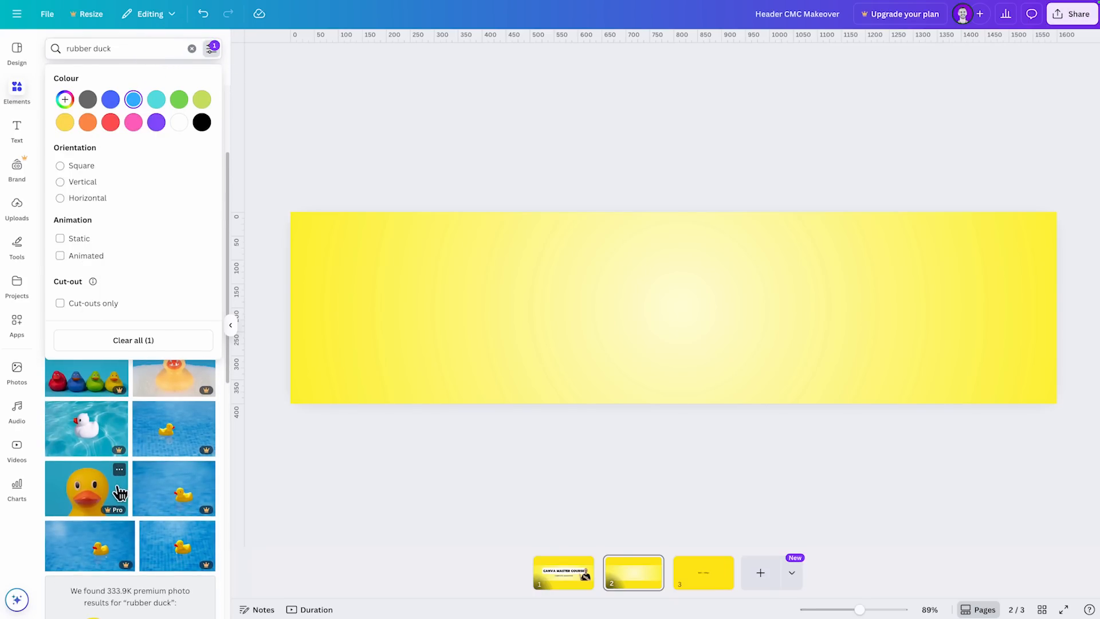
scroll(101, 498, "down", 5)
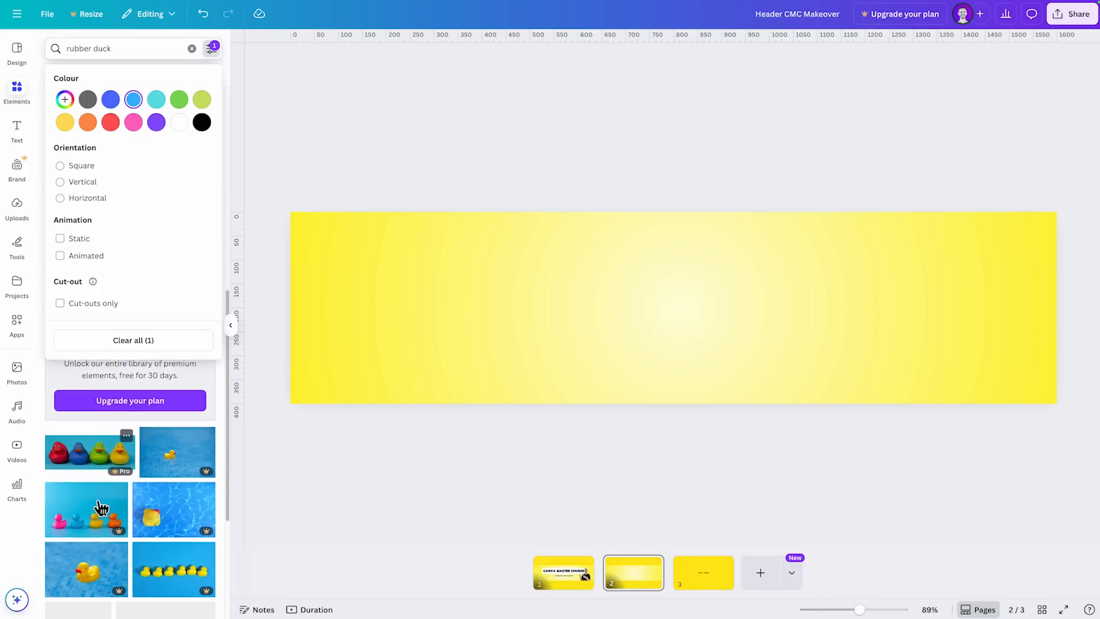
scroll(105, 461, "up", 5)
- Set the photo colour filter back to pink and compare the results
left_click(132, 122)
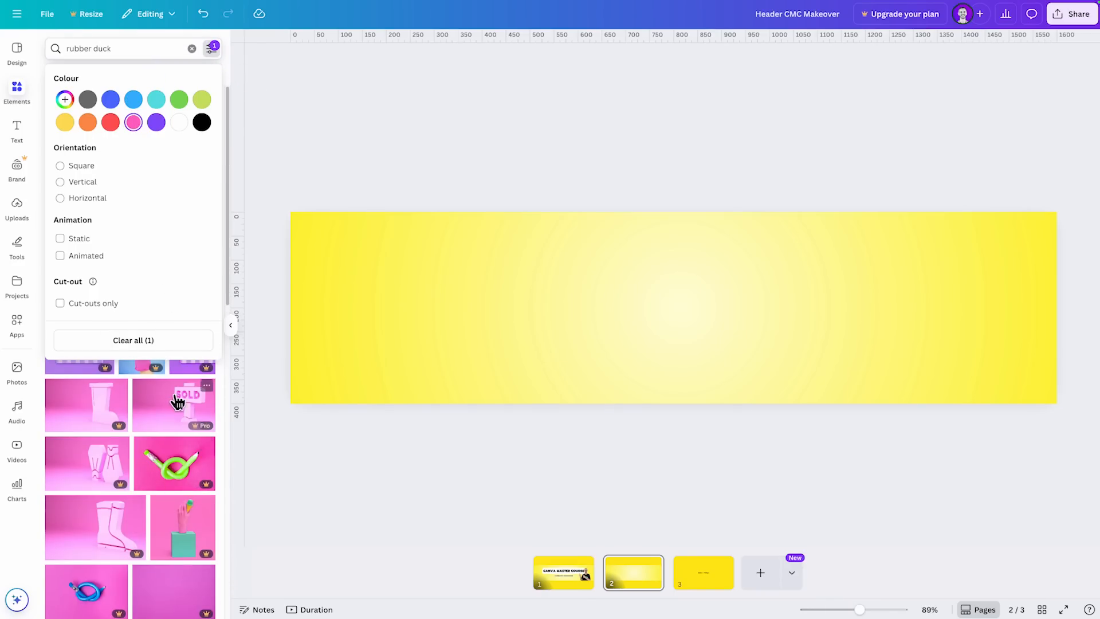
scroll(172, 423, "down", 5)
scroll(164, 386, "up", 5)
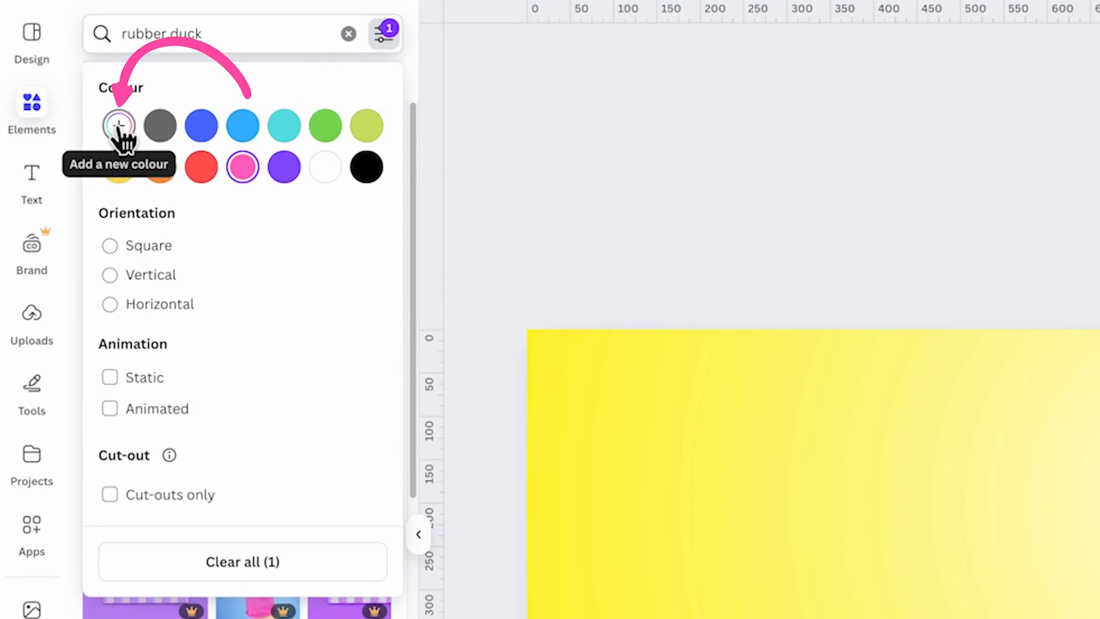
- View the custom colour picker in the search filters, close it and clear all filters
left_click(120, 132)
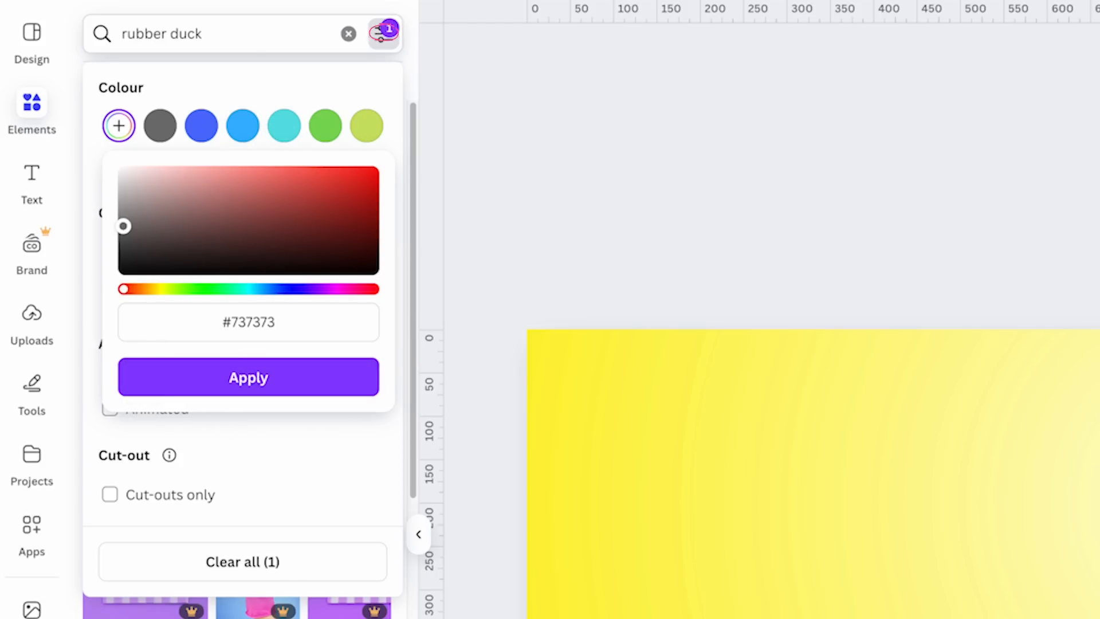
left_click(389, 40)
left_click(392, 44)
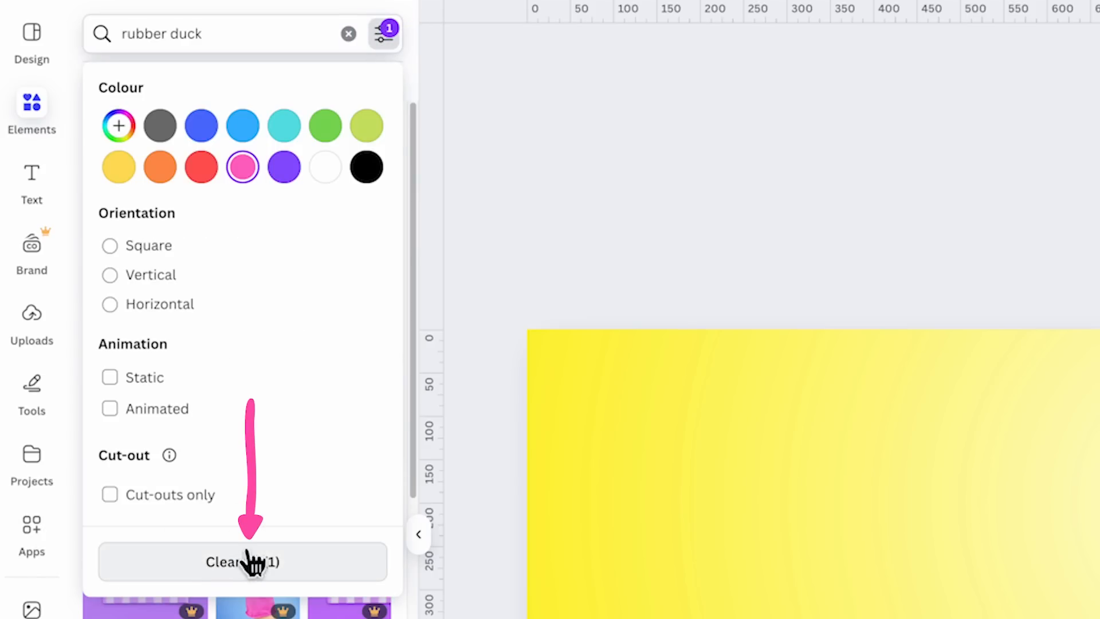
left_click(241, 573)
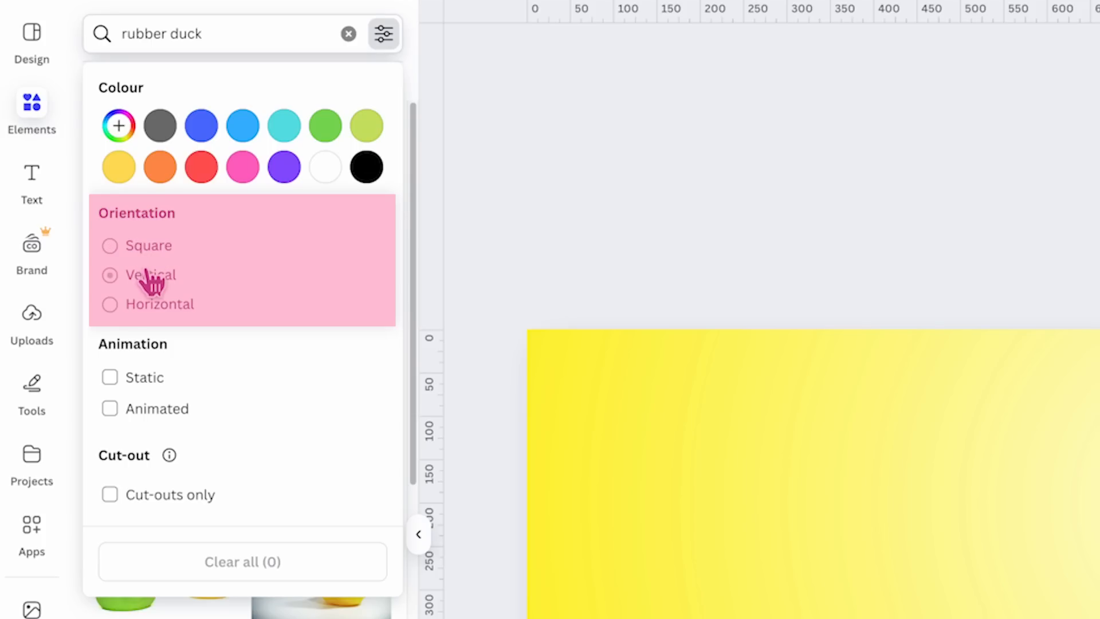
- Compare the rubber duck photos in Square, Vertical and Horizontal orientation, ending with all filters cleared
left_click(110, 245)
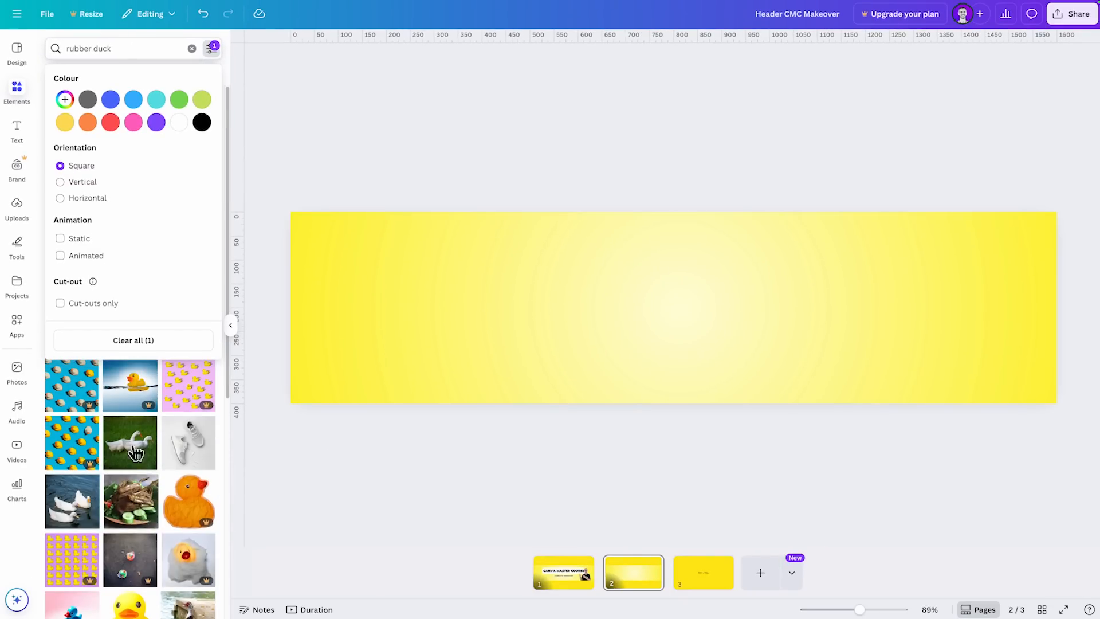
left_click(74, 181)
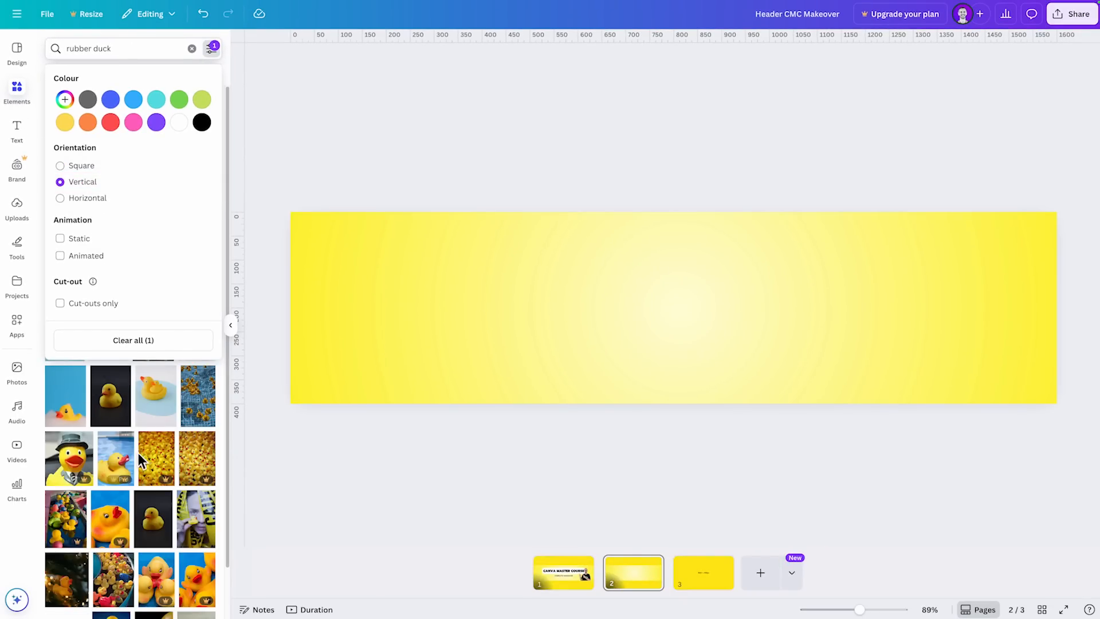
left_click(88, 197)
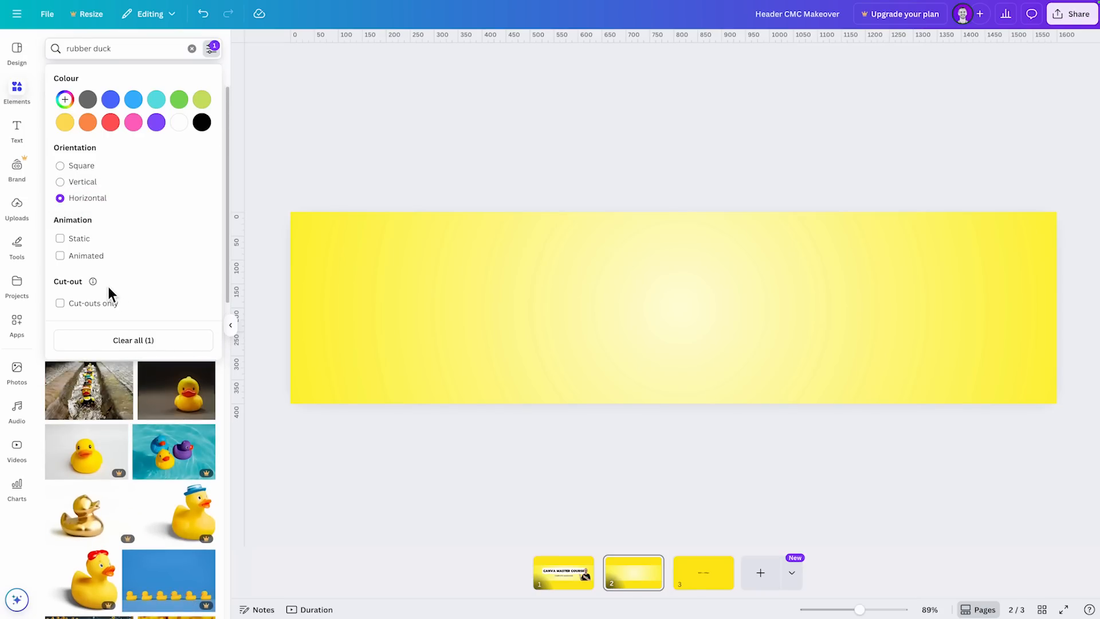
left_click(160, 343)
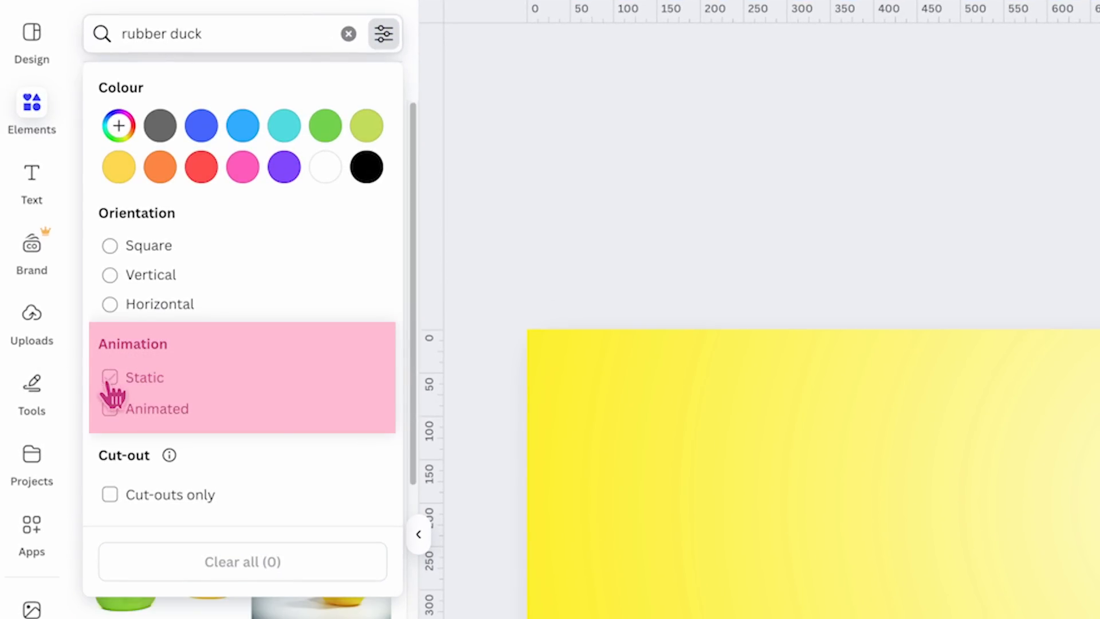
- Try the Animated filter on the rubber duck photos, clear it and close the filter options
left_click(149, 415)
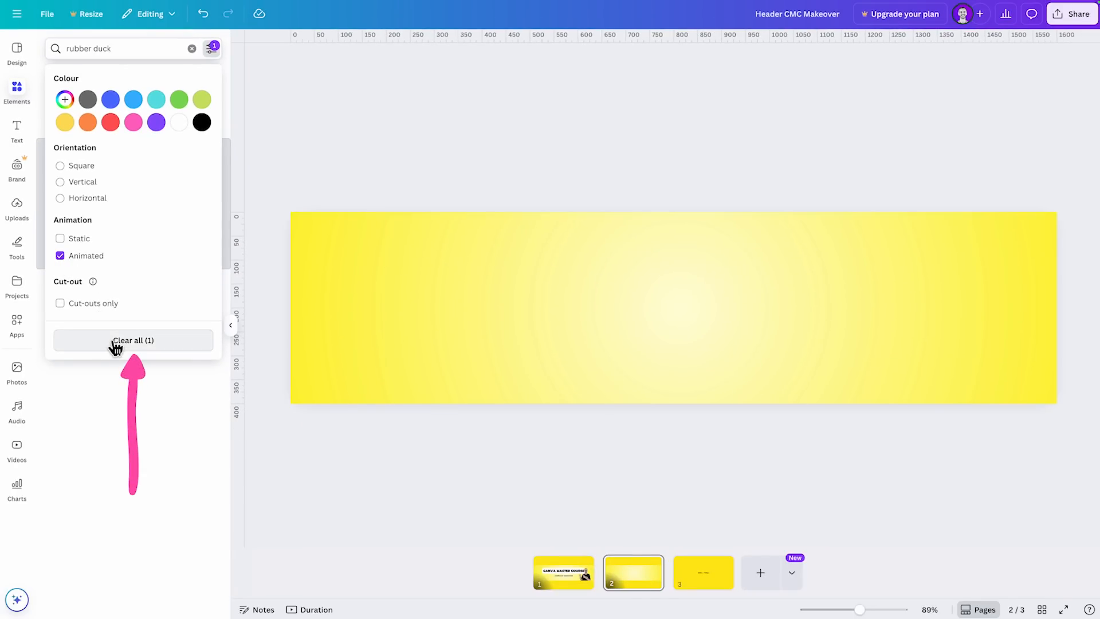
left_click(112, 340)
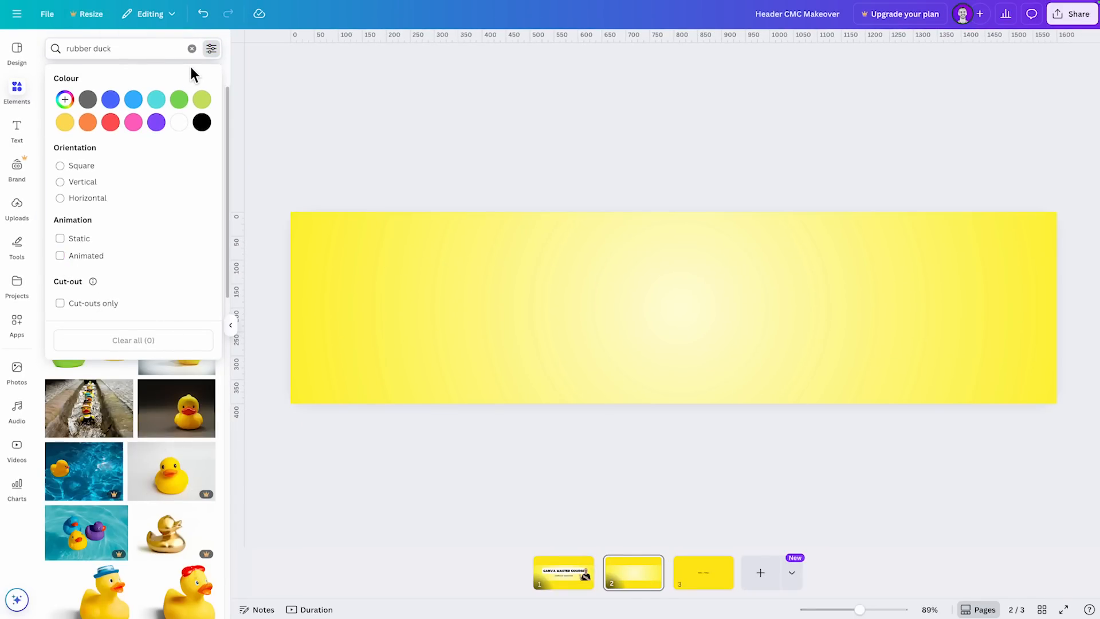
left_click(231, 76)
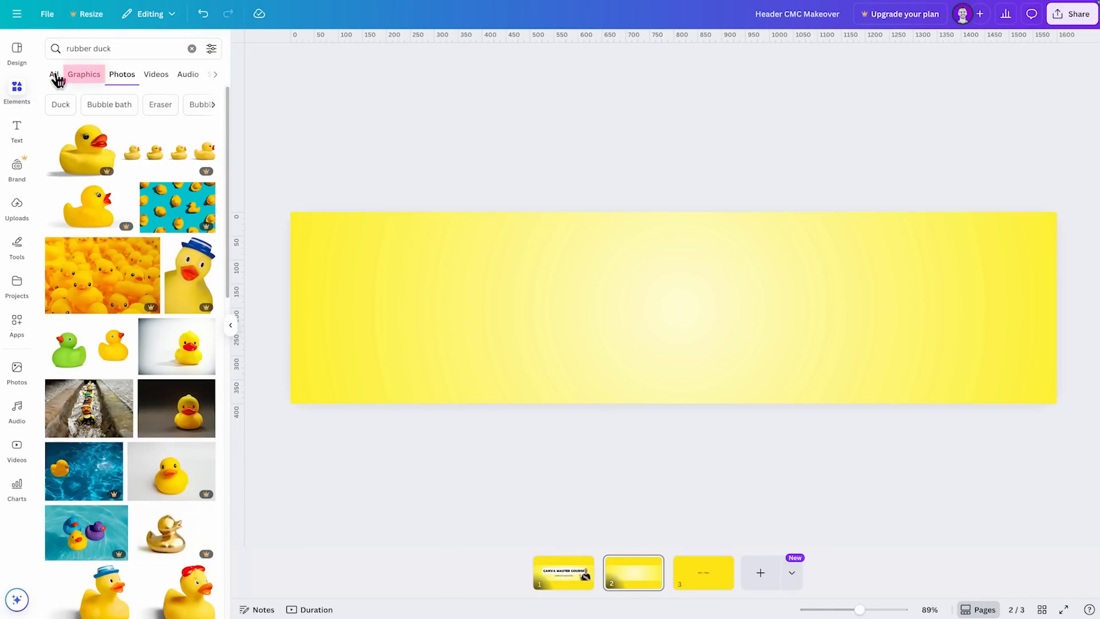
- Limit the rubber duck results to animated graphics and add the polka-dot duck on wheels to page 2
left_click(53, 74)
left_click(80, 75)
left_click(212, 49)
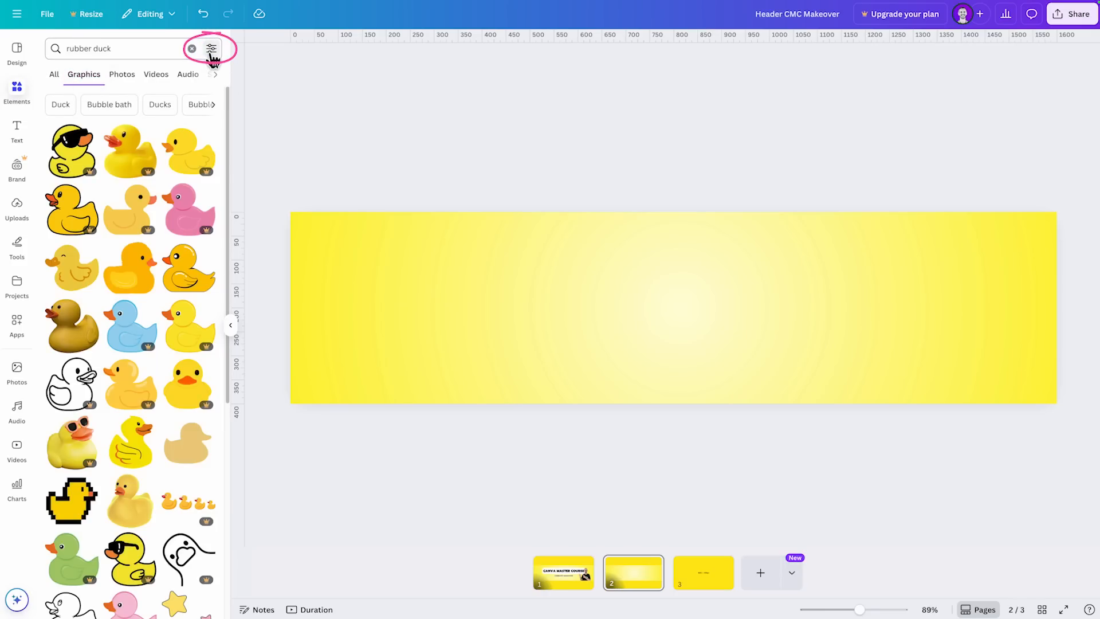
left_click(64, 255)
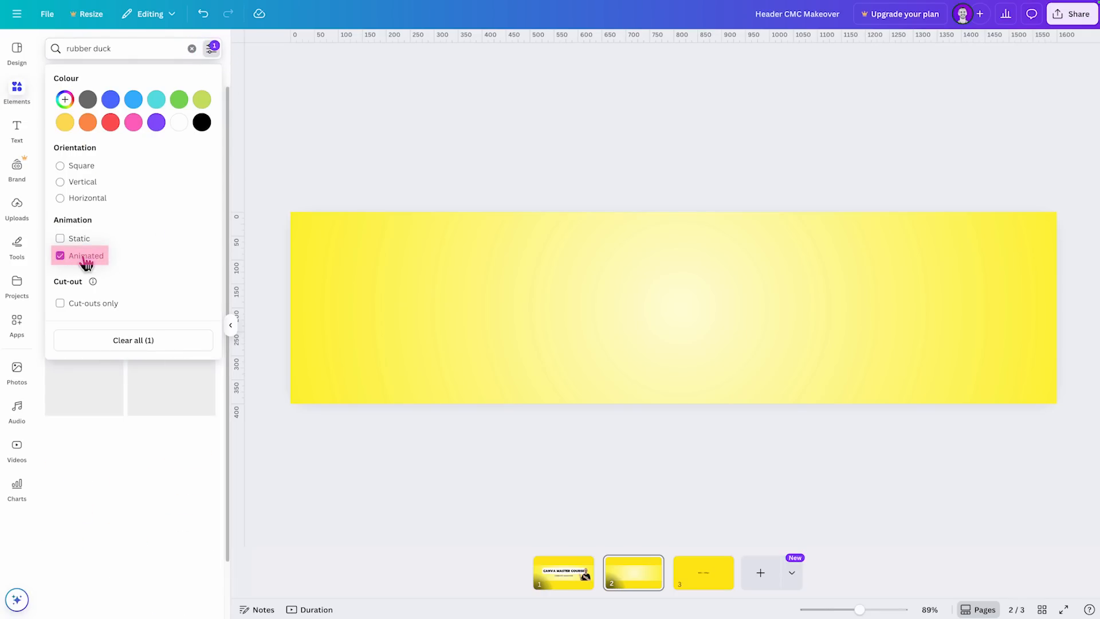
left_click(134, 441)
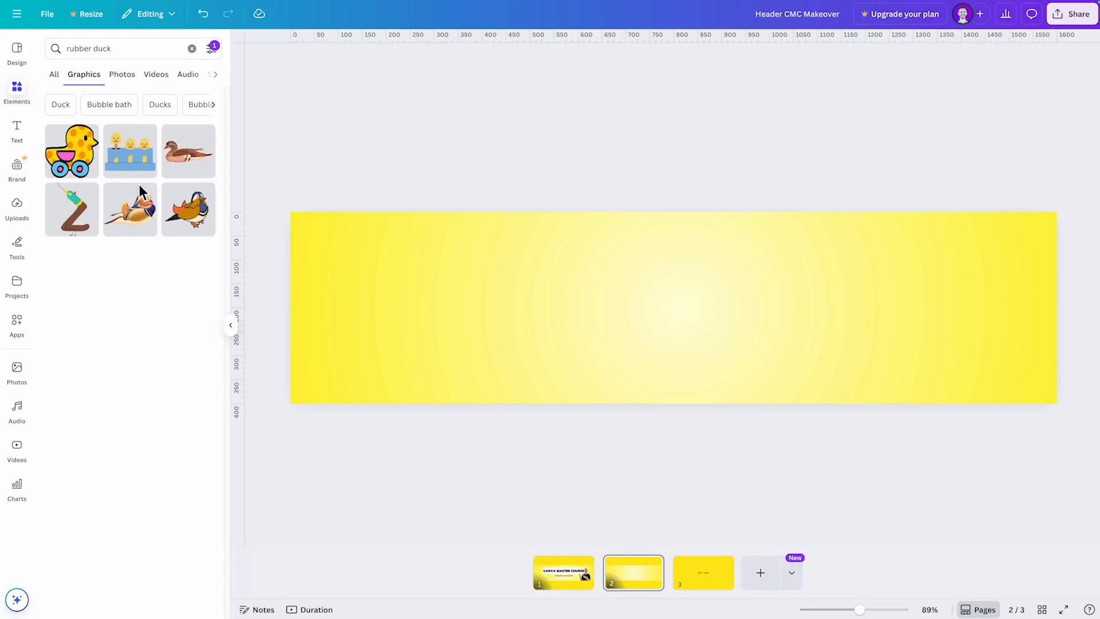
left_click(82, 165)
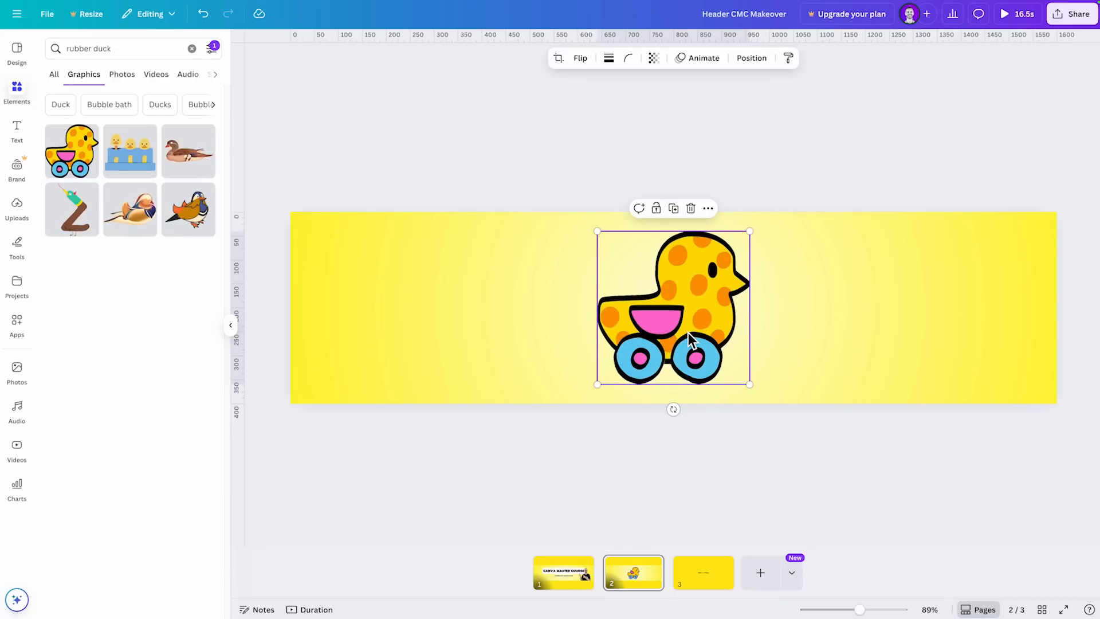
- Remove the Animated filter from the graphics results and show rubber duck results of all types
left_click(212, 49)
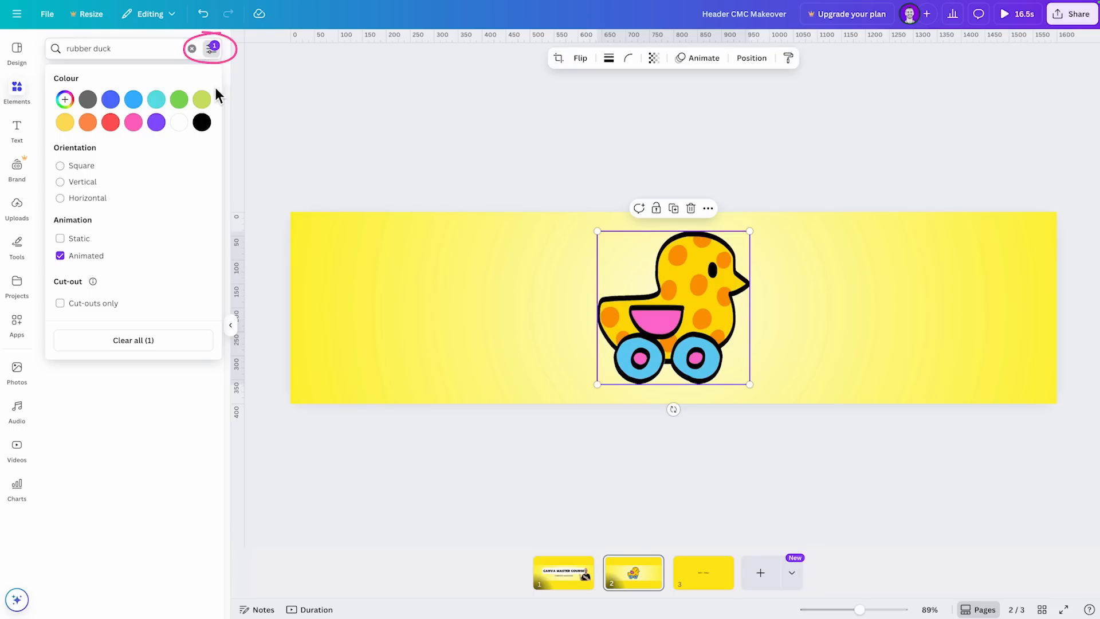
left_click(63, 257)
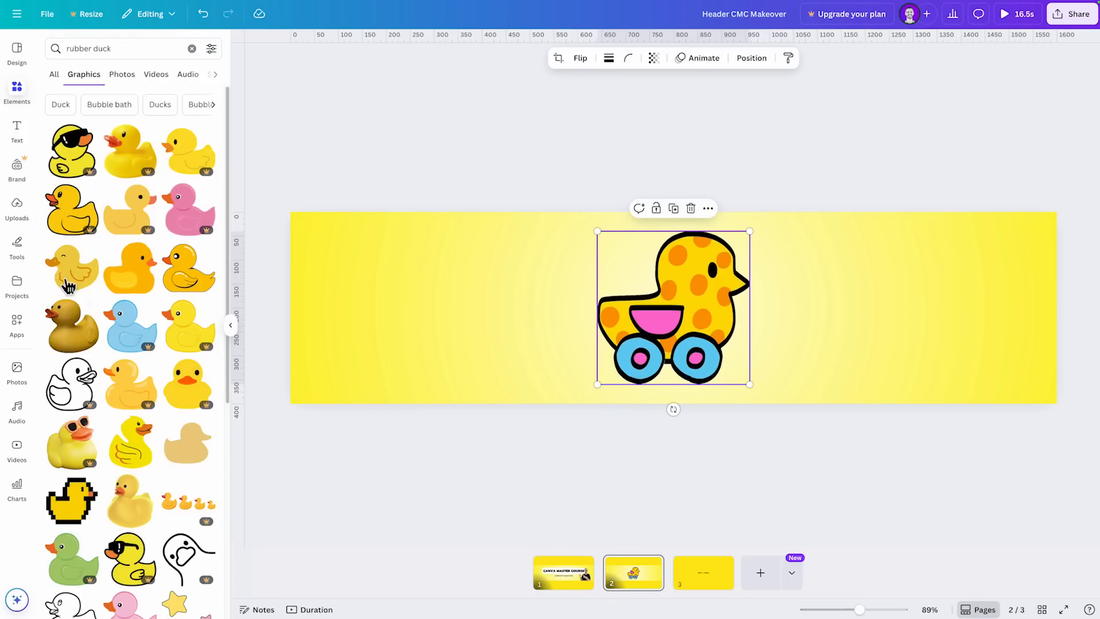
left_click(54, 74)
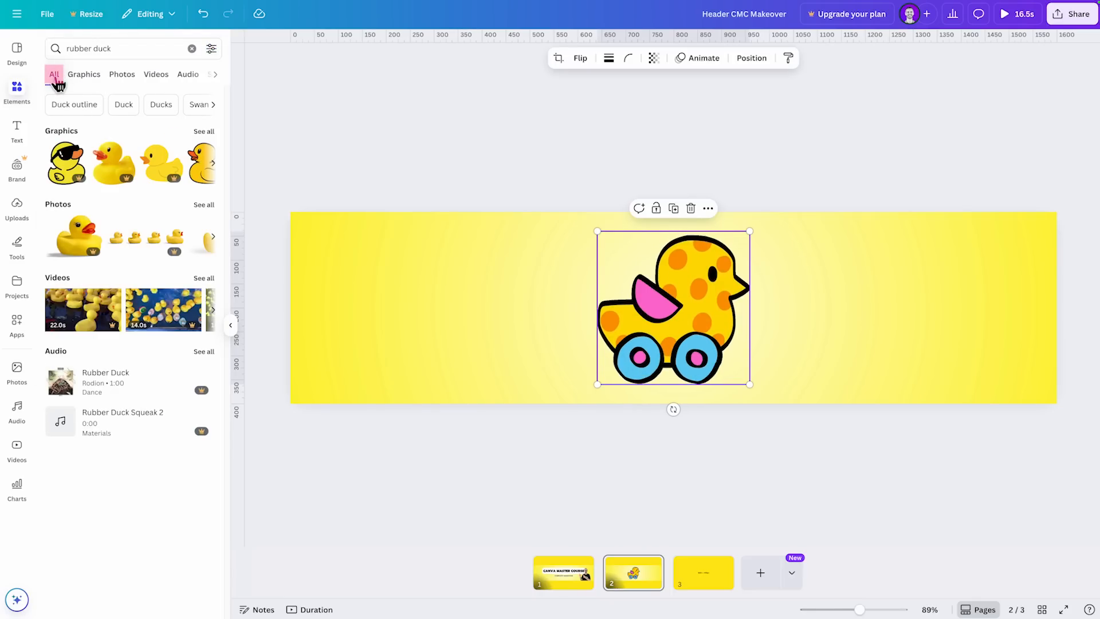
- Filter the rubber duck results to cut-outs only and look through them
left_click(212, 49)
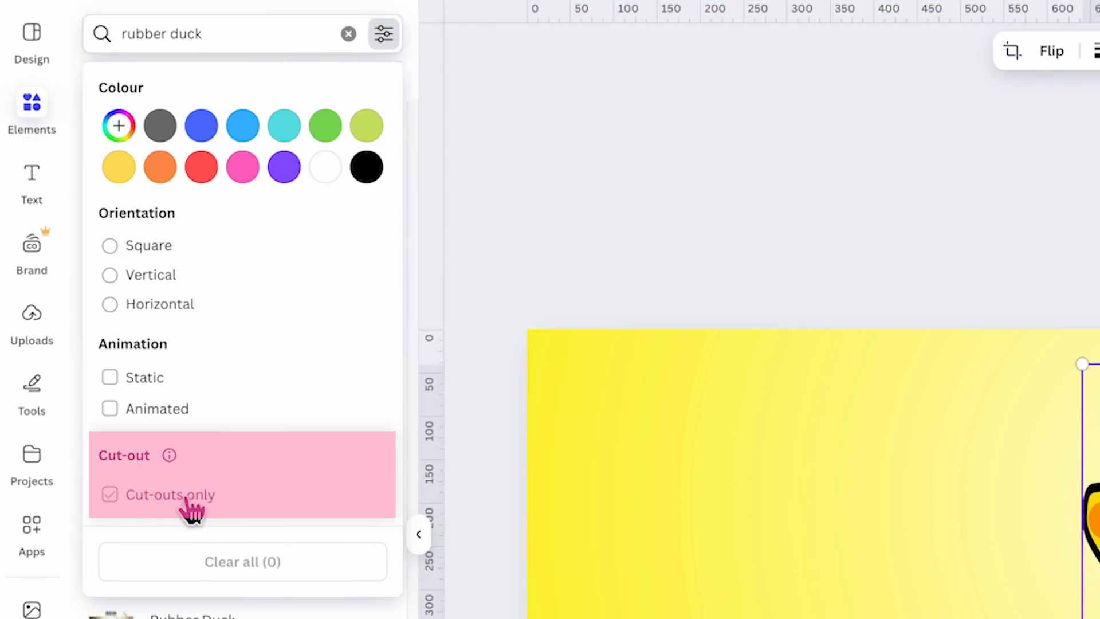
left_click(179, 496)
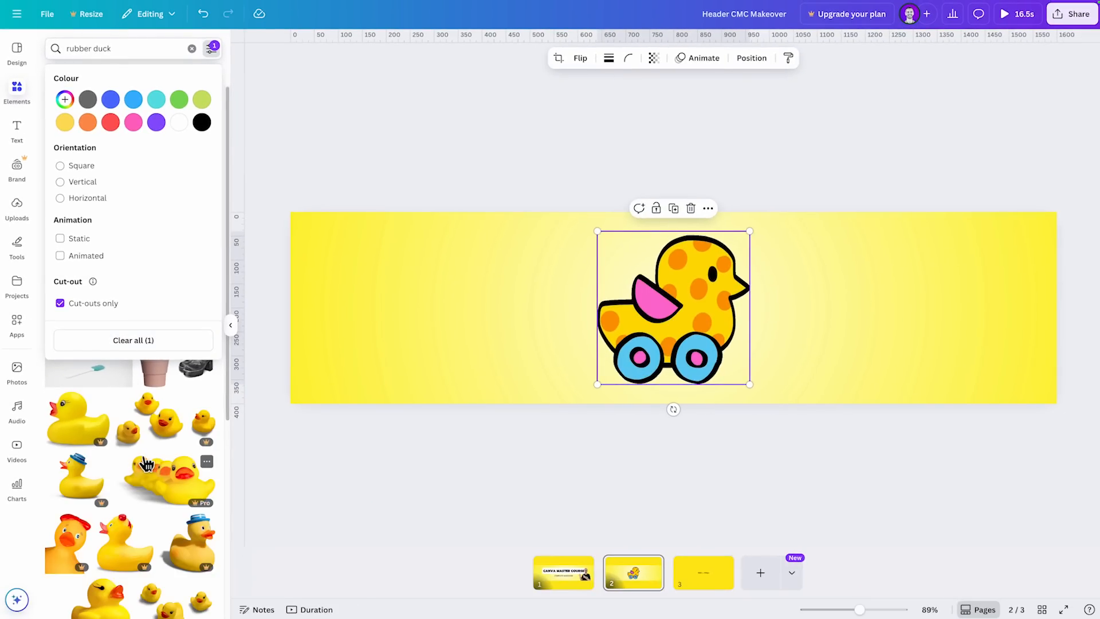
left_click(225, 457)
scroll(225, 458, "down", 2)
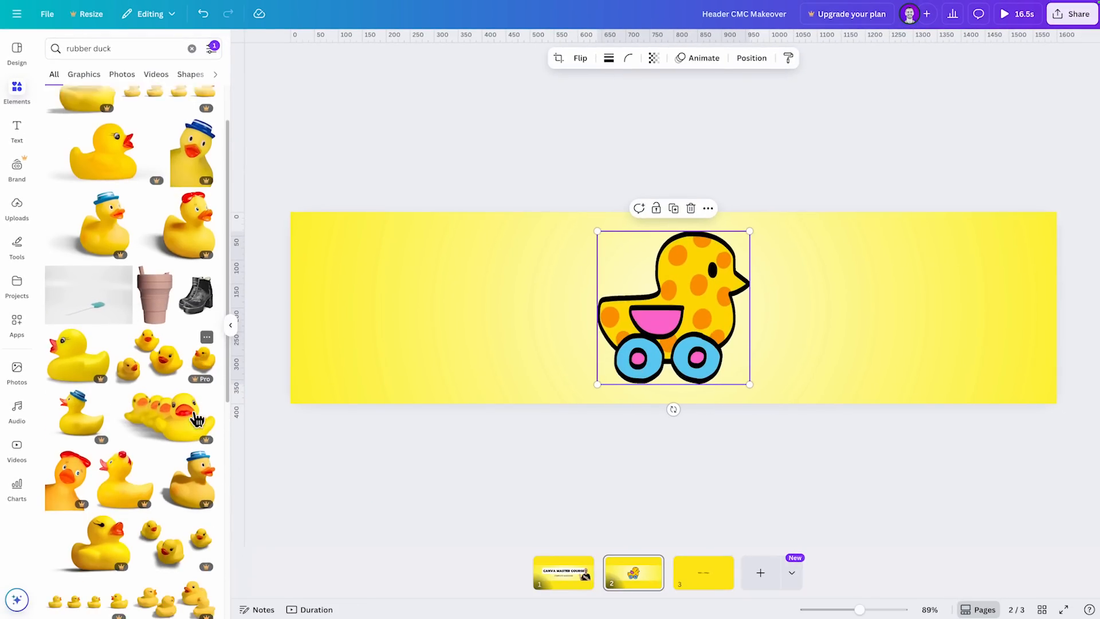
scroll(179, 483, "down", 5)
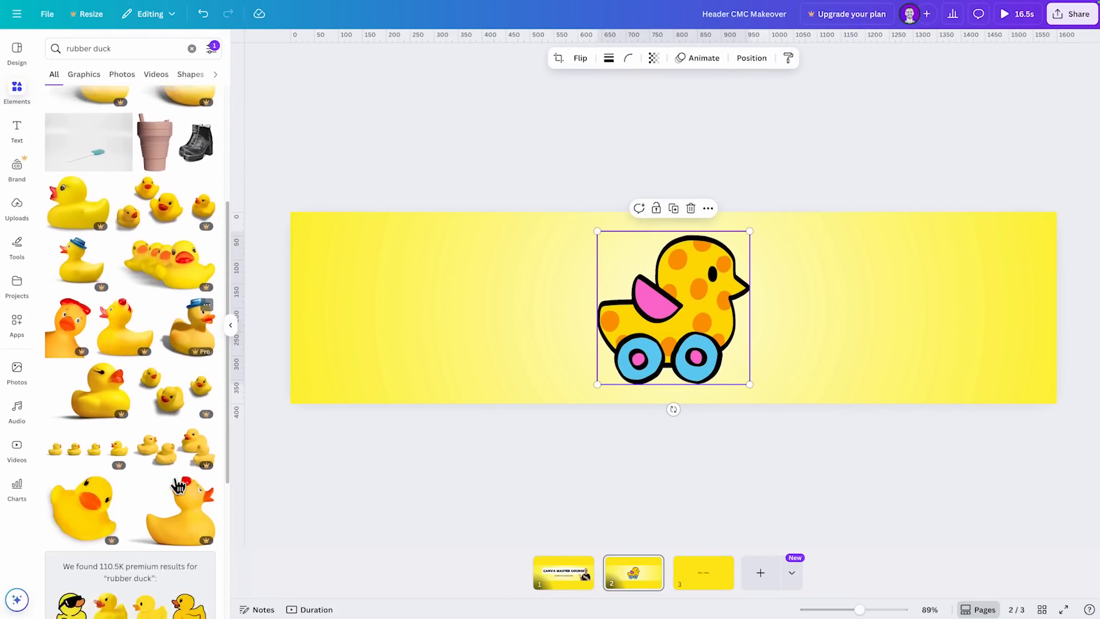
scroll(179, 483, "up", 3)
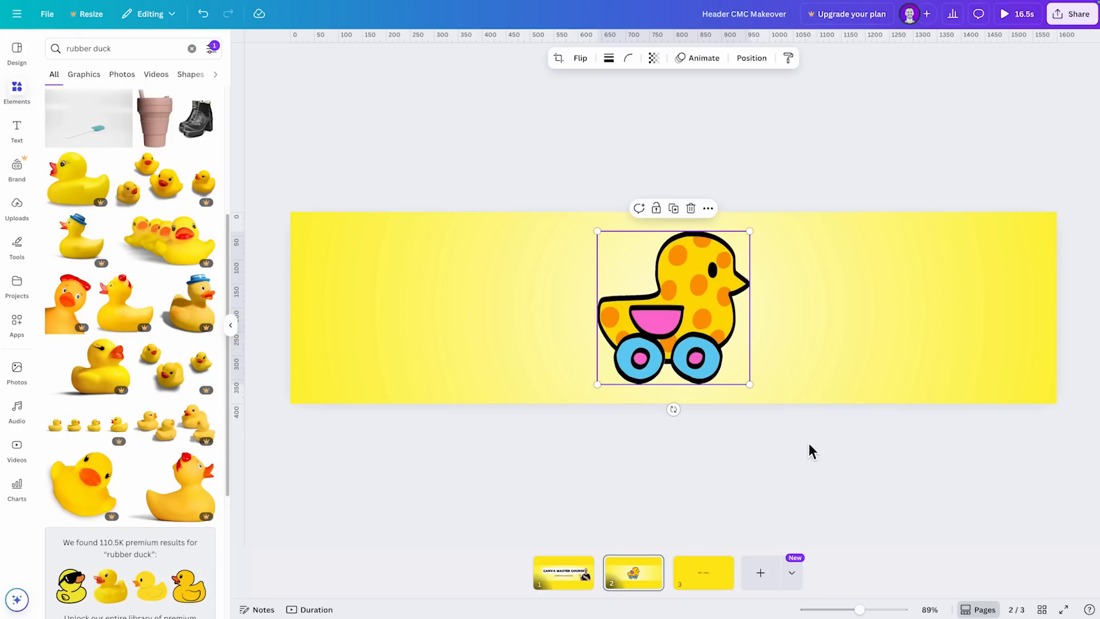
- Delete the polka-dot duck from page 2 and add the cut-out photo of the orange duck with the red beret in its place
key("Delete")
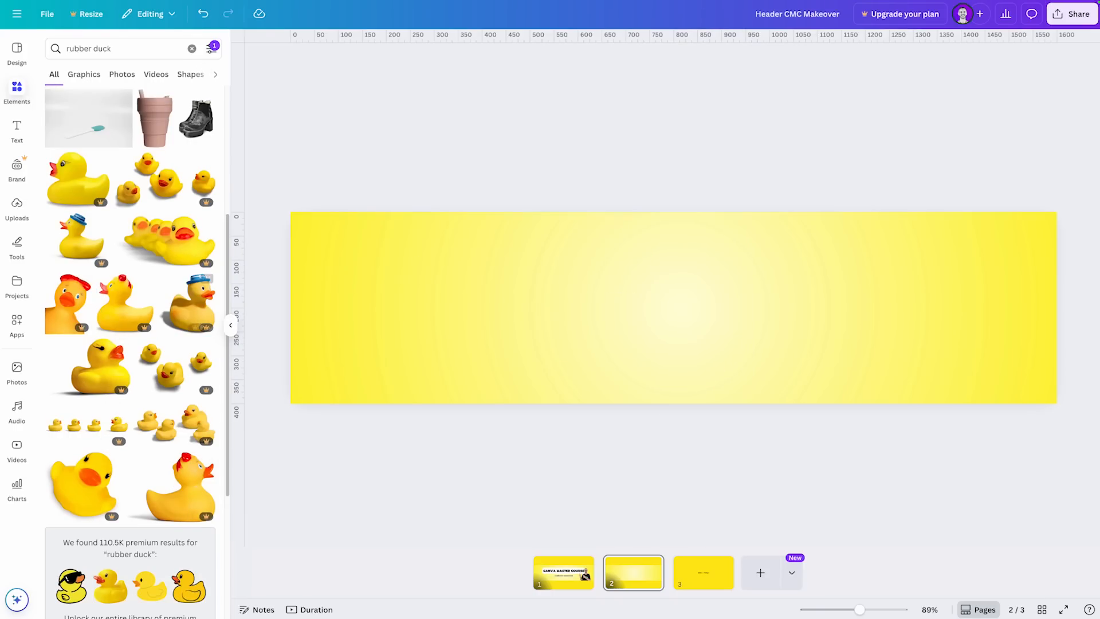
left_click(72, 324)
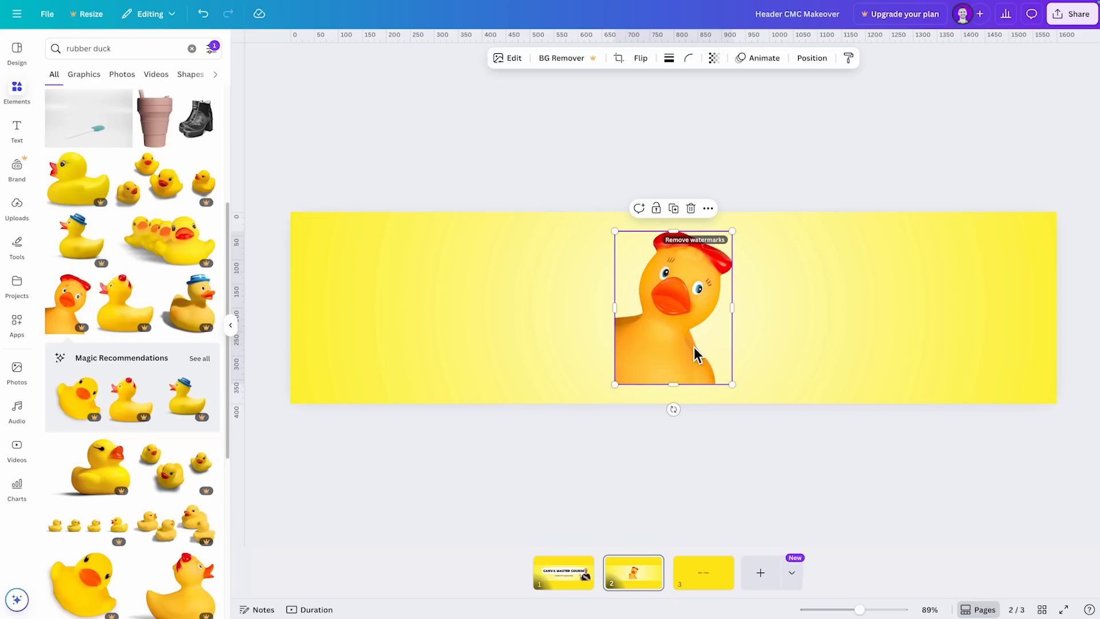
left_click(488, 338)
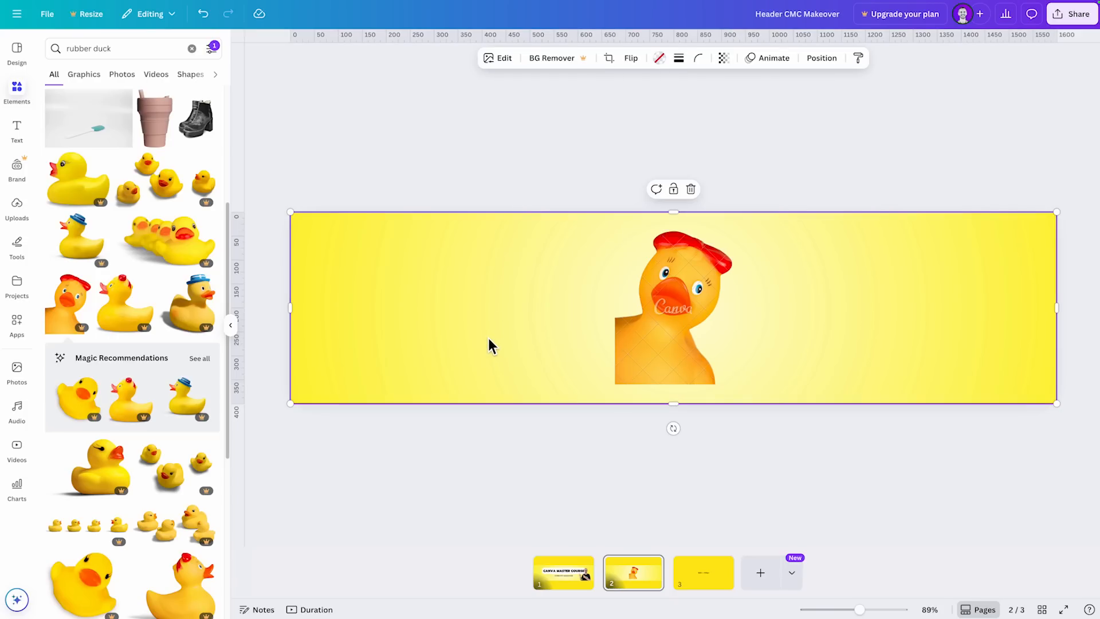
- Delete the yellow gradient graphic behind the duck on page 2
key("Delete")
key("Delete")
left_click(487, 330)
key("Delete")
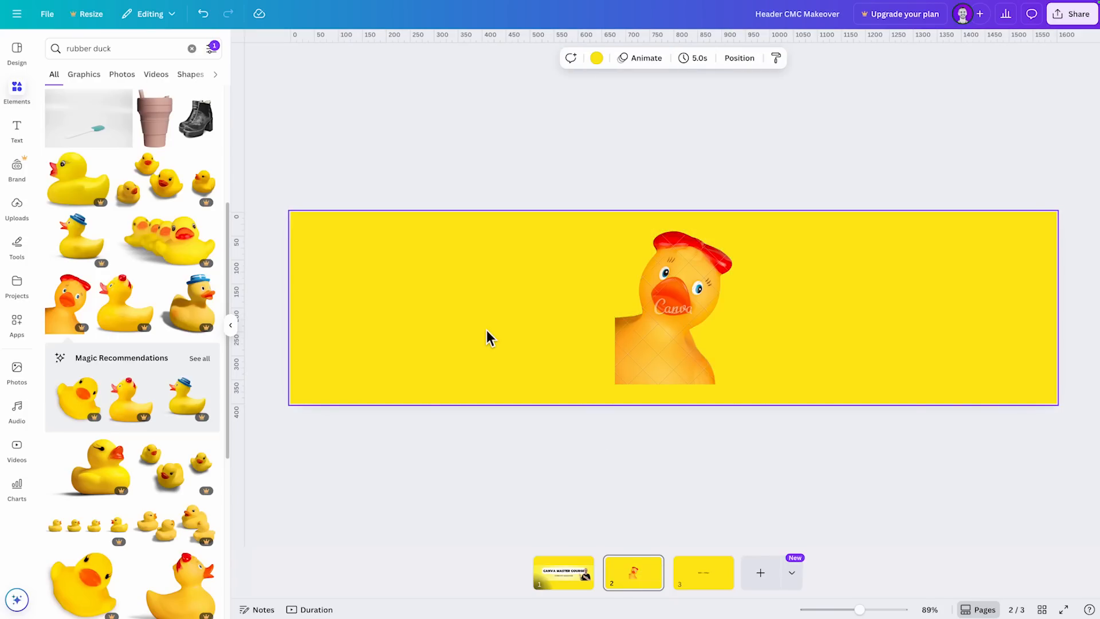
- Set page 2's background to black and move the red-beret duck into the page's lower-left corner
left_click(597, 57)
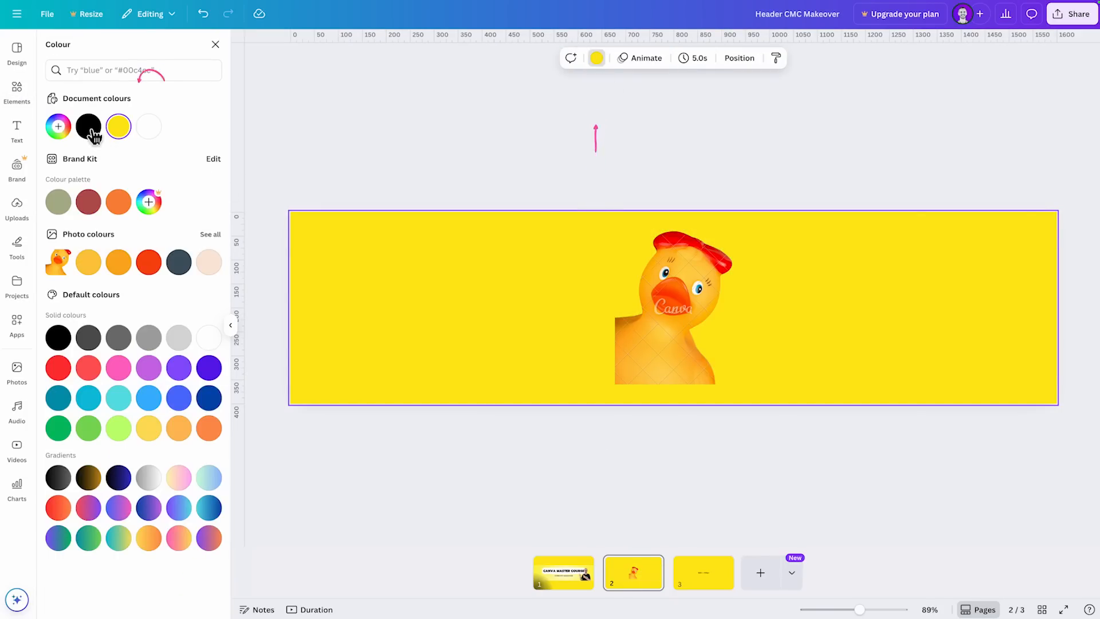
left_click(89, 126)
left_click_drag(659, 338, 348, 378)
left_click(459, 340)
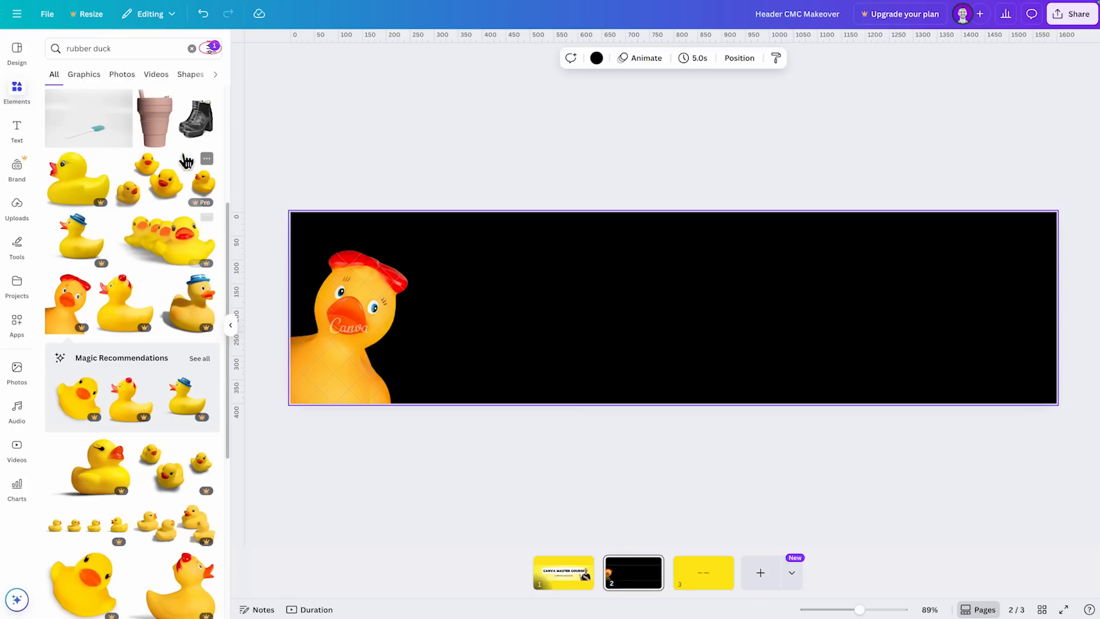
- Narrow the rubber duck cut-outs to light blue and try the blue rubber gloves photo on page 2
left_click(212, 48)
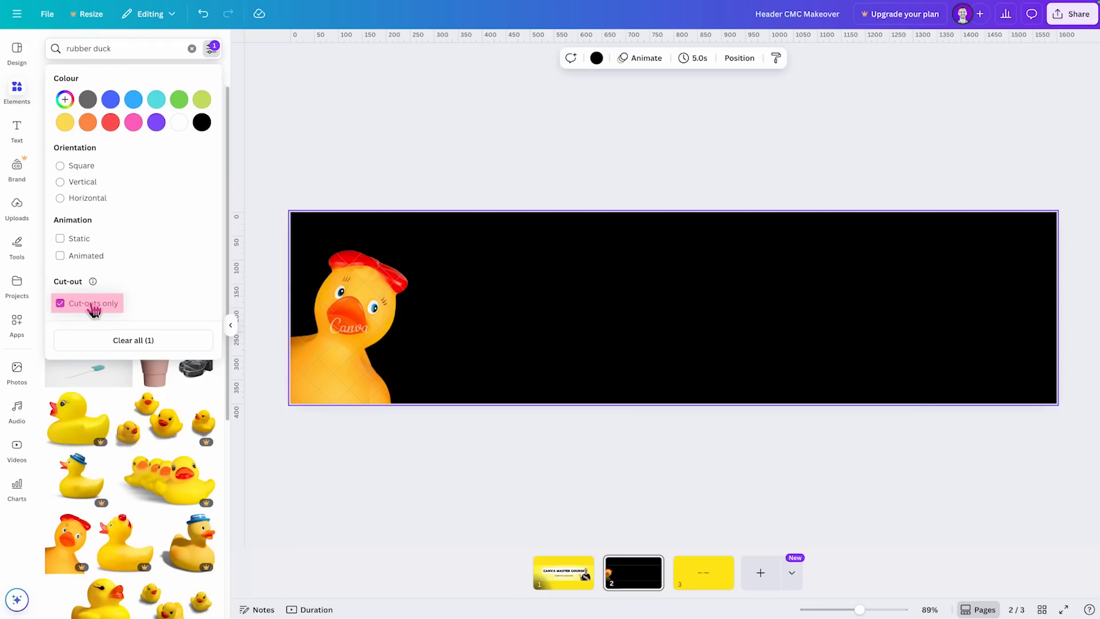
left_click(134, 99)
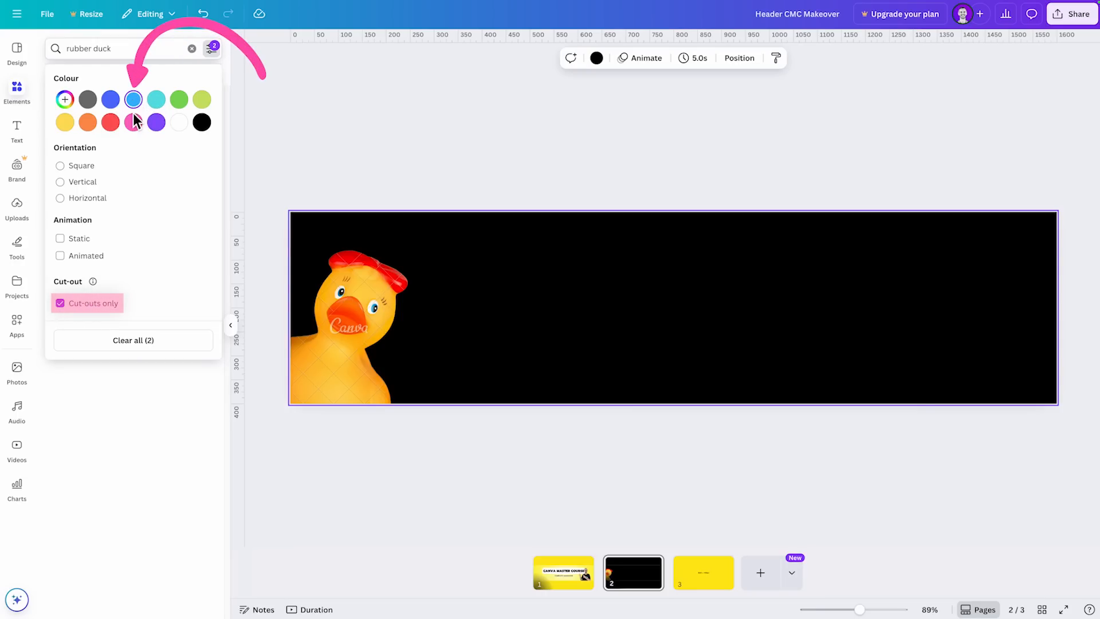
left_click(88, 453)
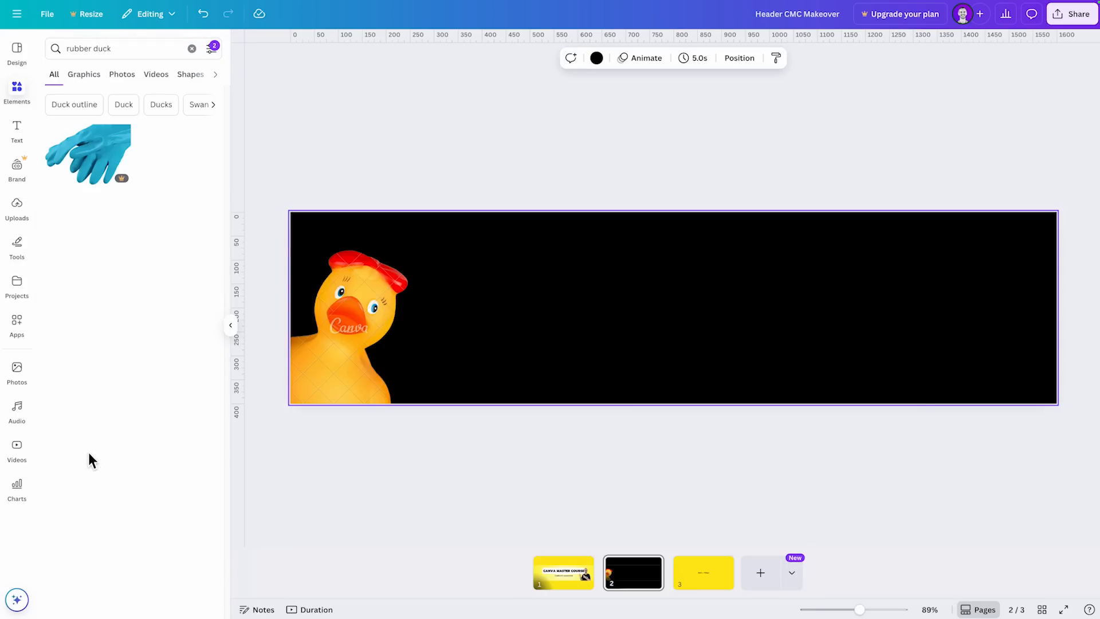
left_click(87, 157)
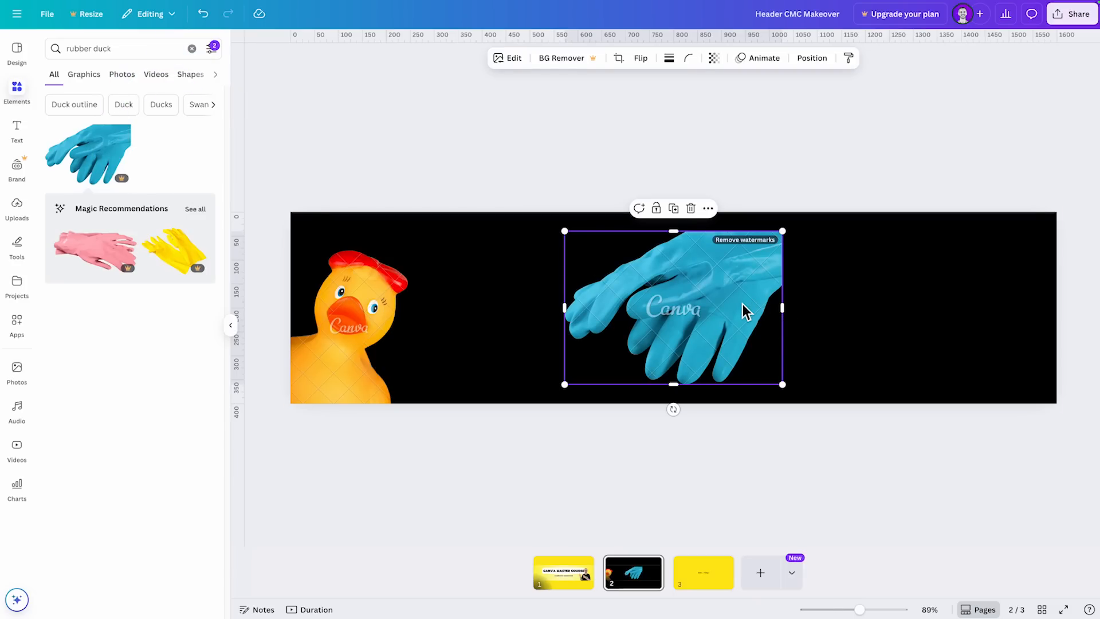
key("Delete")
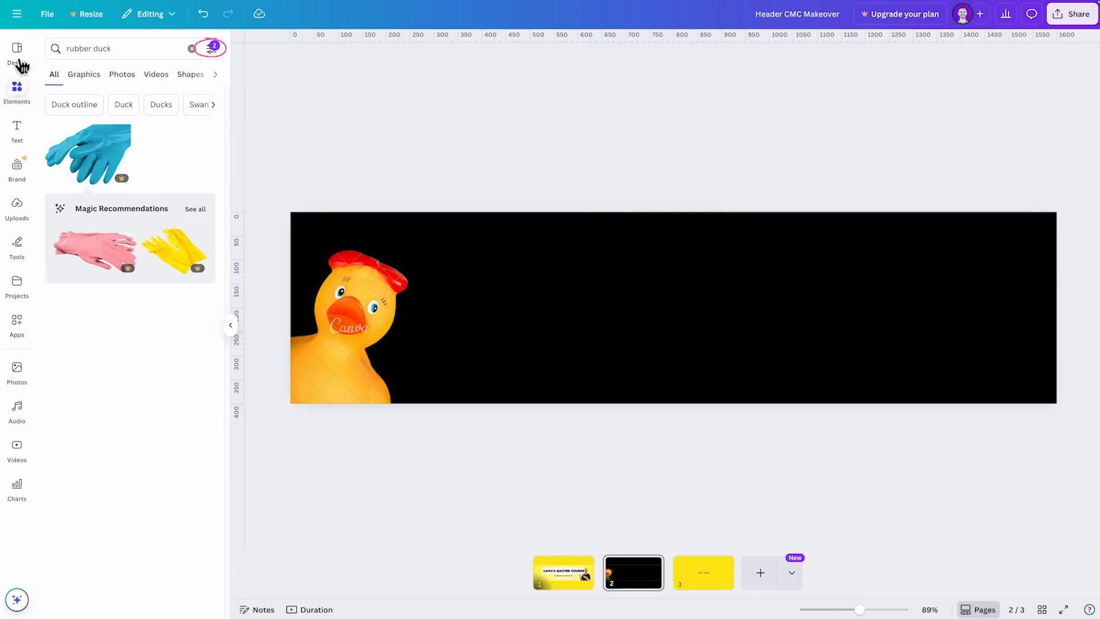
- Replace the light blue filter with Square orientation and add the first yellow rubber duck cut-out to page 2
left_click(211, 49)
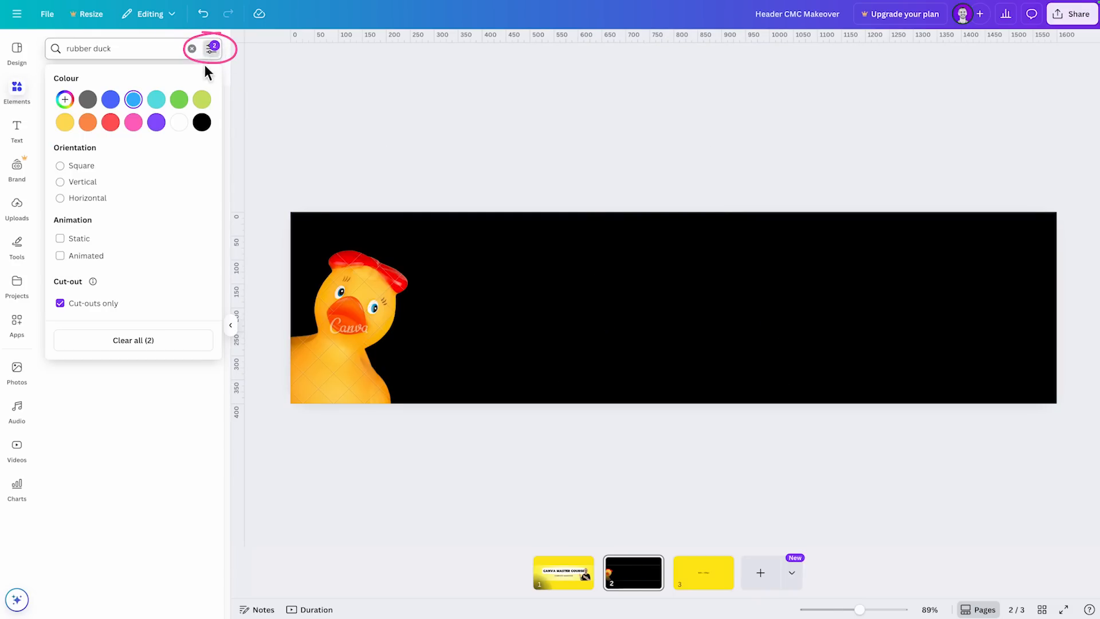
left_click(62, 166)
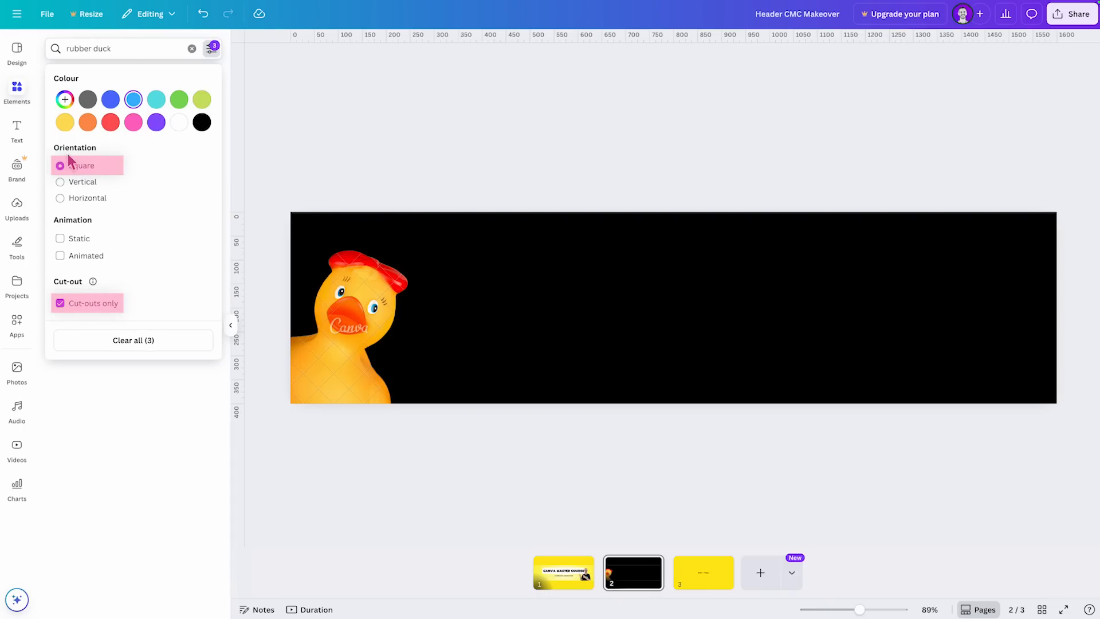
left_click(133, 100)
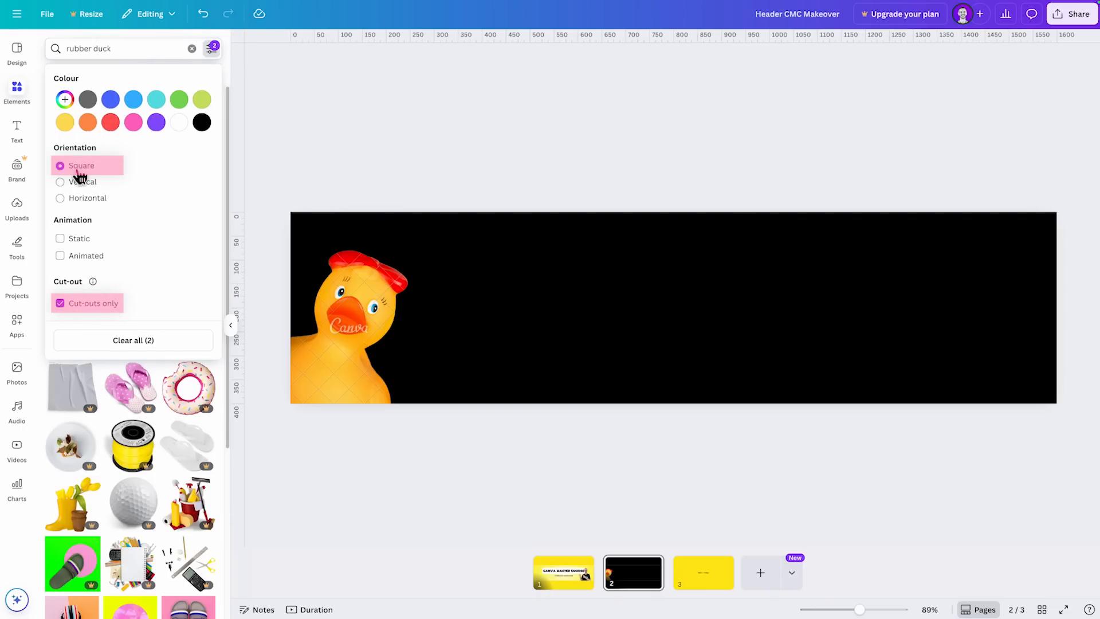
left_click(227, 439)
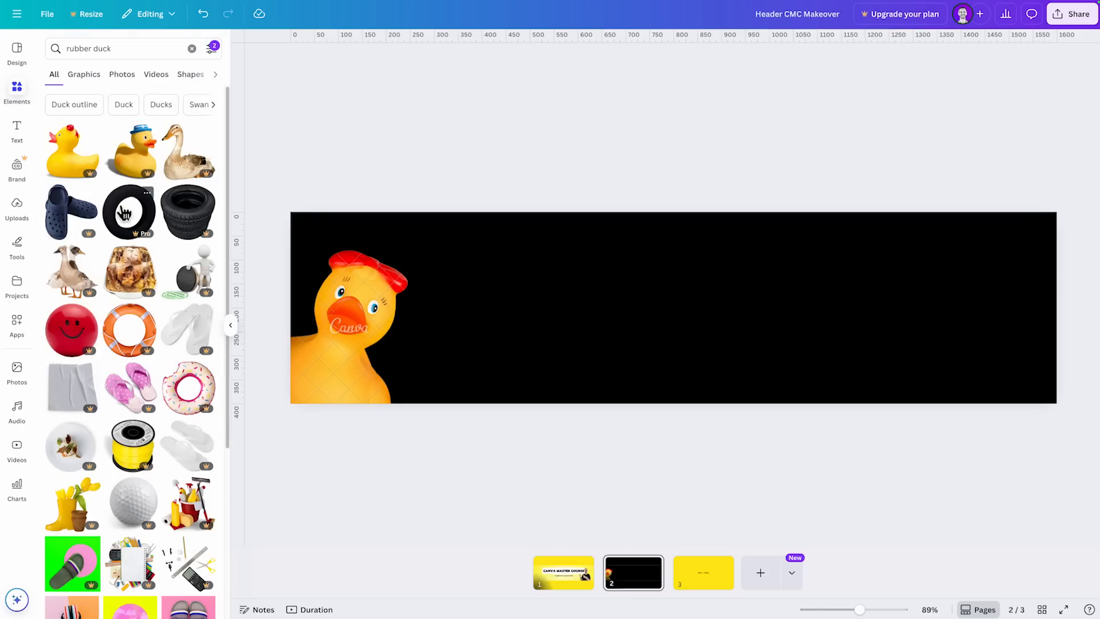
left_click(72, 163)
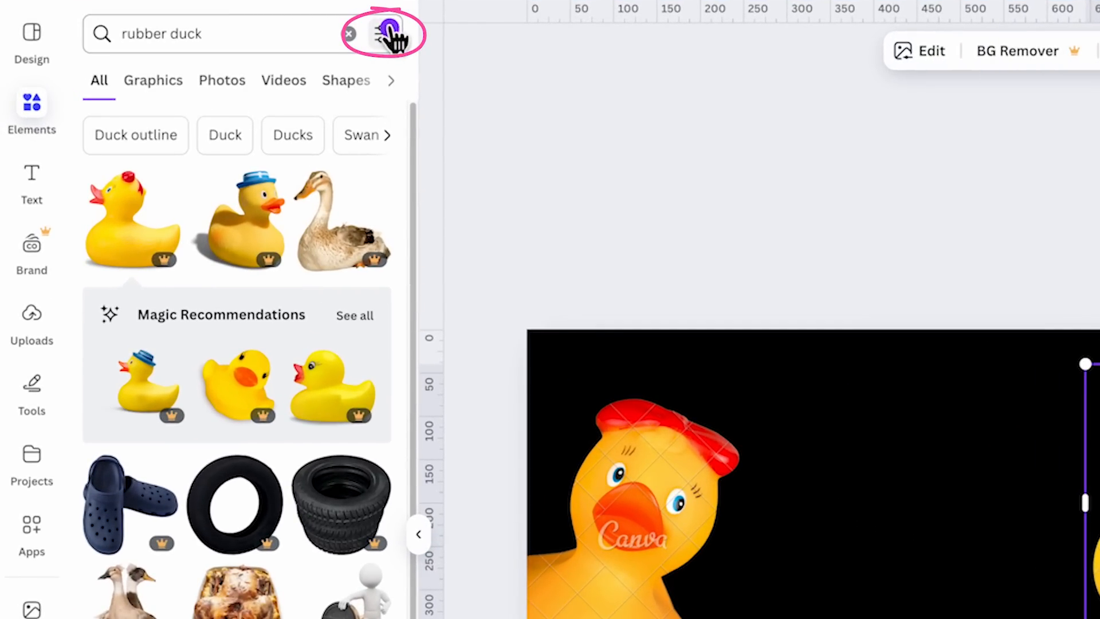
- Clear all filters from the rubber duck search and show all of its graphics results
left_click(388, 40)
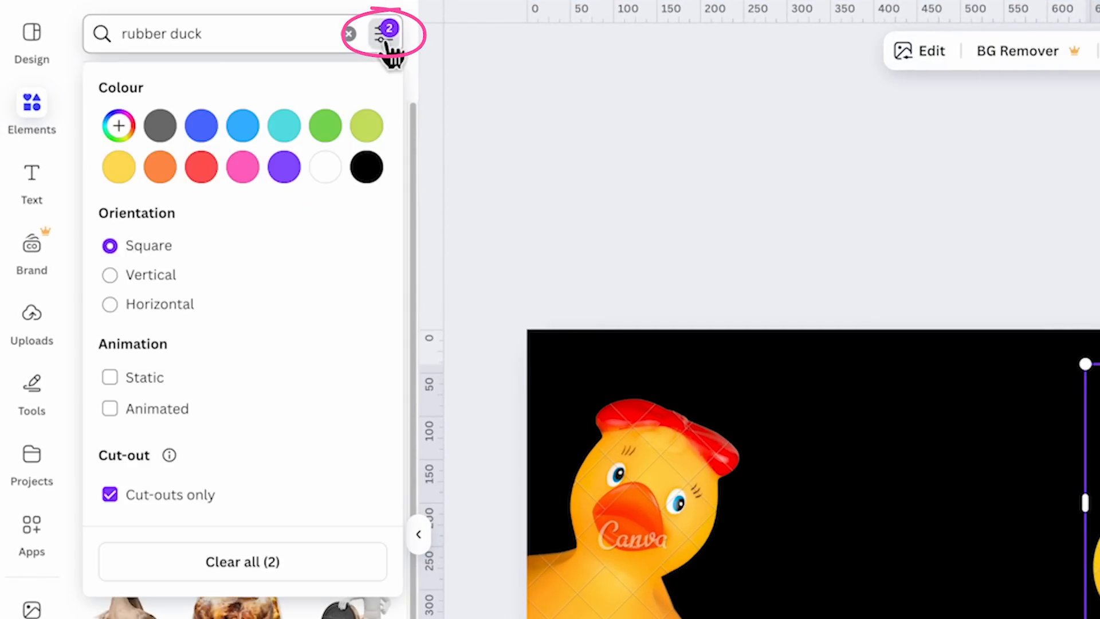
left_click(263, 564)
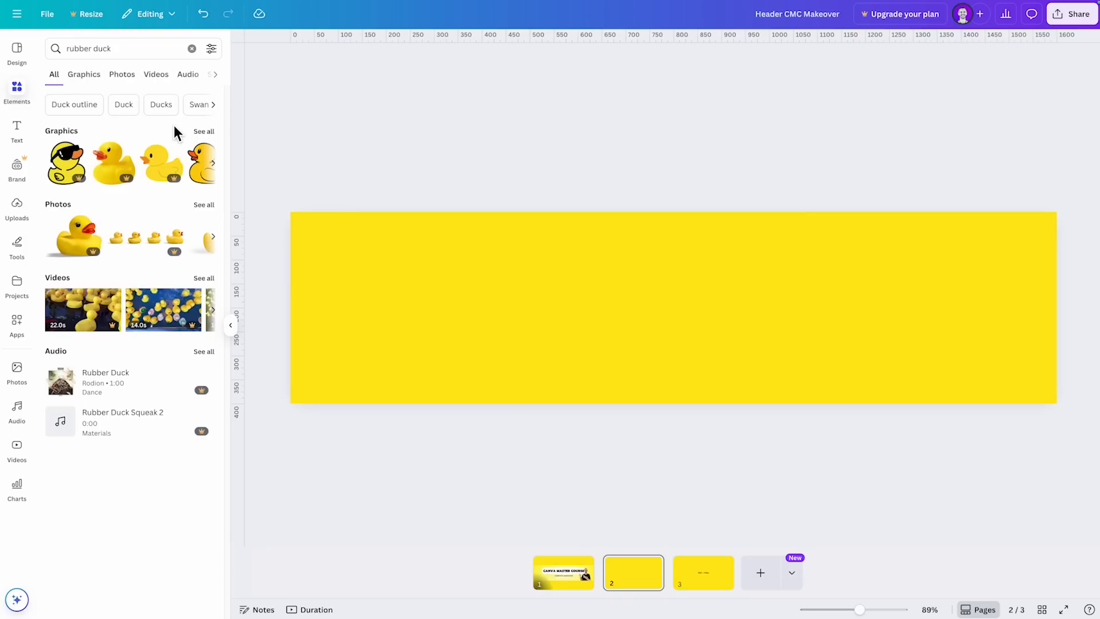
left_click(154, 50)
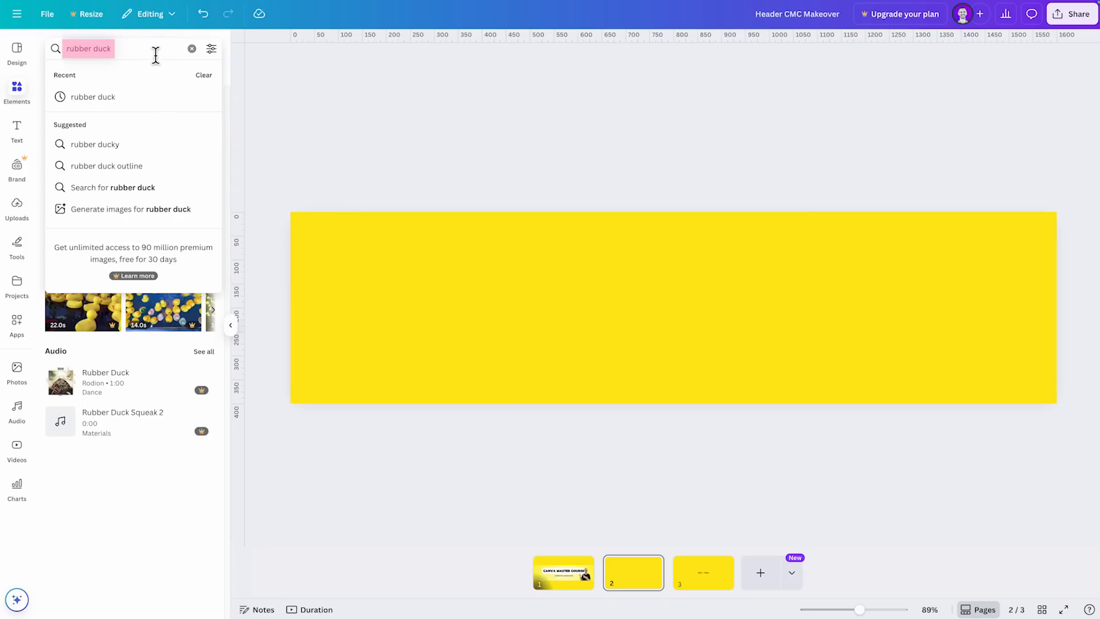
left_click(204, 131)
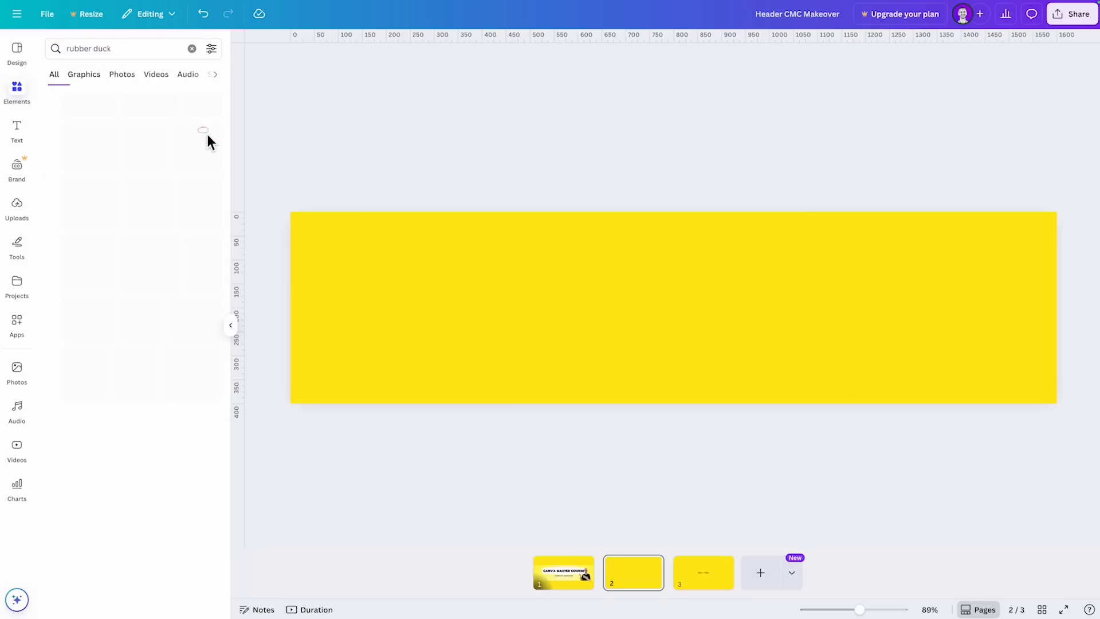
- Add the 3D rubber duck wearing sunglasses from the graphics results to page 2
scroll(85, 405, "down", 1)
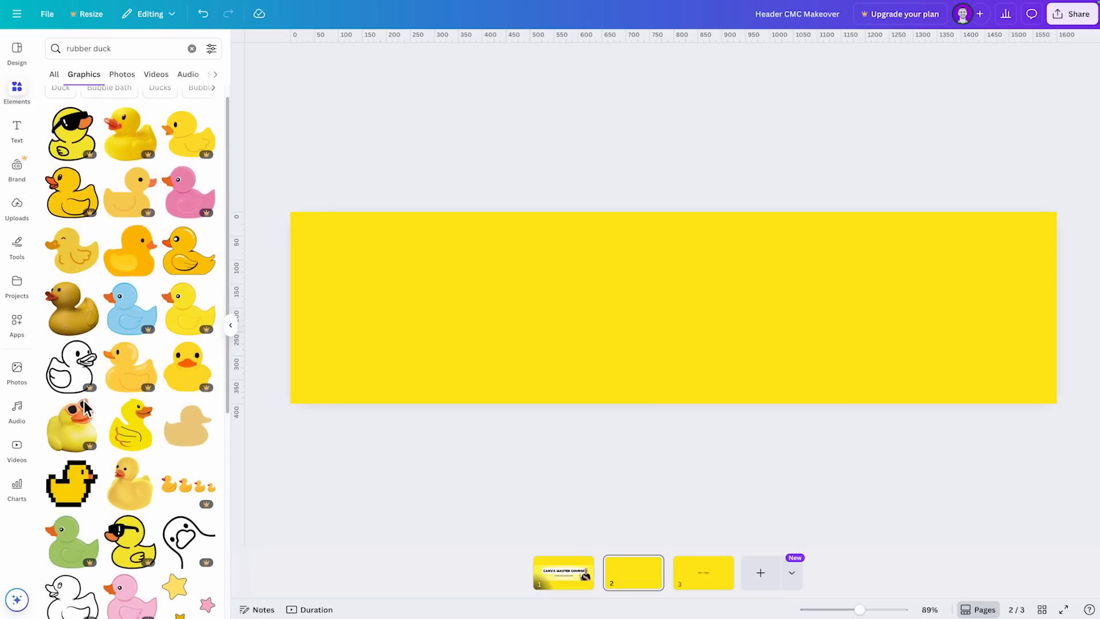
scroll(84, 406, "down", 1)
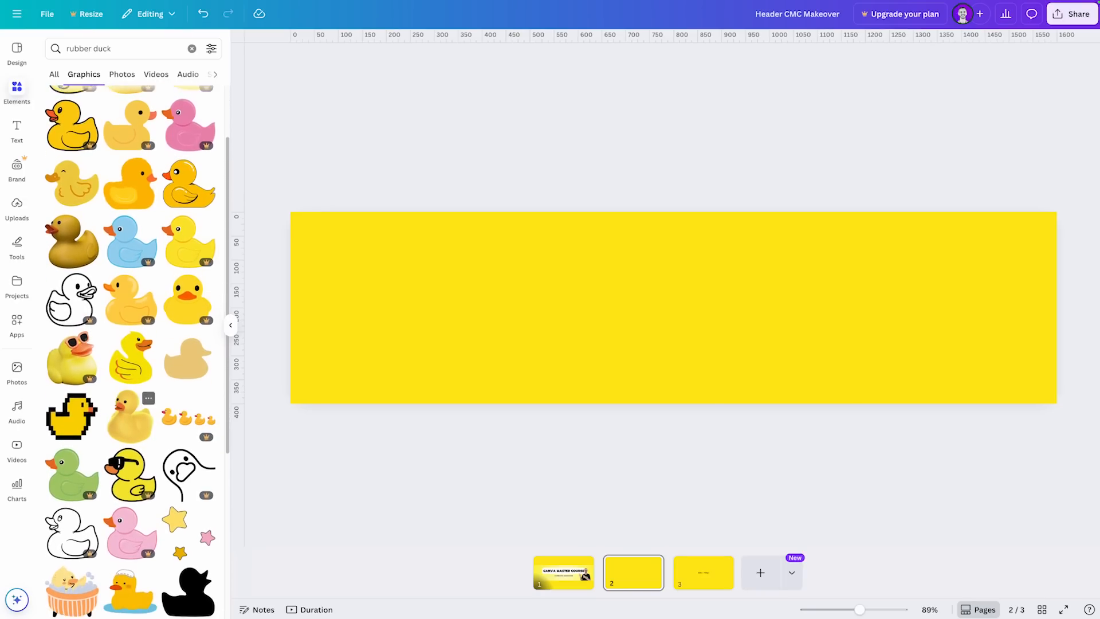
left_click(83, 358)
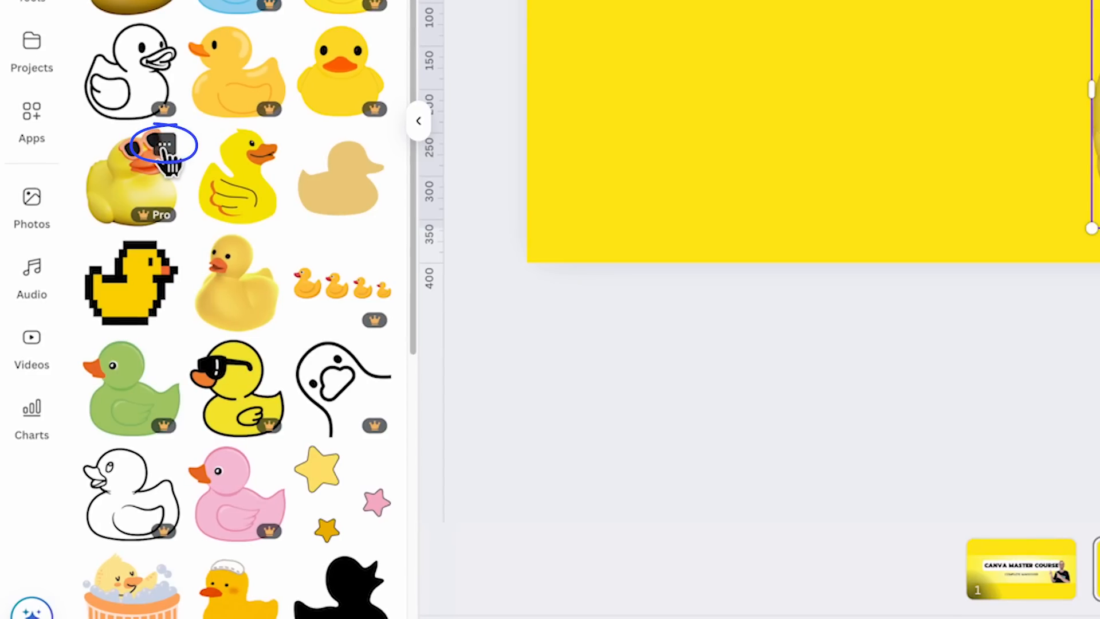
- View the sunglasses duck's details and its full list of keywords, and collapse the list again
left_click(163, 144)
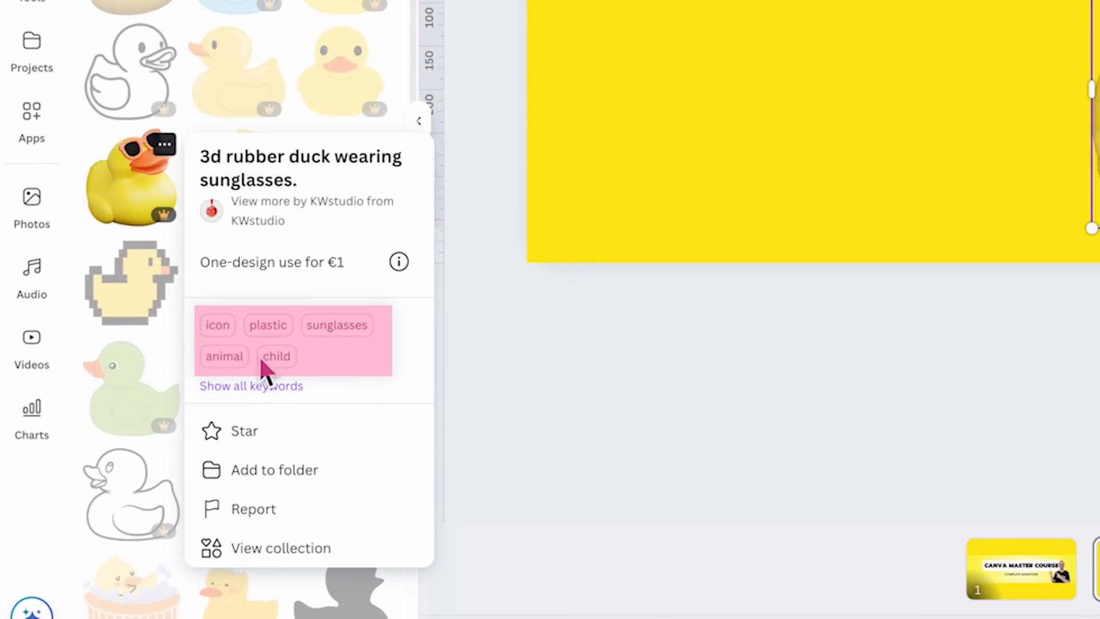
left_click(277, 396)
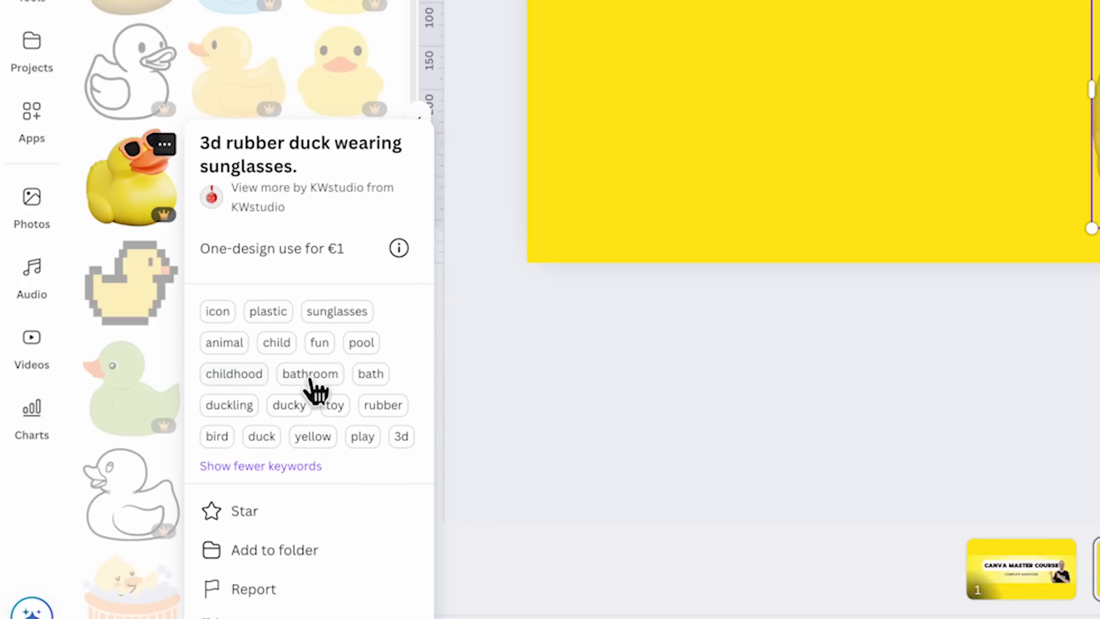
left_click(275, 466)
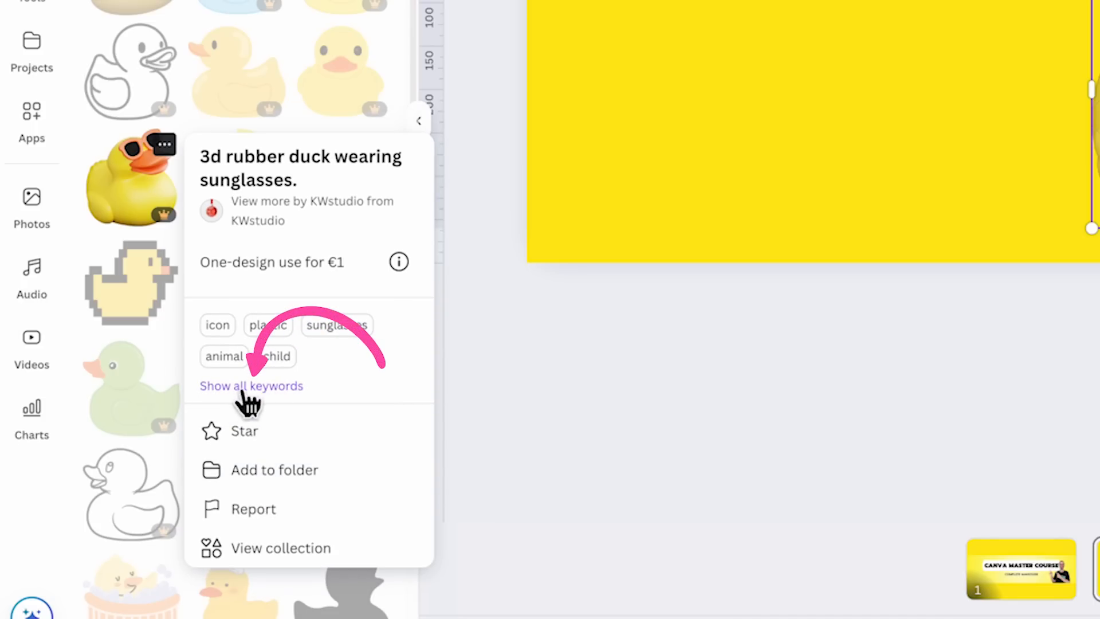
left_click(280, 395)
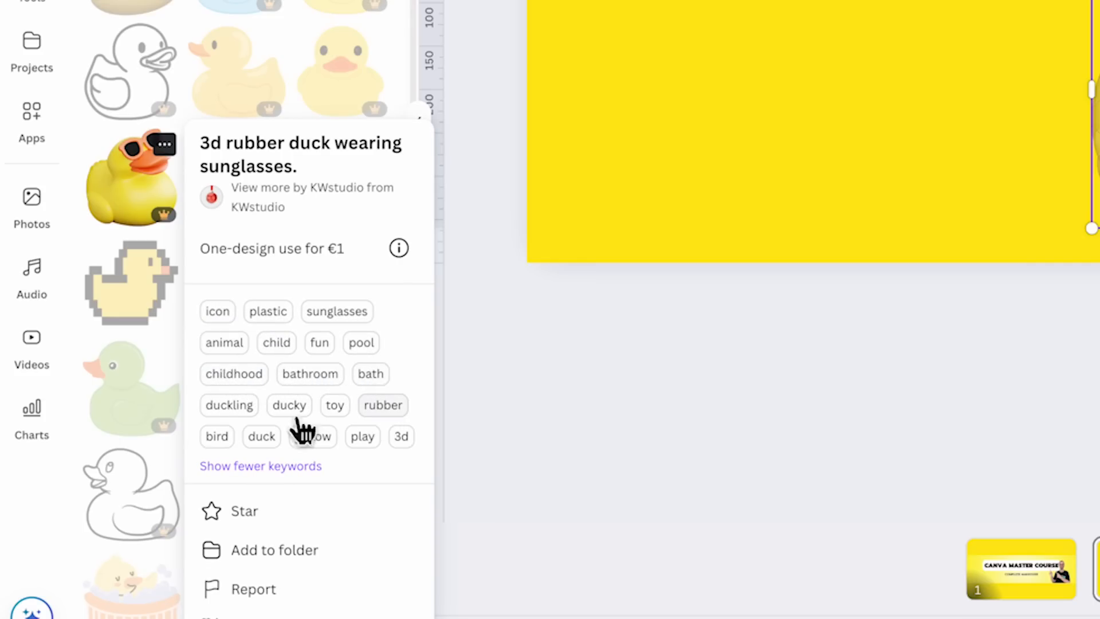
left_click(302, 465)
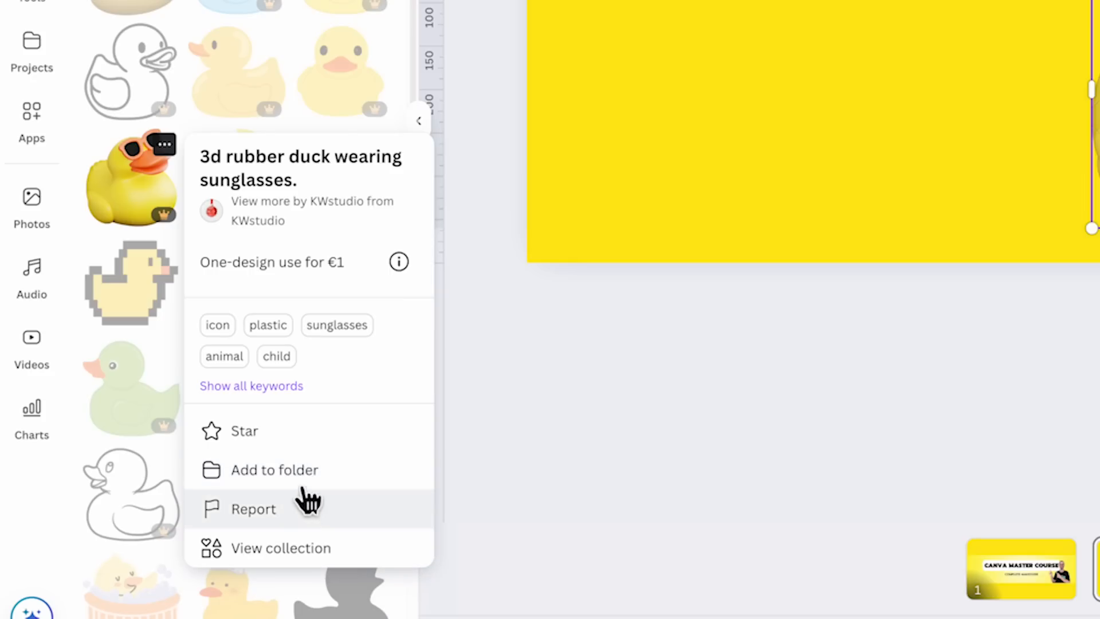
- Star the sunglasses duck and look through the folders it can be added to without choosing one
left_click(255, 442)
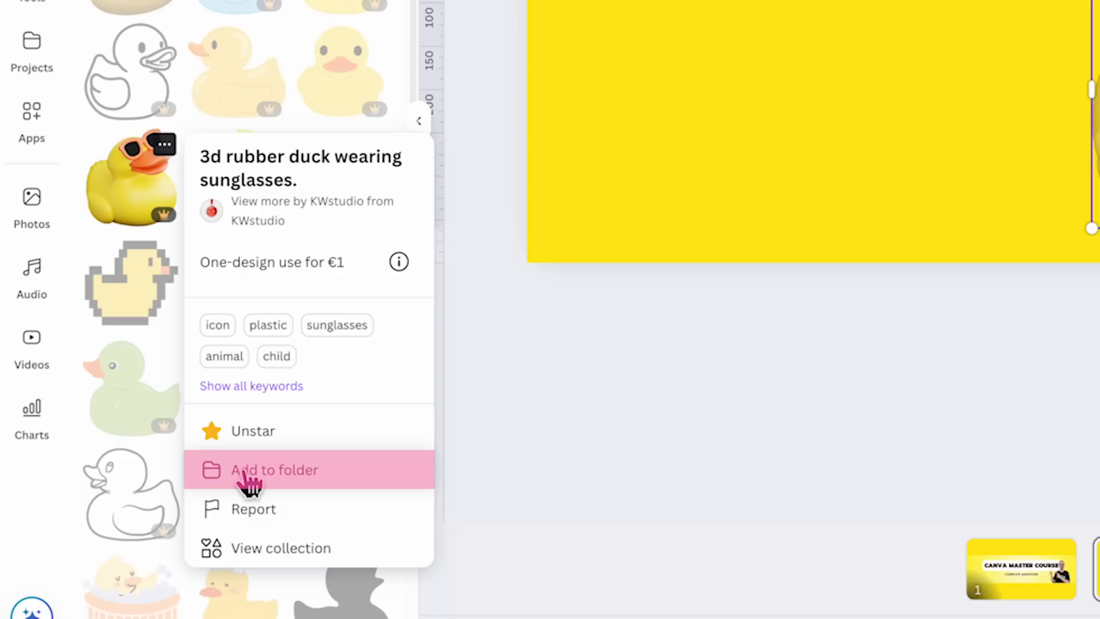
left_click(246, 477)
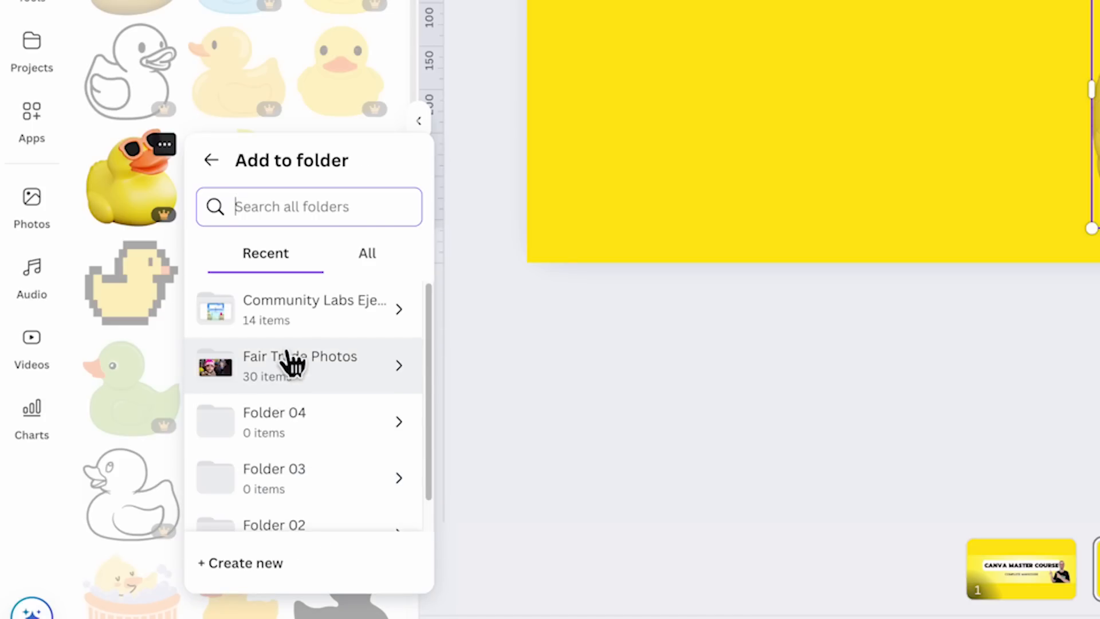
scroll(267, 467, "down", 1)
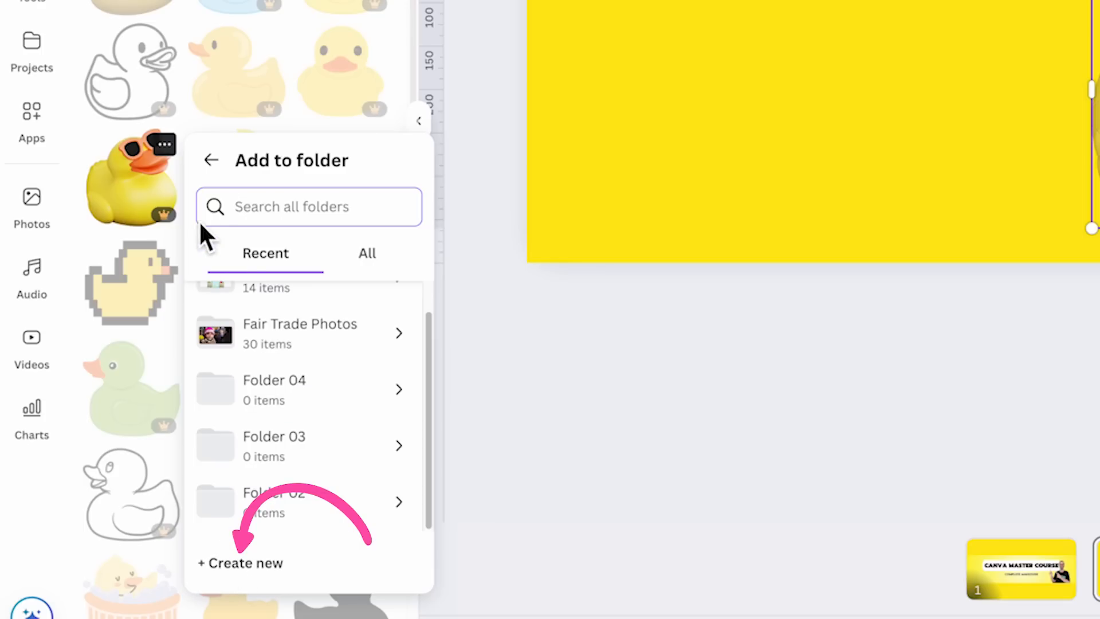
left_click(211, 162)
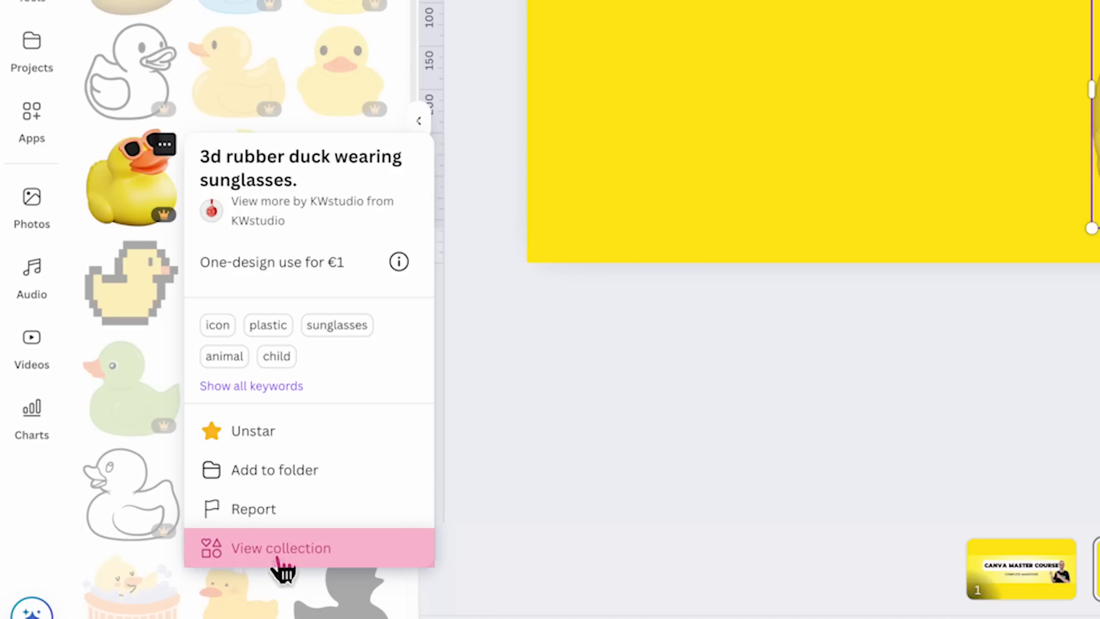
- Open the collection the sunglasses duck belongs to and examine its search code set:nAF9UAo9h7g
left_click(253, 555)
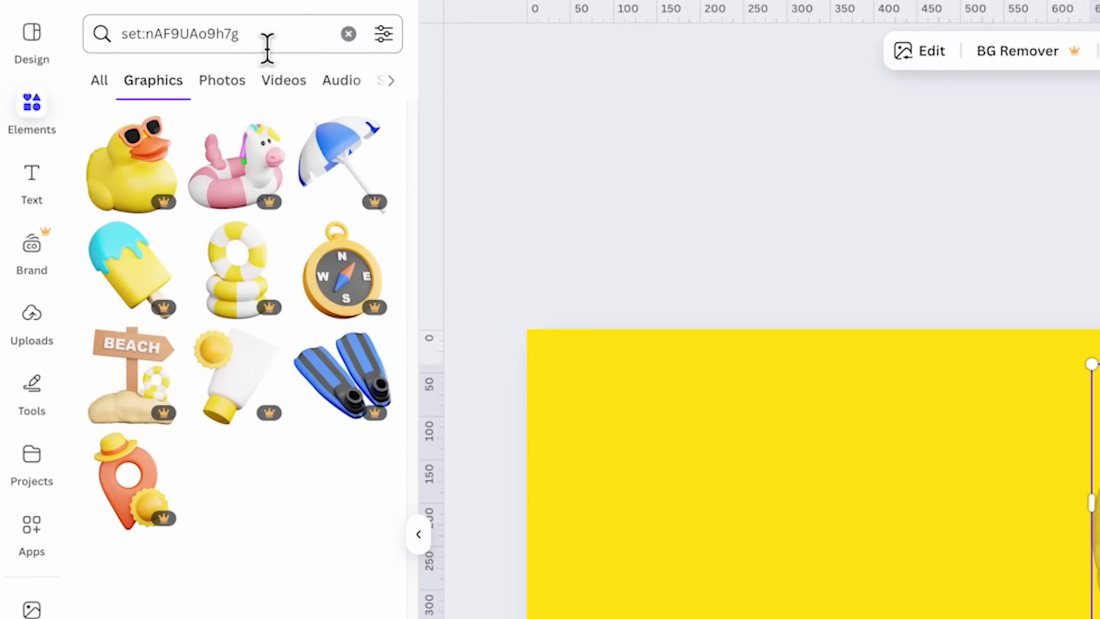
left_click_drag(267, 48, 110, 50)
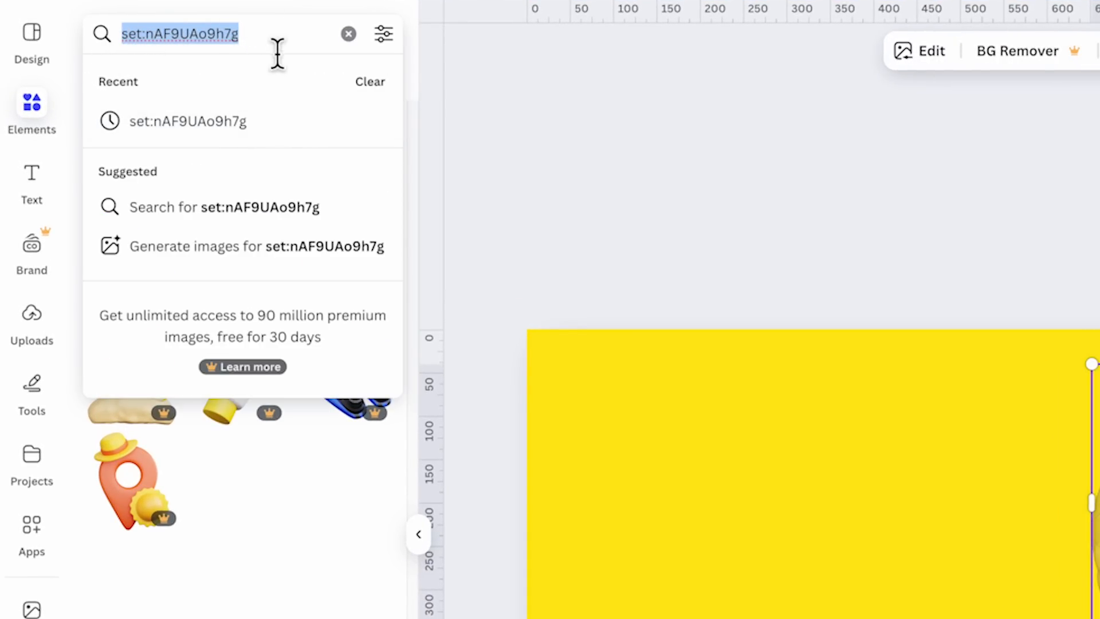
key("Return")
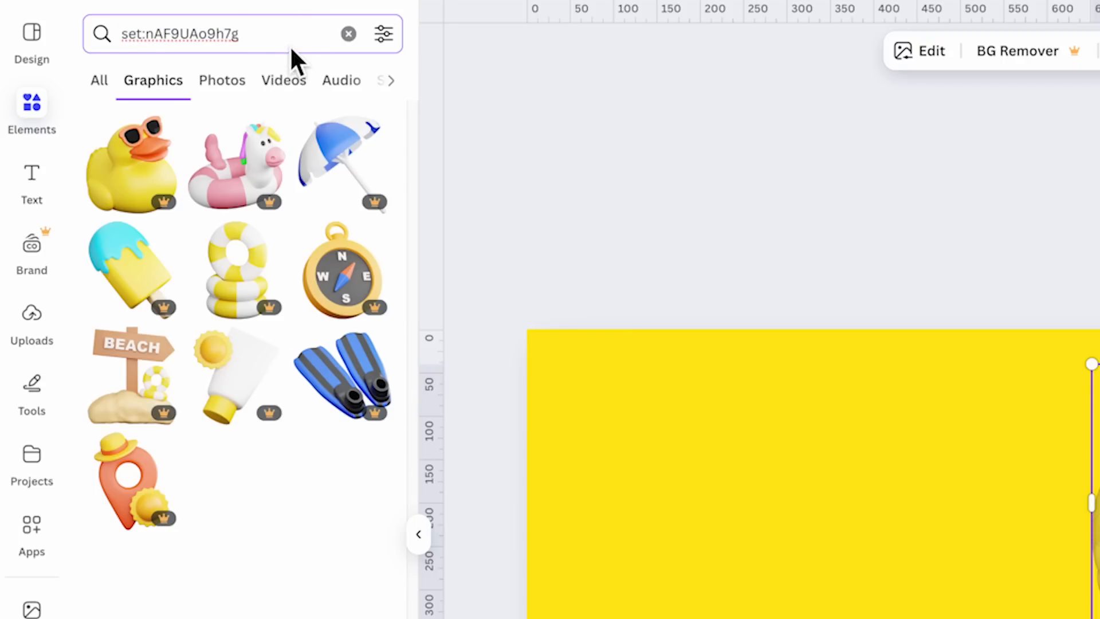
left_click_drag(255, 36, 108, 32)
key("ctrl+c")
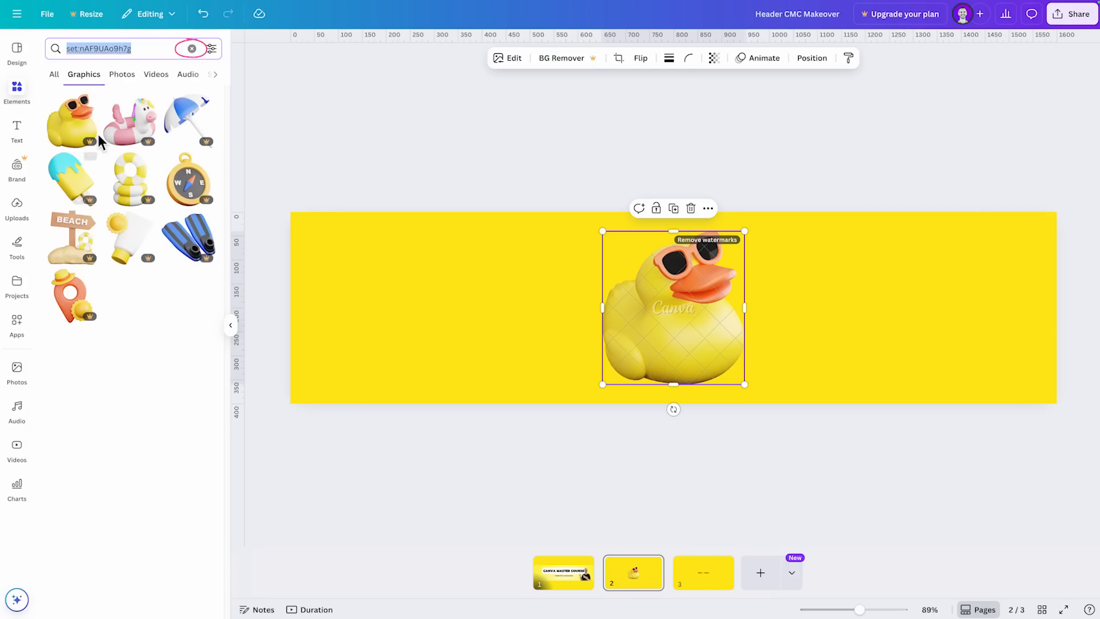
- Clear the collection search and browse the Elements categories down to Collections
left_click(192, 48)
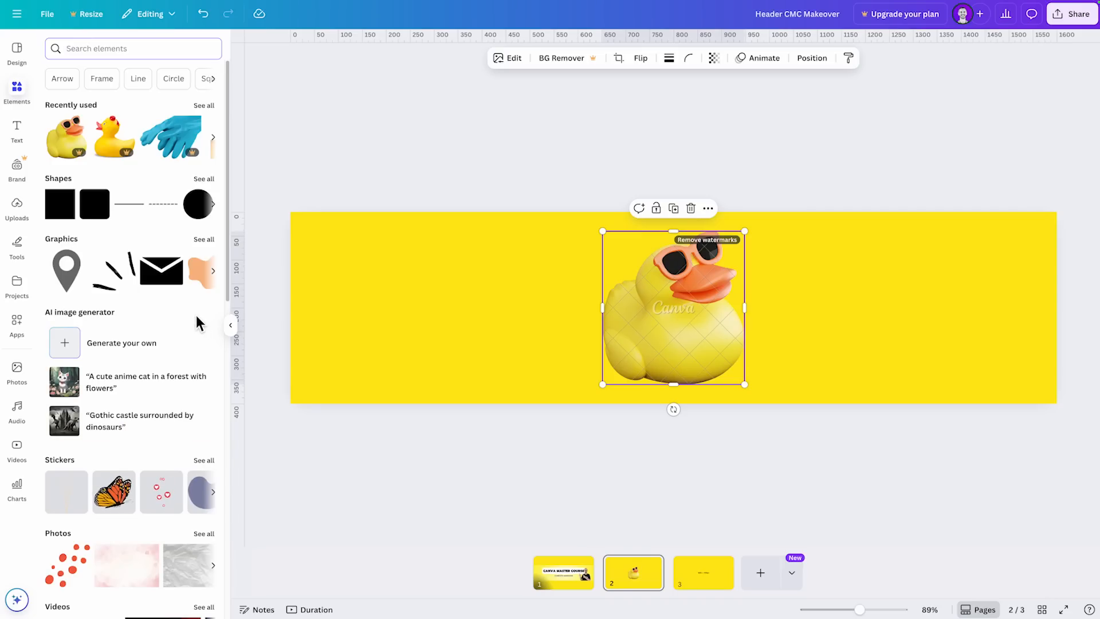
scroll(151, 252, "down", 3)
scroll(151, 252, "down", 15)
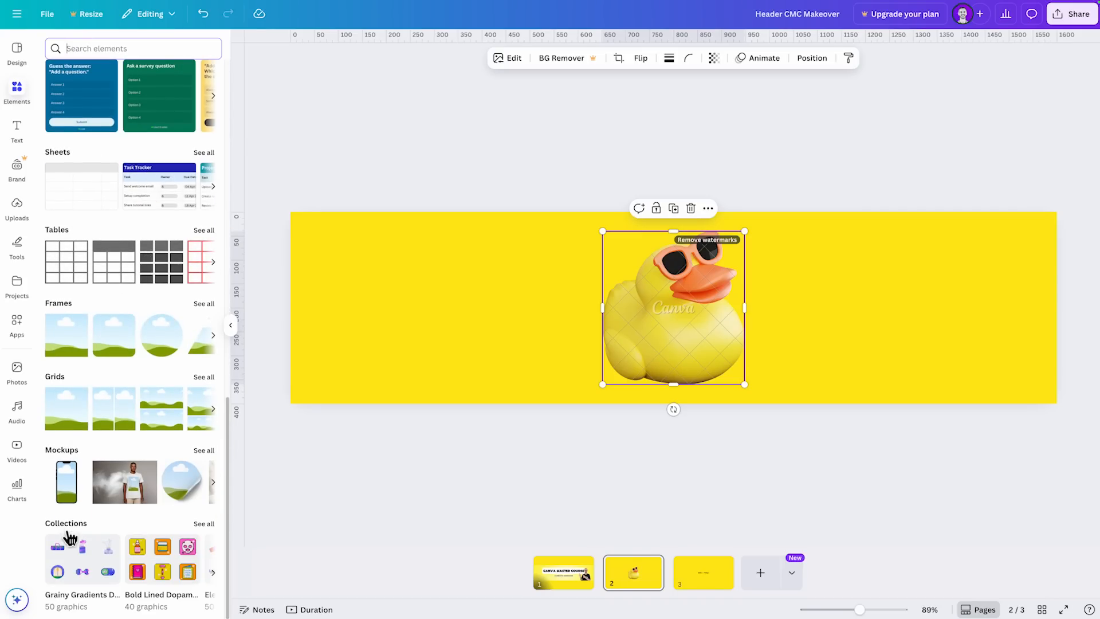
- Browse the Collections row of the Elements library and open the full list of collections
left_click(16, 86)
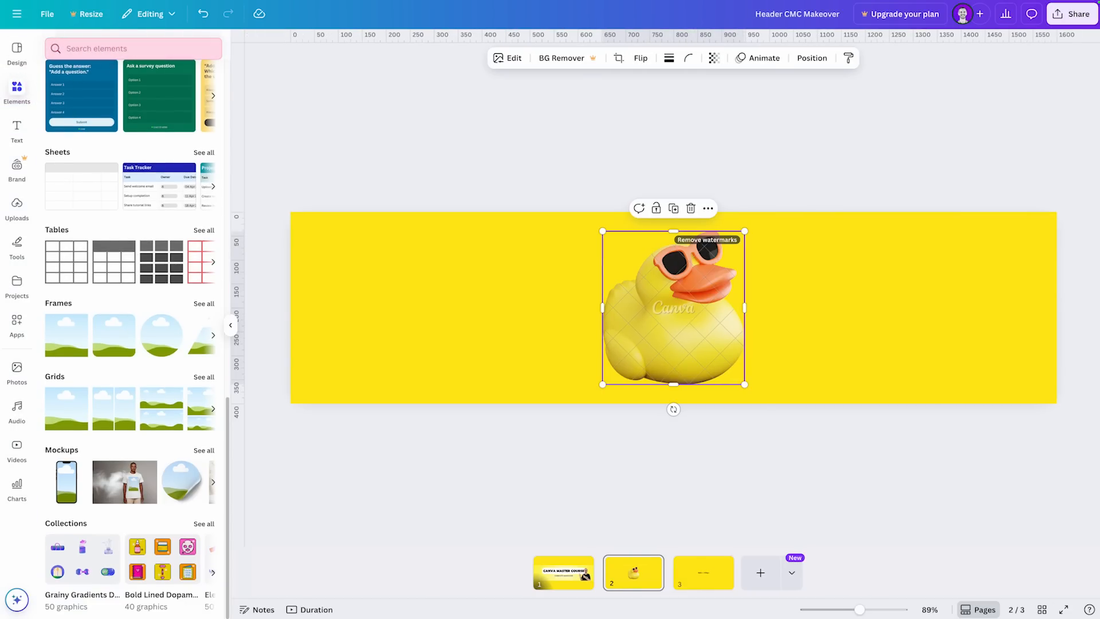
scroll(119, 267, "up", 13)
scroll(119, 267, "down", 10)
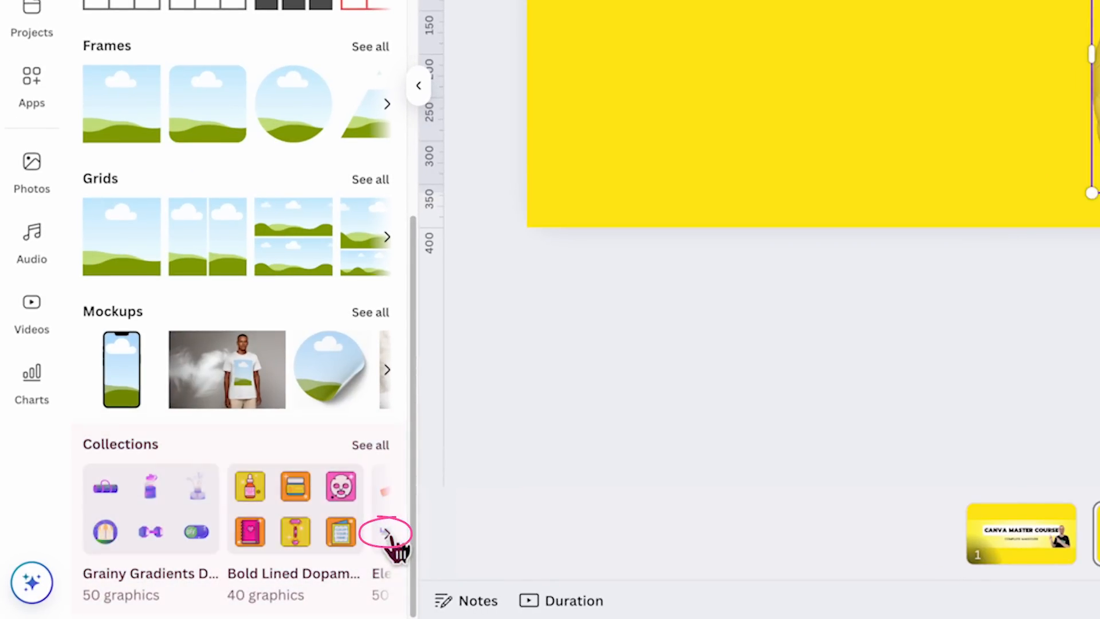
left_click(388, 534)
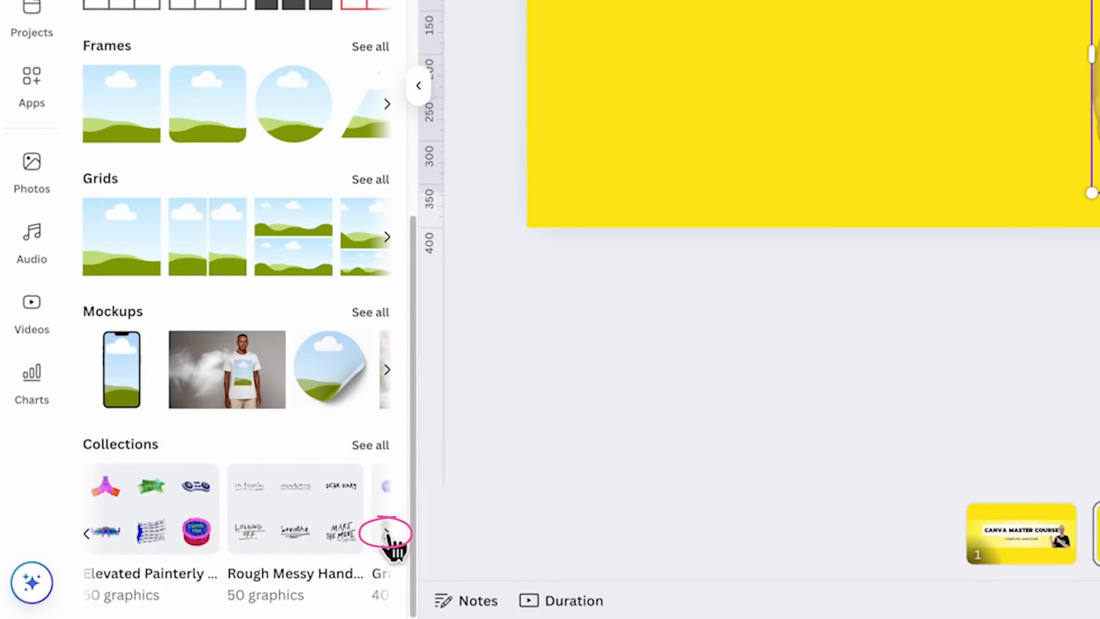
left_click(387, 535)
left_click(373, 446)
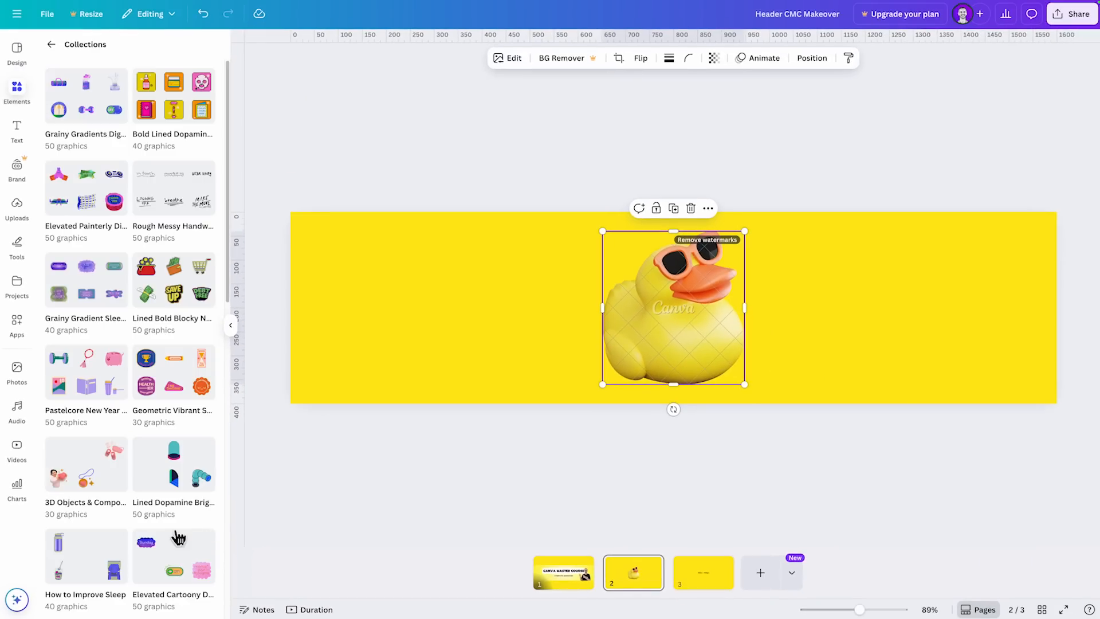
- Look through the full list of element collections and return to the Elements overview
scroll(116, 492, "down", 20)
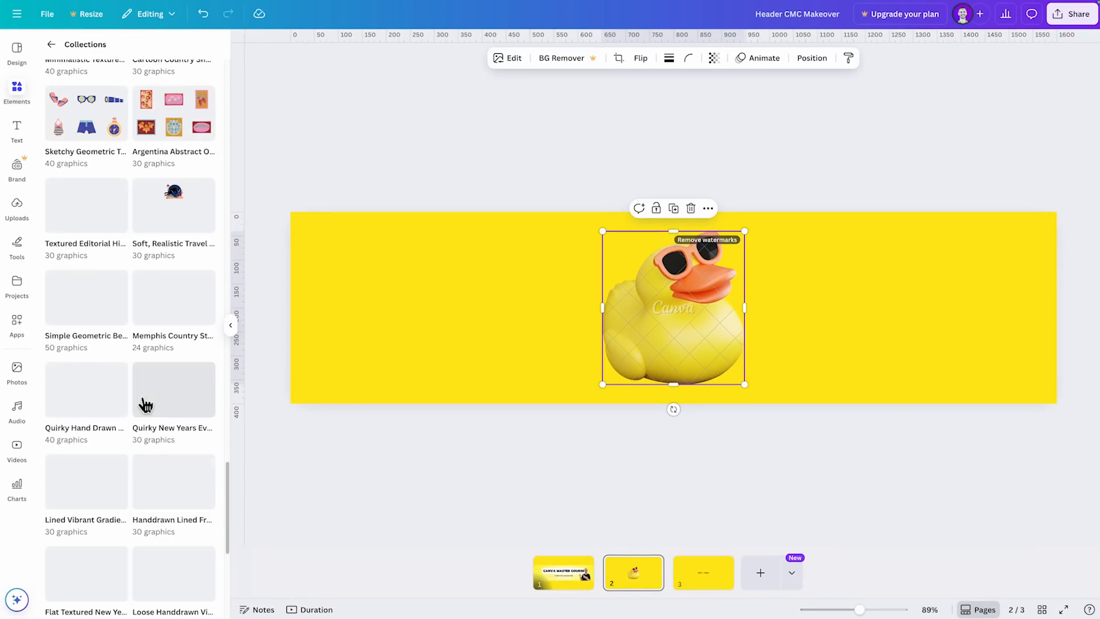
scroll(146, 405, "down", 5)
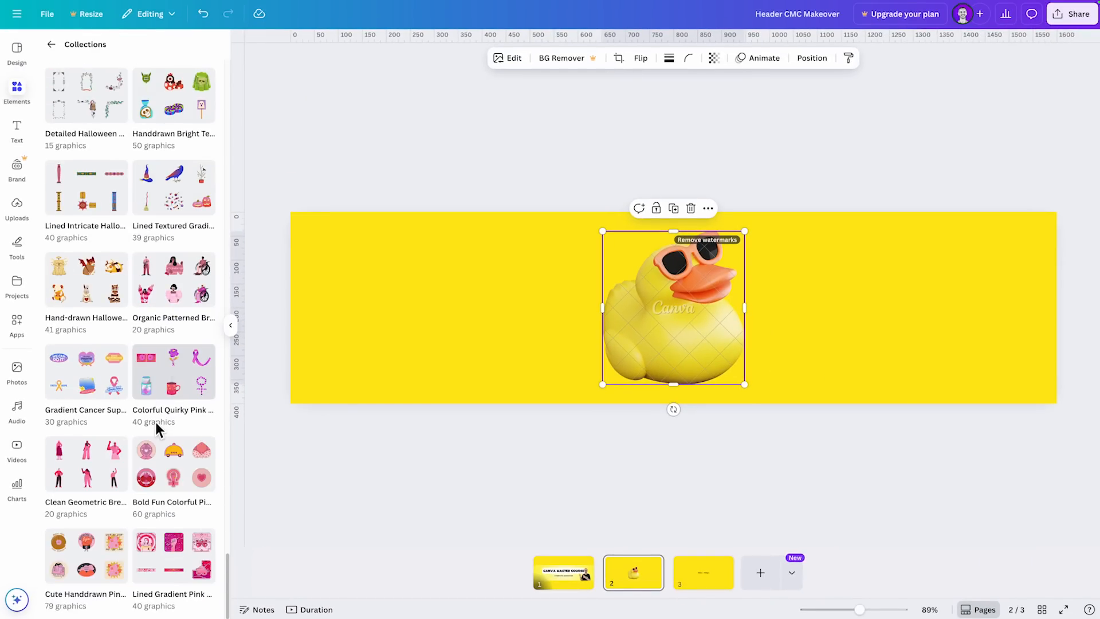
scroll(158, 430, "up", 20)
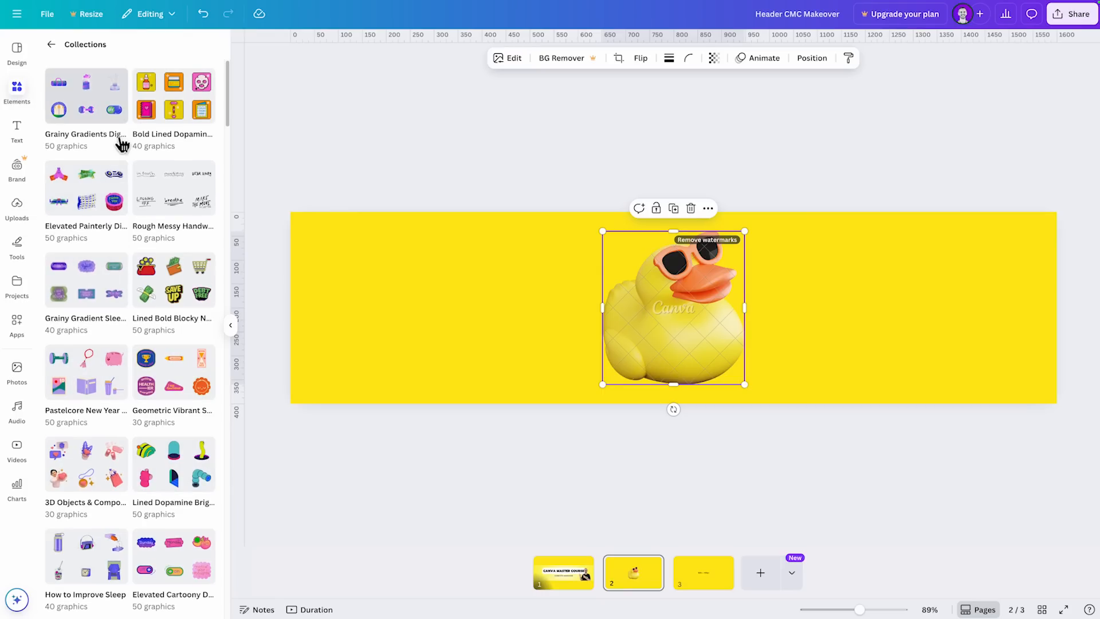
scroll(114, 358, "down", 2)
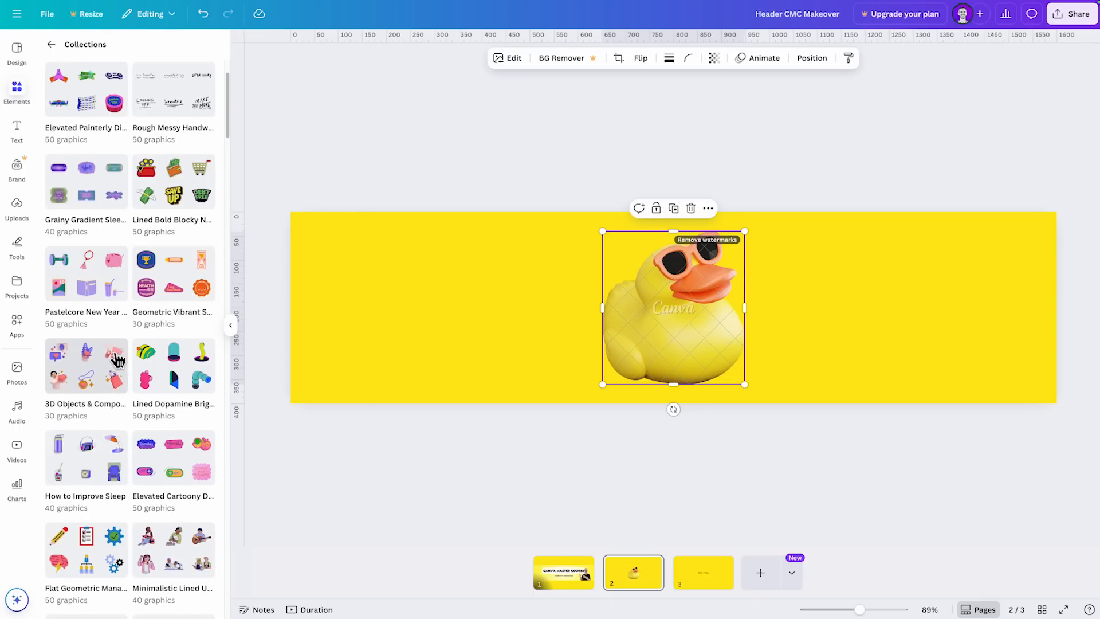
scroll(129, 364, "up", 2)
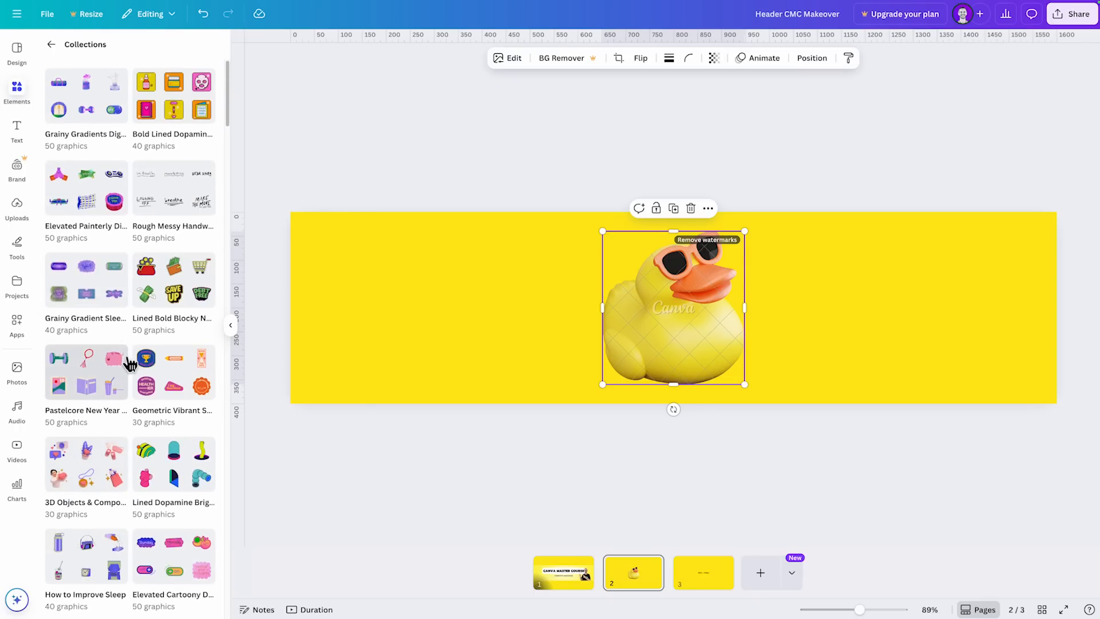
left_click(51, 45)
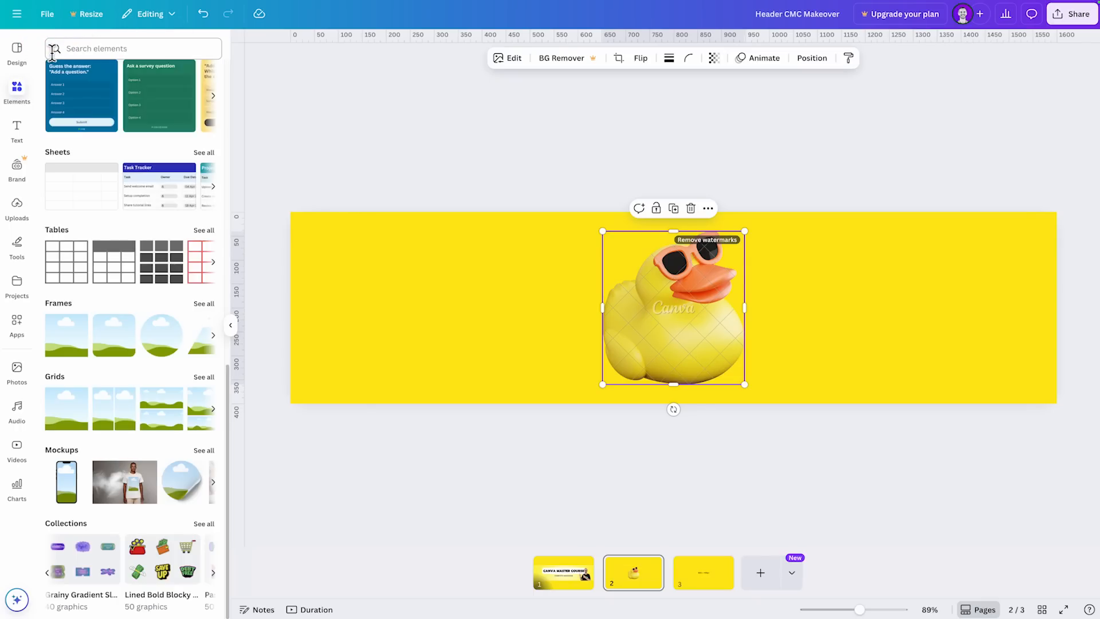
- Search the elements for the collection code set:nAF9UAo9h7g
left_click(86, 58)
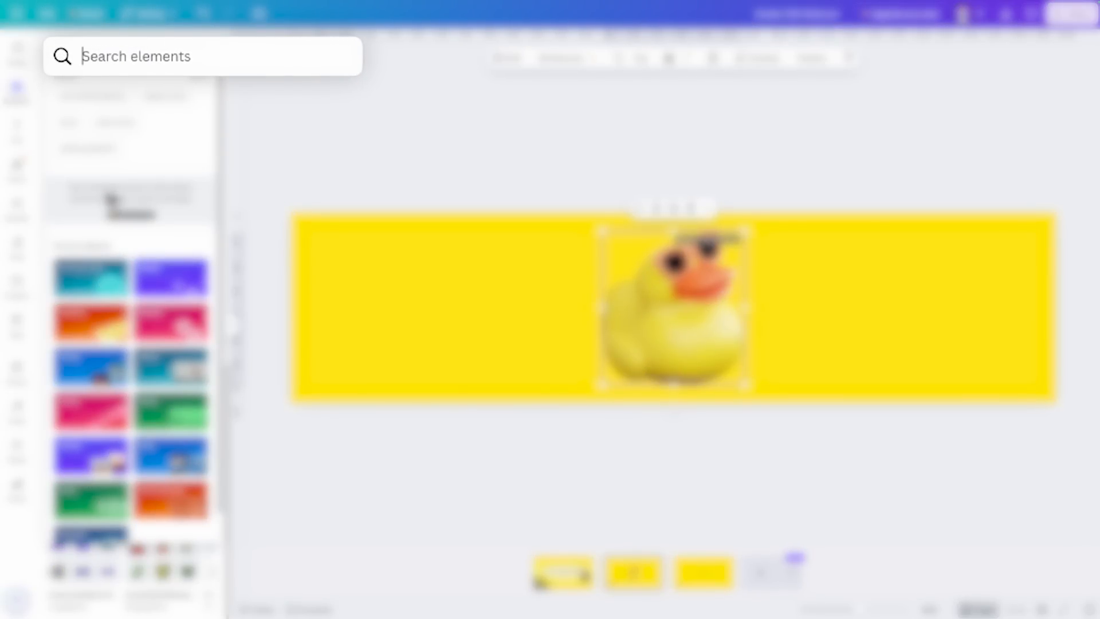
left_click(261, 70)
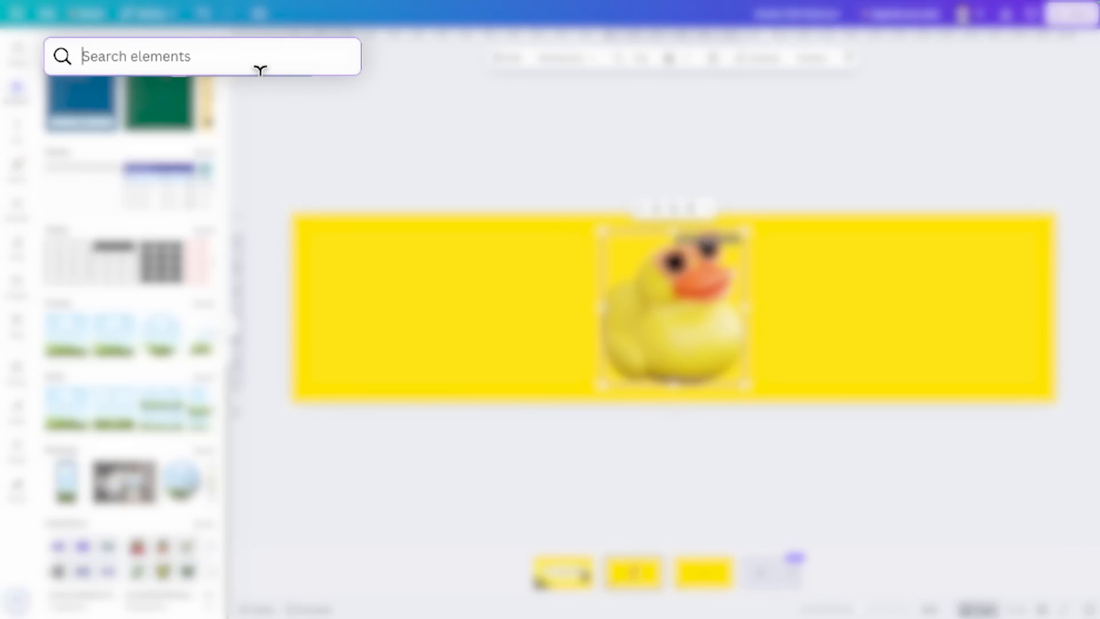
key("ctrl+v")
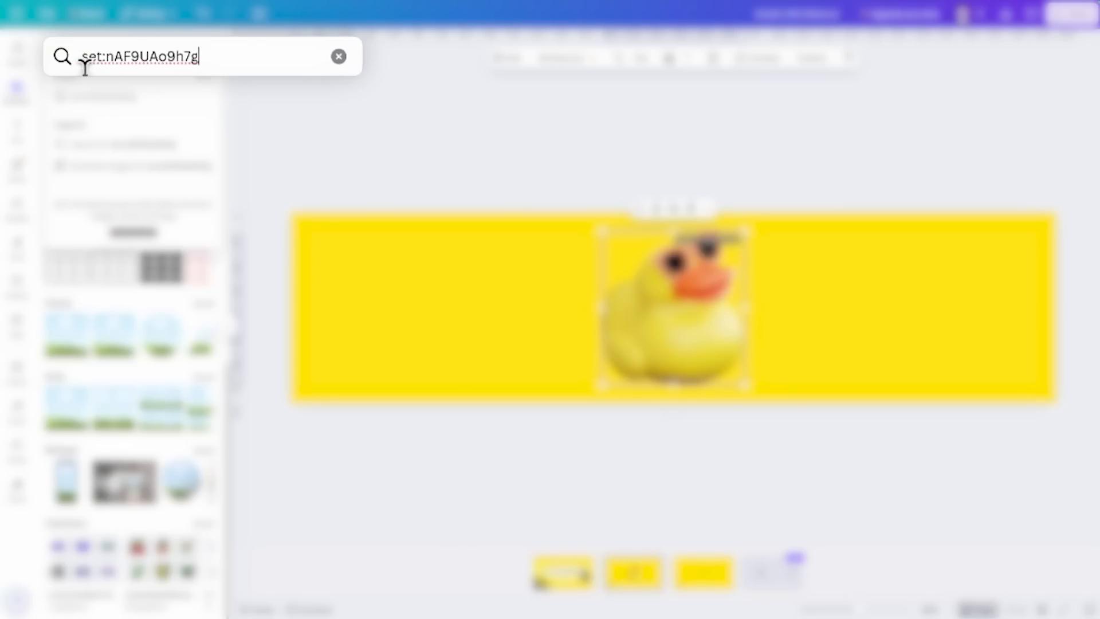
key("Return")
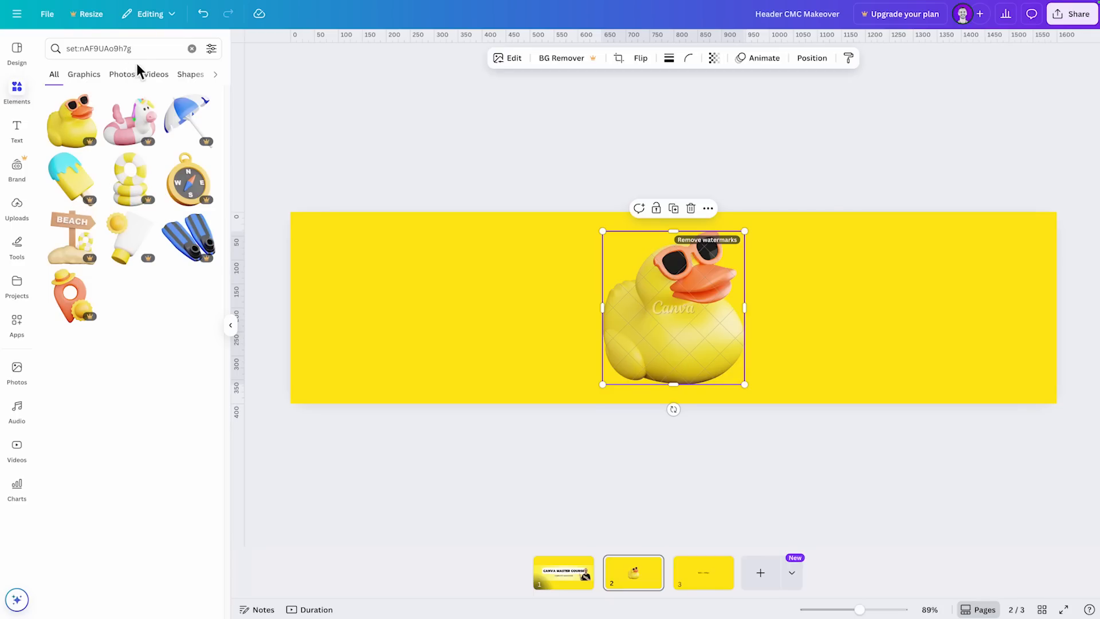
left_click(68, 48)
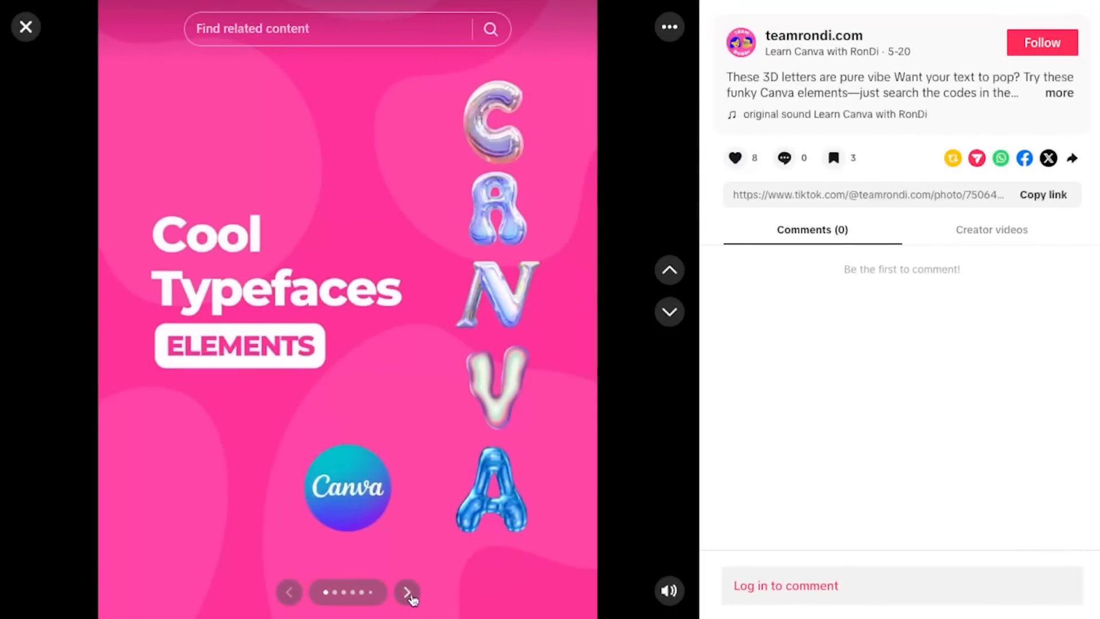
- Switch to the TikTok post about 3D letters and look through its slides of collection codes
left_click(408, 593)
left_click(409, 593)
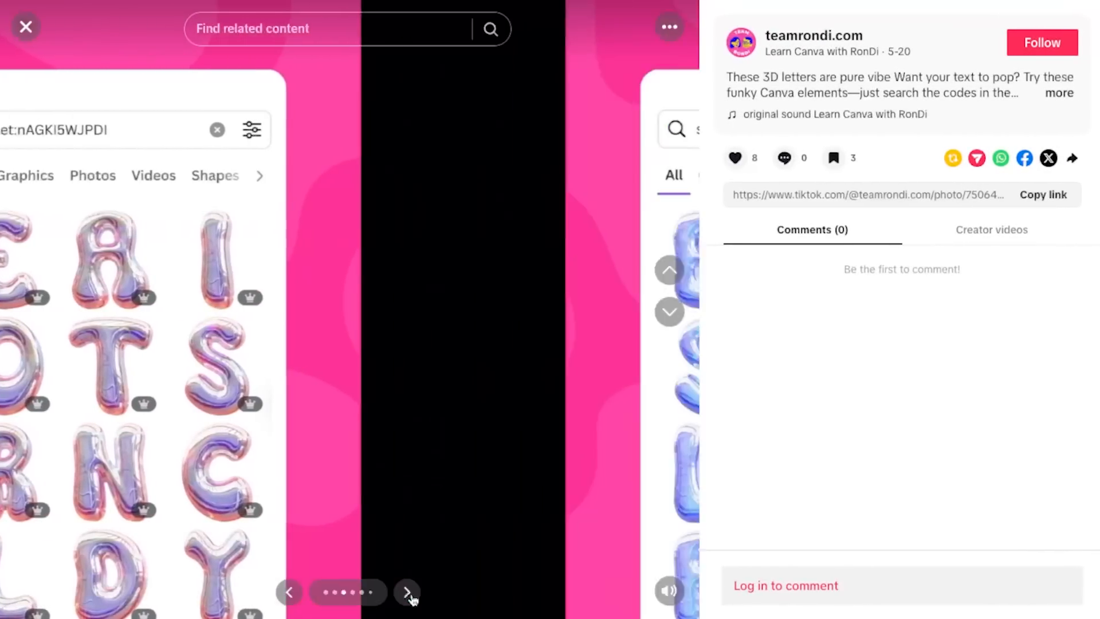
left_click(408, 593)
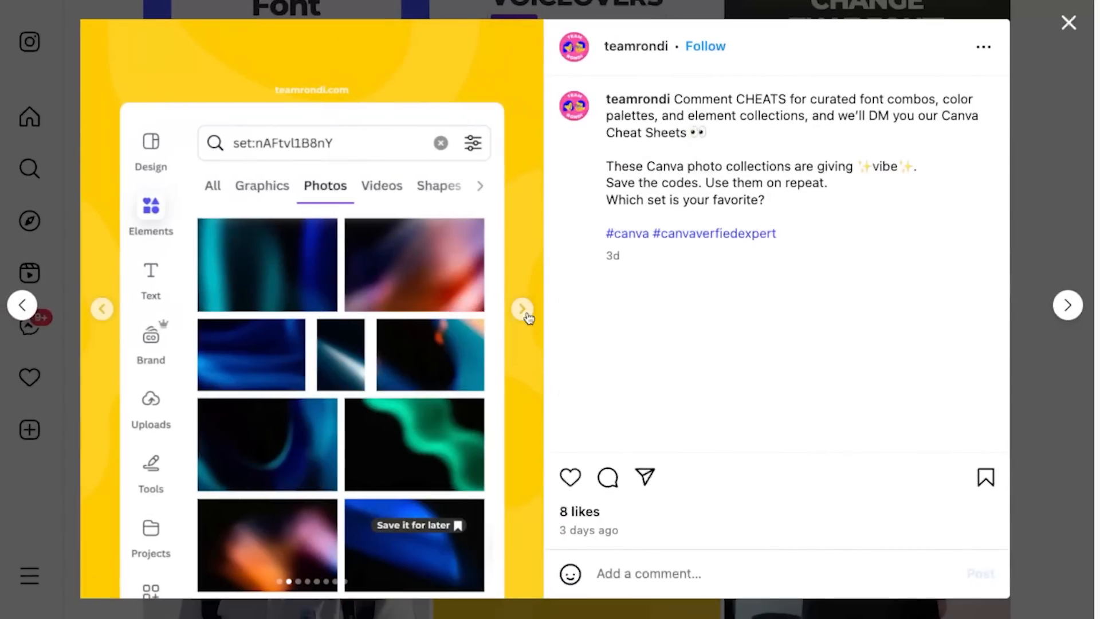
- Switch to the Instagram post about Canva photo collections and look through its slides of set codes
left_click(527, 316)
left_click(528, 317)
left_click(527, 316)
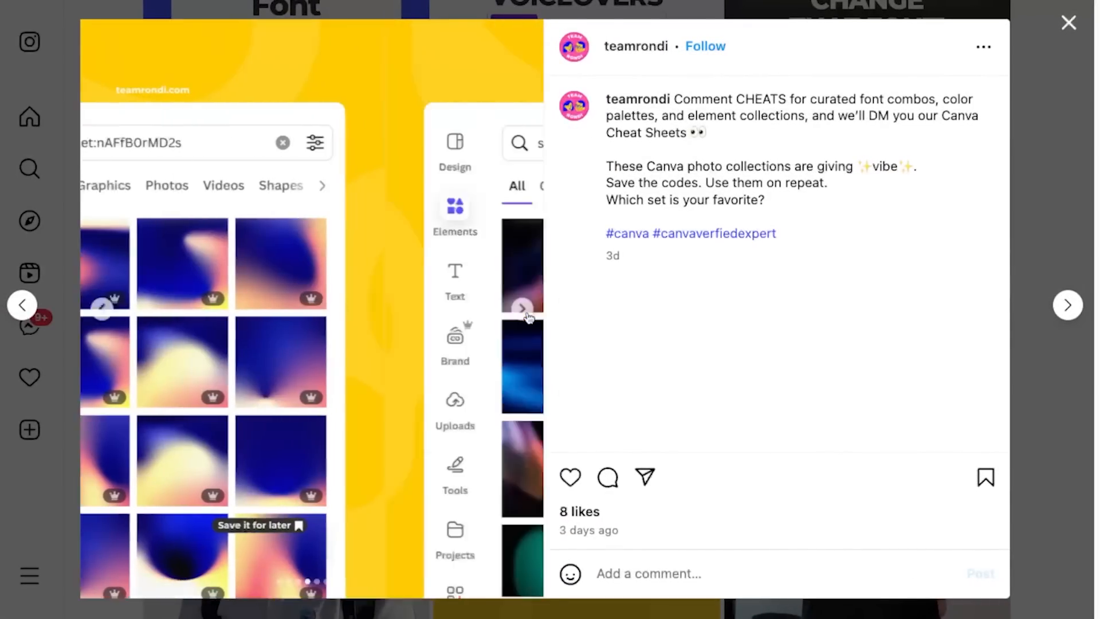
left_click(527, 316)
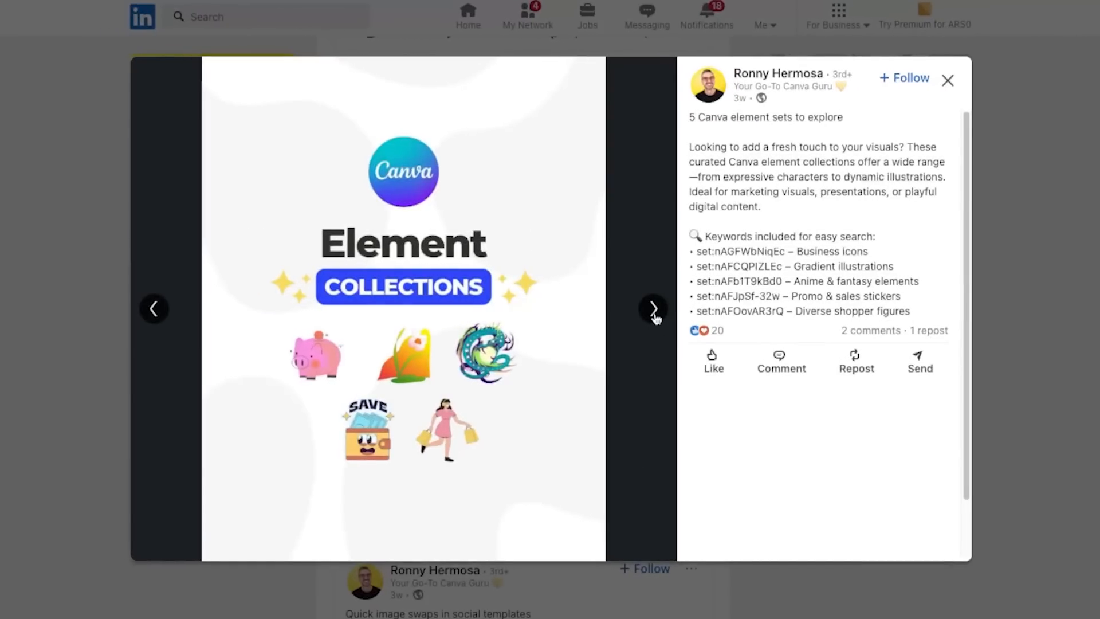
- Switch to the LinkedIn post "5 Canva element sets to explore" and look through its collection slides
left_click(654, 310)
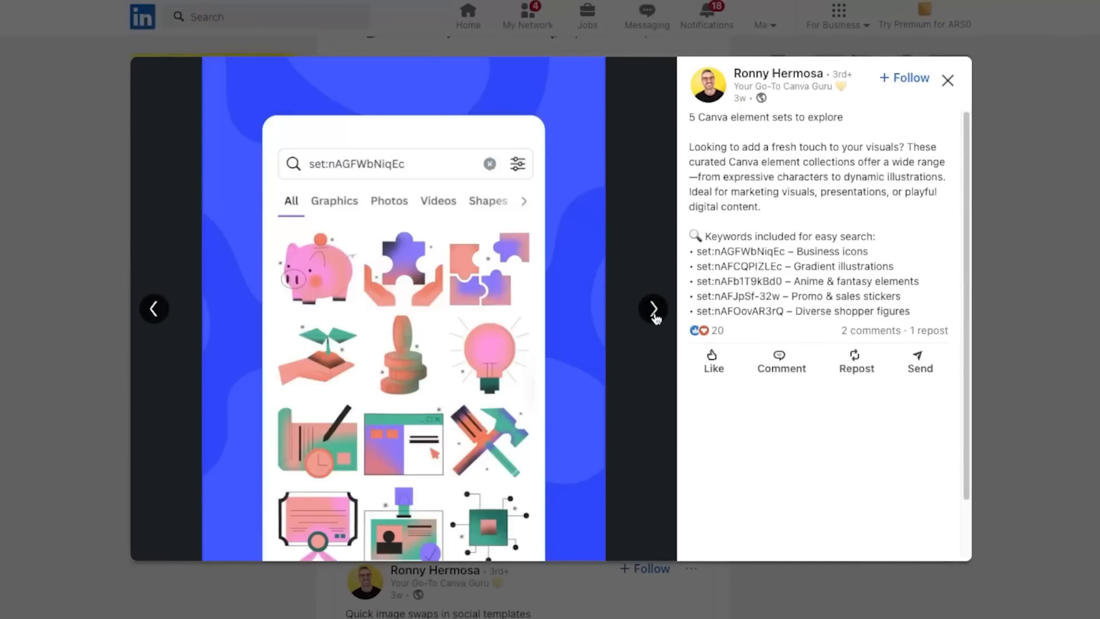
left_click(654, 310)
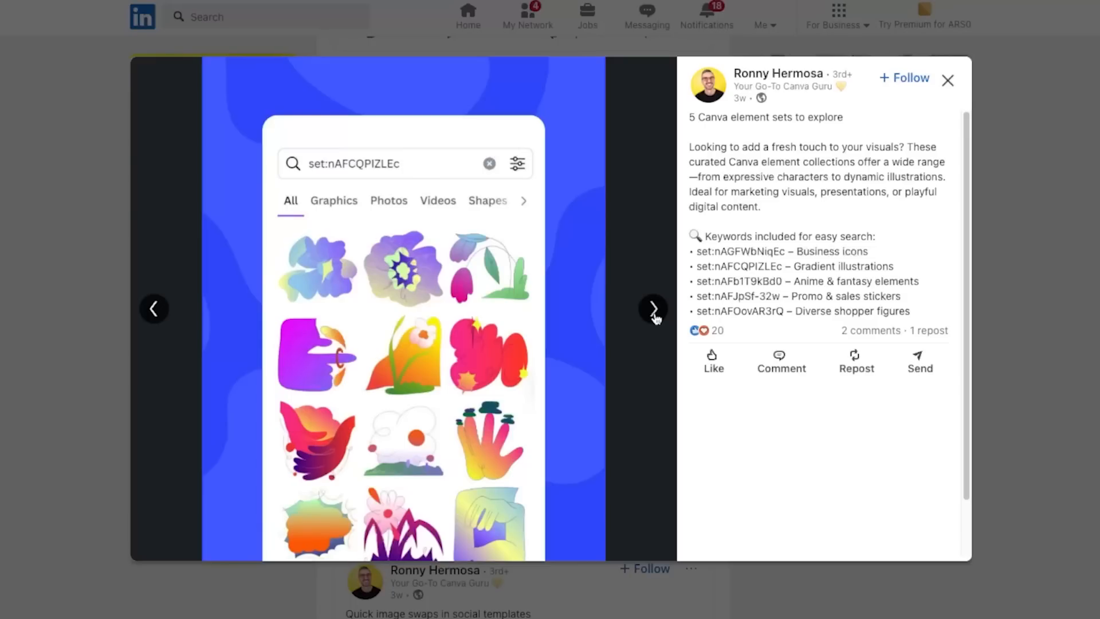
left_click(654, 310)
left_click(654, 310)
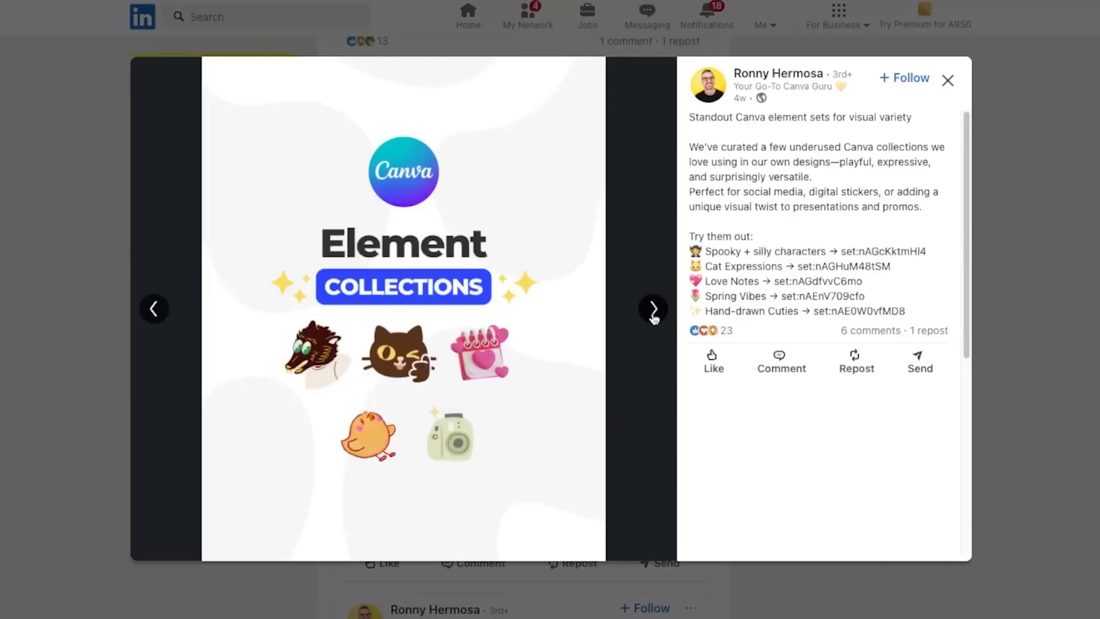
- Look through the slides of the LinkedIn post "Standout Canva element sets for visual variety"
left_click(653, 310)
left_click(654, 310)
left_click(654, 310)
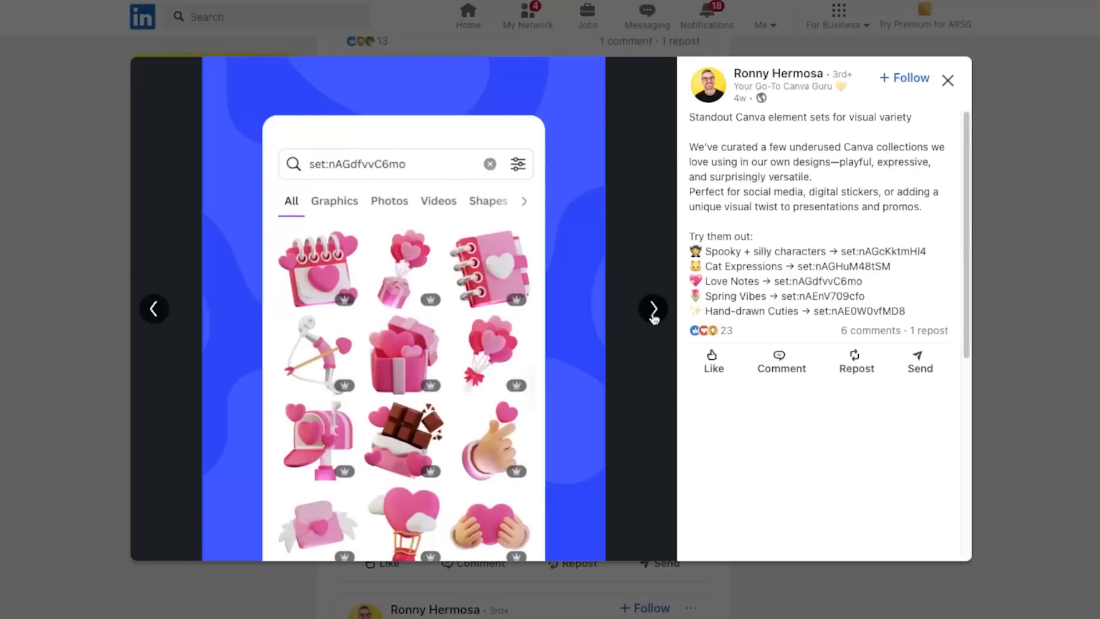
left_click(654, 310)
left_click(654, 310)
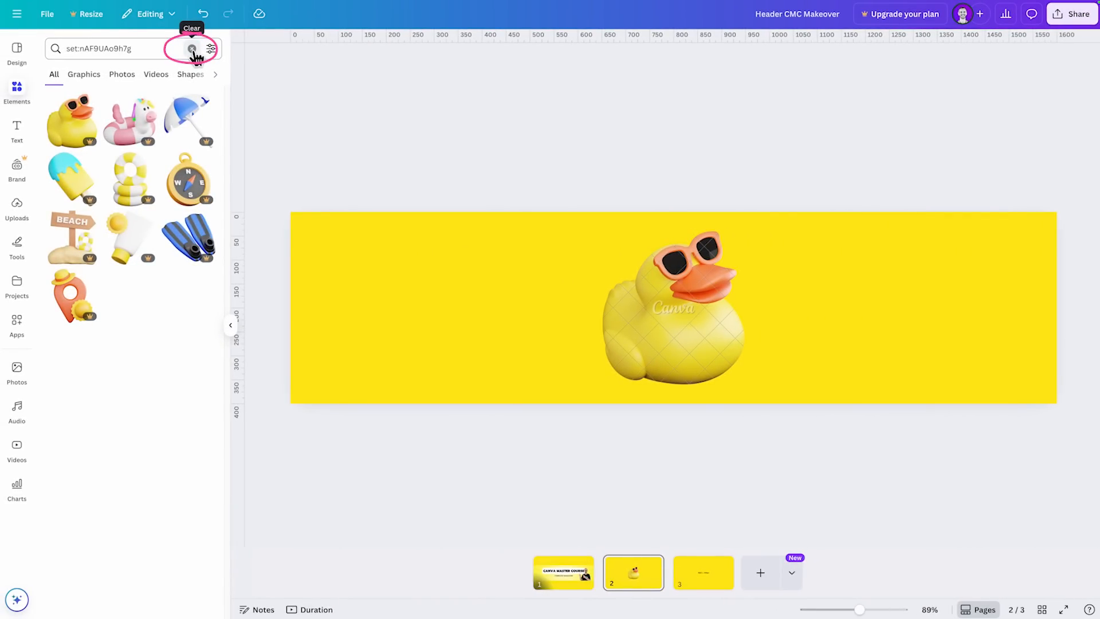
- Back in Canva, clear the collection code, repeat the recent search for rubber duck and limit the results to graphics
left_click(192, 50)
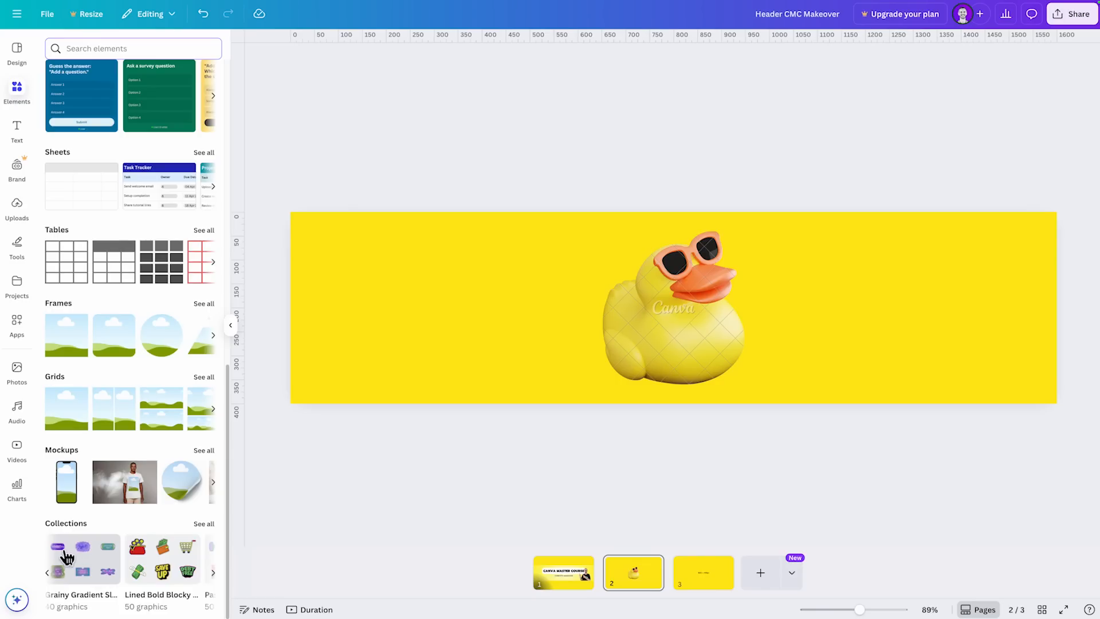
left_click(18, 92)
left_click(87, 60)
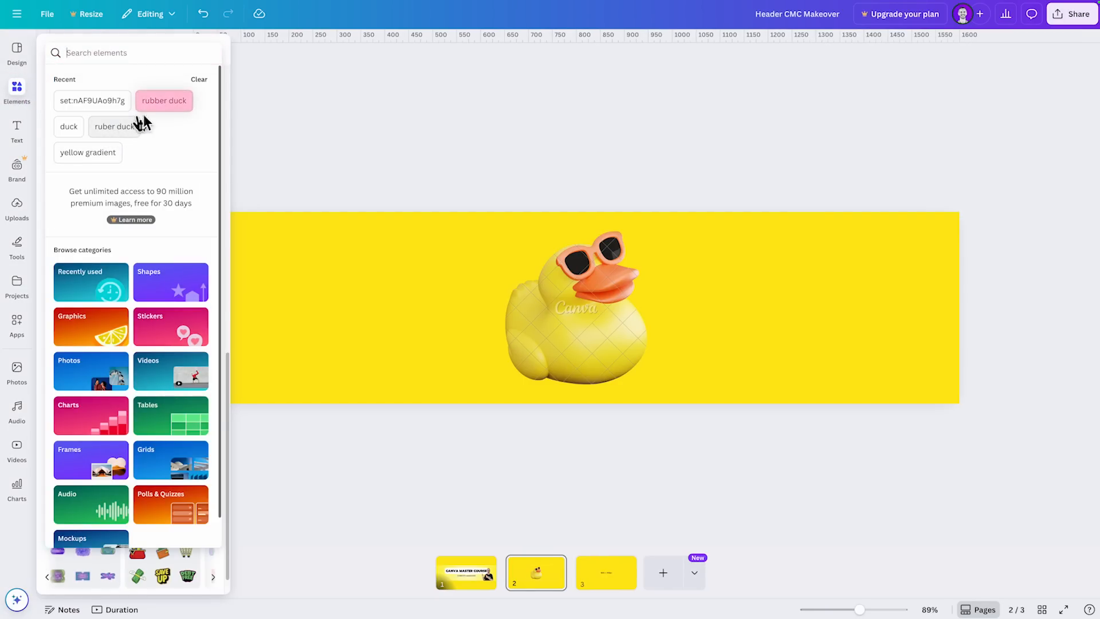
left_click(159, 102)
left_click(89, 84)
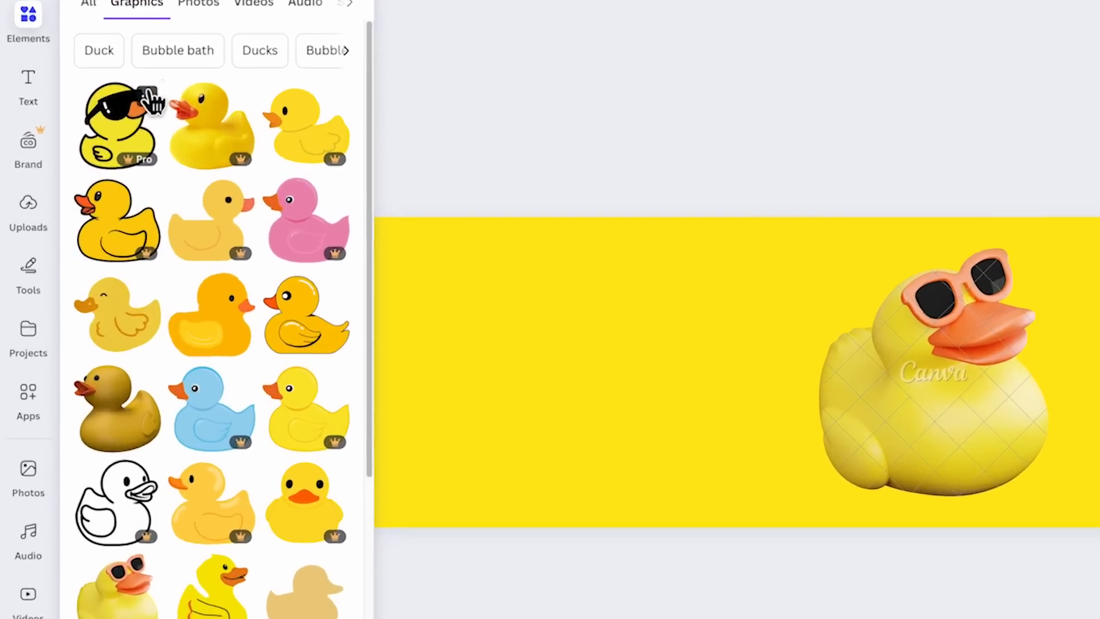
- View magic recommendations similar to the cartoon duck with black sunglasses, and return to the rubber duck results
left_click(93, 138)
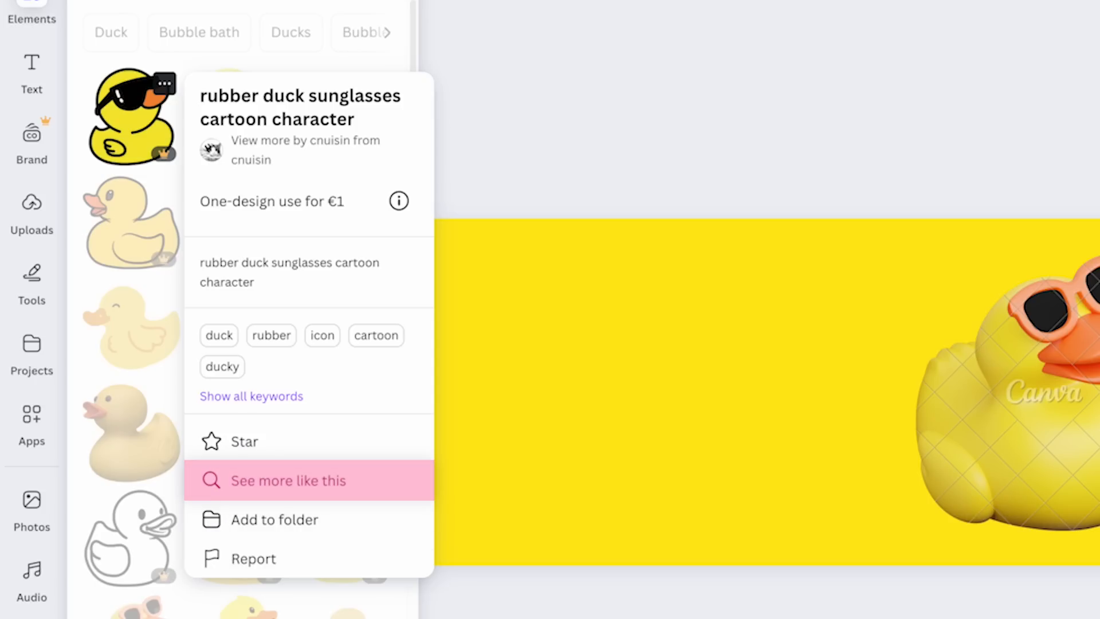
left_click(322, 481)
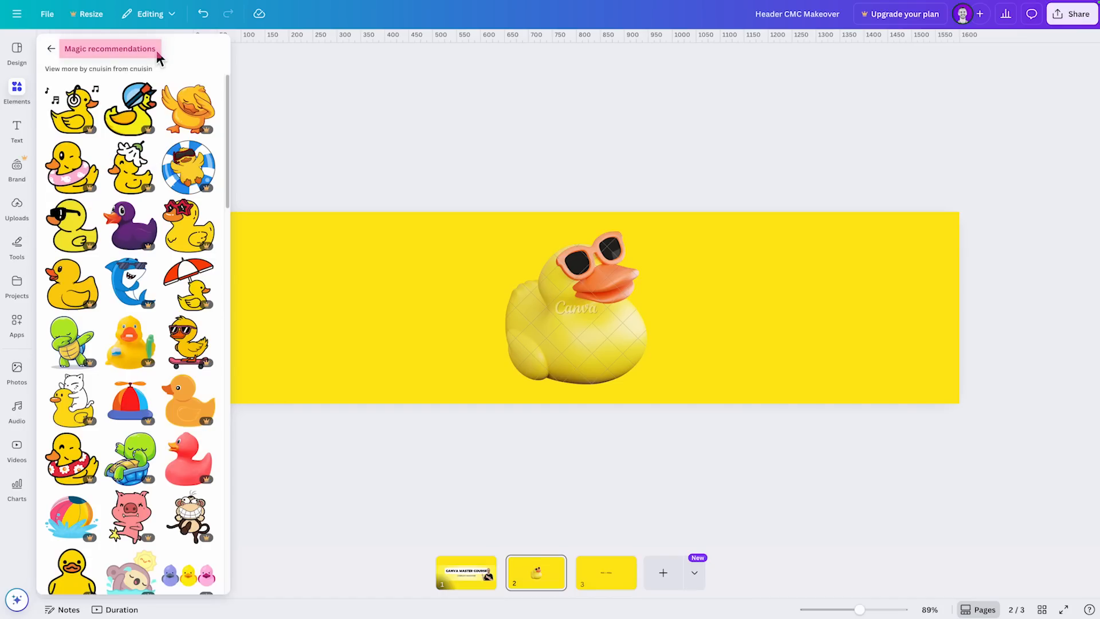
left_click(51, 48)
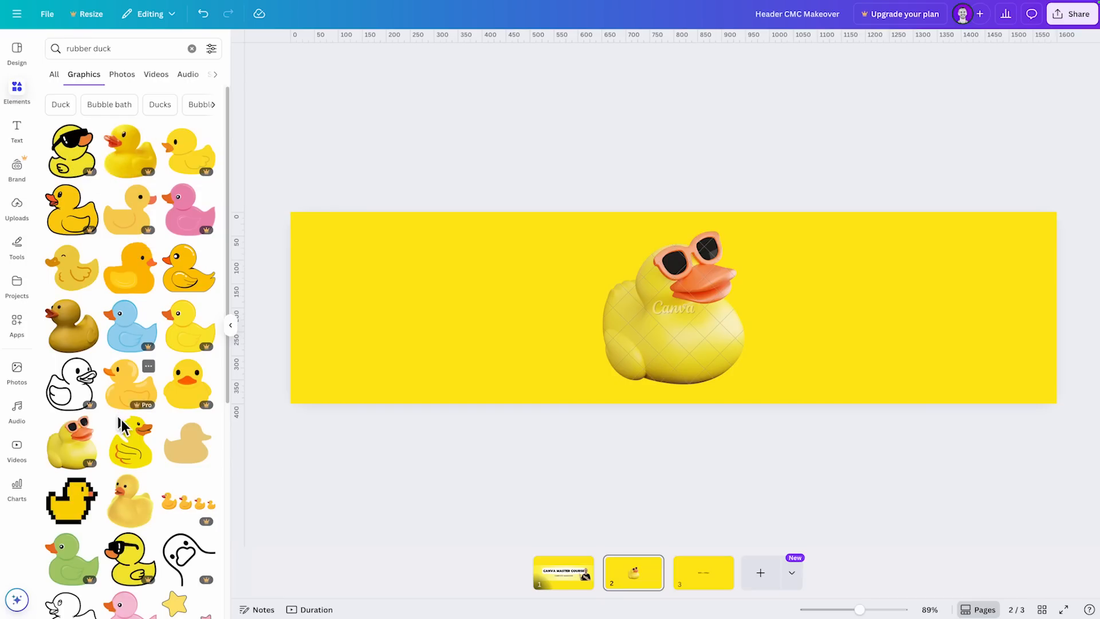
- Look further through the rubber duck graphics and check the options of the pink mohawk duck and the bandana duck
scroll(131, 439, "down", 2)
scroll(130, 439, "down", 2)
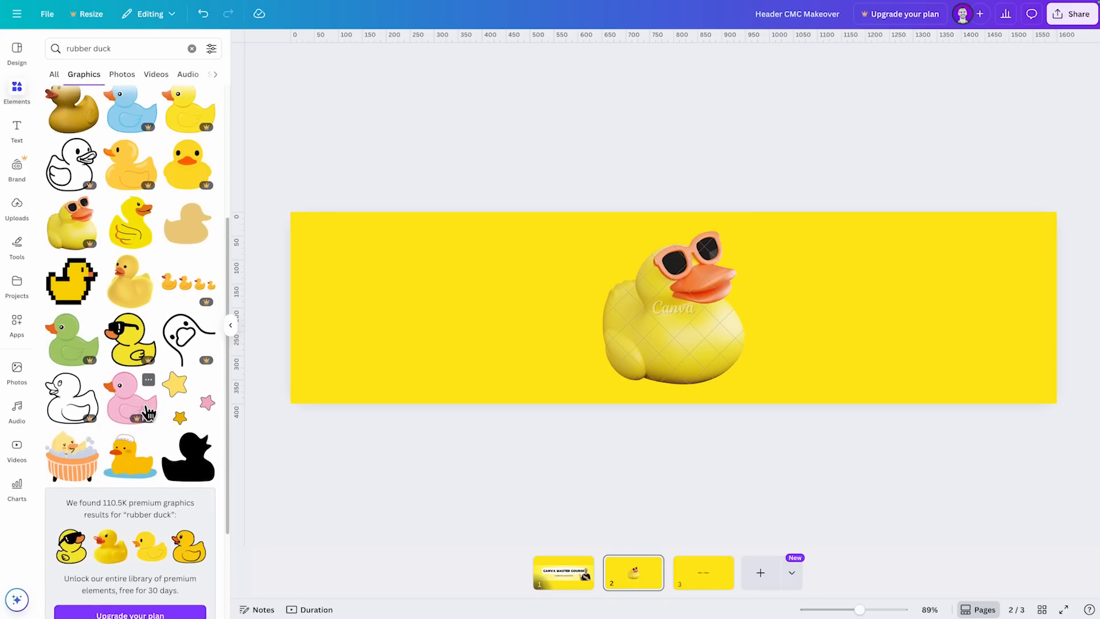
scroll(148, 401, "down", 5)
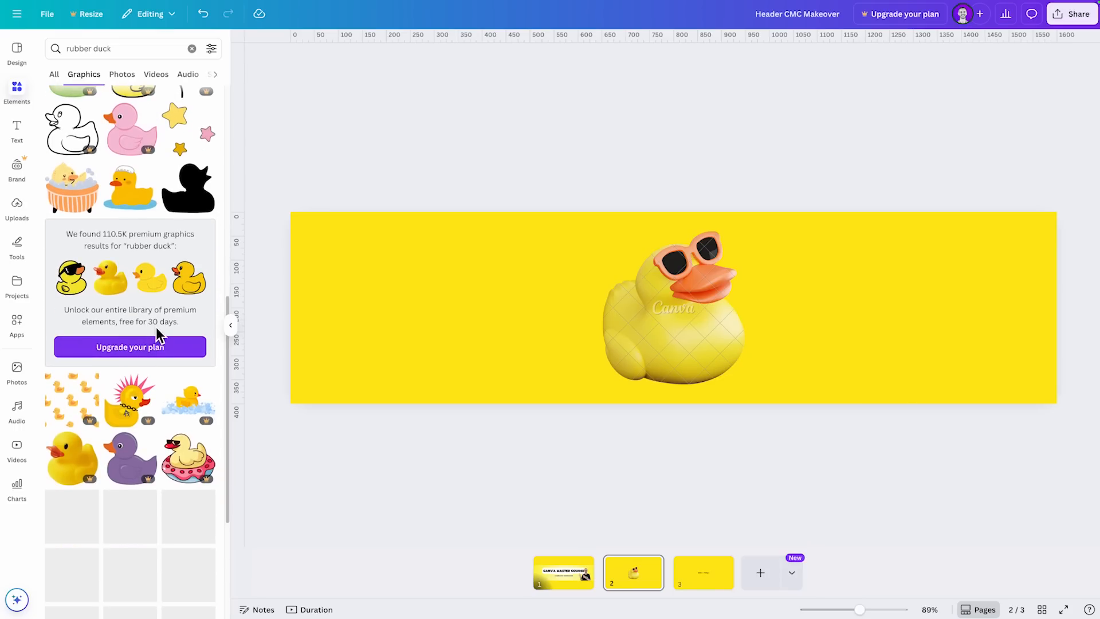
scroll(158, 335, "down", 2)
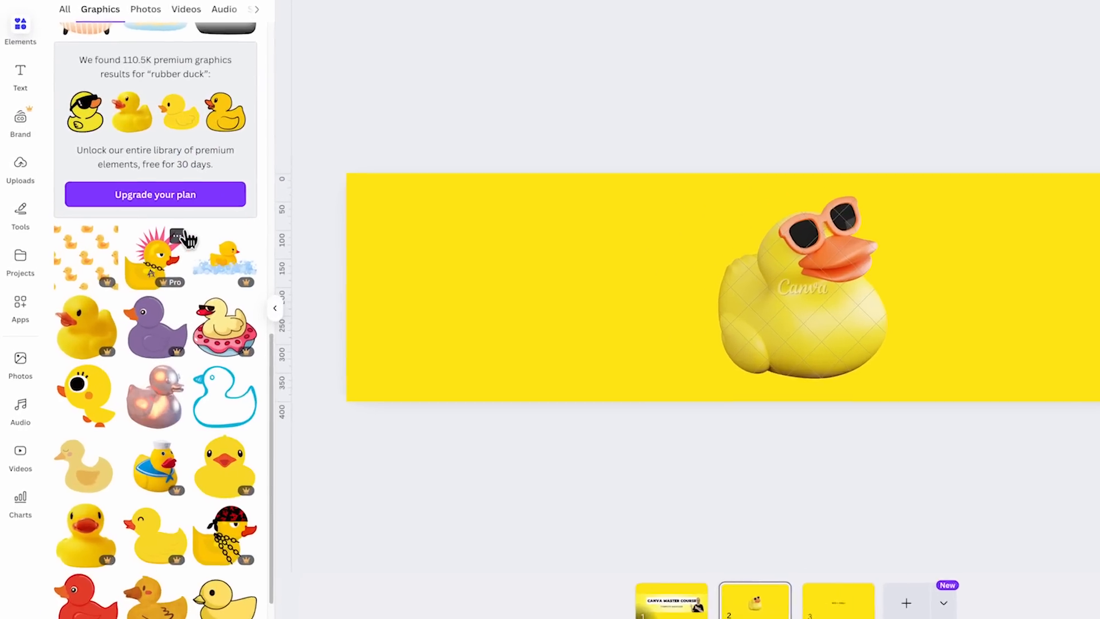
left_click(148, 264)
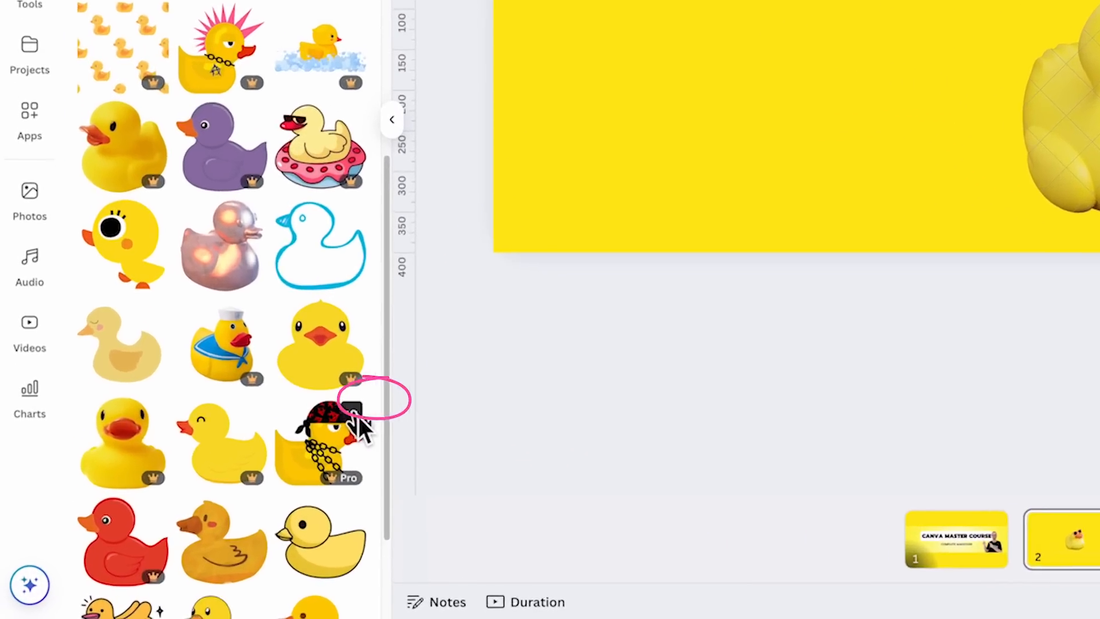
left_click(209, 497)
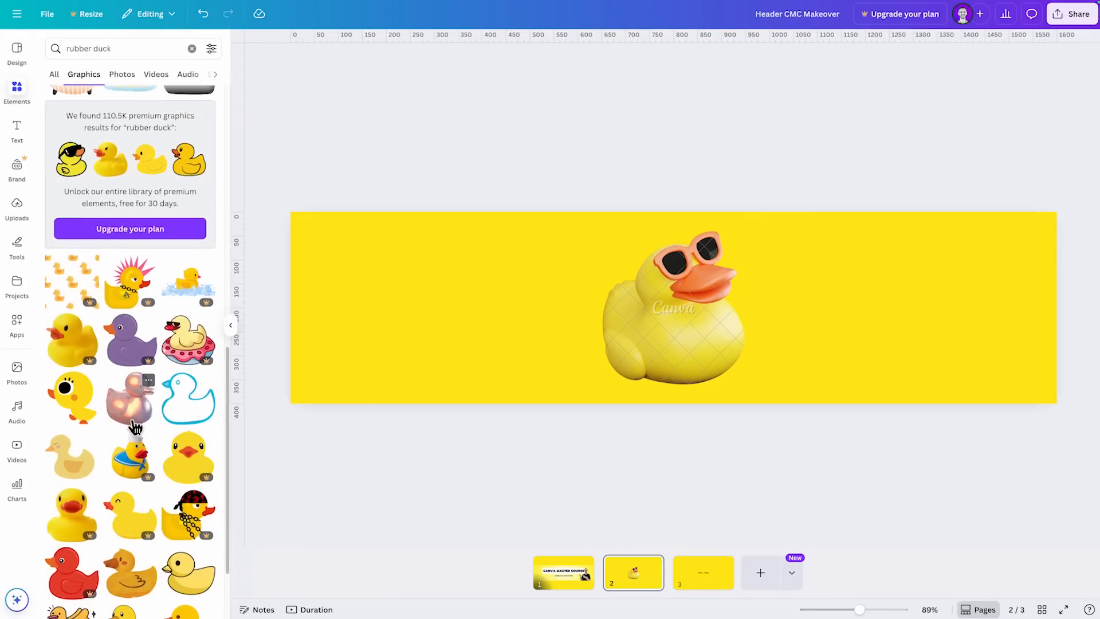
- View the collection of the pixel duck graphic from the rubber duck results and look through its pixel graphics
scroll(119, 422, "up", 10)
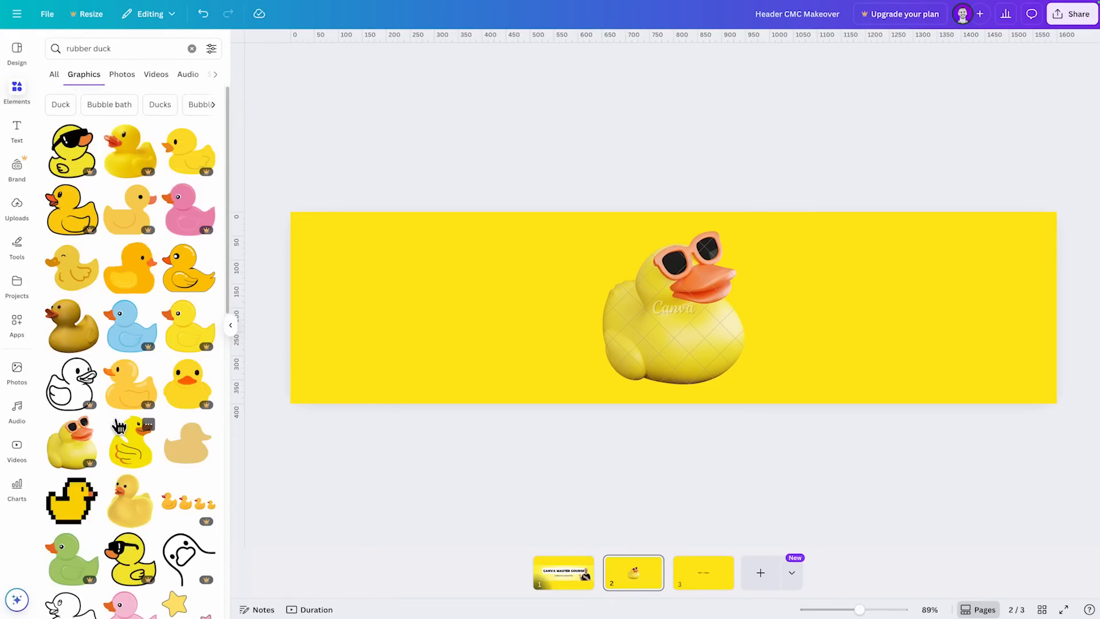
scroll(119, 427, "down", 1)
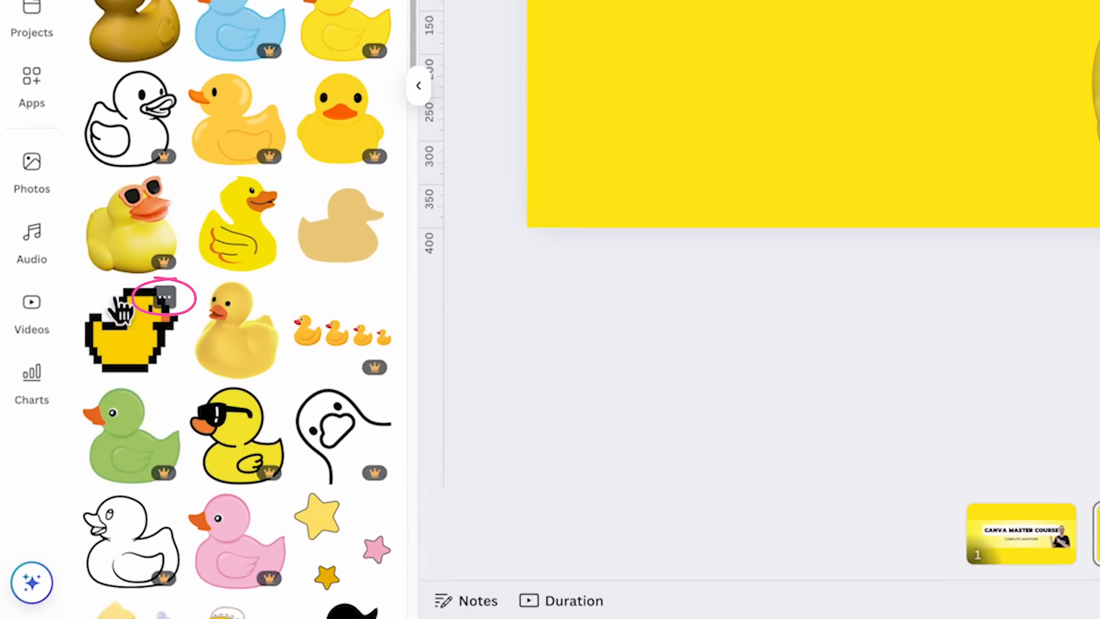
left_click(164, 298)
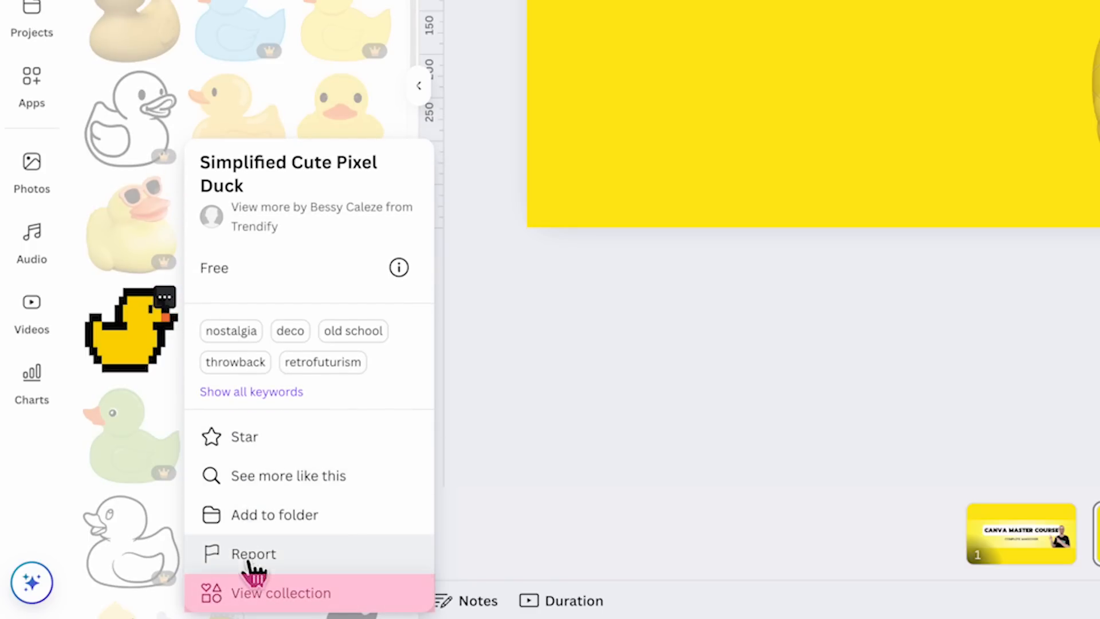
left_click(280, 593)
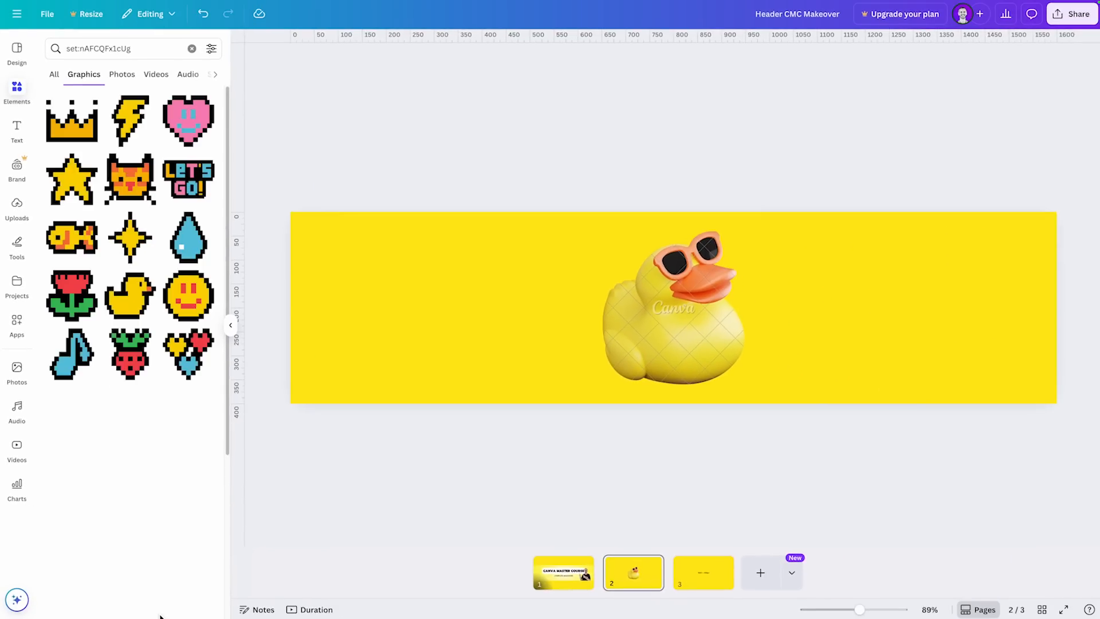
scroll(126, 295, "down", 1)
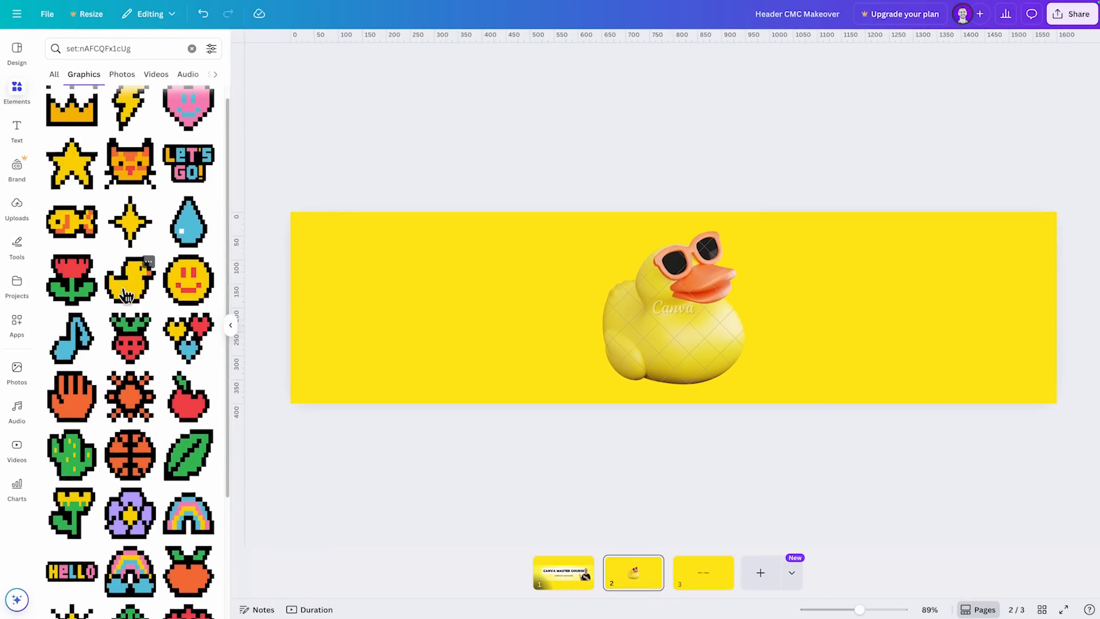
scroll(127, 298, "down", 5)
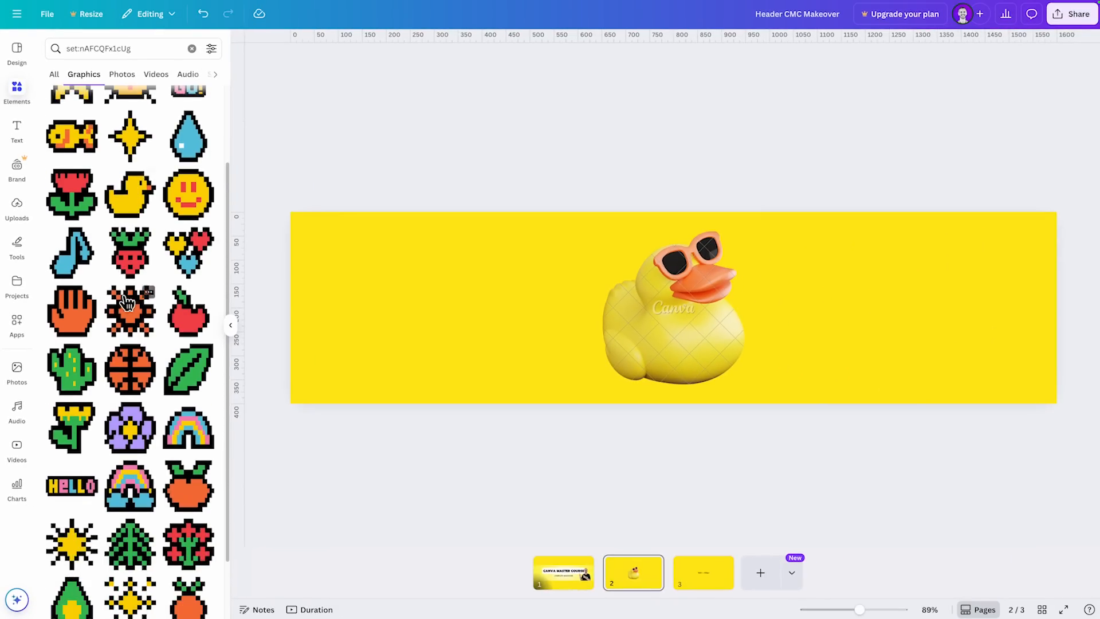
scroll(130, 314, "down", 3)
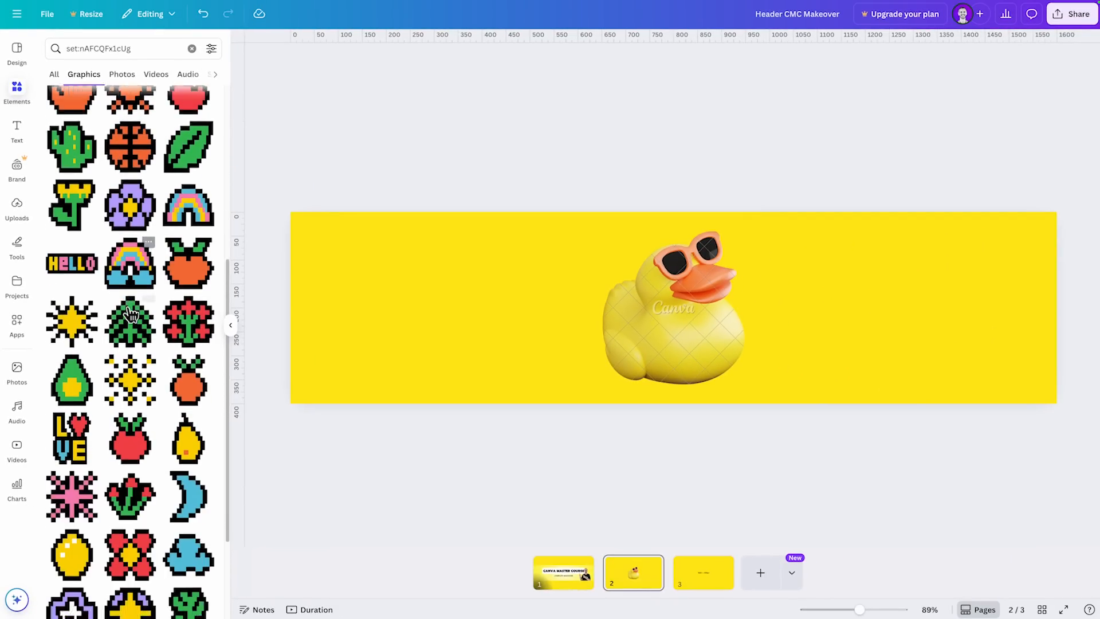
scroll(152, 539, "up", 4)
scroll(152, 538, "up", 5)
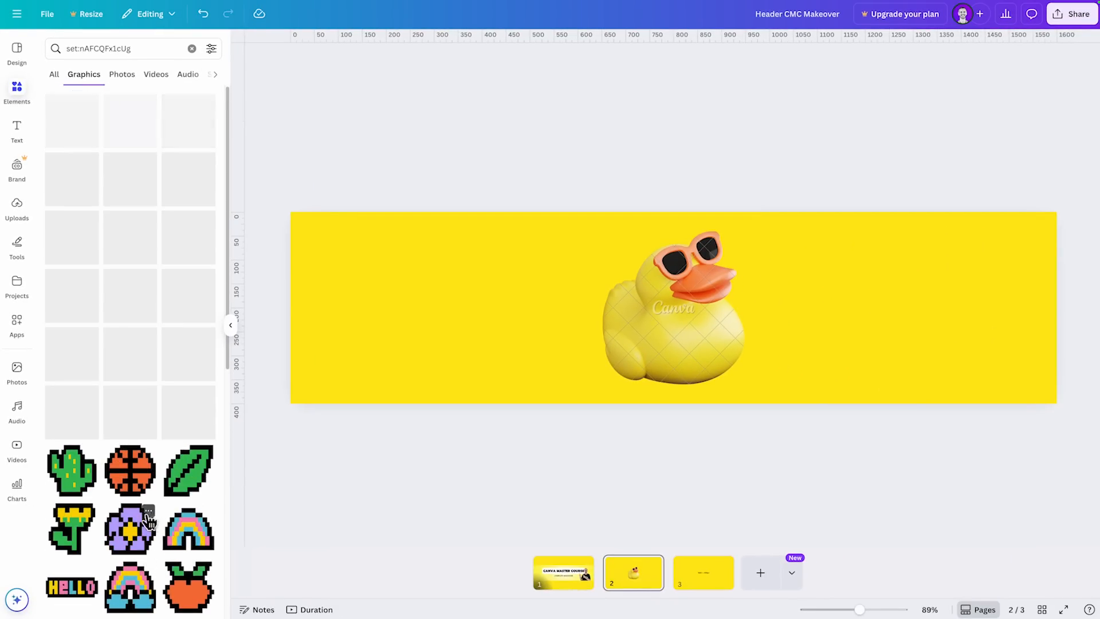
- Highlight the collection's set code in the search field and look through the collection across all element types
left_click_drag(133, 50, 78, 51)
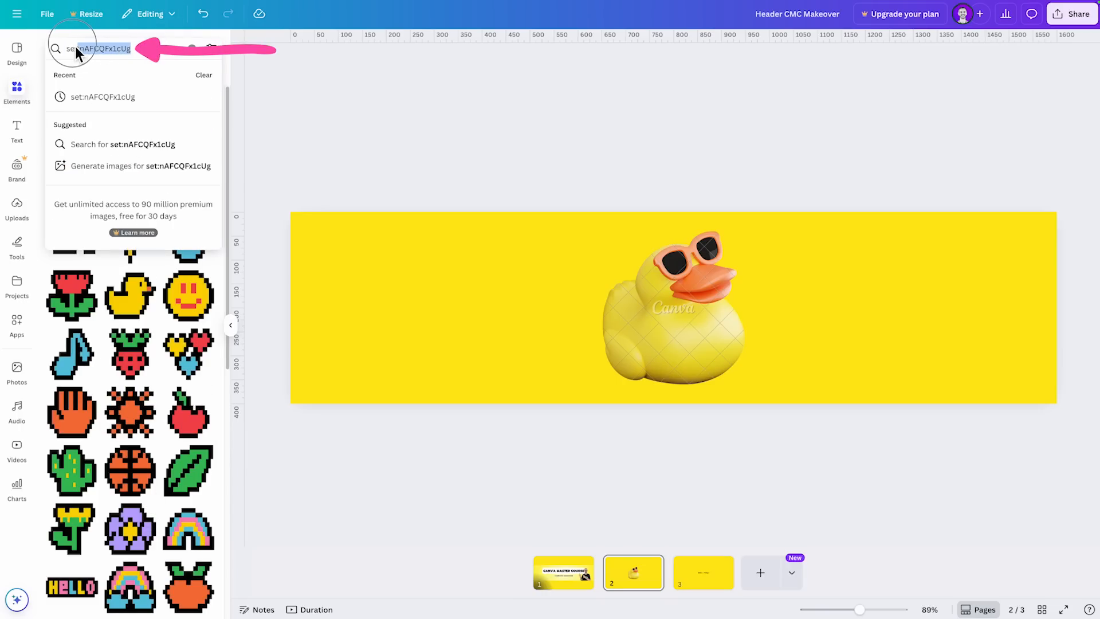
left_click(224, 353)
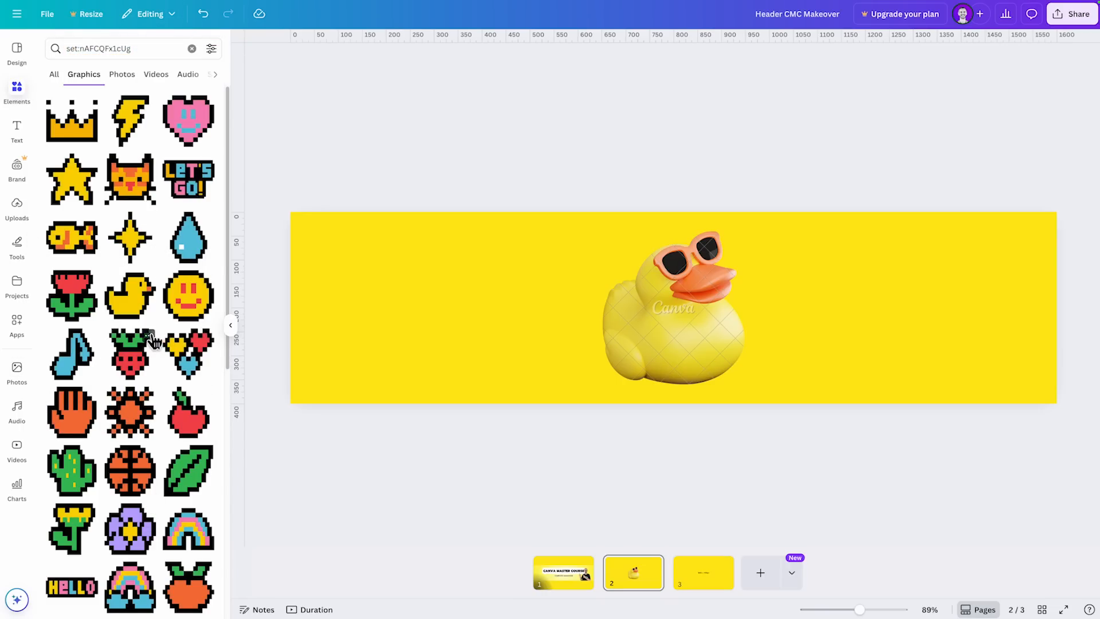
left_click(55, 75)
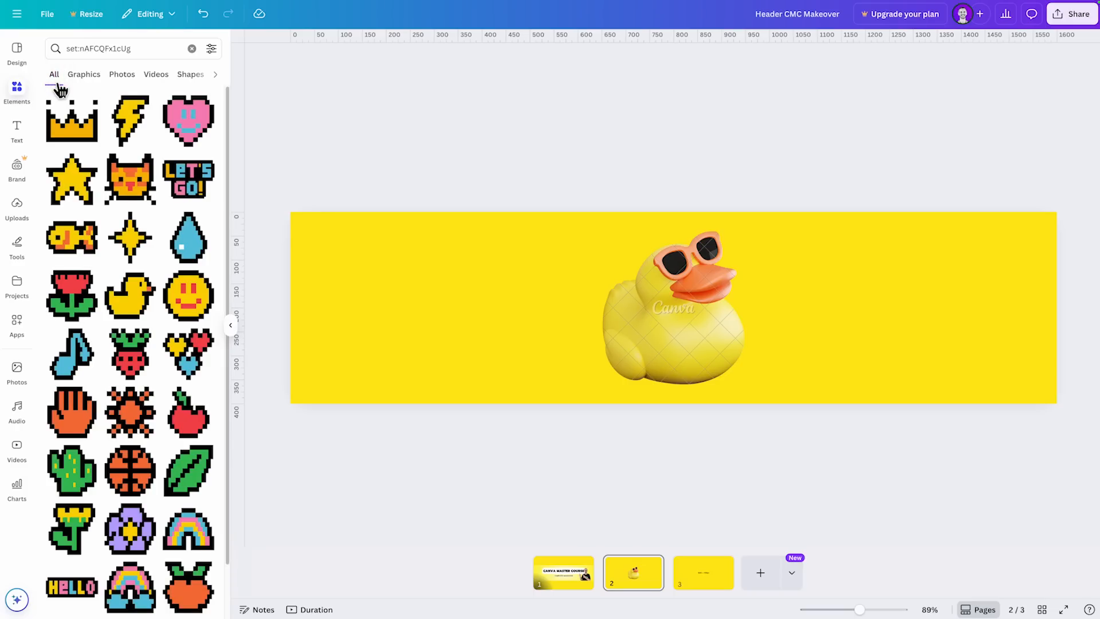
scroll(91, 487, "down", 5)
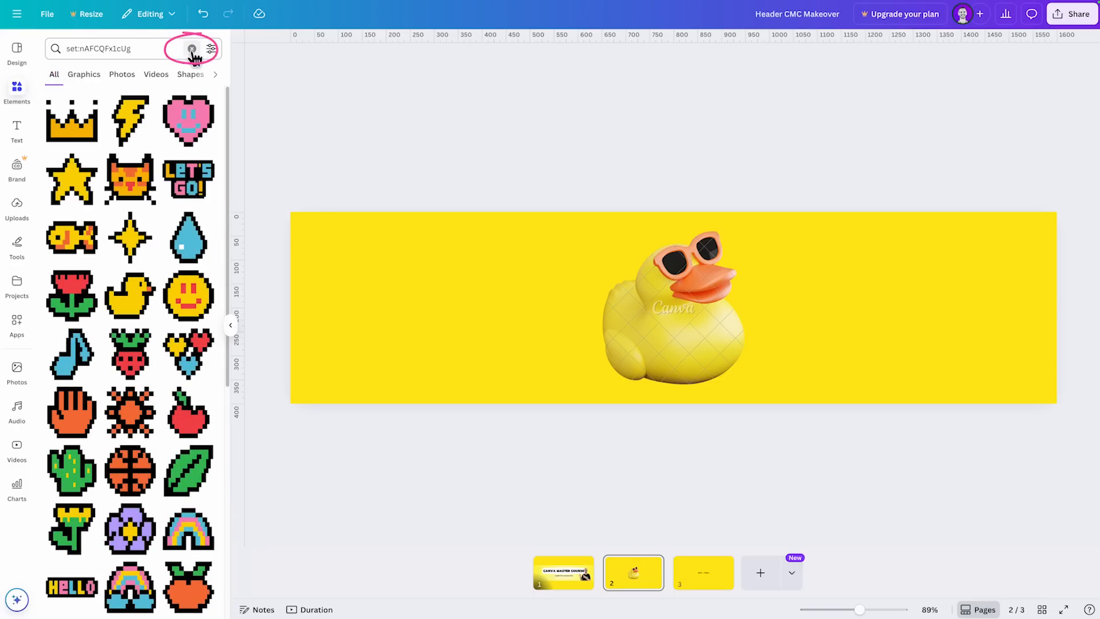
- Clear the set code from the search and look at the element categories down to Collections
left_click(192, 50)
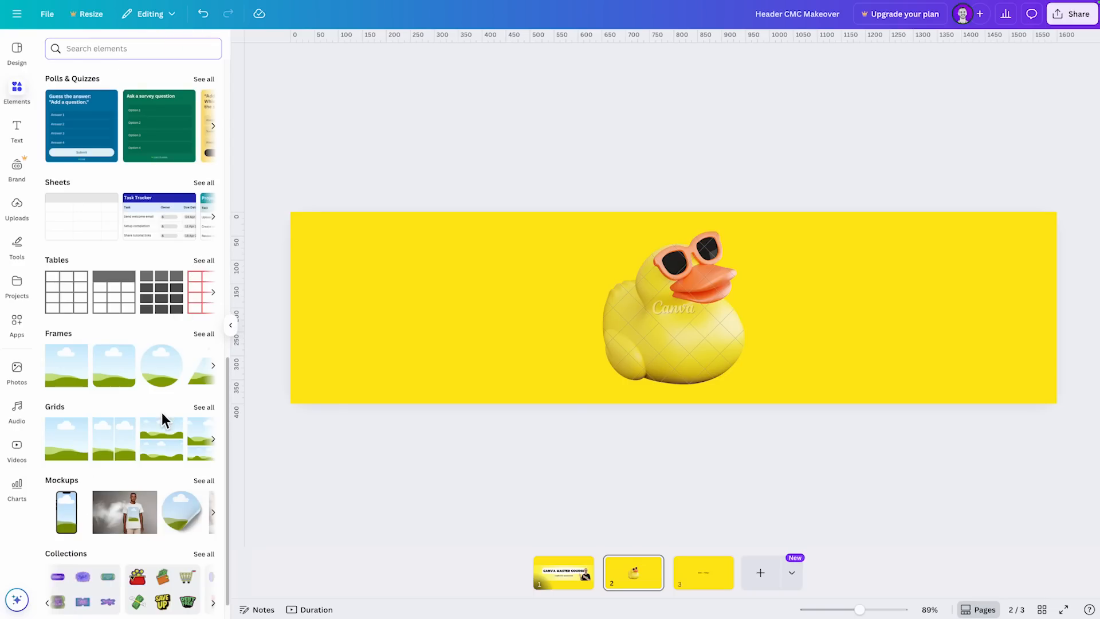
scroll(161, 412, "down", 1)
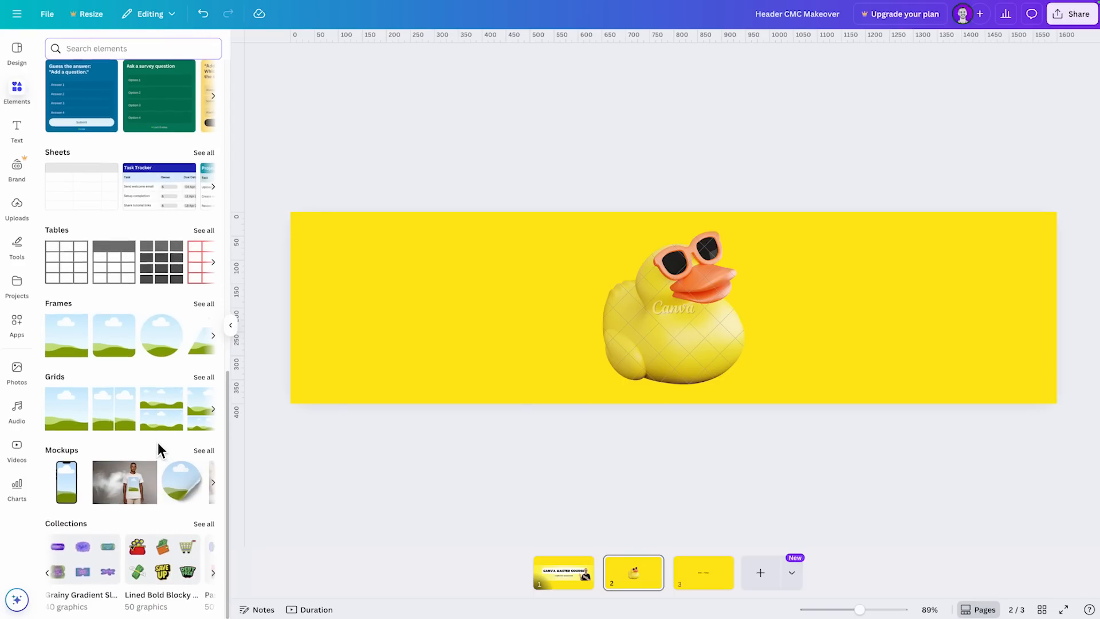
scroll(157, 443, "up", 10)
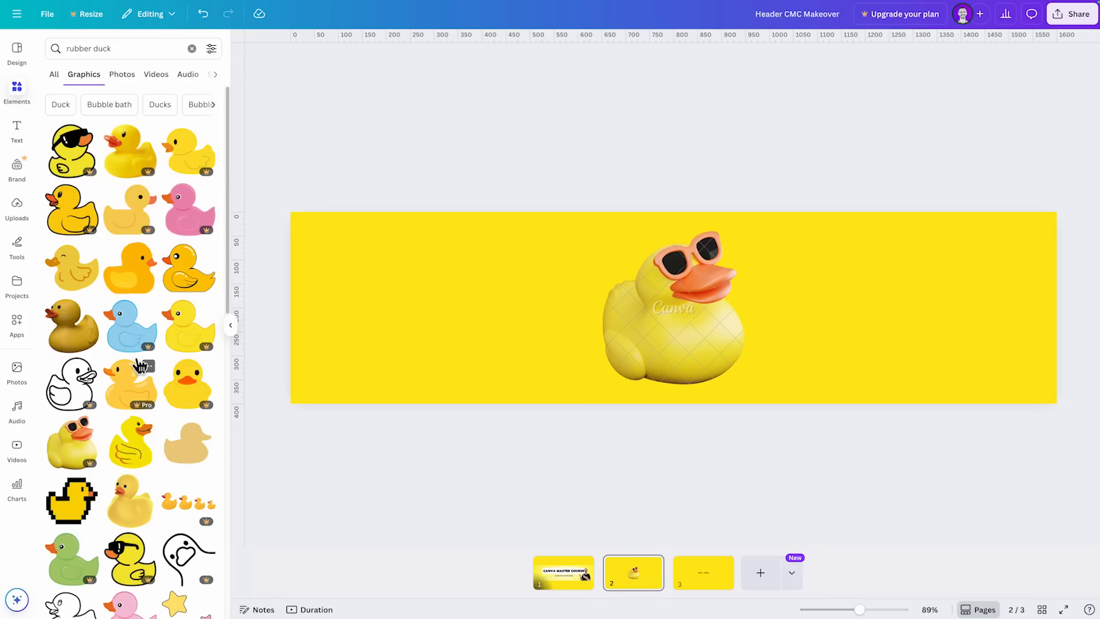
- View more elements by the creator of the pink mohawk duck in the rubber duck results and look through them
scroll(140, 365, "down", 6)
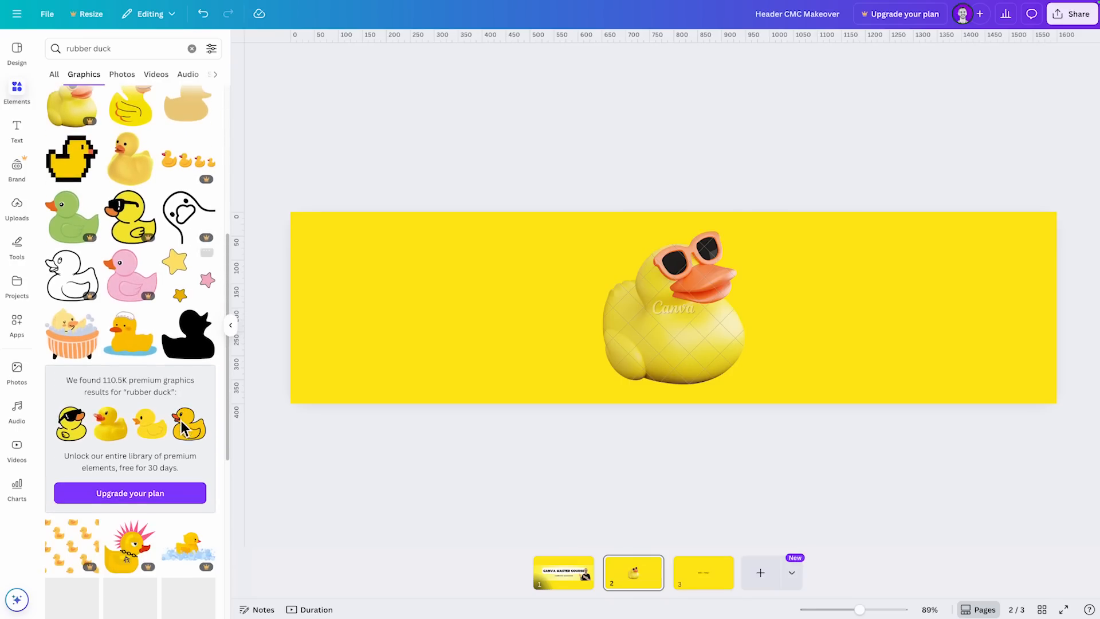
scroll(182, 429, "down", 3)
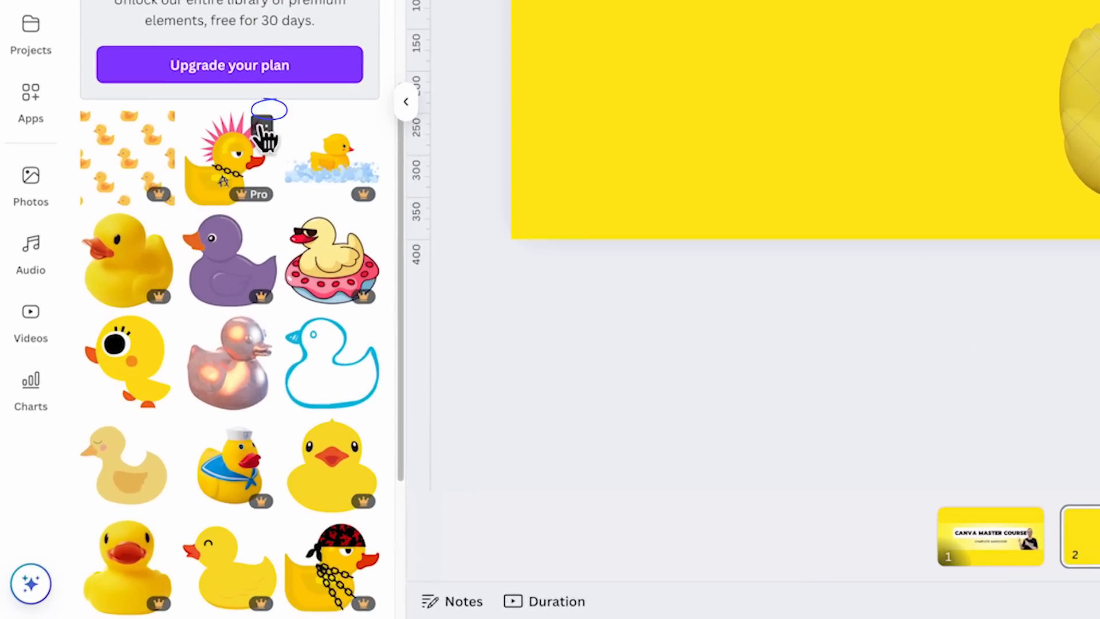
left_click(150, 341)
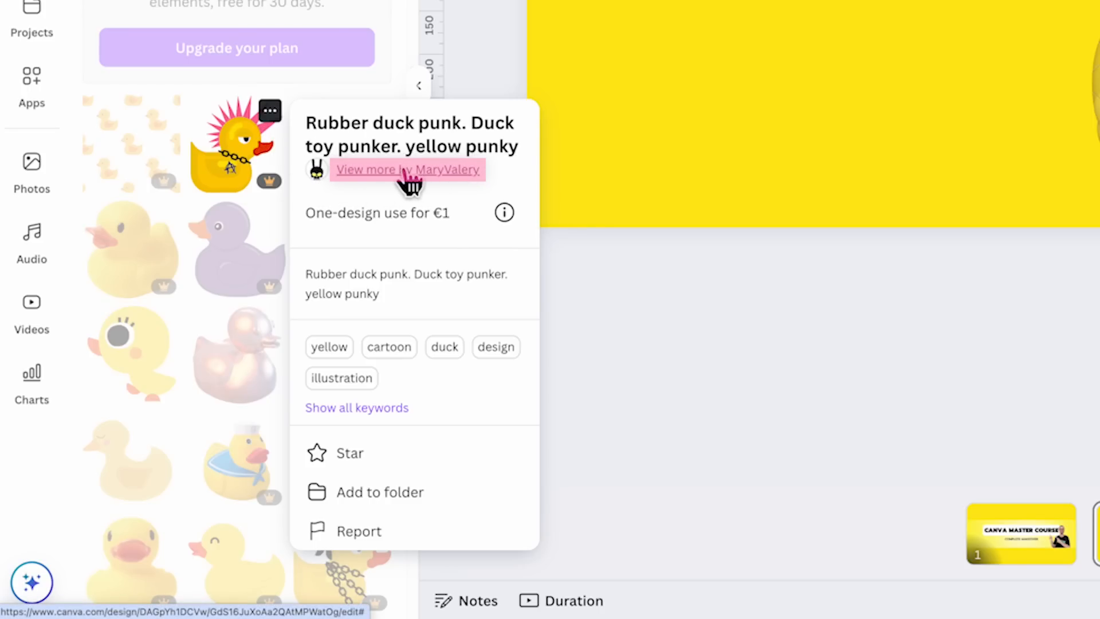
left_click(433, 173)
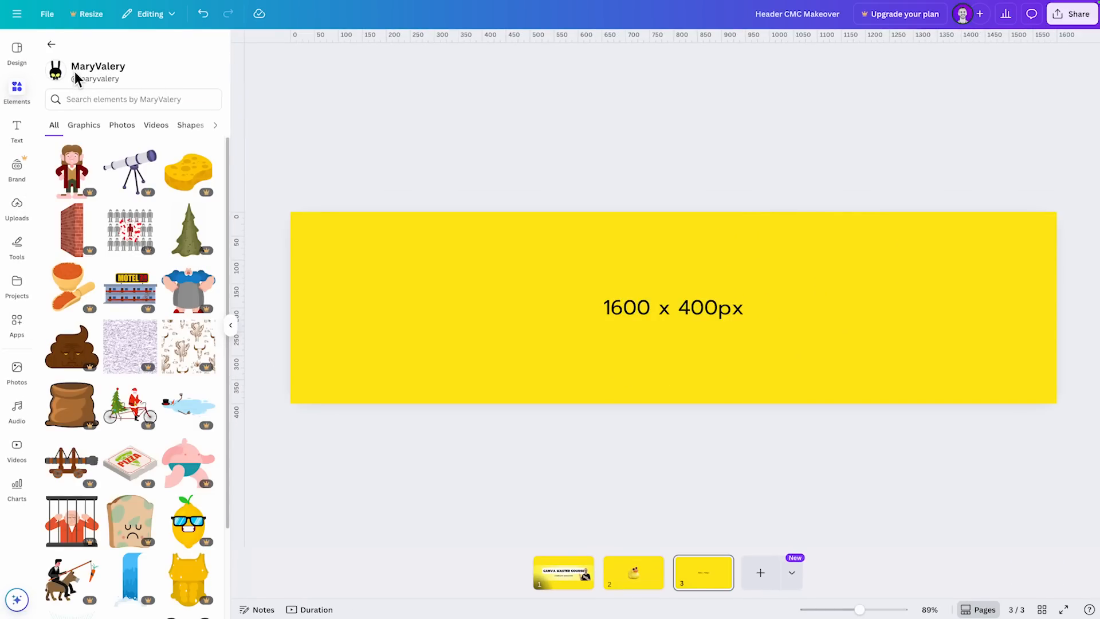
scroll(125, 265, "down", 5)
scroll(125, 265, "down", 2)
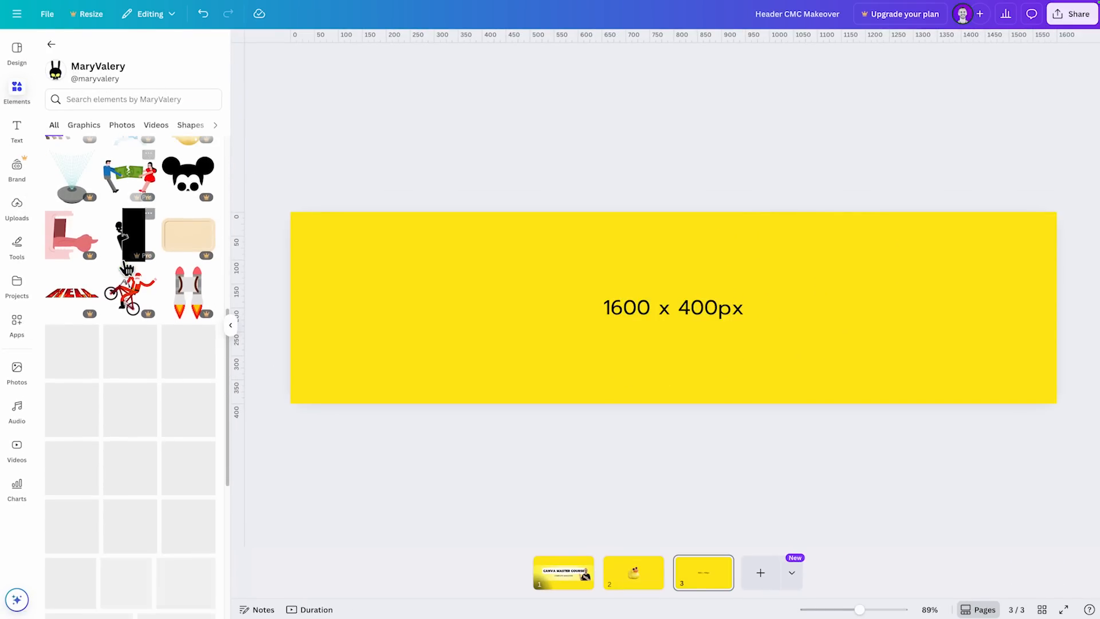
scroll(153, 372, "up", 4)
scroll(153, 371, "up", 4)
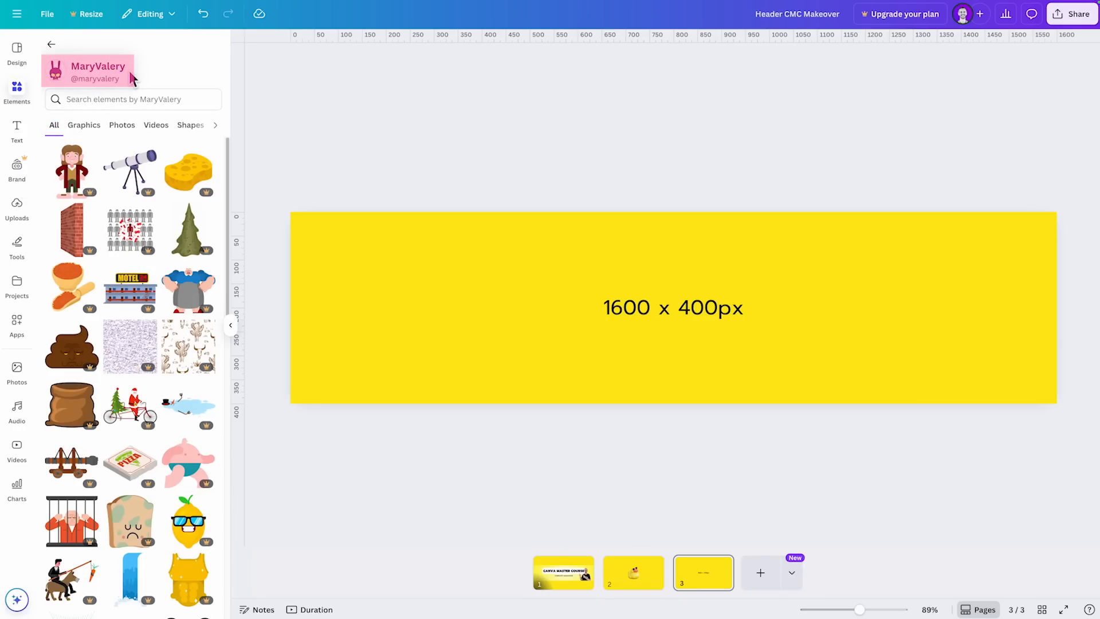
- Check the creator's graphics, photos, videos and shapes, and limit the elements to graphics again
left_click(88, 128)
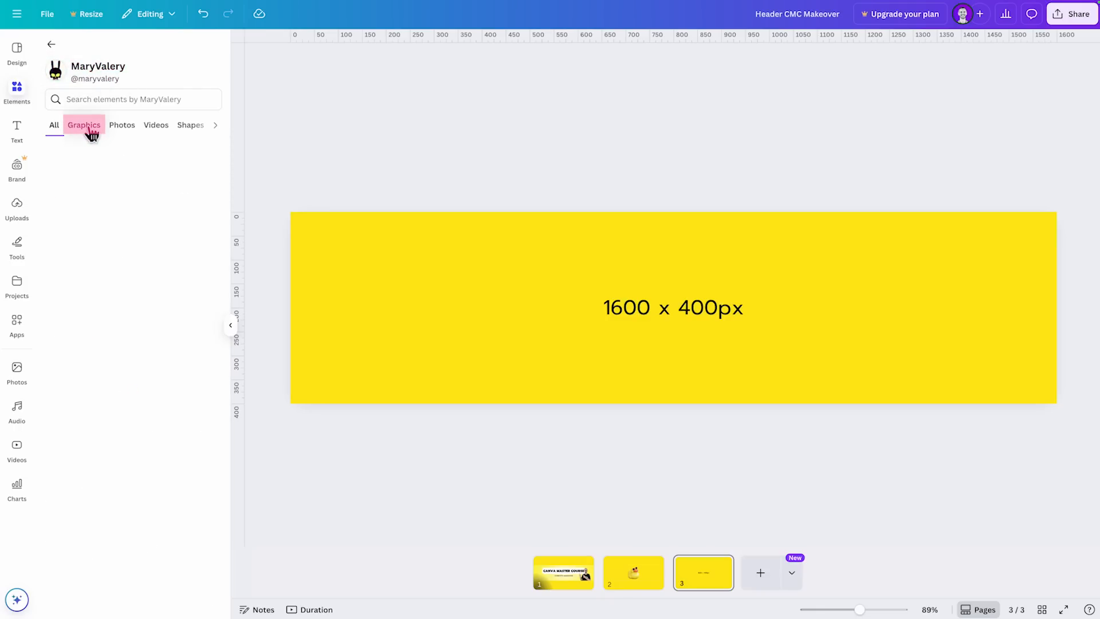
left_click(122, 125)
left_click(157, 126)
left_click(169, 132)
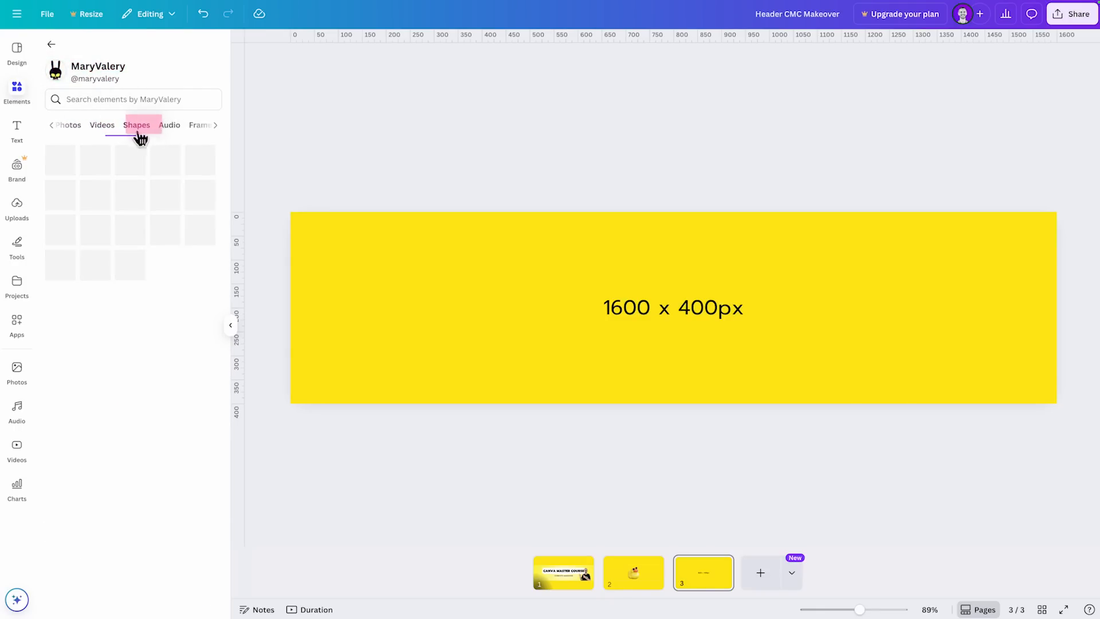
left_click(62, 127)
left_click(84, 130)
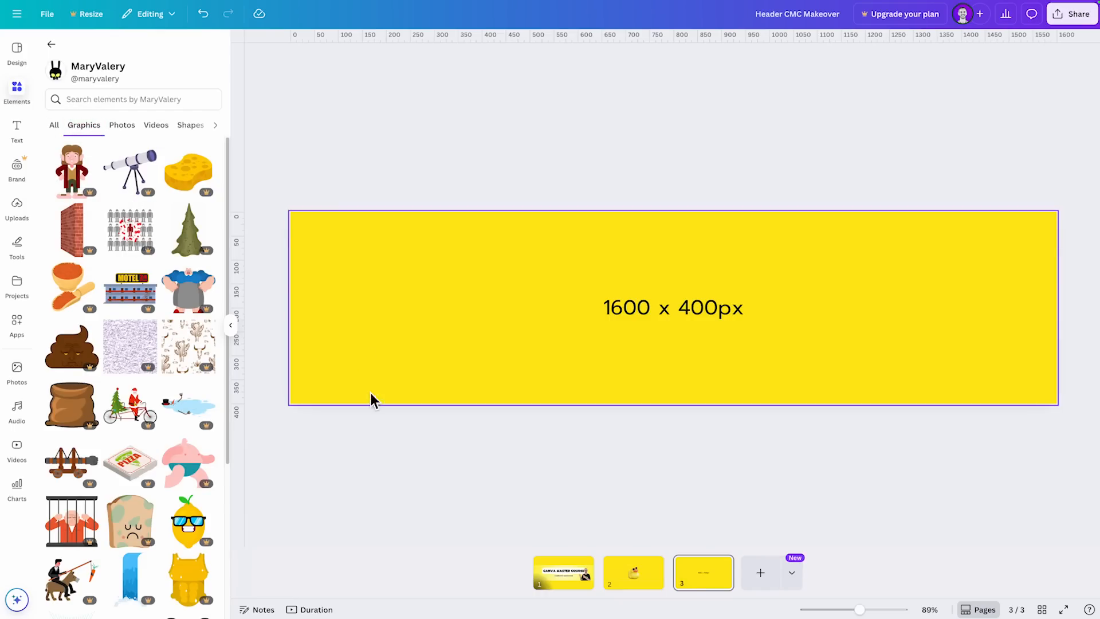
- Look through the creator's graphics for ducks in the same punk style
scroll(92, 313, "down", 4)
scroll(95, 313, "down", 6)
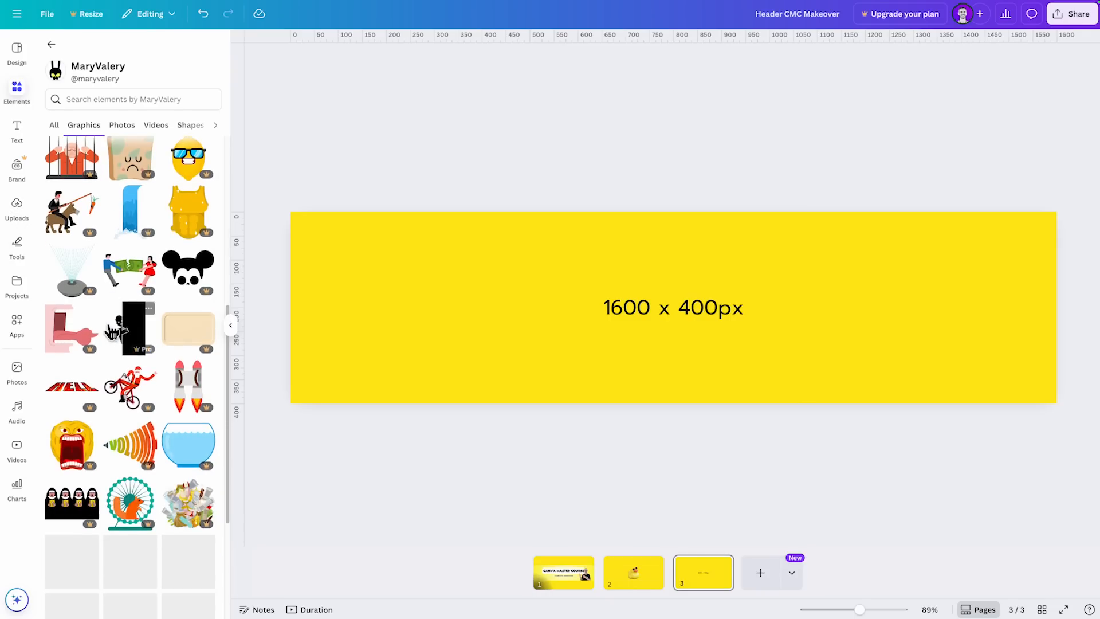
scroll(109, 313, "down", 4)
scroll(110, 314, "down", 8)
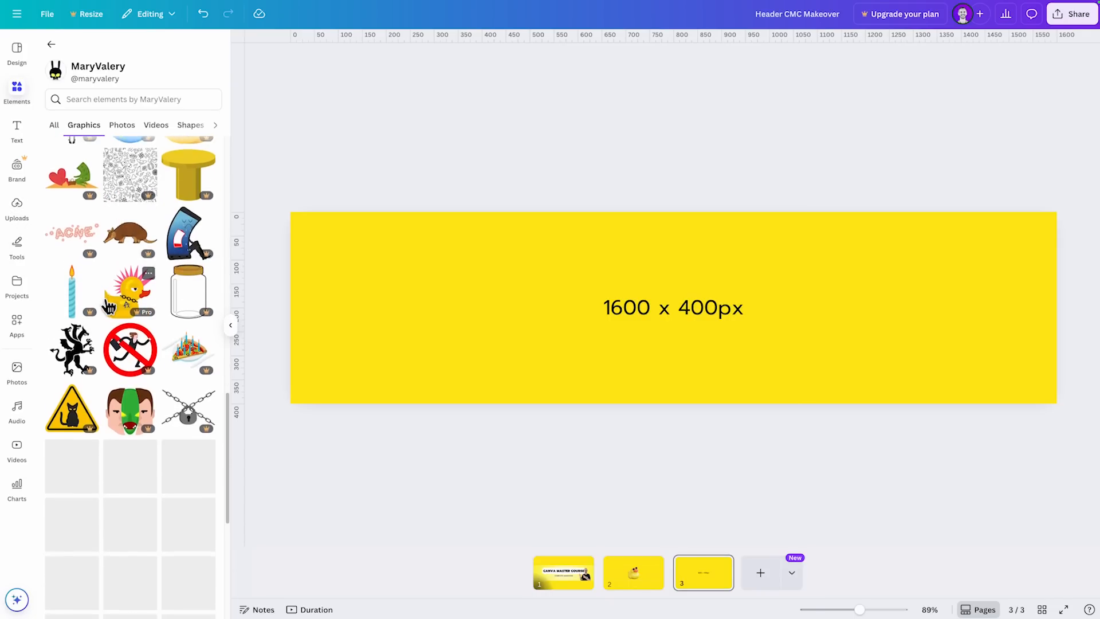
scroll(135, 227, "down", 5)
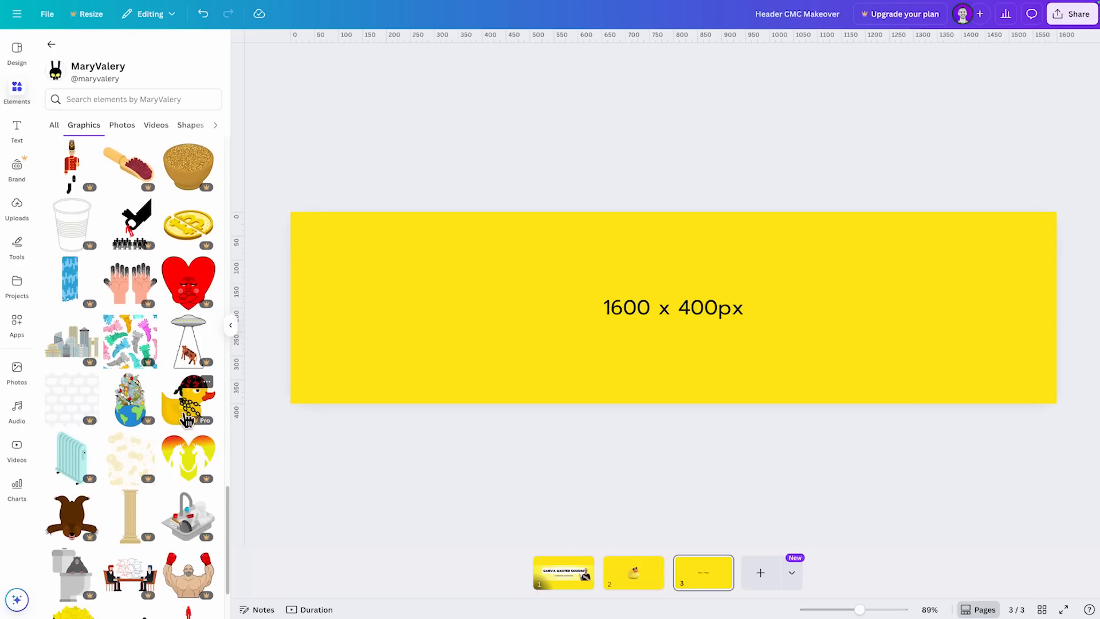
scroll(167, 410, "up", 10)
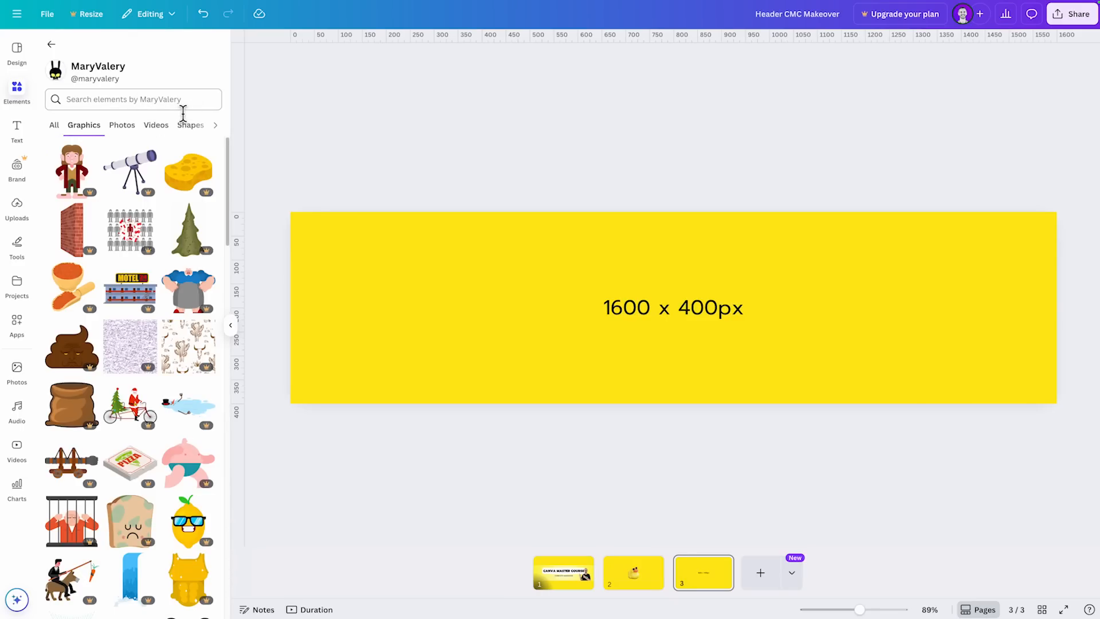
- Search the creator's elements for duck, check the options of the duck with the black hat, and clear the search
left_click(184, 109)
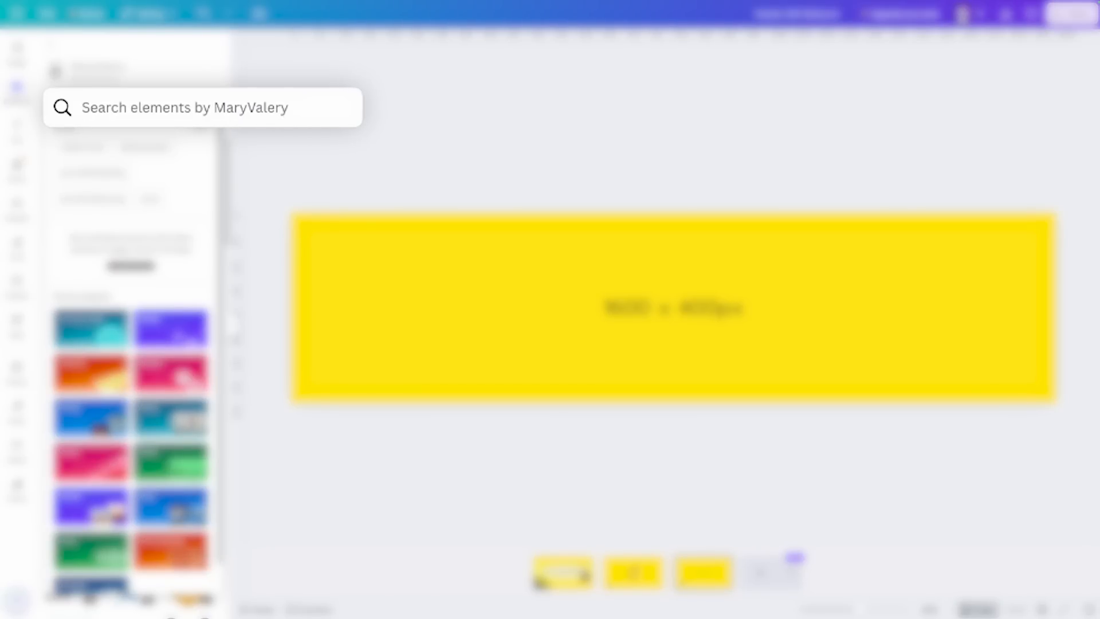
type("duck")
key("Return")
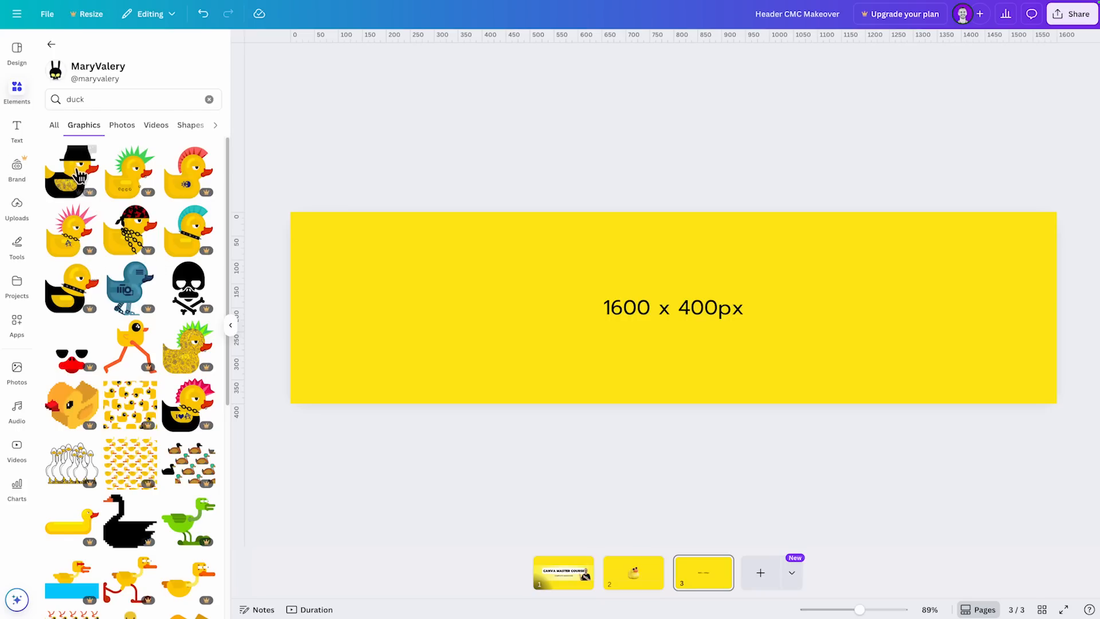
left_click(90, 154)
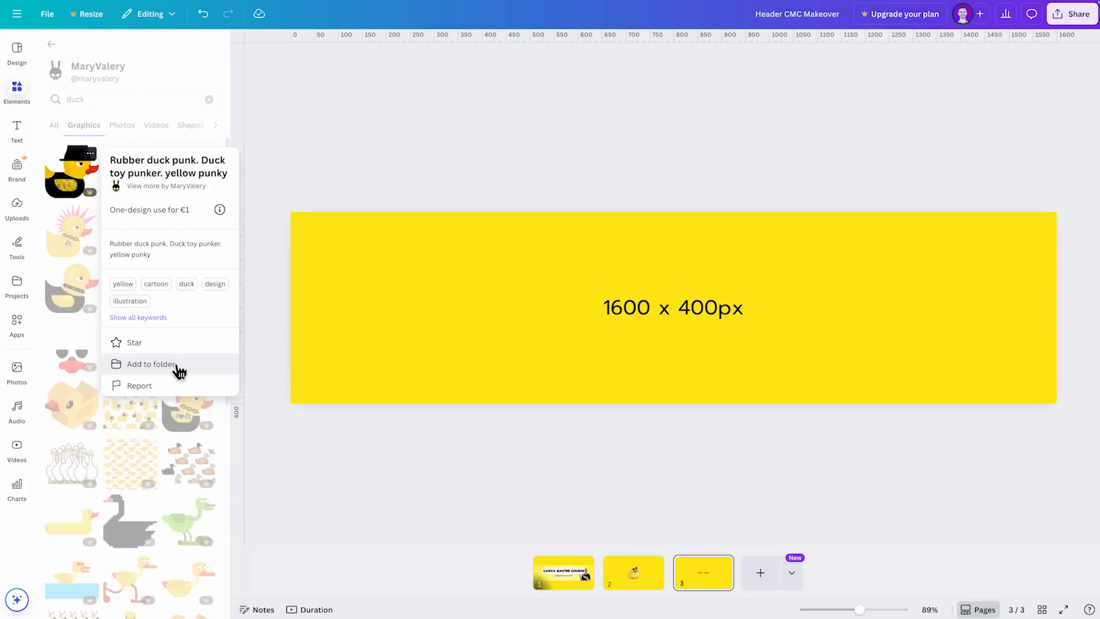
left_click(216, 142)
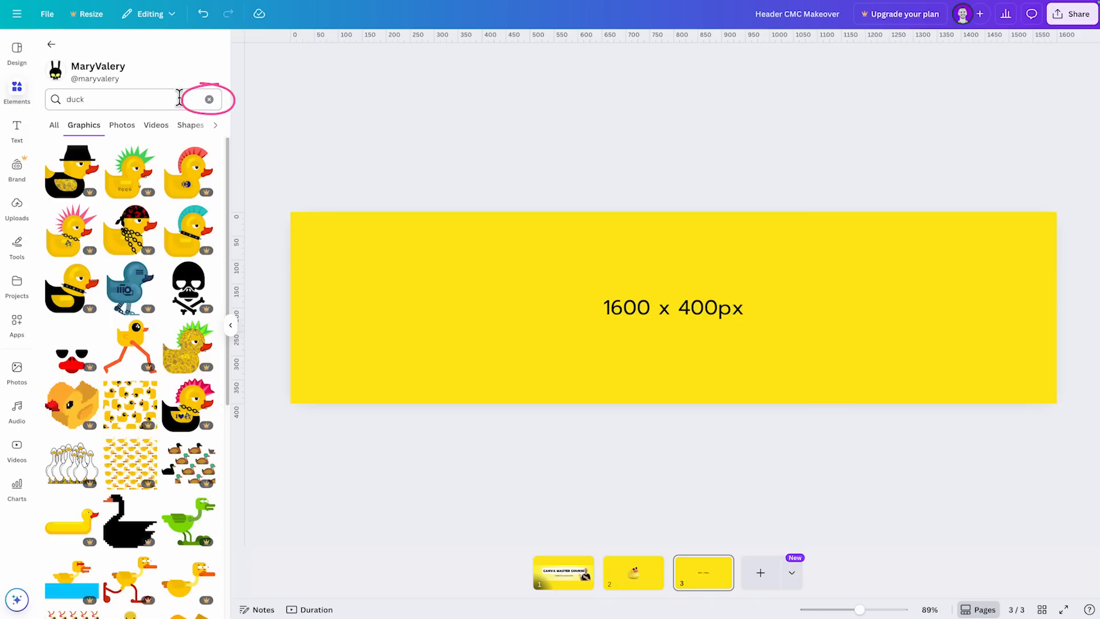
left_click(209, 102)
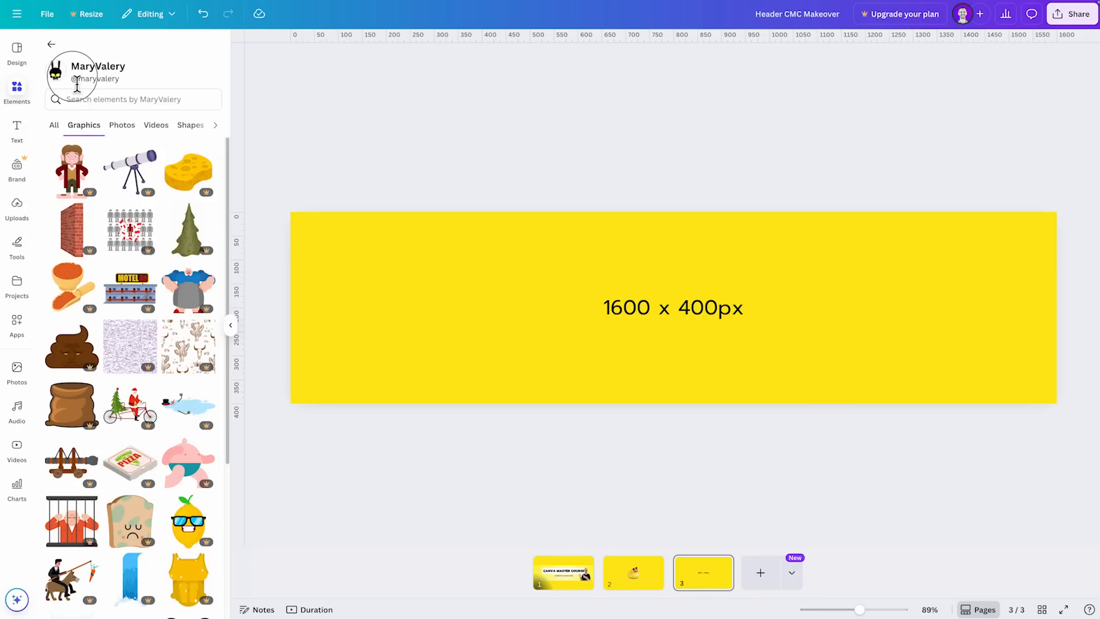
- Copy the creator's handle from the profile and return to the rubber duck results
left_click_drag(72, 80, 120, 79)
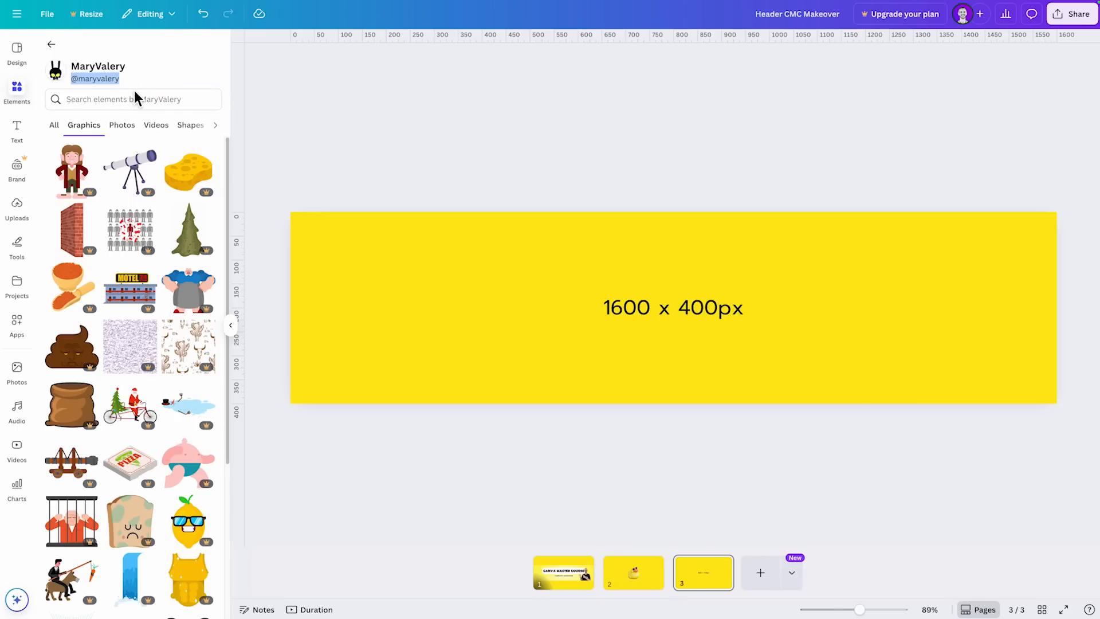
key("ctrl+c")
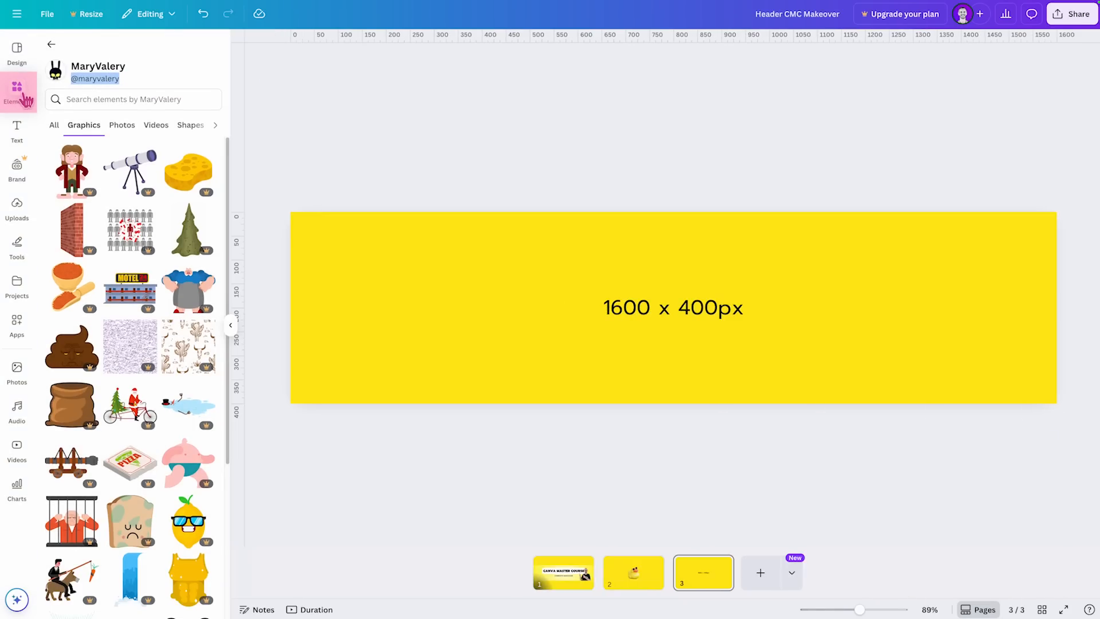
left_click(51, 44)
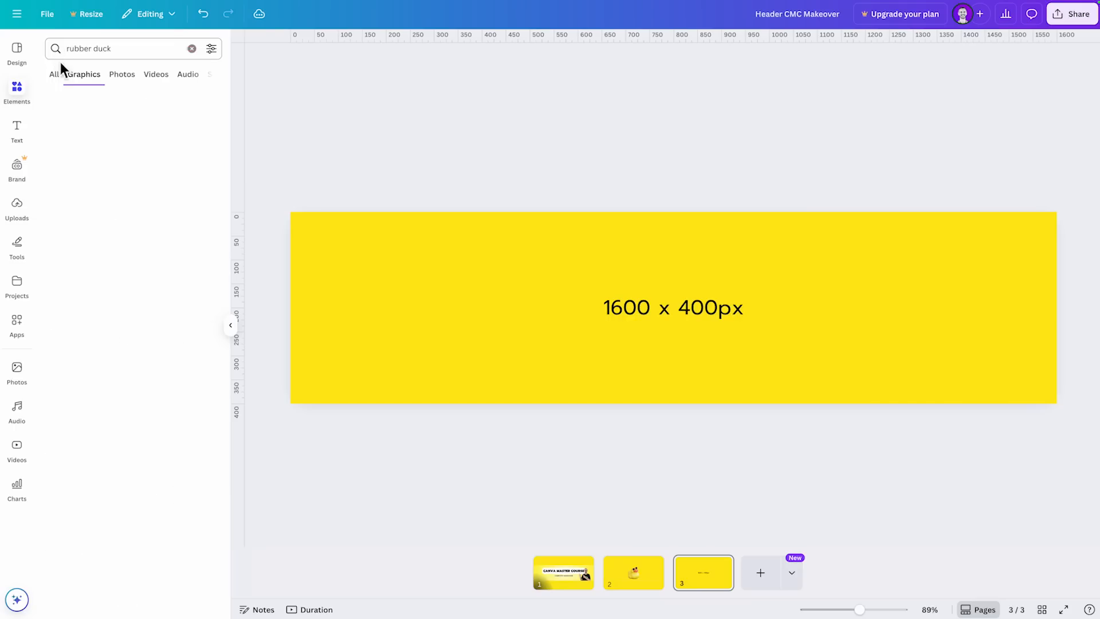
- Clear the rubber duck search, search the elements for the creator's copied handle, and look through the results
left_click(192, 50)
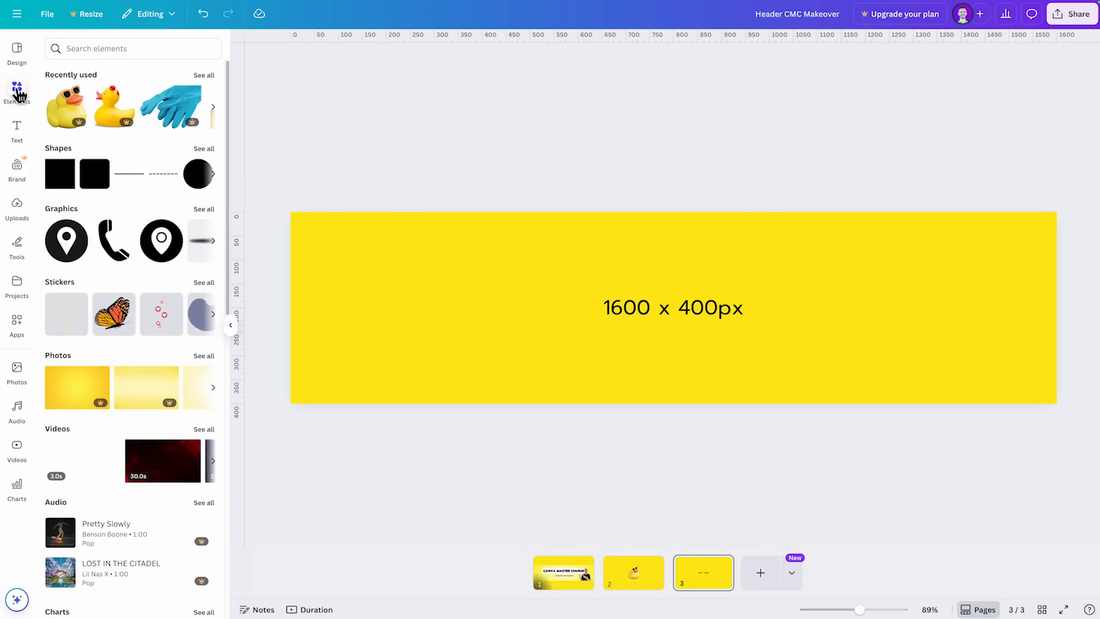
left_click(89, 54)
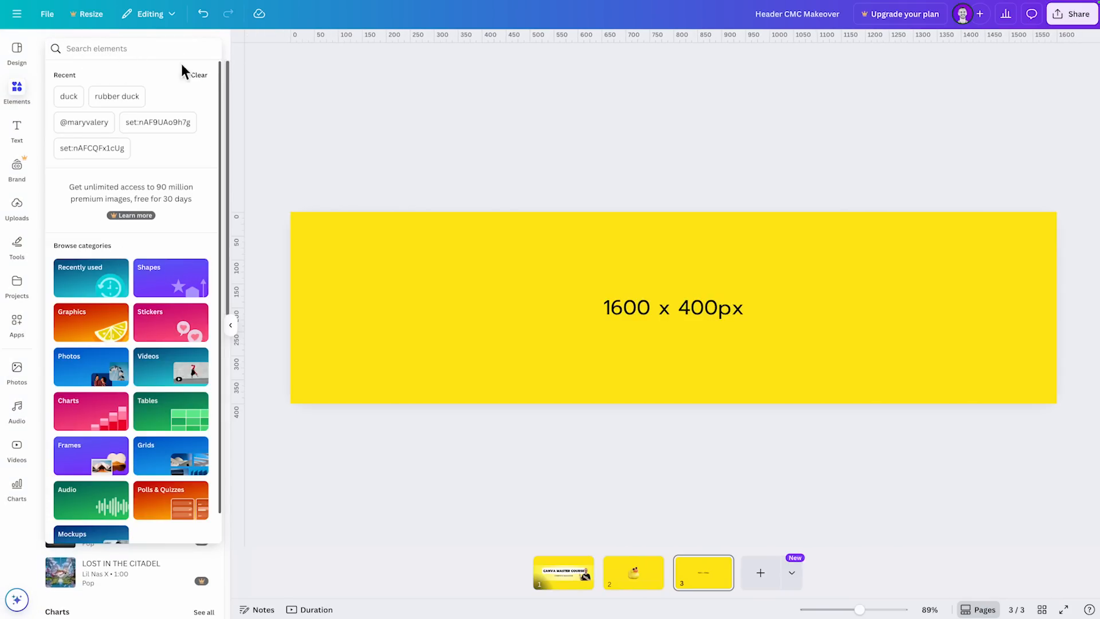
left_click(160, 59)
key("super+v")
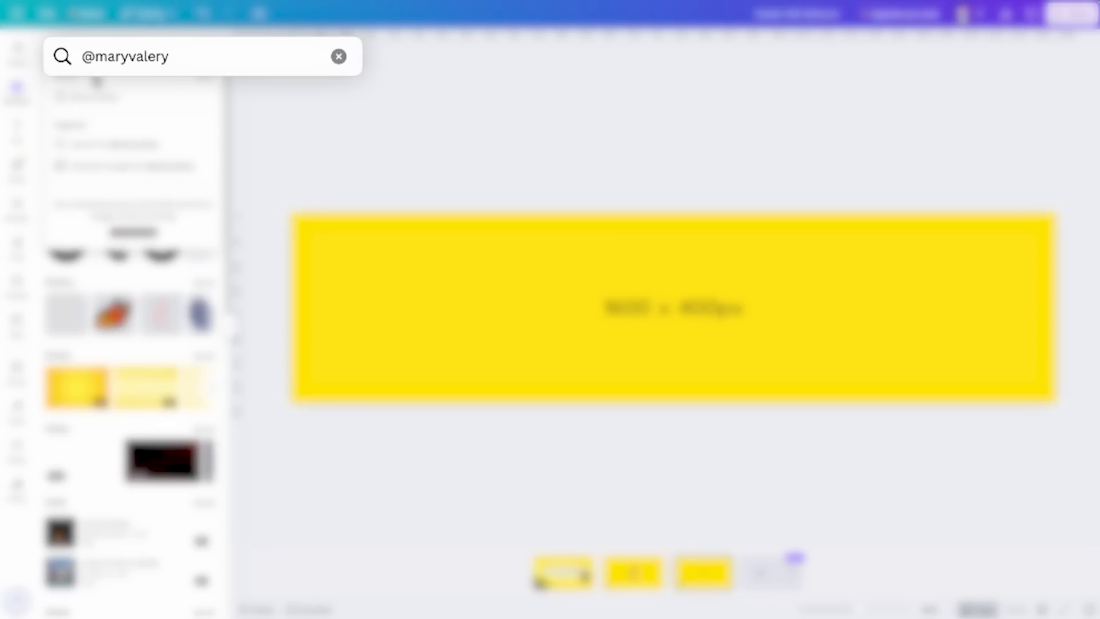
left_click(167, 233)
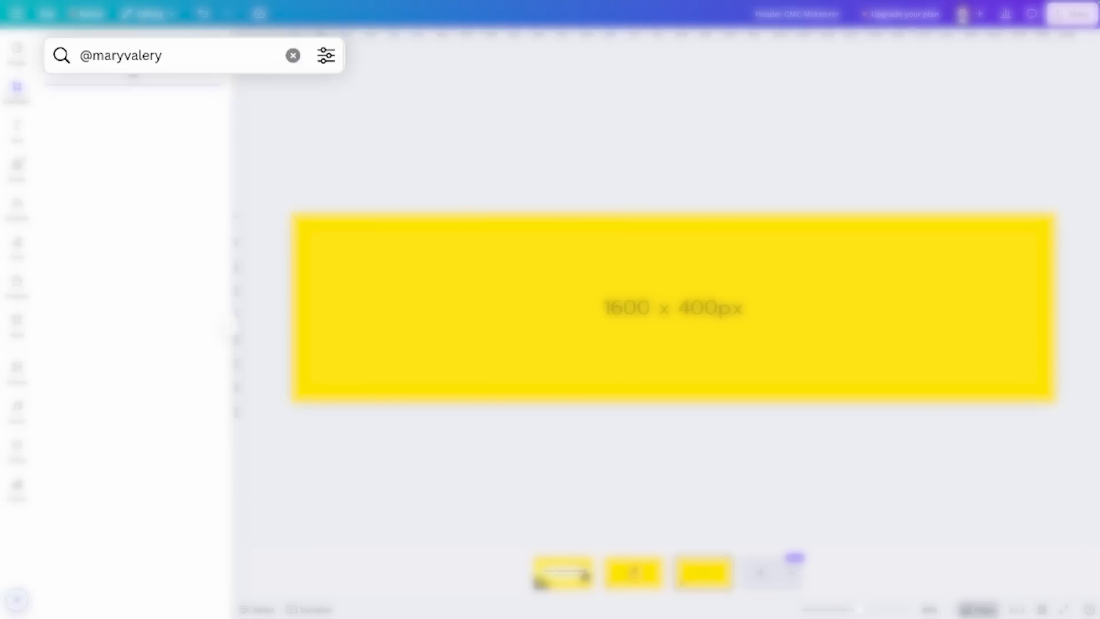
scroll(180, 273, "down", 5)
scroll(180, 276, "up", 5)
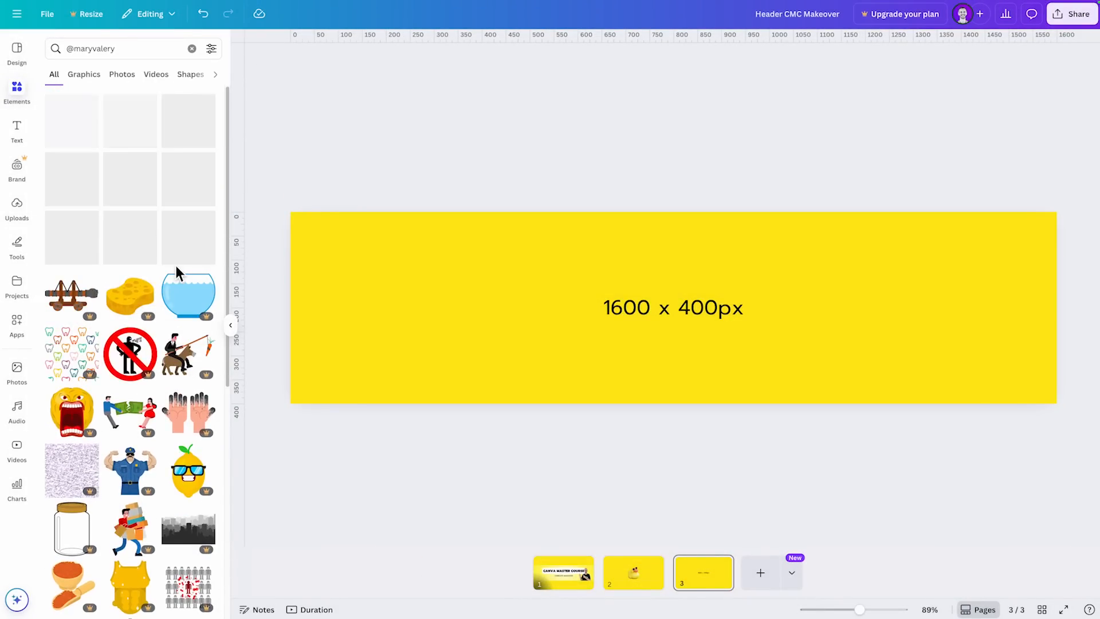
scroll(152, 391, "down", 7)
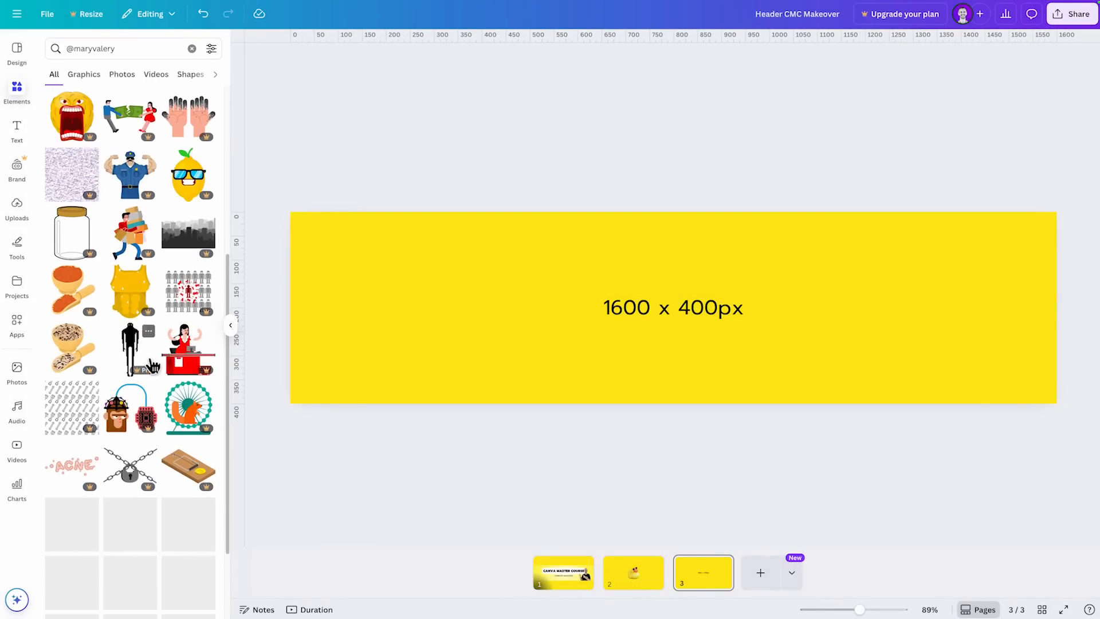
- Check the details of the discharged phone and acne lettering graphics, and open their creator's elements from the lettering
left_click(149, 391)
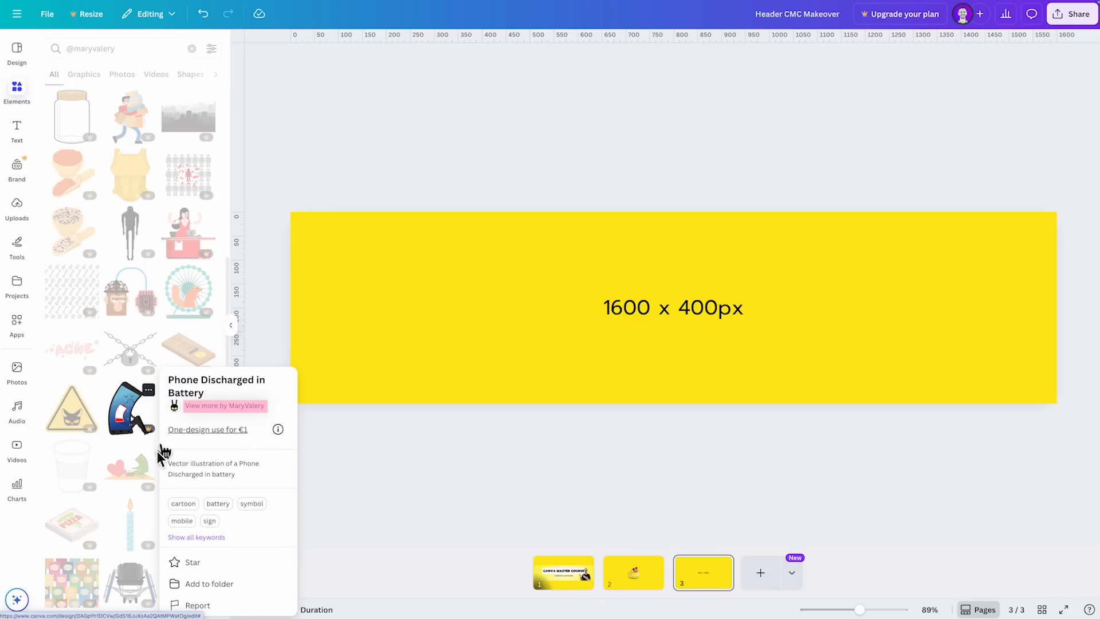
left_click(89, 332)
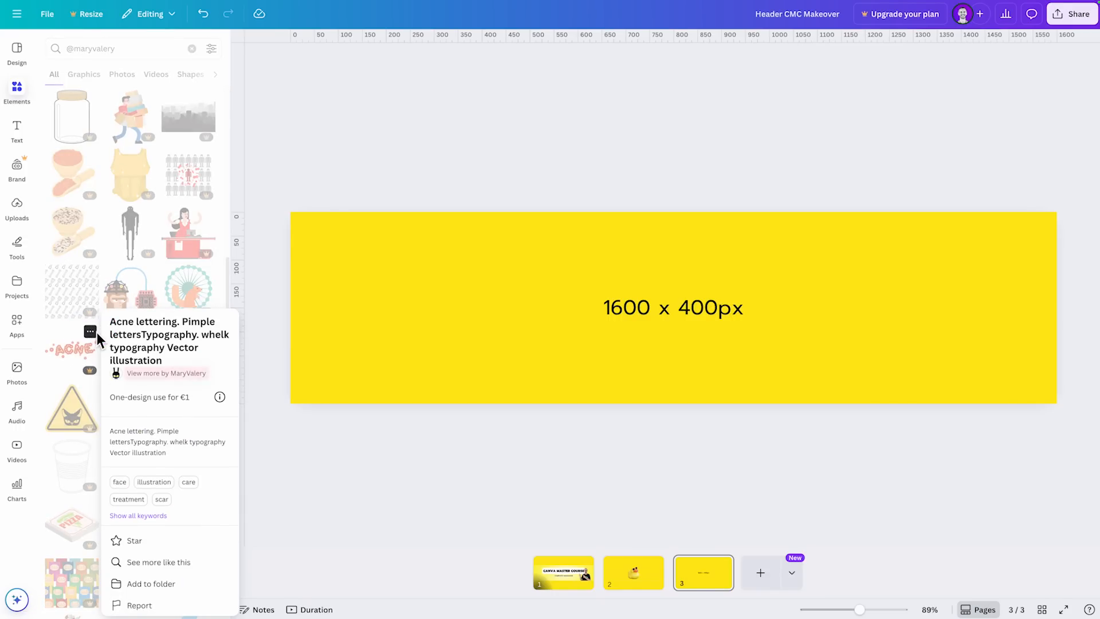
left_click(150, 374)
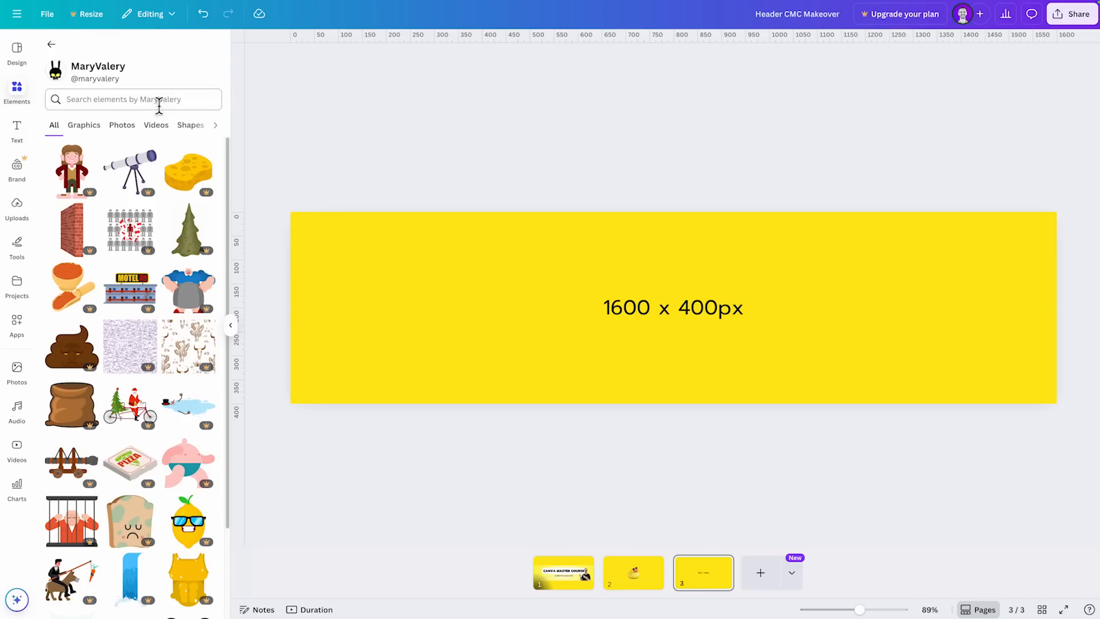
- Find the pink-spiked punk rubber duck among the creator's elements and show all of its keywords
scroll(119, 413, "down", 1)
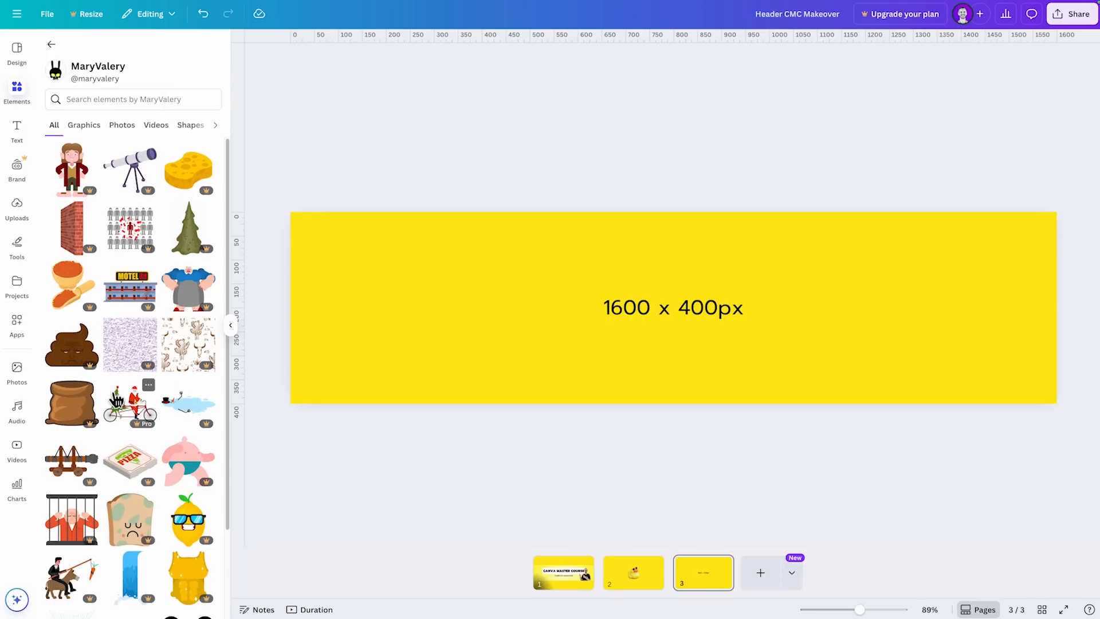
scroll(169, 285, "down", 2)
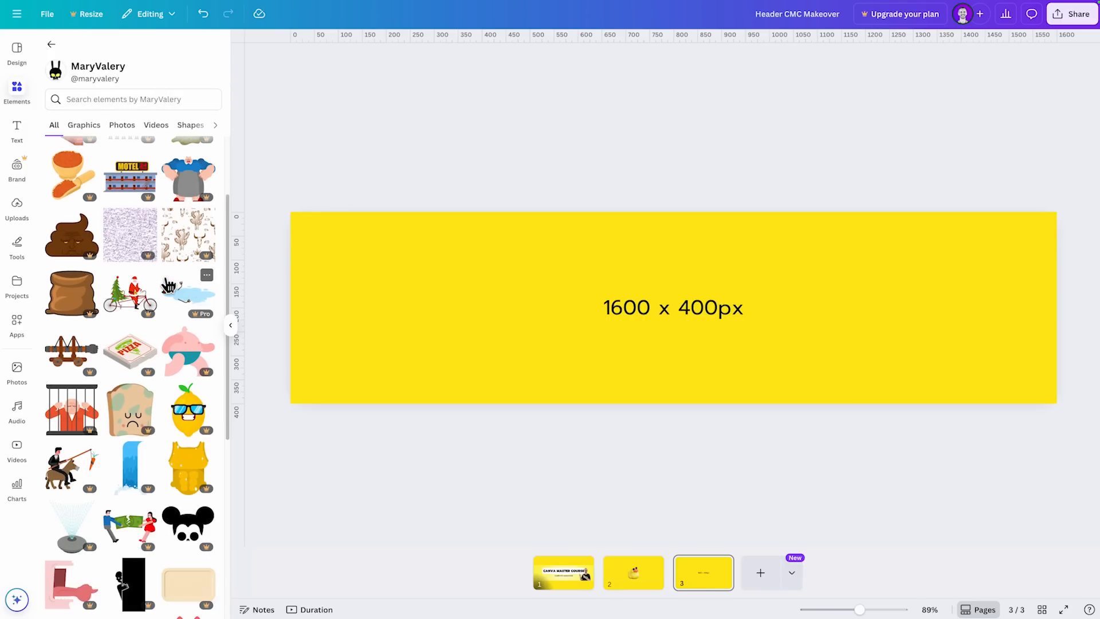
scroll(169, 352, "down", 6)
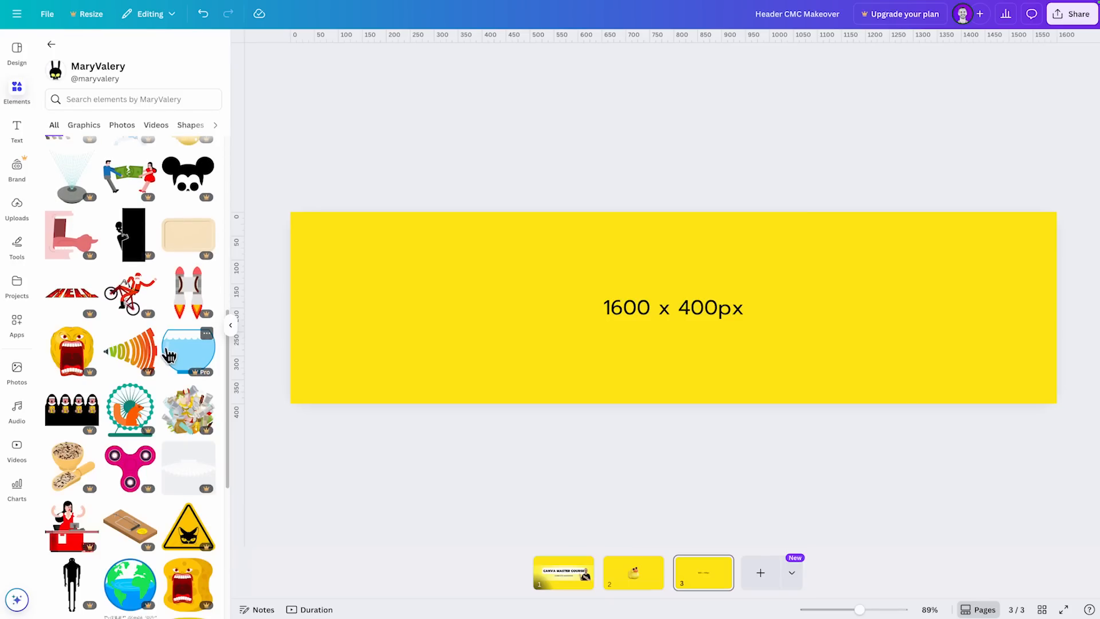
scroll(168, 352, "down", 5)
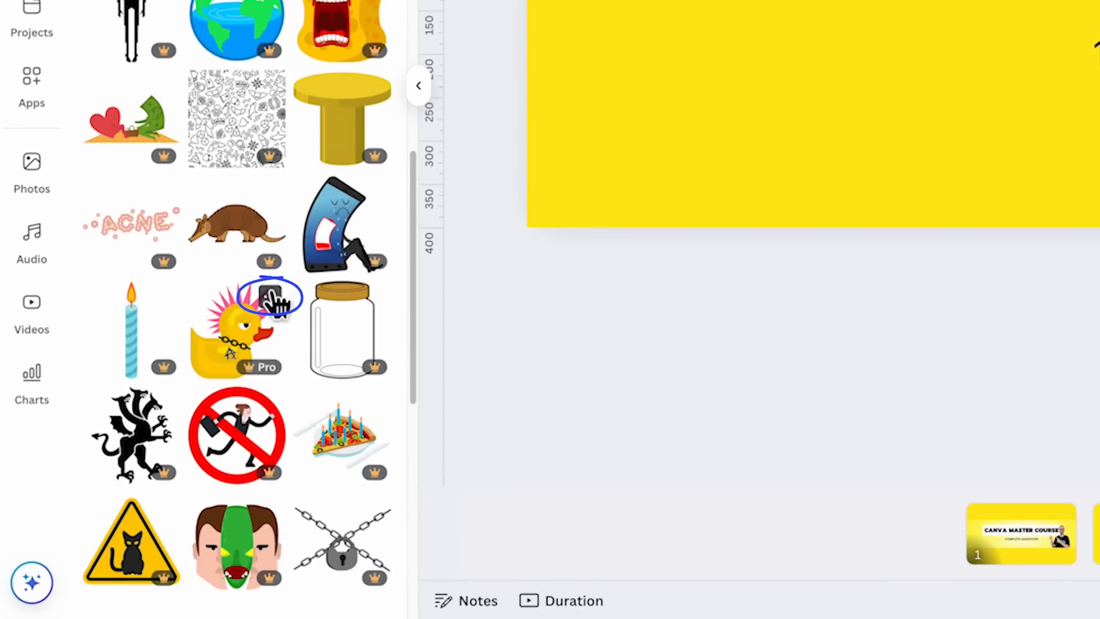
left_click(270, 297)
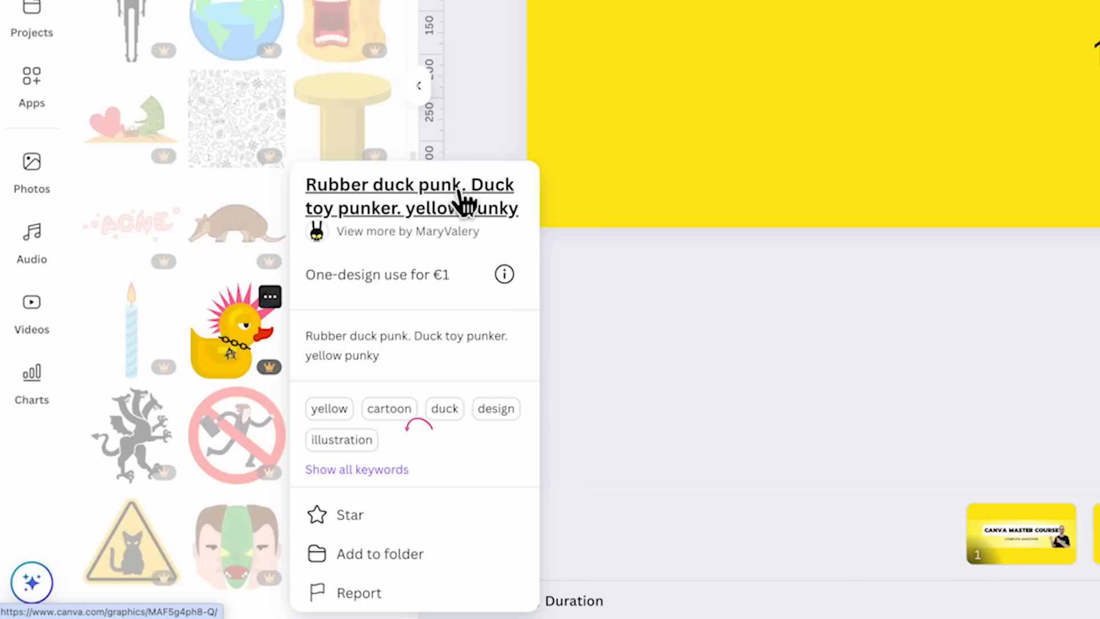
left_click(390, 471)
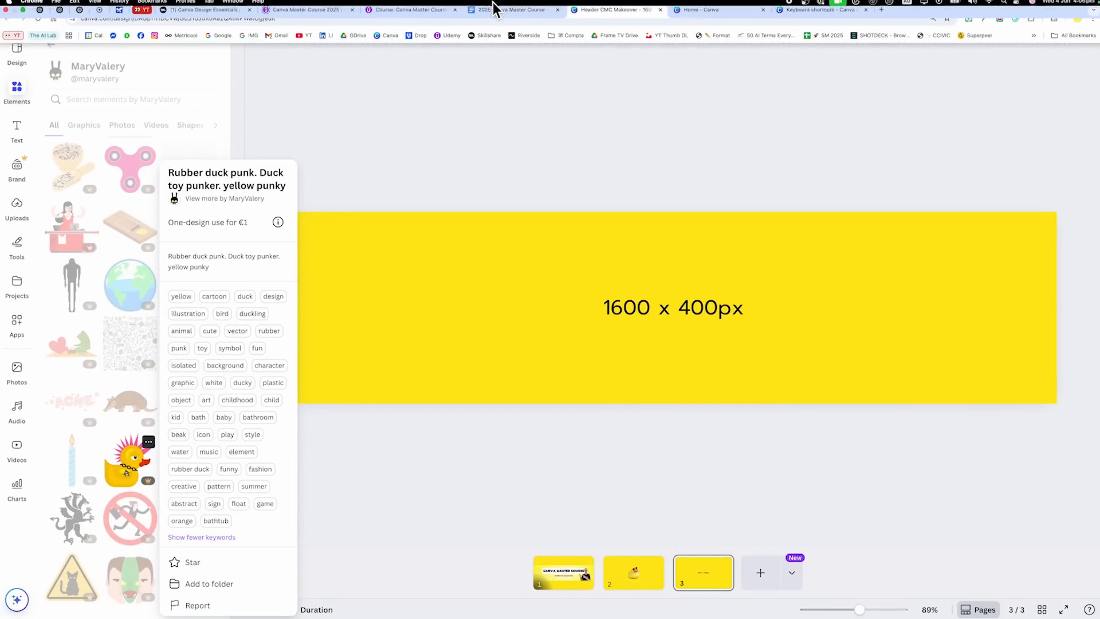
- Switch to the Canva home page and open the Graphics library within the templates section
left_click(740, 12)
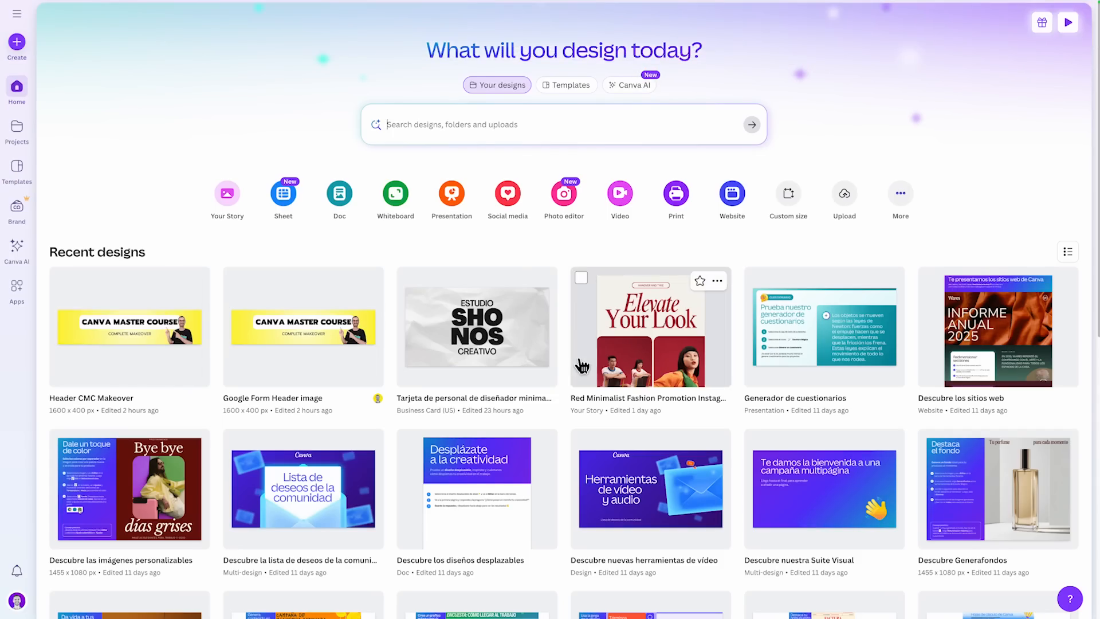
left_click(23, 169)
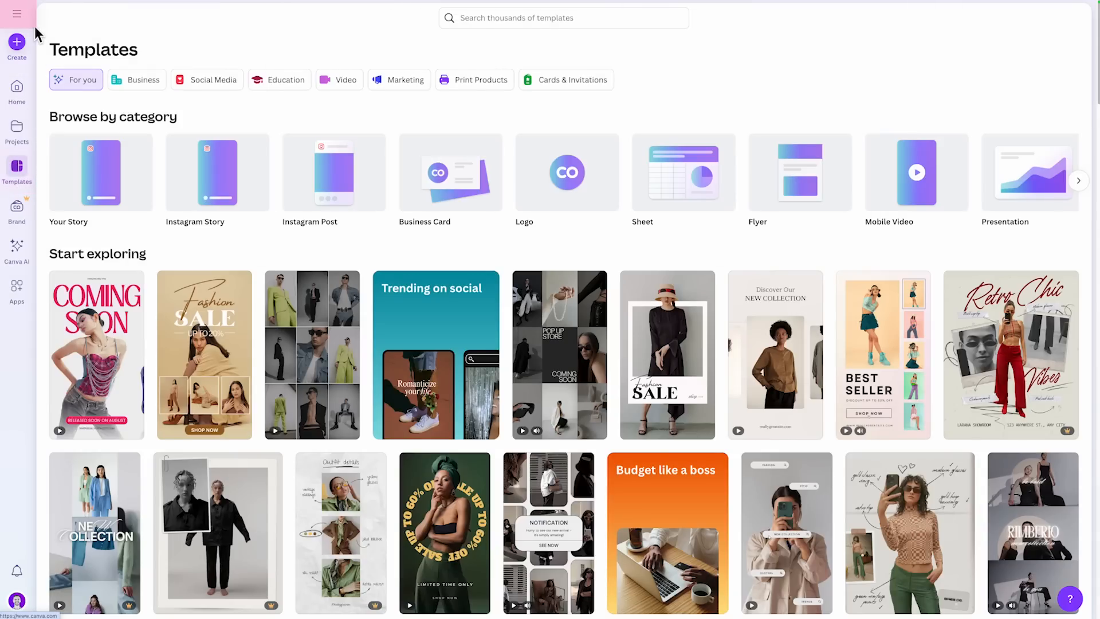
left_click(18, 18)
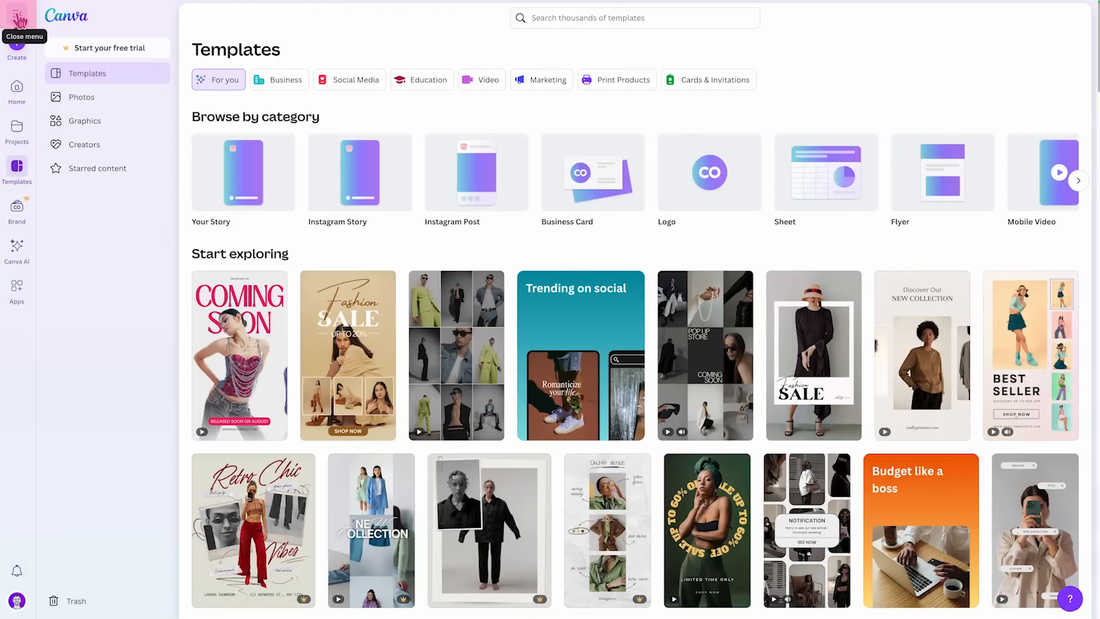
left_click(84, 123)
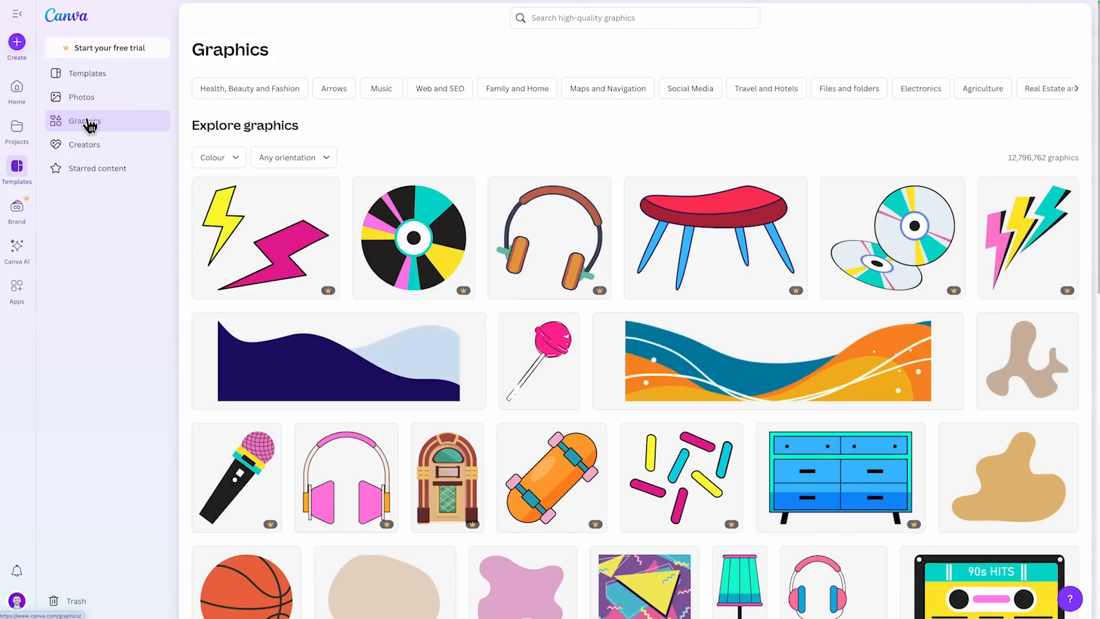
- Try to find the creator by searching the graphics library for the creator's handle
left_click(548, 19)
type("@maryvalery")
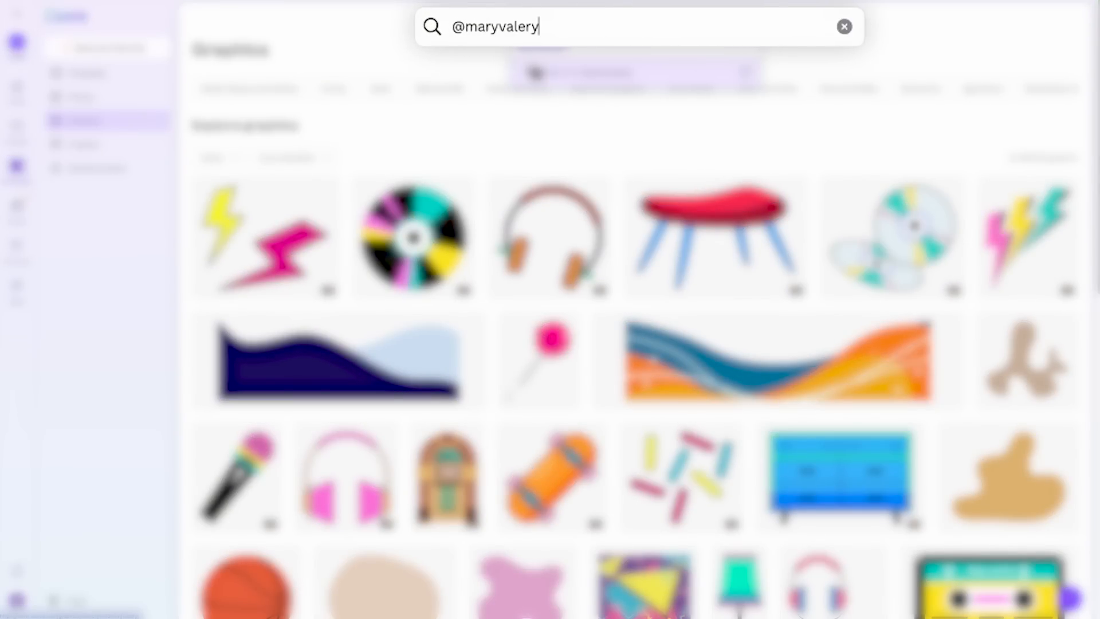
key("Return")
scroll(687, 413, "down", 1)
scroll(687, 414, "down", 12)
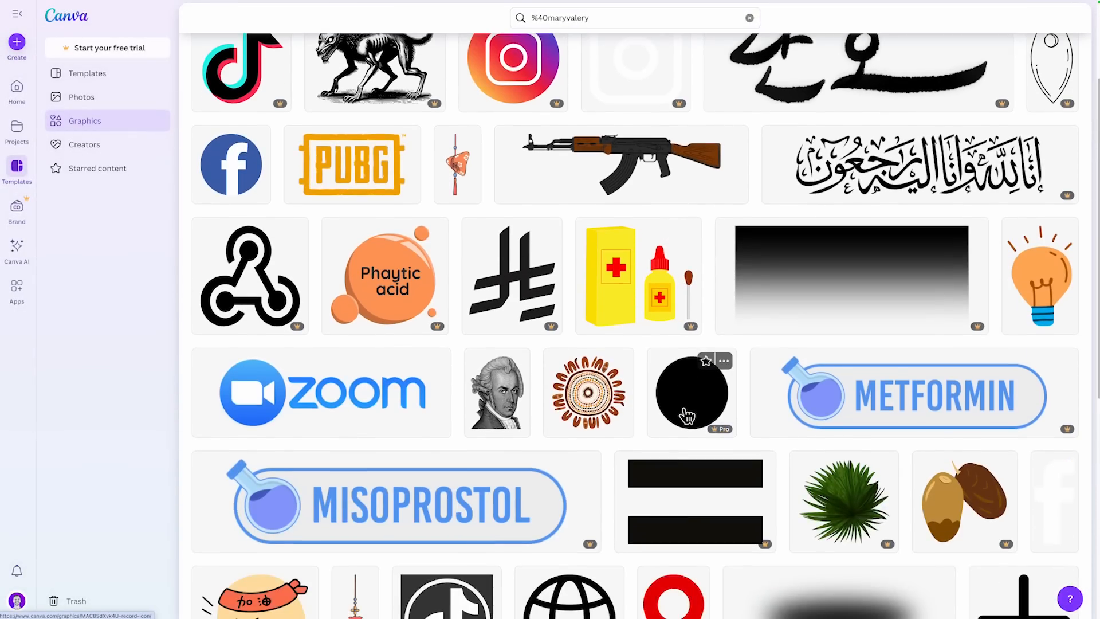
scroll(682, 423, "up", 13)
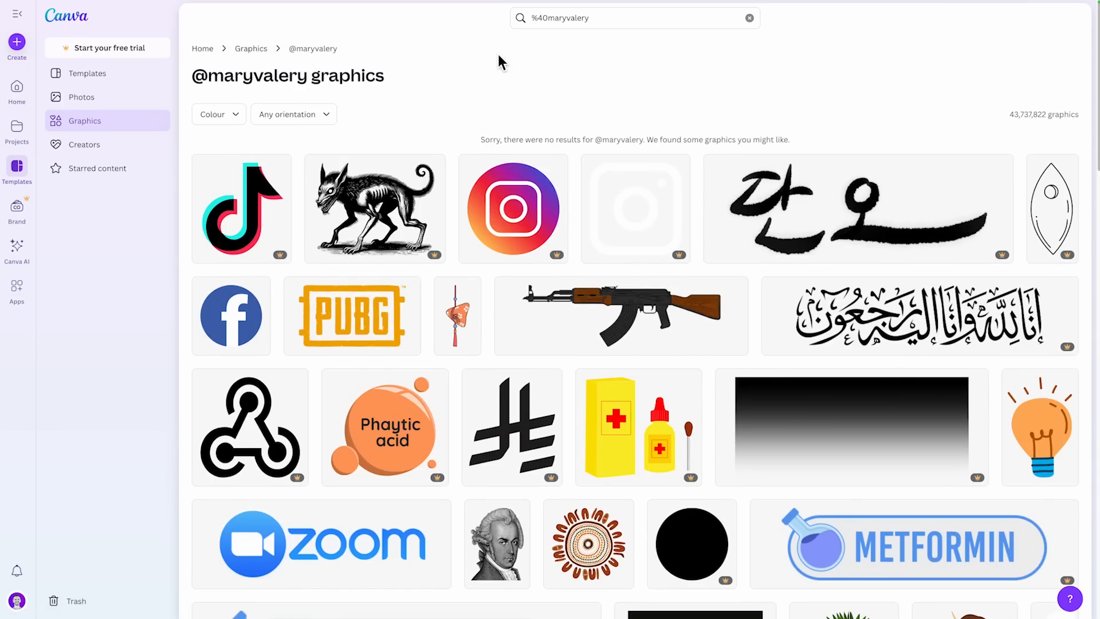
- Replace the handle and search the graphics library for "rubber duck punk toy punker"
left_click(552, 16)
key("BackSpace")
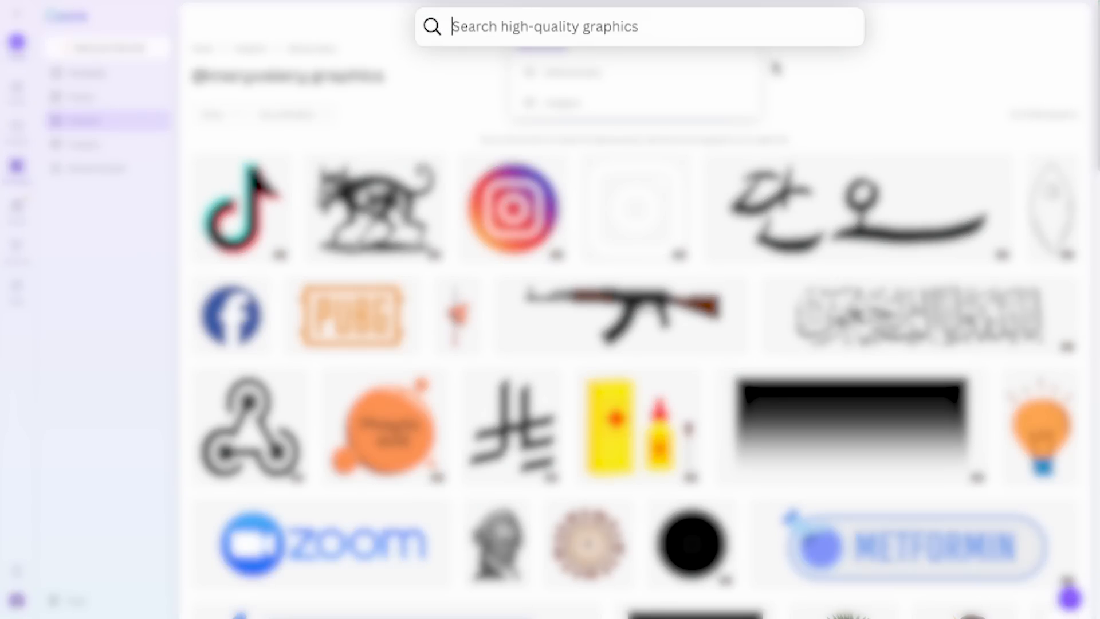
type("rubber duck punk toy pu")
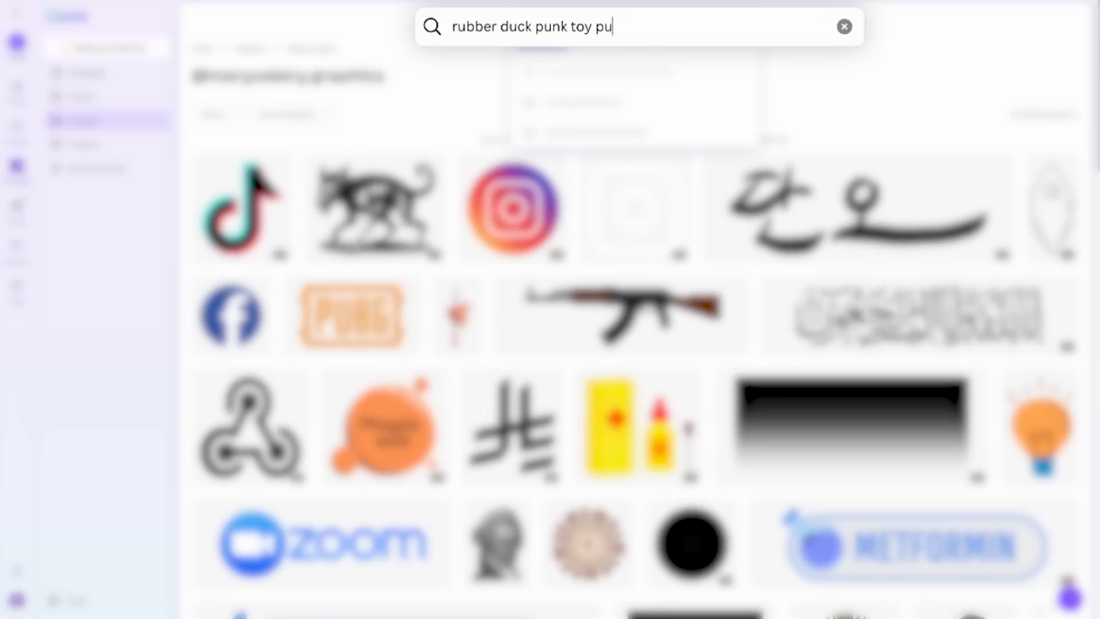
type("nker")
key("Return")
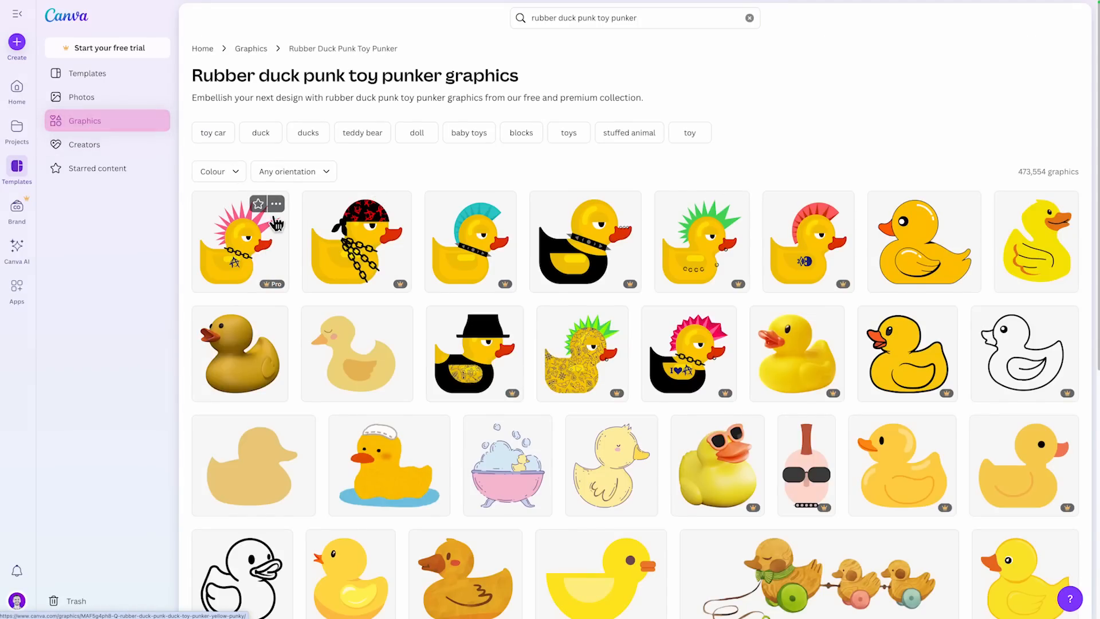
- Follow the creator of the pink-spiked punk duck via the graphic's details, and open the overview of followed creators
left_click(271, 252)
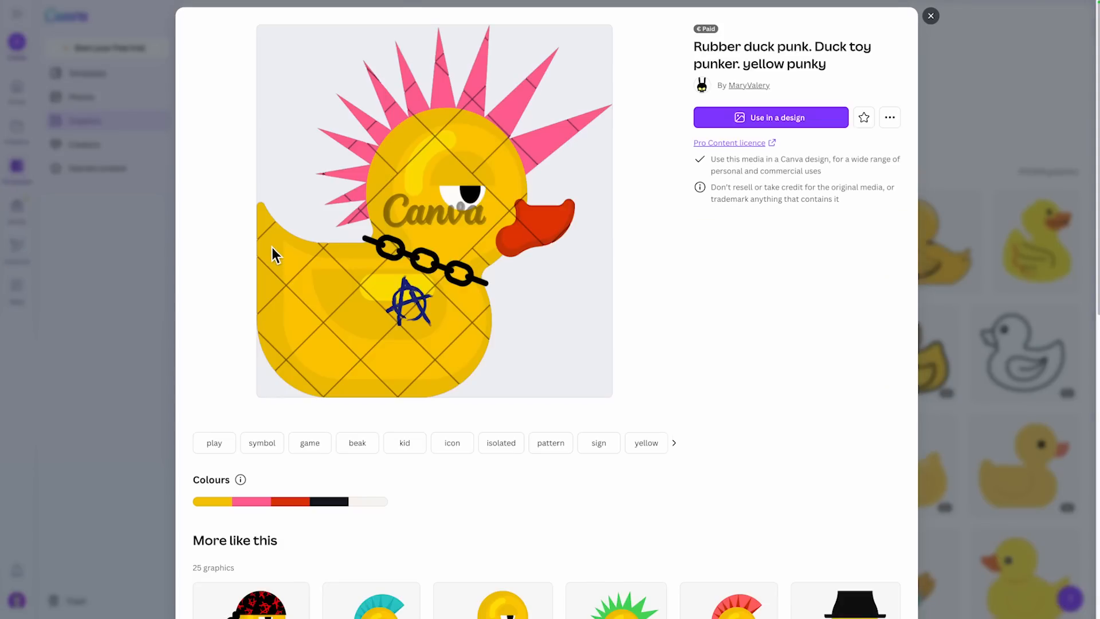
left_click(753, 86)
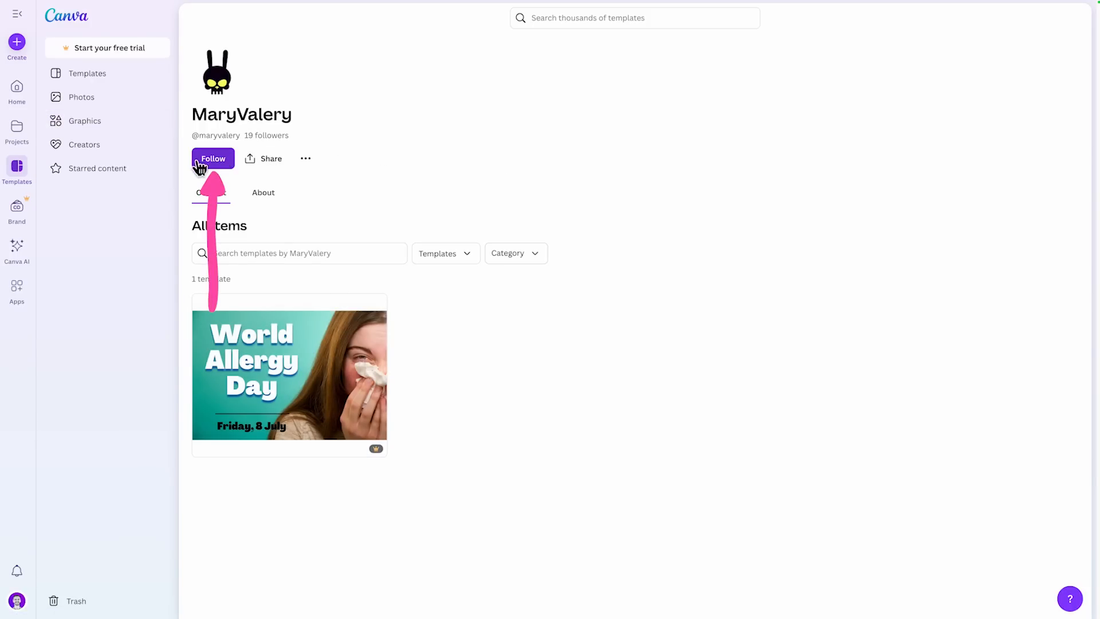
left_click(214, 161)
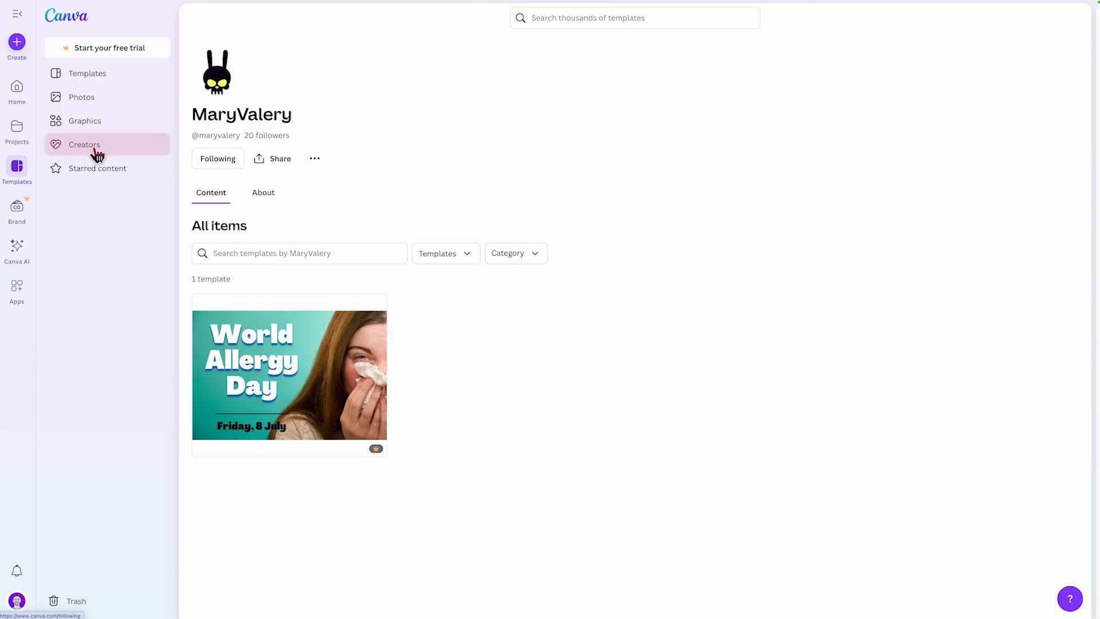
left_click(91, 149)
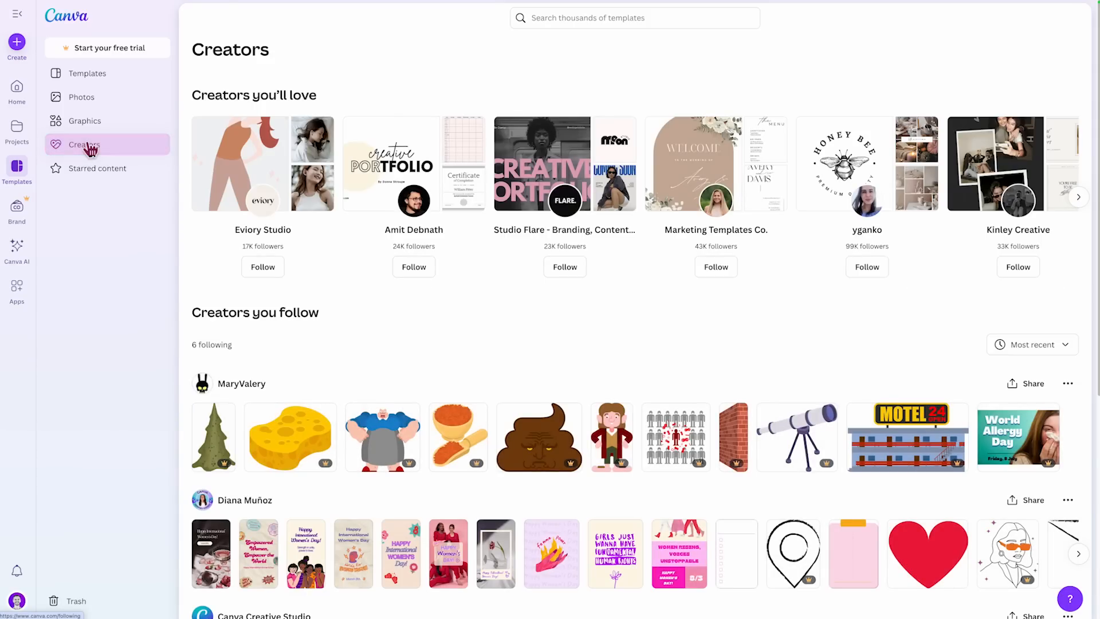